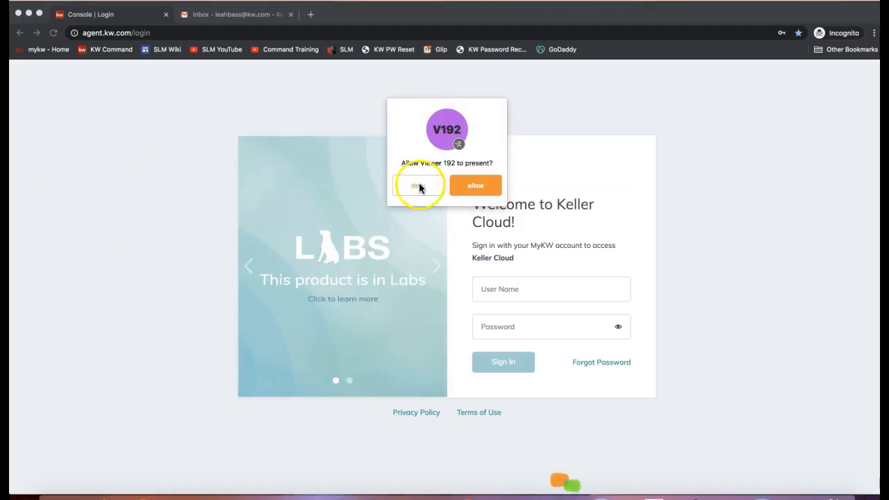
Step: Deny the viewer's request to present, then load agent.kw.com in the address bar
left_click(415, 187)
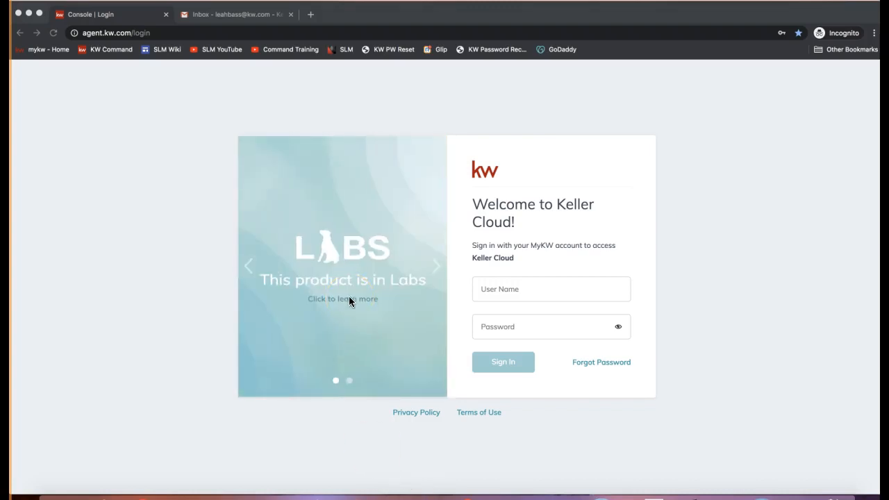
left_click(89, 33)
type("agent.kw.com")
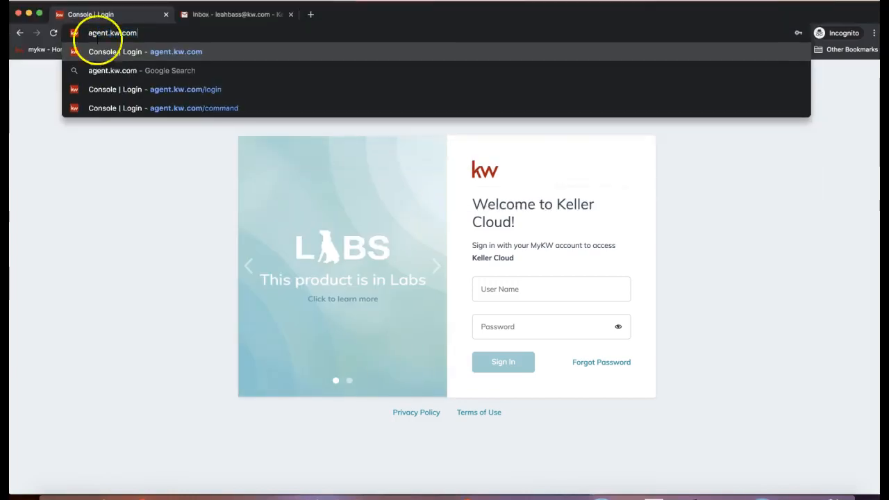
triple_click(101, 37)
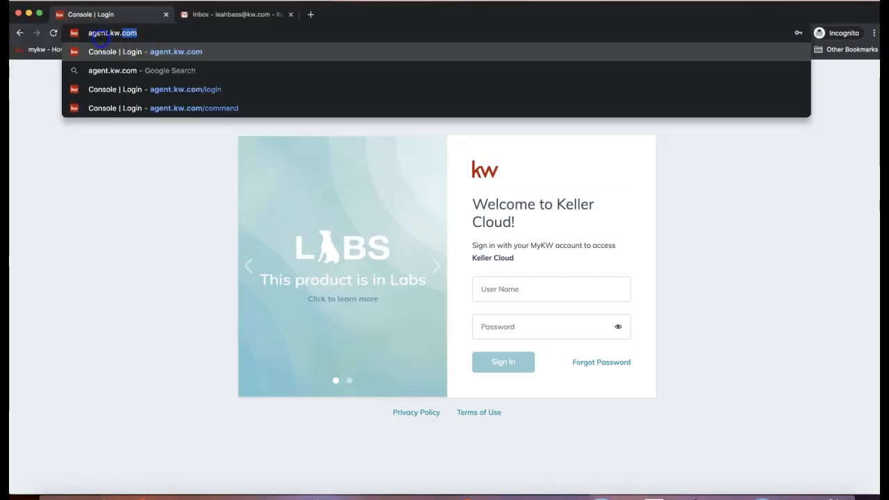
double_click(101, 37)
left_click(178, 41)
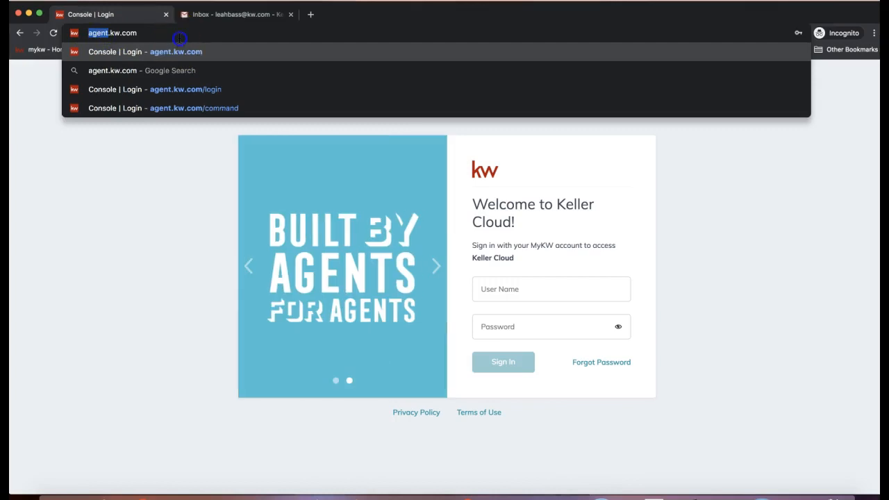
left_click(89, 44)
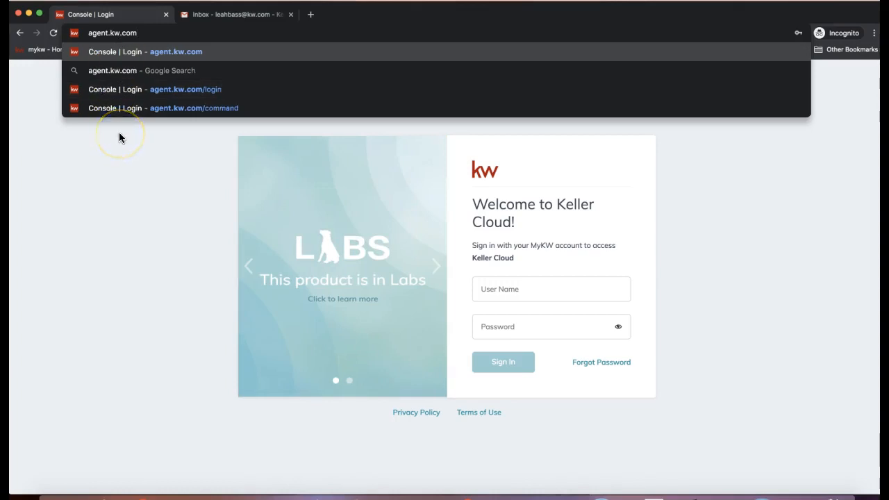
left_click(119, 135)
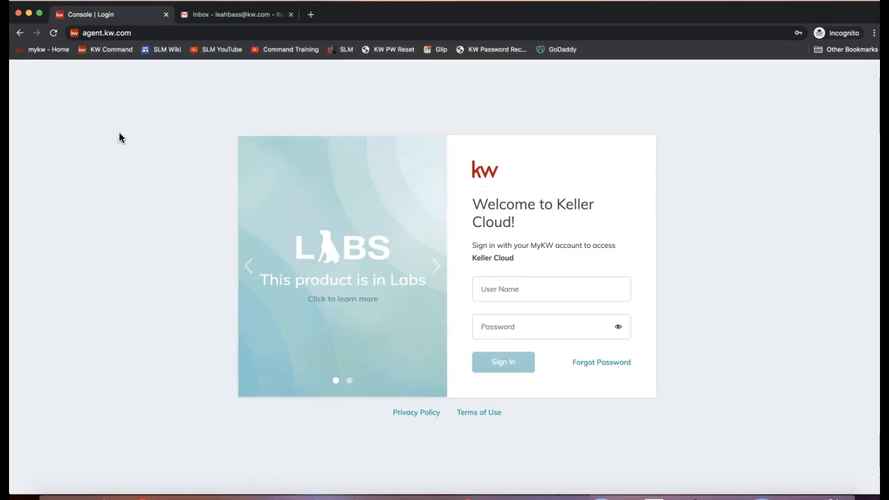
Step: Open Chrome's three-dot menu to show the New Incognito Window option
left_click(874, 33)
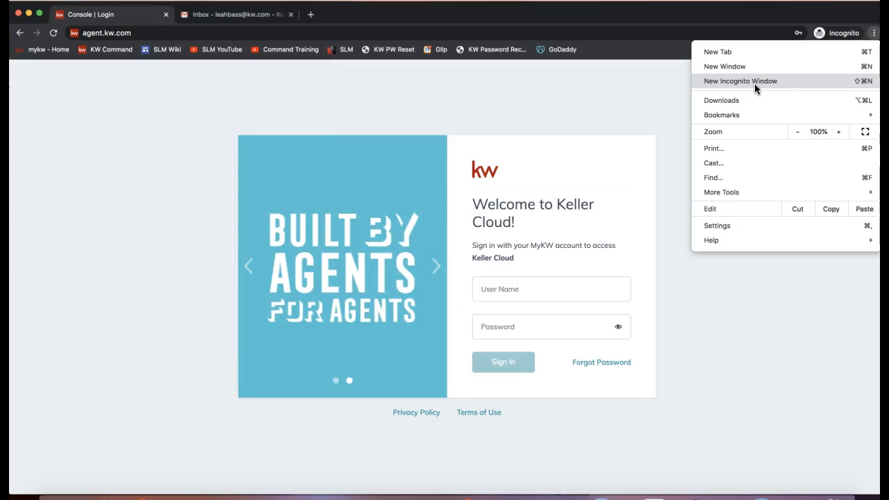
left_click(733, 81)
Step: Dismiss the menu, fill the user name and password from the saved login, and sign in
left_click(561, 82)
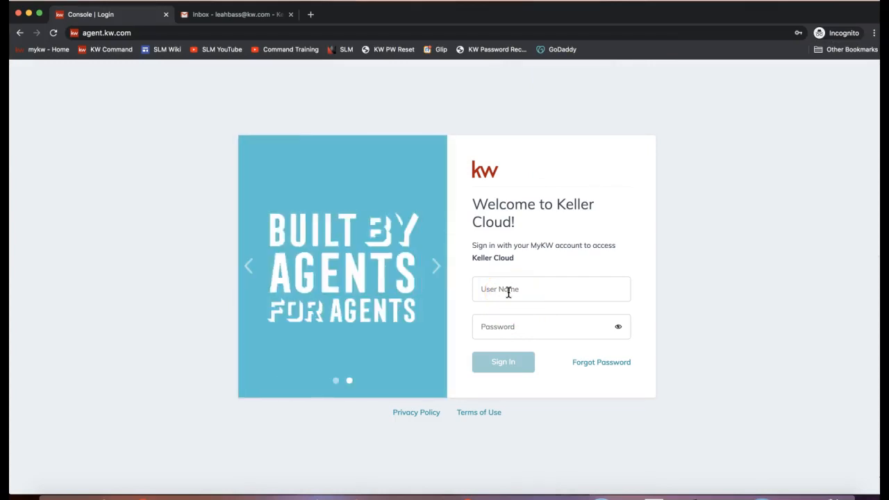
left_click(509, 293)
type("leahbass")
left_click(519, 327)
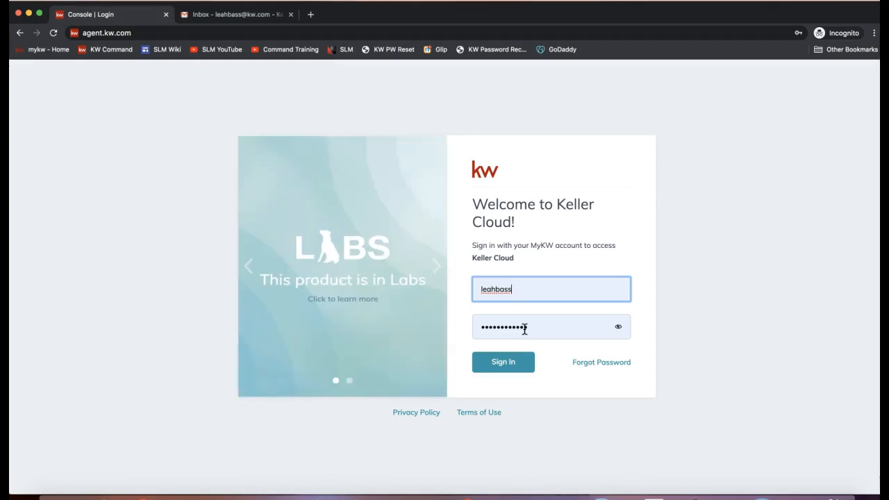
left_click(512, 361)
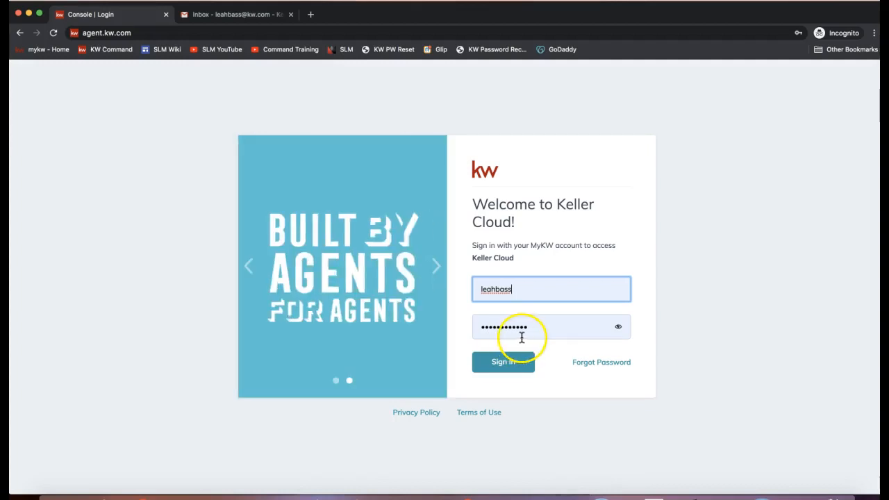
left_click(592, 374)
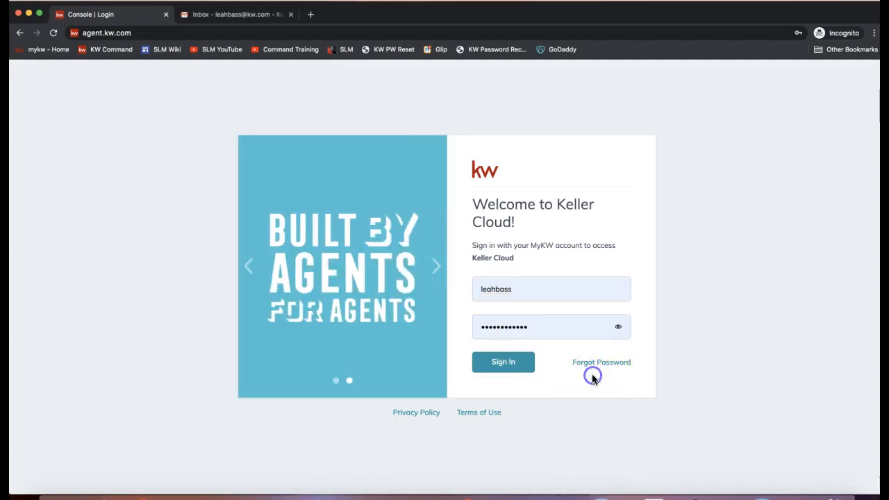
left_click(505, 366)
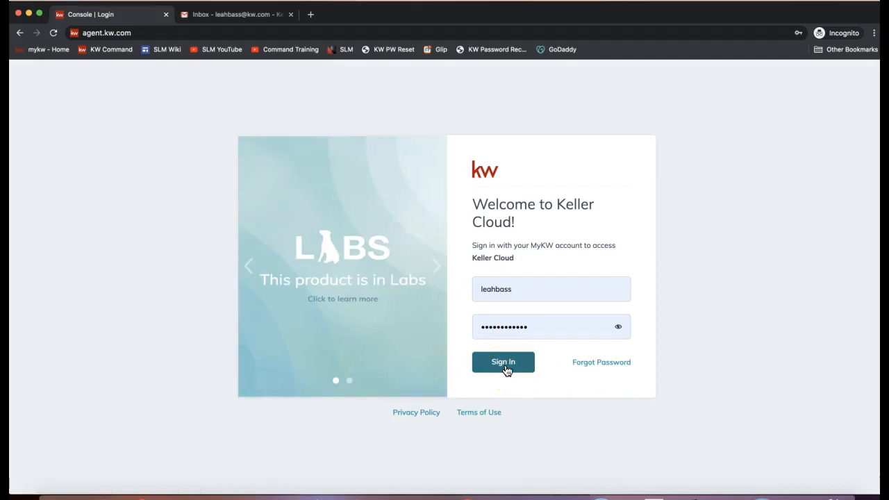
left_click(507, 370)
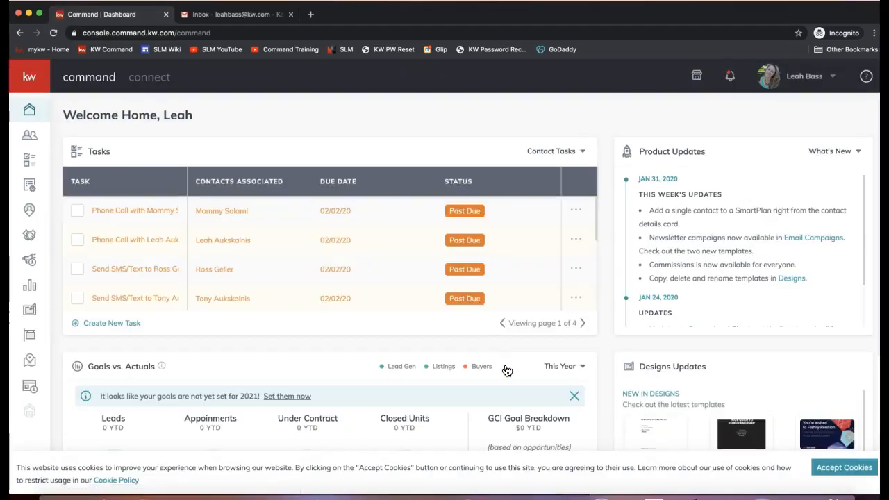
Step: Open the dropdown under the profile name at the top right of the dashboard
left_click(619, 97)
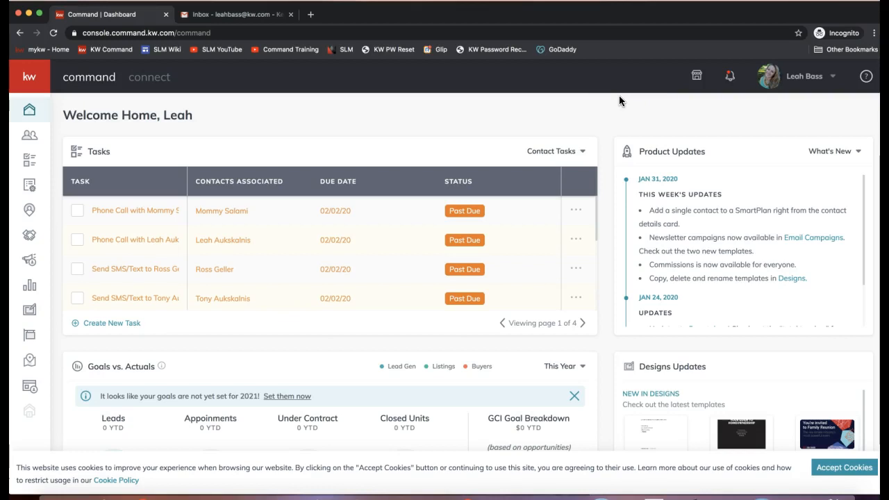
left_click(800, 82)
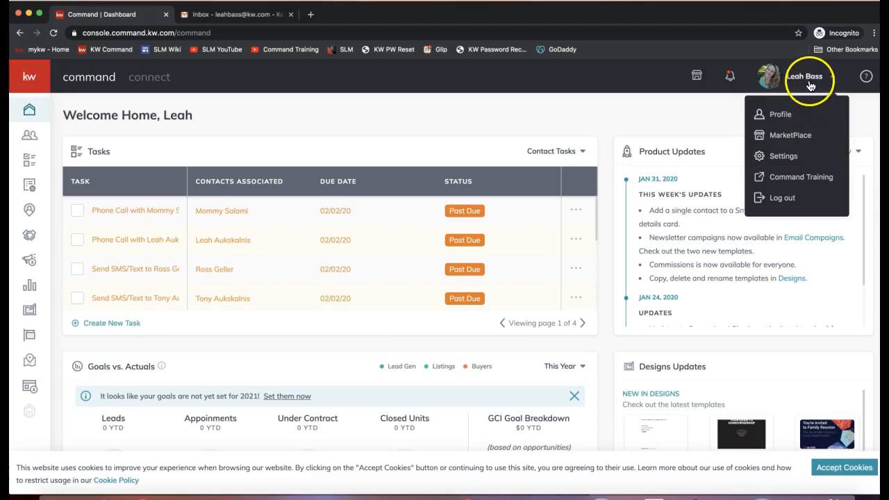
Step: Choose Settings from the profile dropdown and reload until DocuSign and Dotloop appear as Connected
left_click(795, 163)
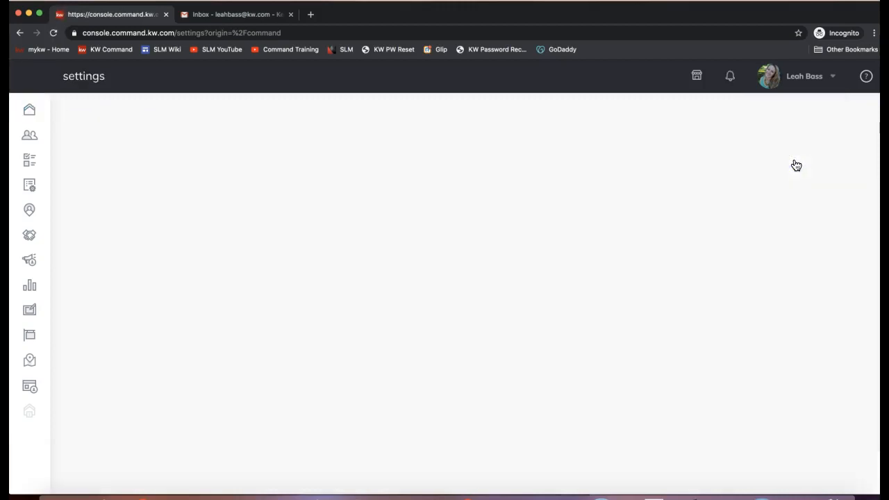
left_click(319, 215)
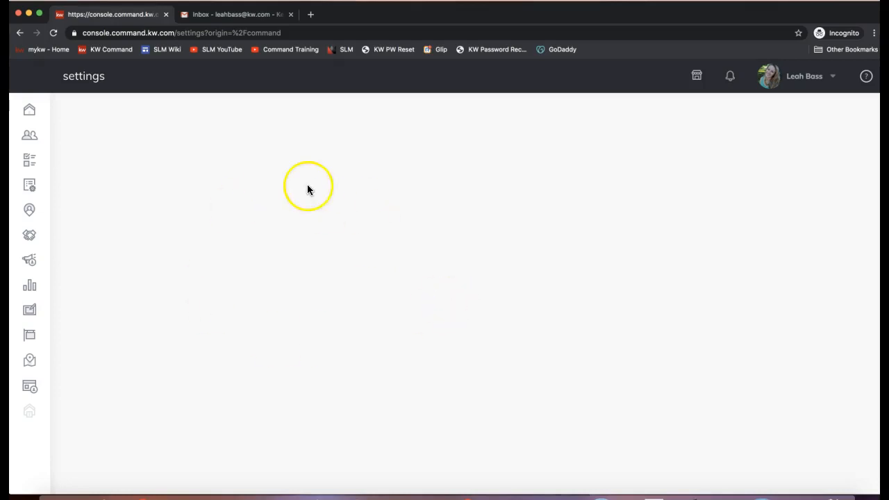
left_click(53, 35)
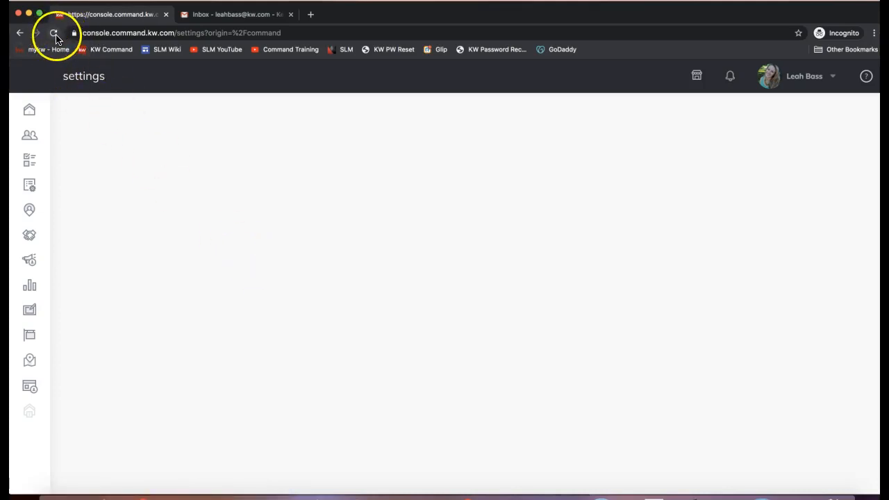
left_click(54, 35)
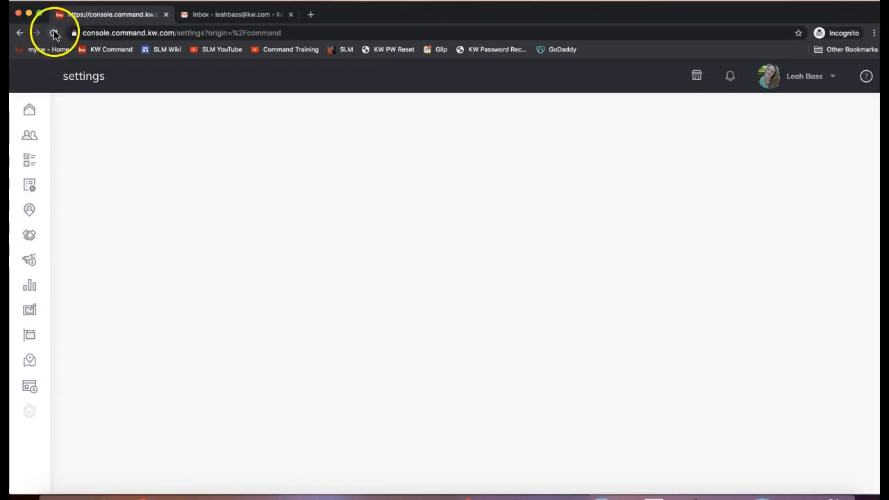
left_click(53, 33)
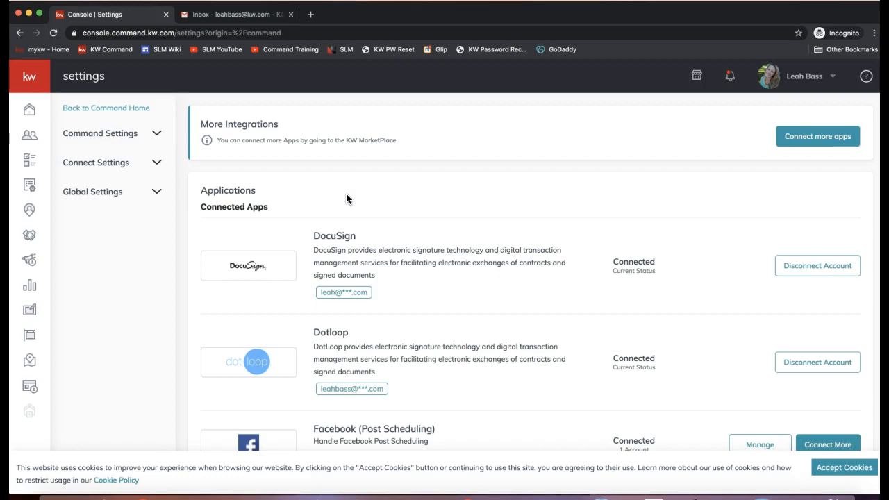
Step: Accept cookies, then highlight the Connected Apps heading, the DocuSign entry and its Connected status
left_click(840, 468)
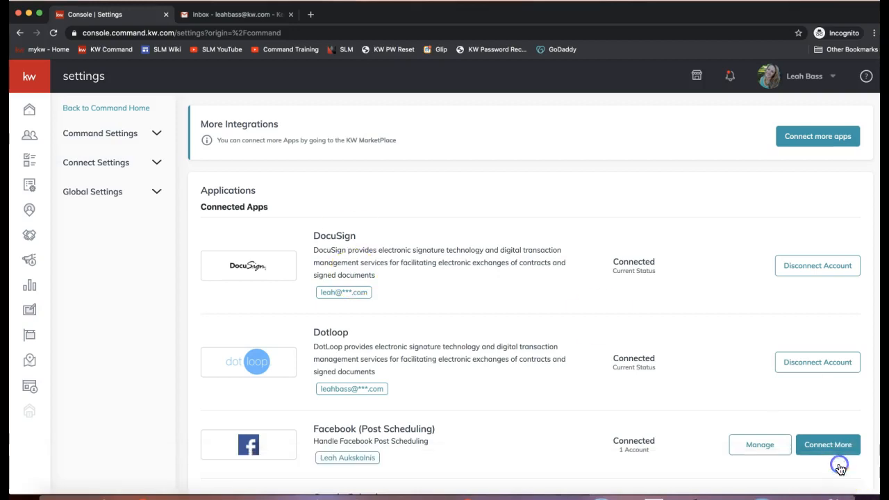
triple_click(236, 207)
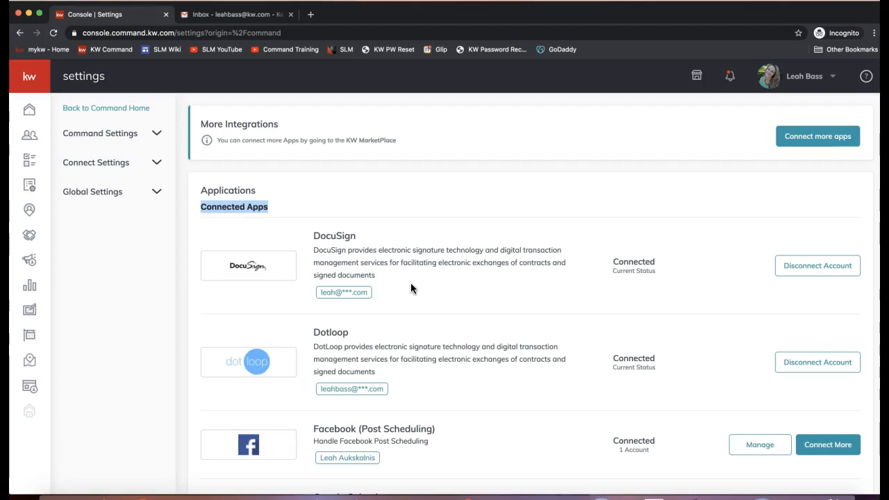
double_click(336, 236)
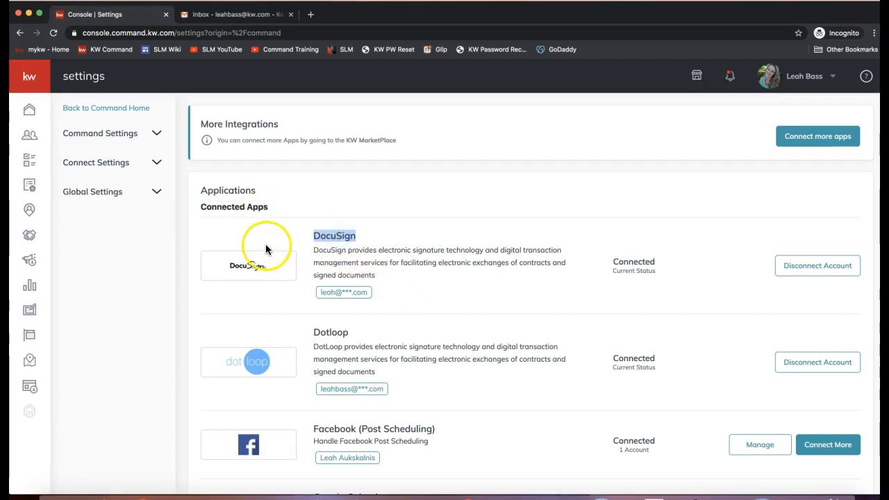
scroll(361, 247, "down", 3)
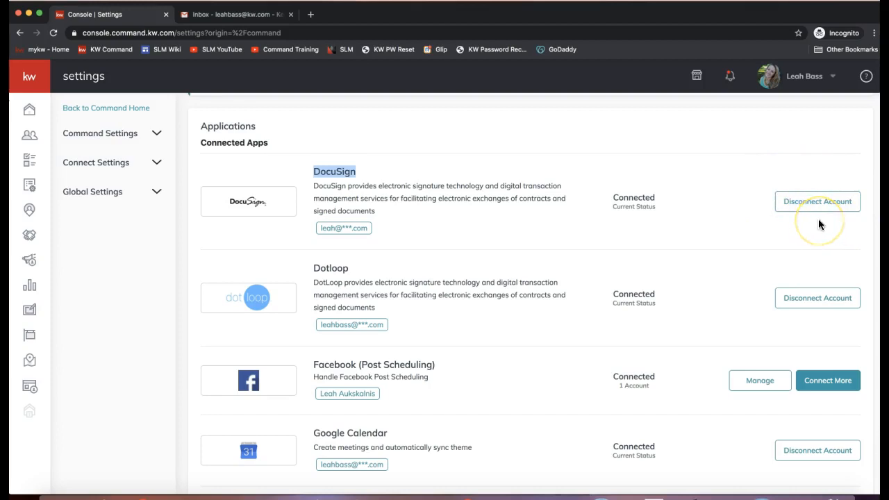
double_click(630, 197)
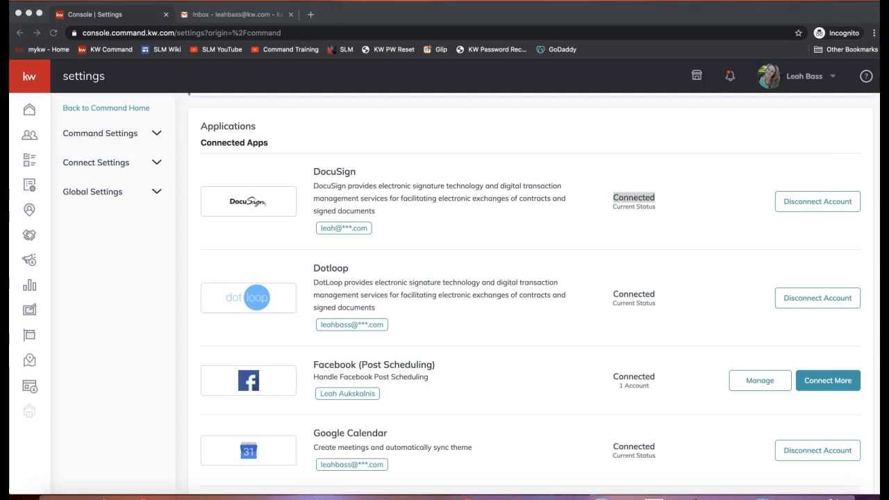
Step: Paste and send the Connect DocuSign to Command video link in join.me chat, then minimize join.me
left_click(565, 495)
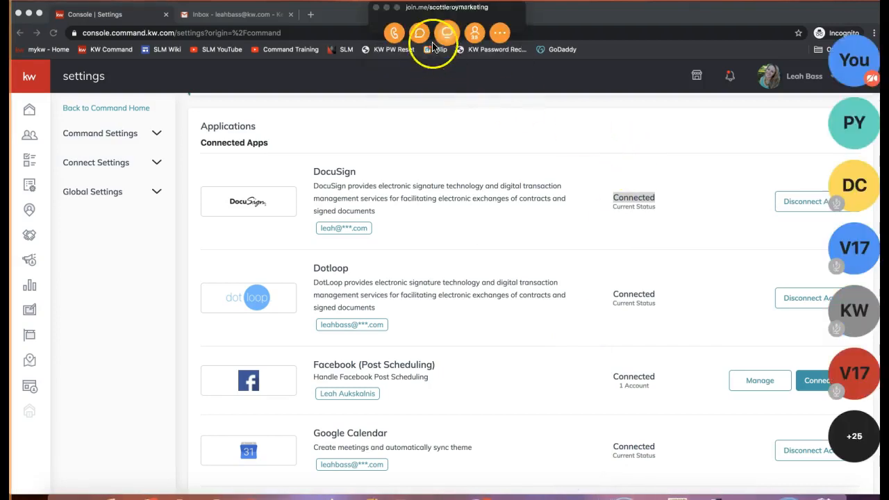
left_click(445, 35)
left_click(430, 295)
type("Connect DocuSign to Command: https://www.youtube.com/watch?v=Lxn3nVYm2m0")
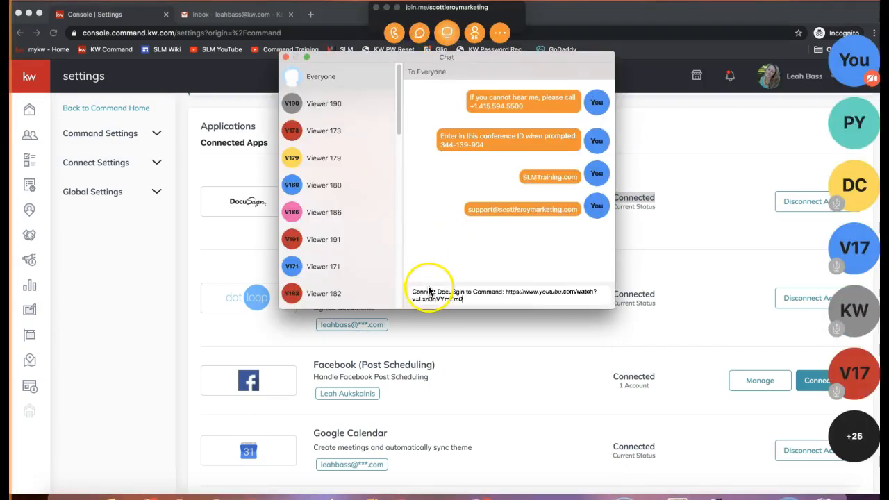
key("Return")
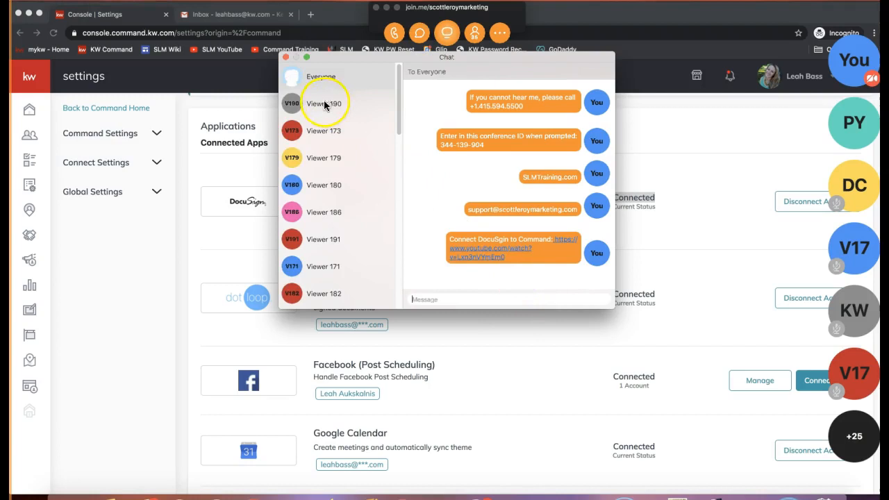
left_click(285, 57)
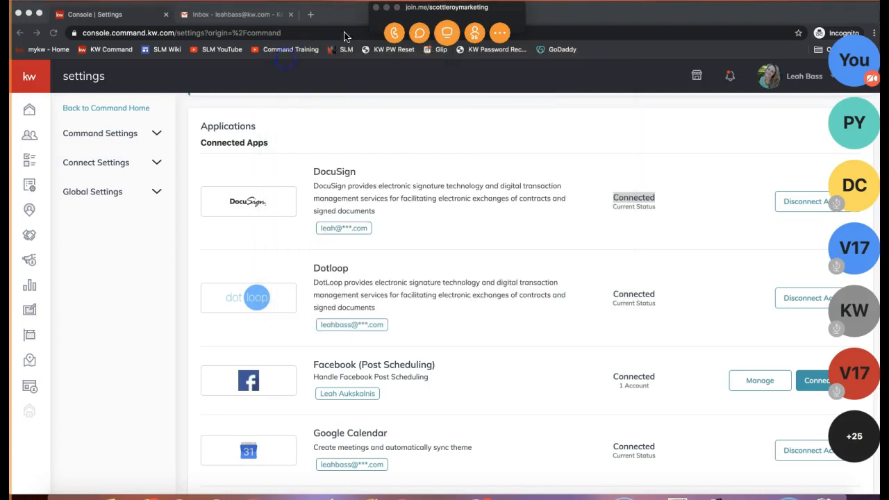
left_click(386, 8)
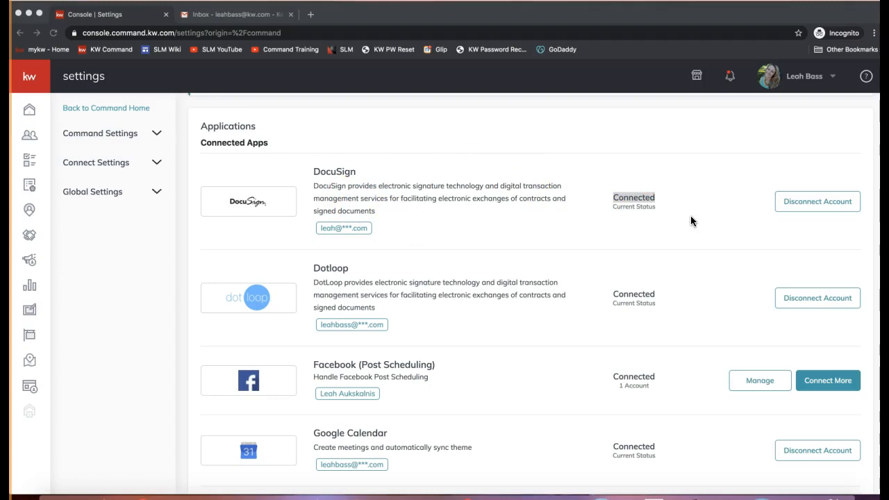
left_click(144, 236)
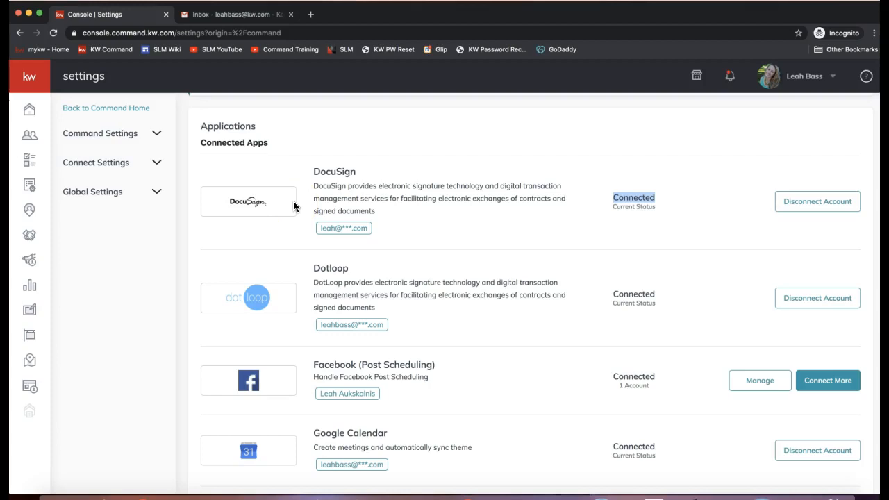
Step: Open Contacts from the sidebar, expand the navigation labels, and reload the 1430-contact list
left_click(29, 138)
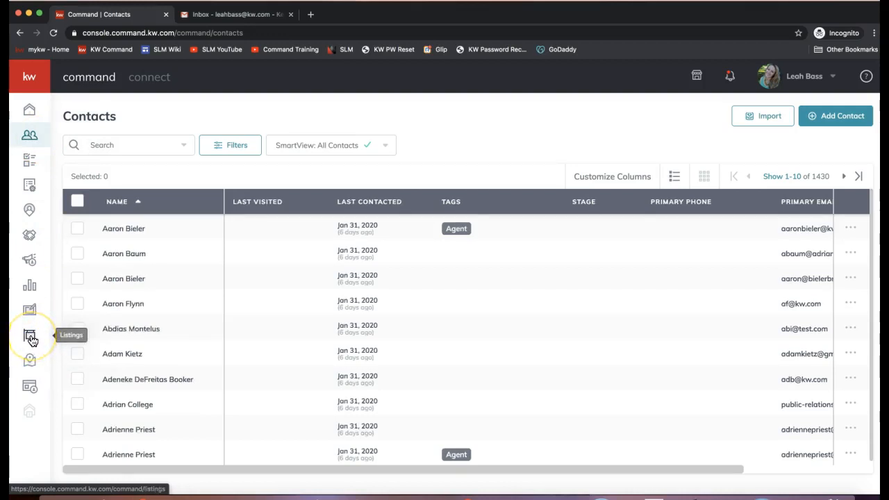
left_click(30, 292)
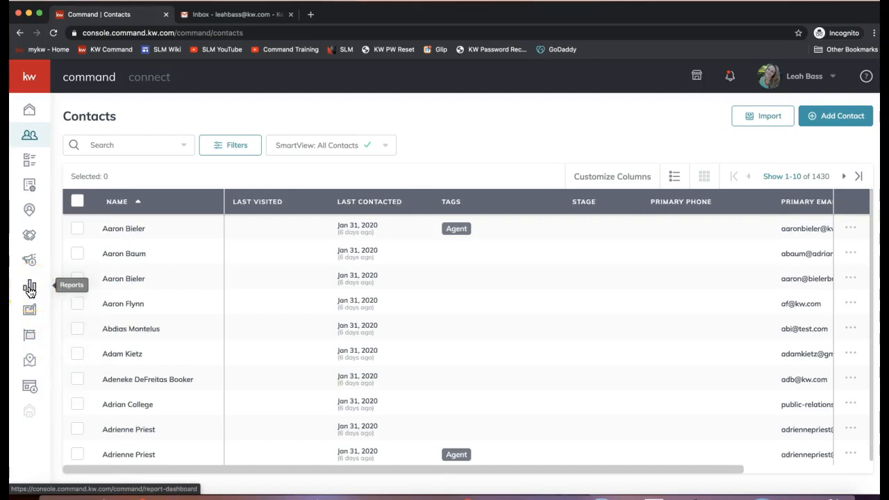
left_click(24, 79)
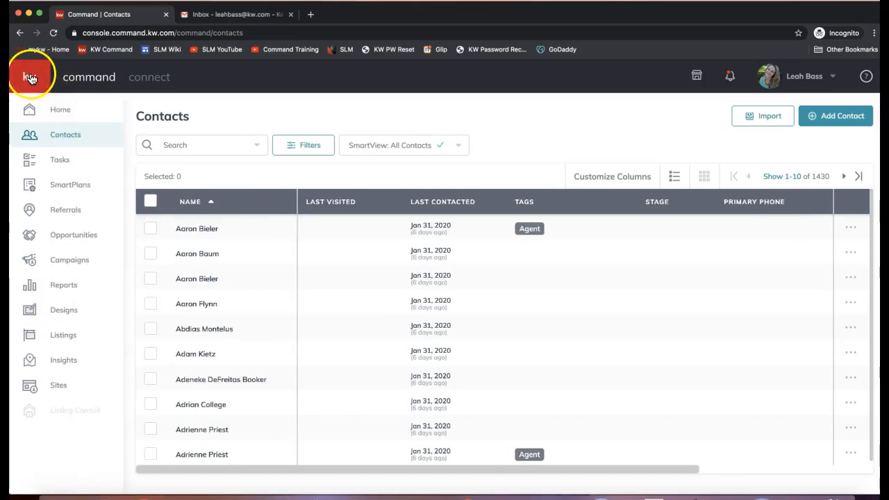
left_click(32, 165)
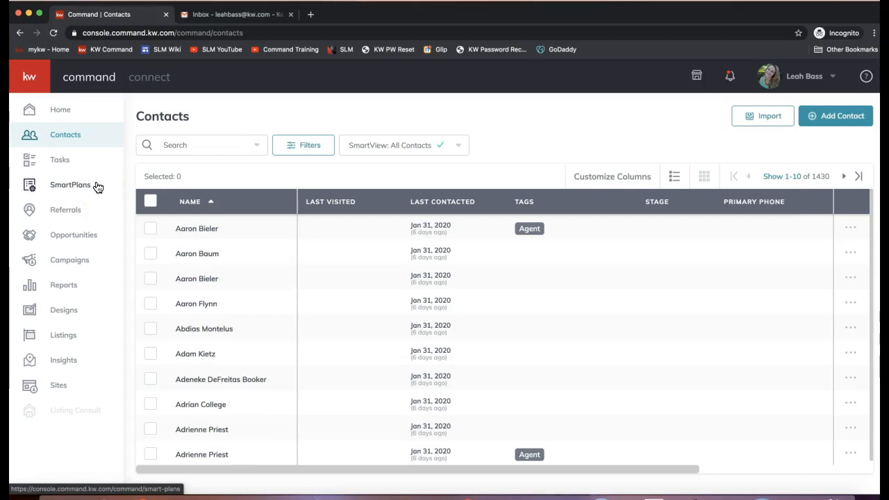
left_click(63, 141)
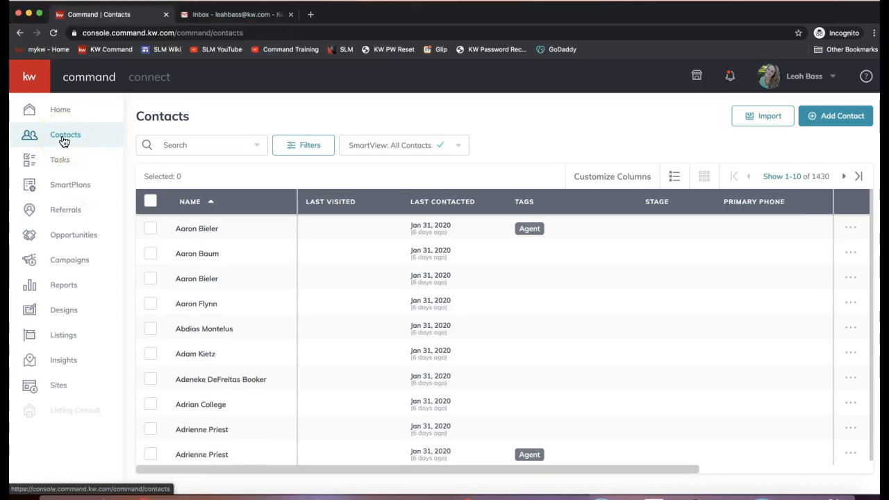
left_click(63, 141)
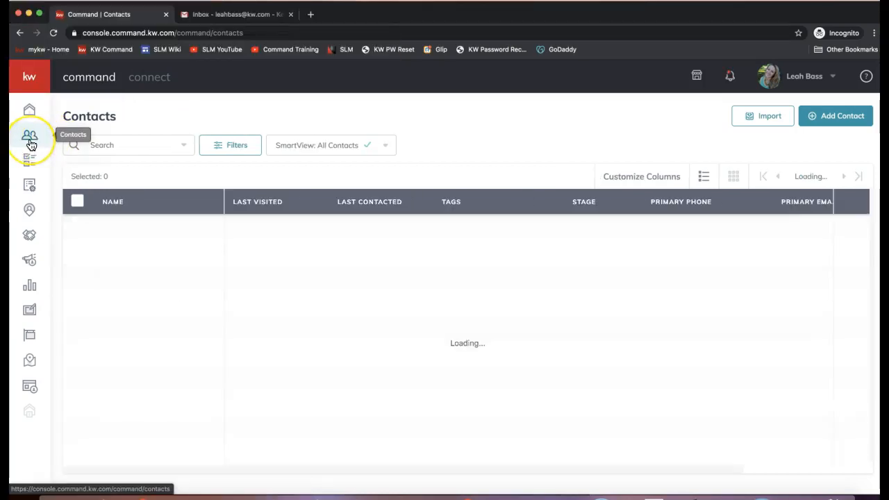
Step: Send the DocuSign notes link in join.me chat, minimize the toolbar, then open Add Contact
left_click(845, 125)
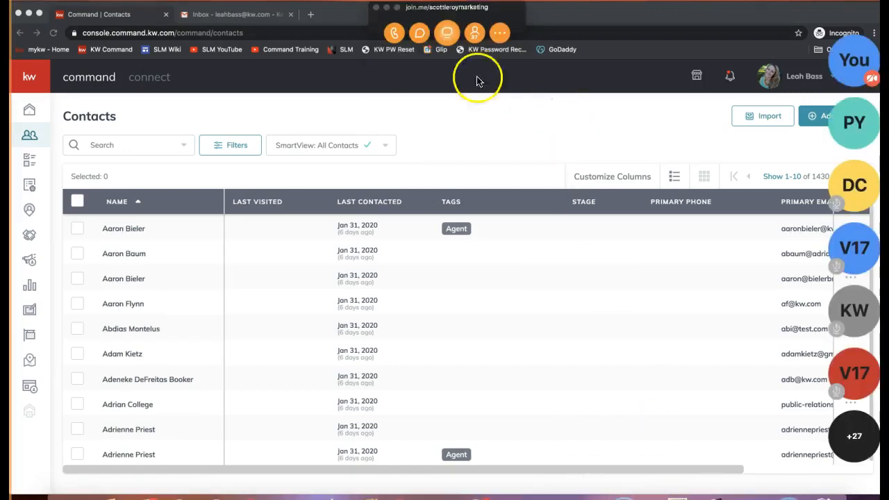
left_click(419, 32)
key("super+v")
key("Return")
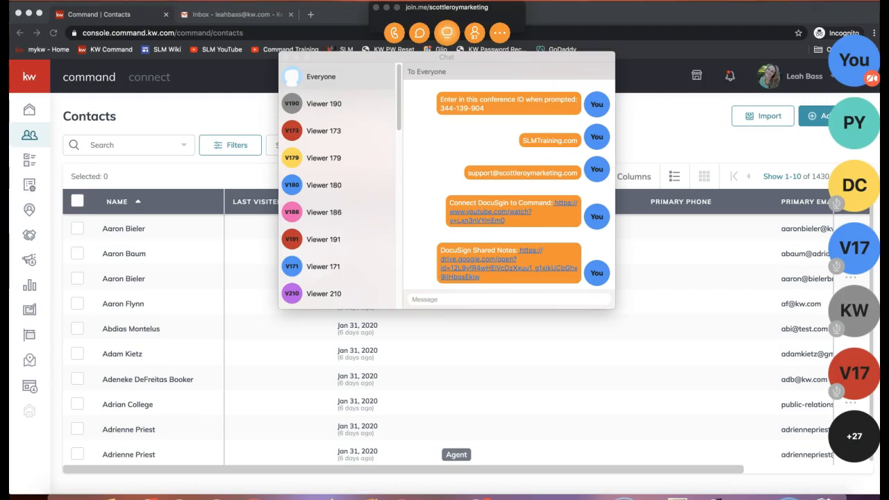
left_click(286, 58)
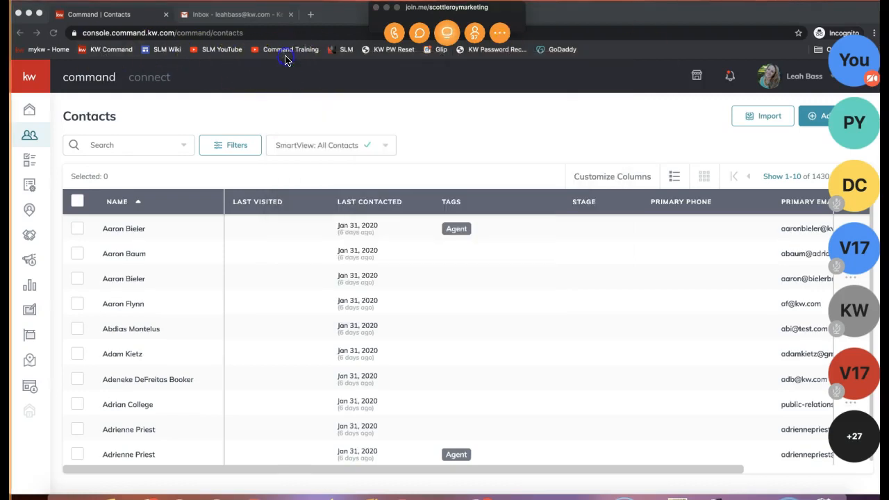
left_click(386, 9)
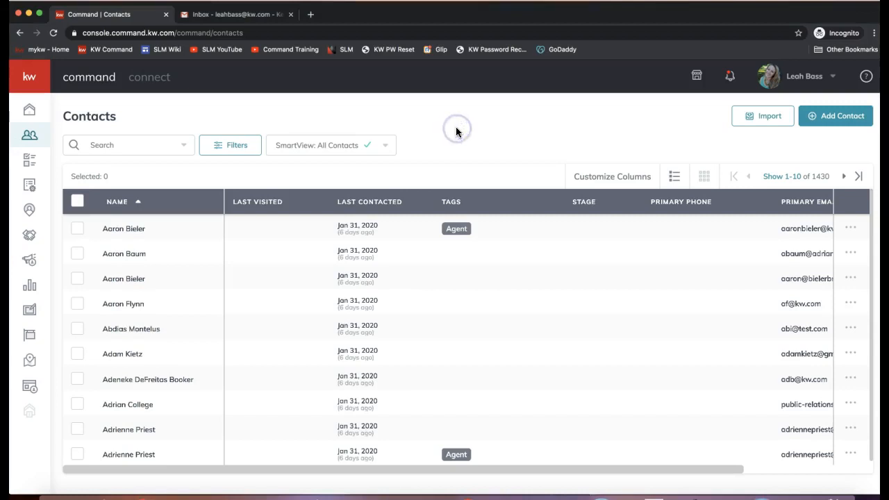
left_click(847, 123)
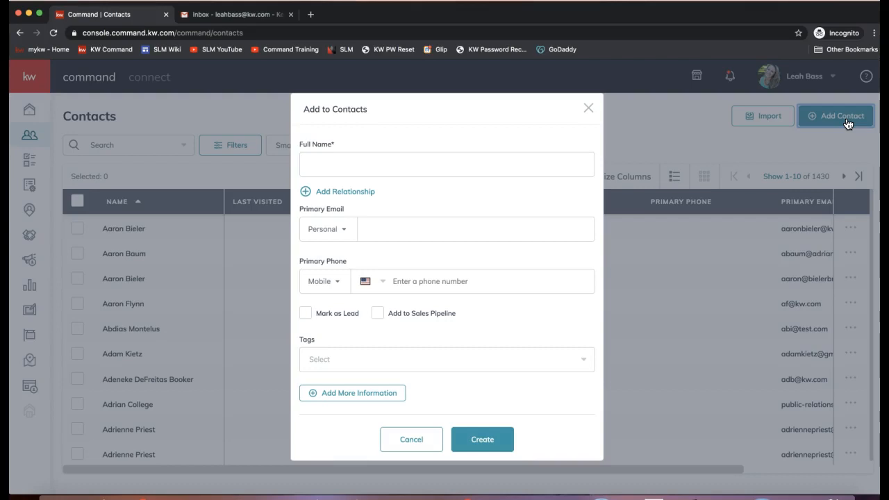
Step: Enter the contact's full name and primary e-mail in Add to Contacts, then click Create
left_click(364, 167)
left_click(365, 168)
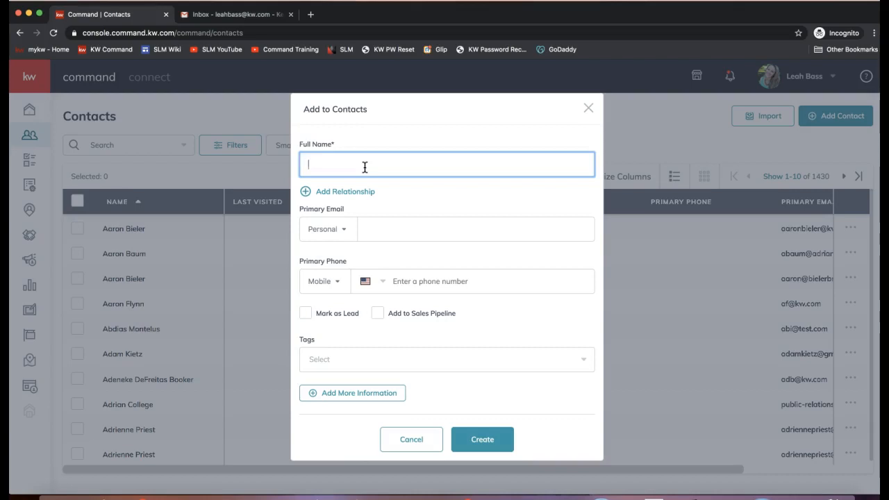
type("Neville Longbottom")
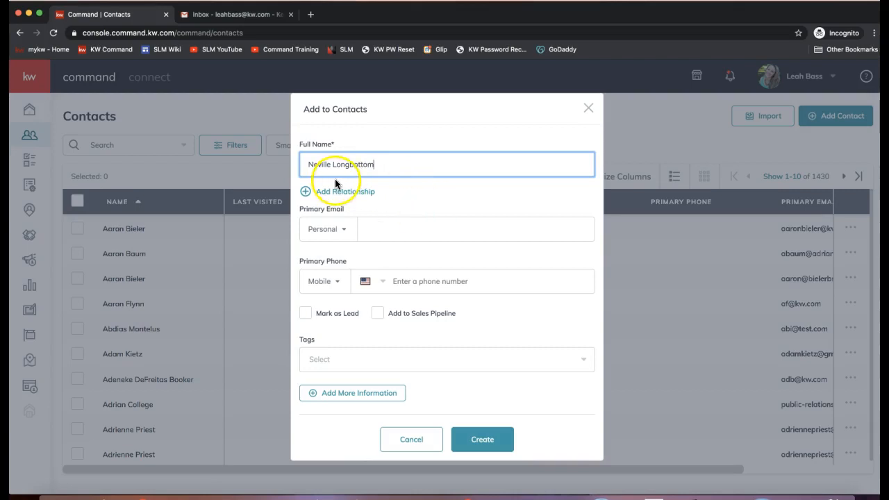
left_click(386, 233)
type("nevil")
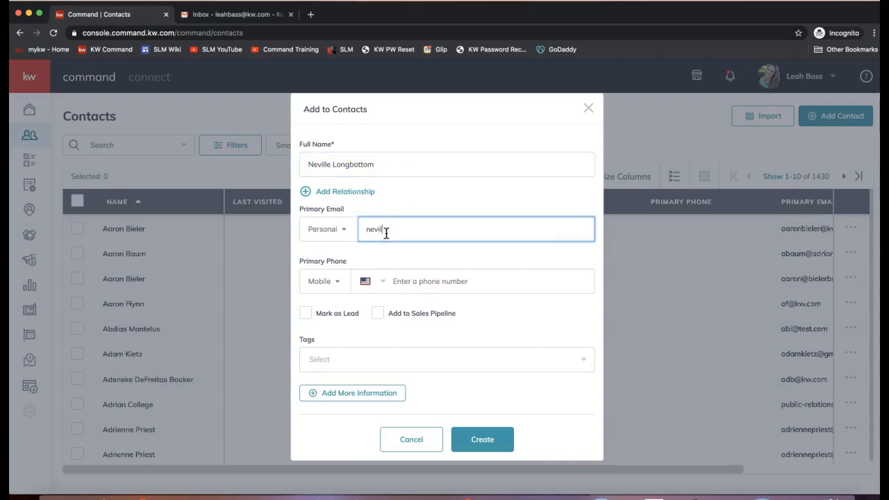
type("le@hogwarts.com")
triple_click(389, 234)
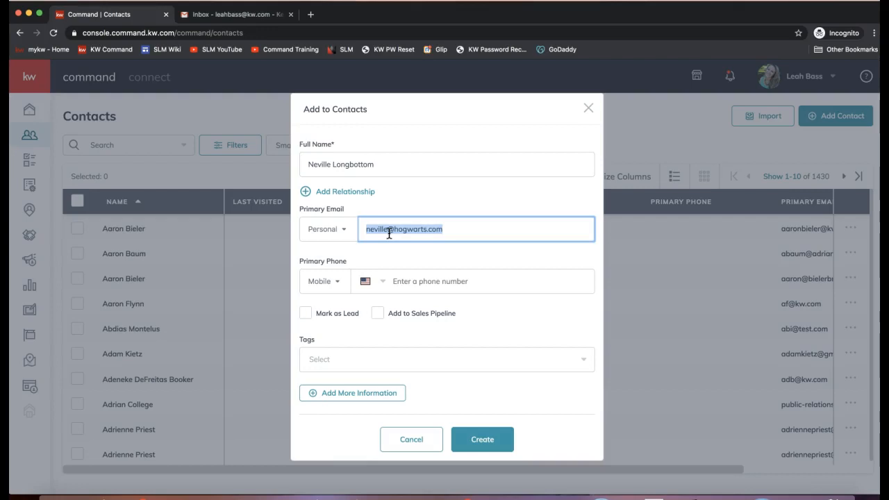
left_click(490, 436)
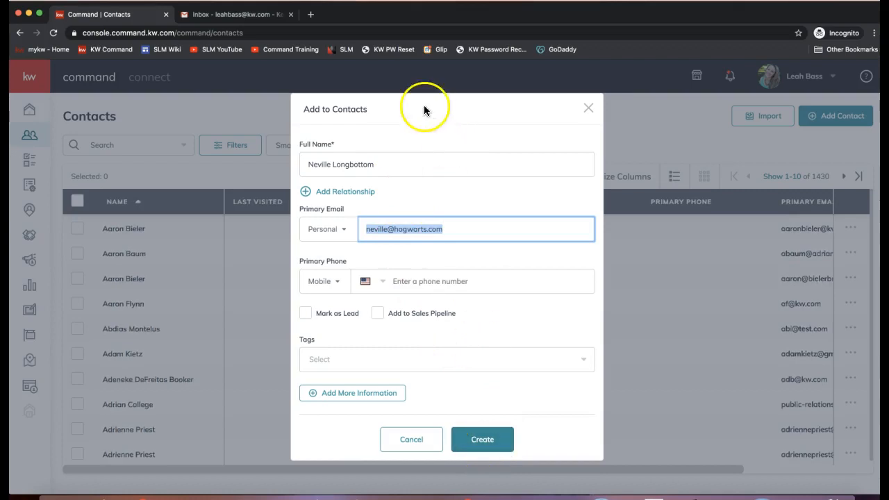
left_click(399, 166)
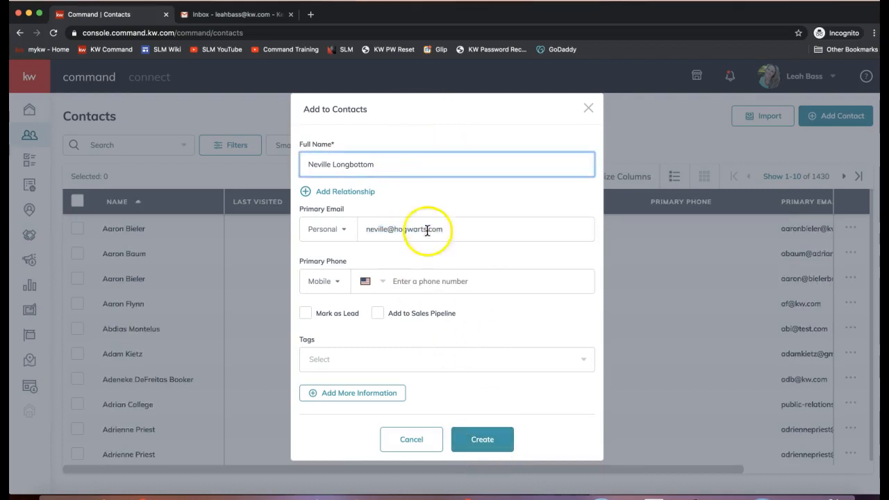
left_click(457, 237)
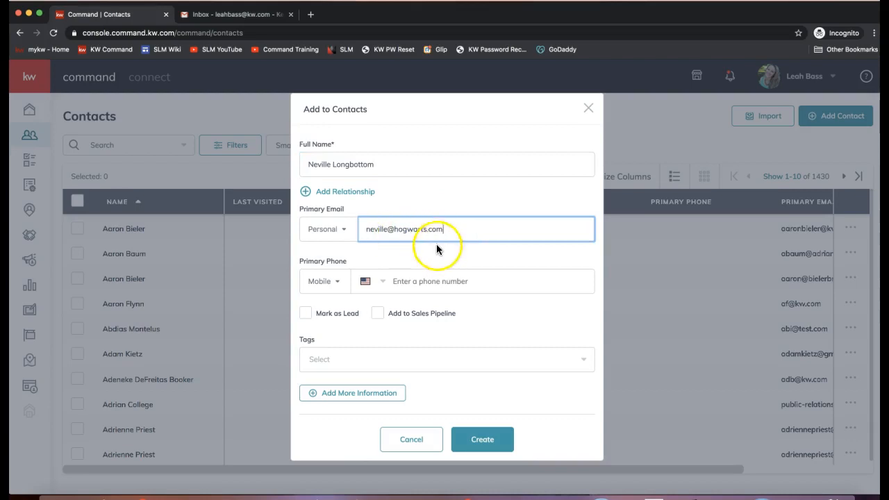
left_click(490, 441)
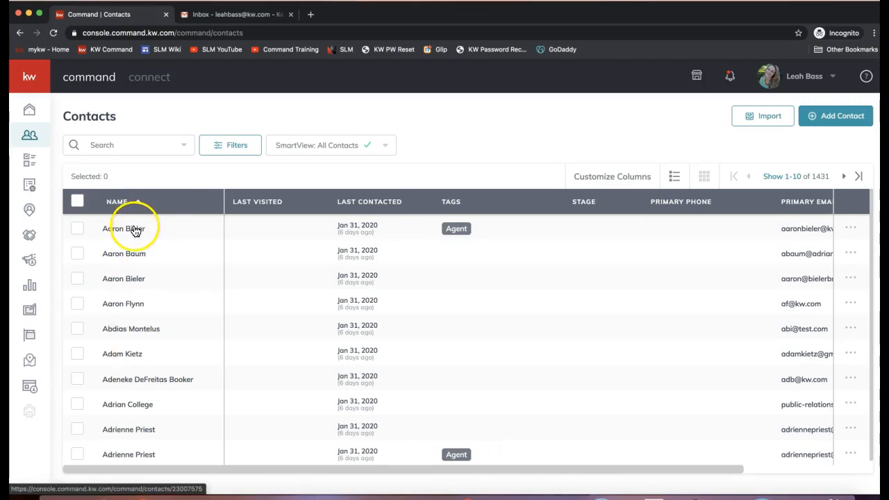
Step: Search contacts by the new contact's first name so only that one match shows (1 of 1)
left_click(114, 145)
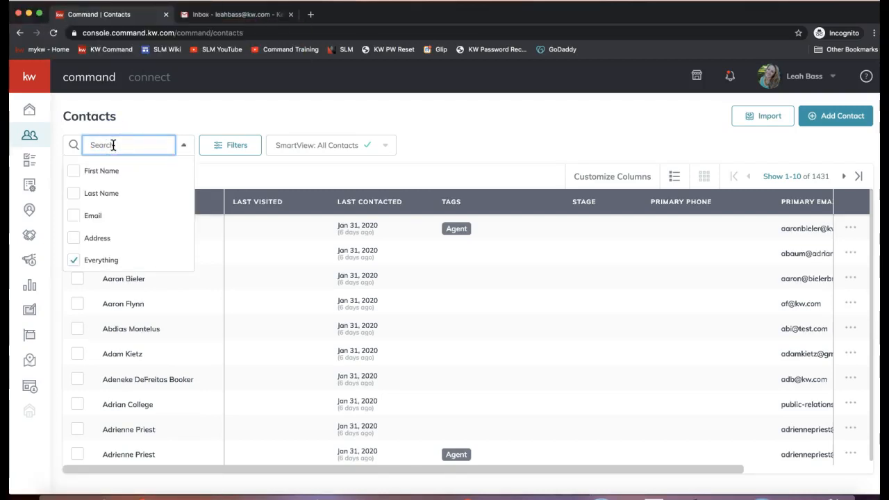
type("neville")
left_click(198, 151)
left_click(200, 113)
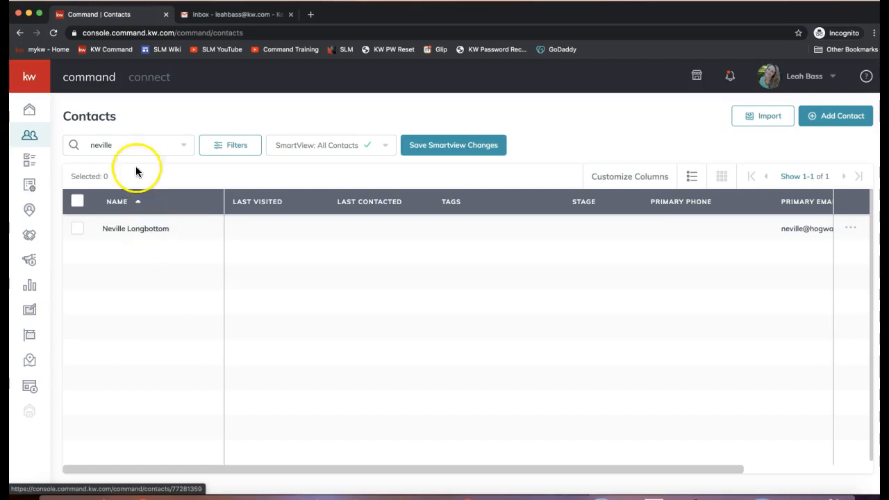
left_click(118, 142)
left_click(176, 118)
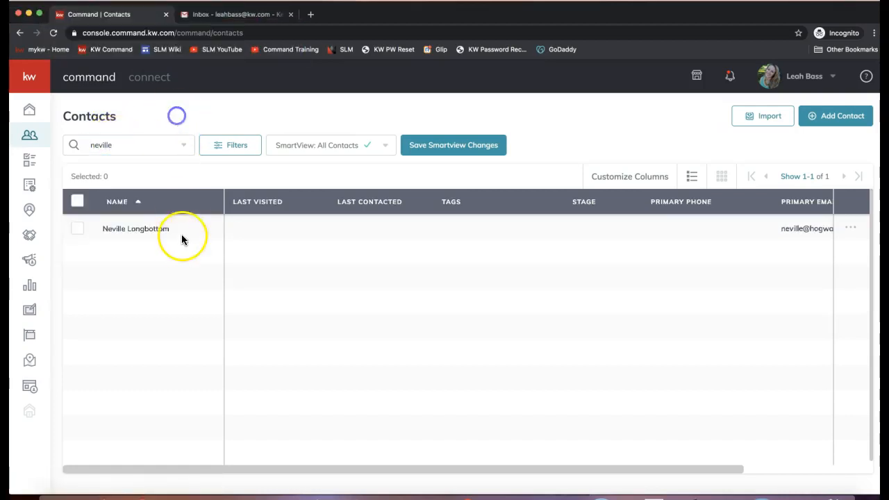
left_click(127, 239)
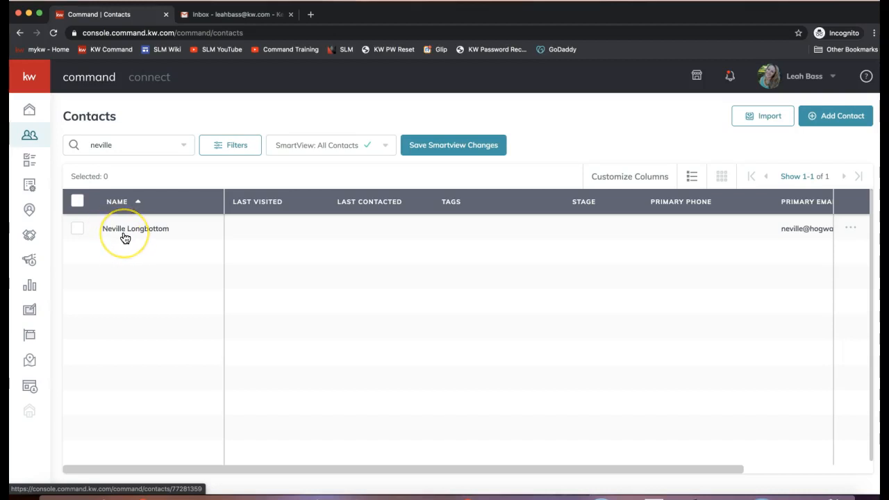
Step: Open the new contact's record and view its Opportunities, which shows none
left_click(125, 239)
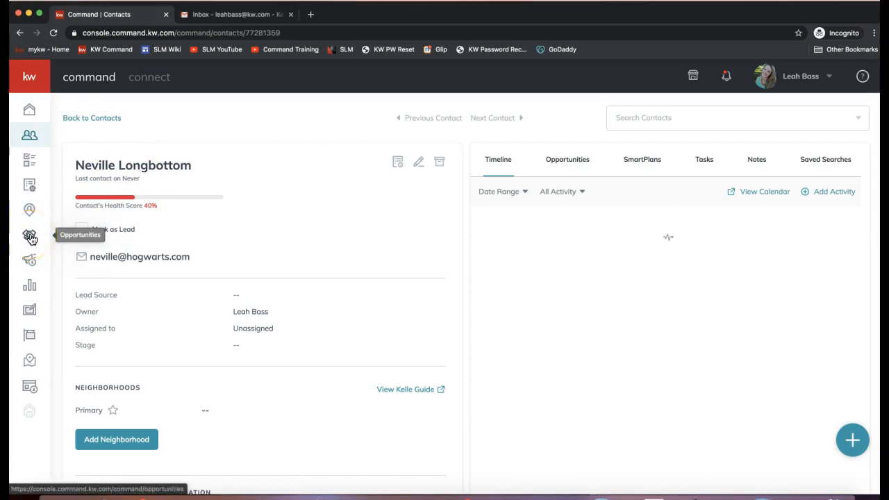
left_click(569, 160)
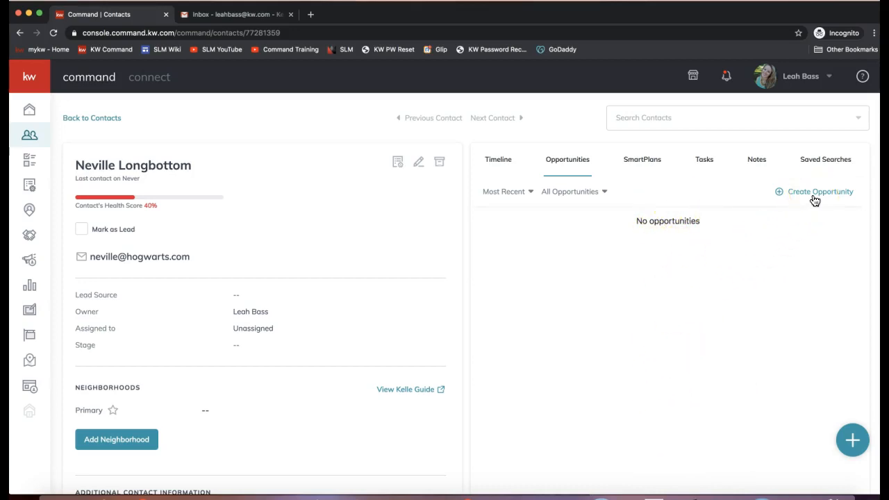
Step: Show the Opportunities dashboard with listing and buyer pipelines and $84,645 potential income
left_click(32, 240)
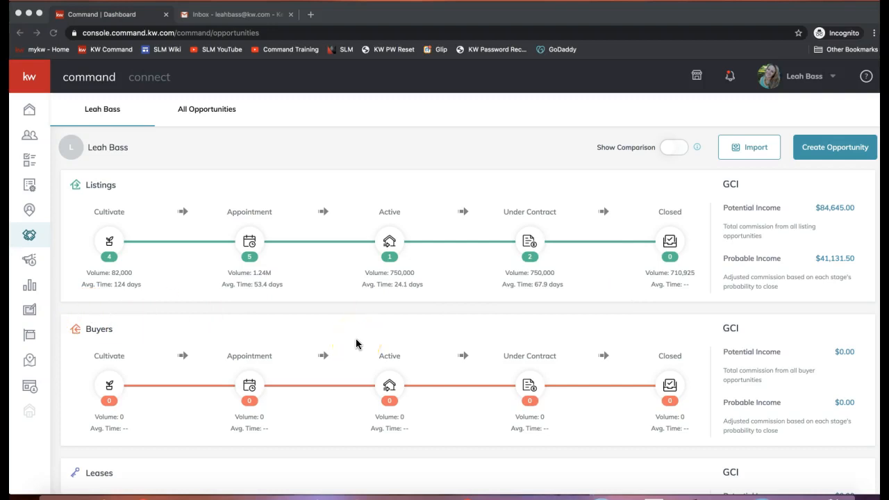
left_click(542, 143)
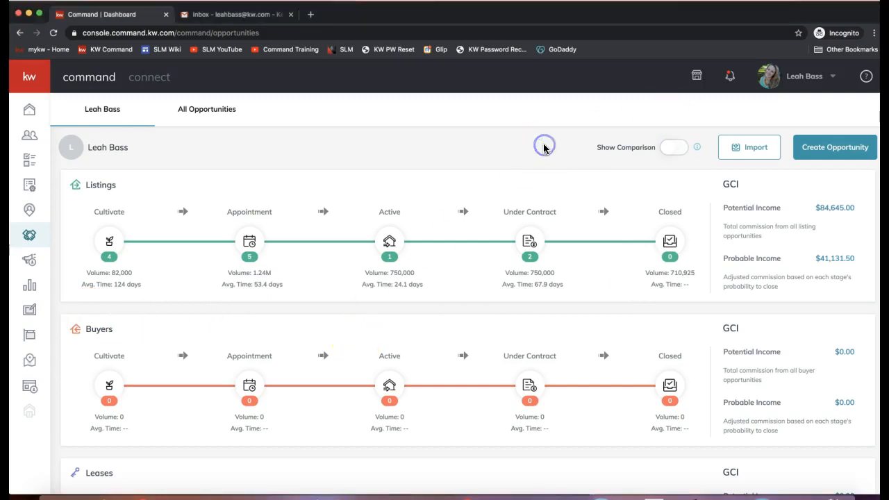
Step: Start a new opportunity, keeping Ballantyne Area as market center and Listing as type
left_click(845, 157)
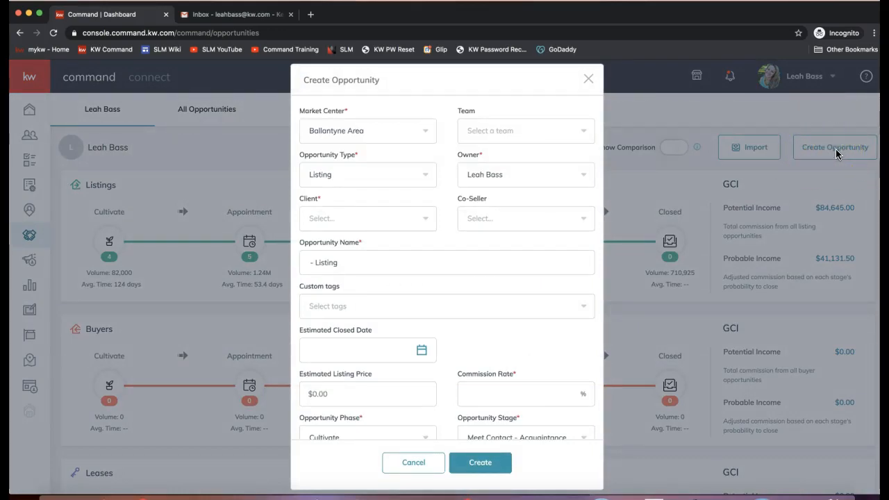
triple_click(341, 80)
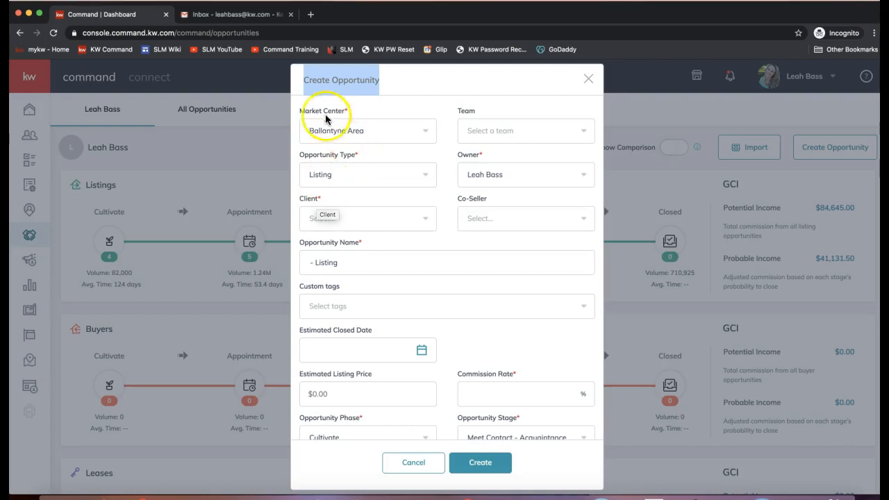
left_click(363, 131)
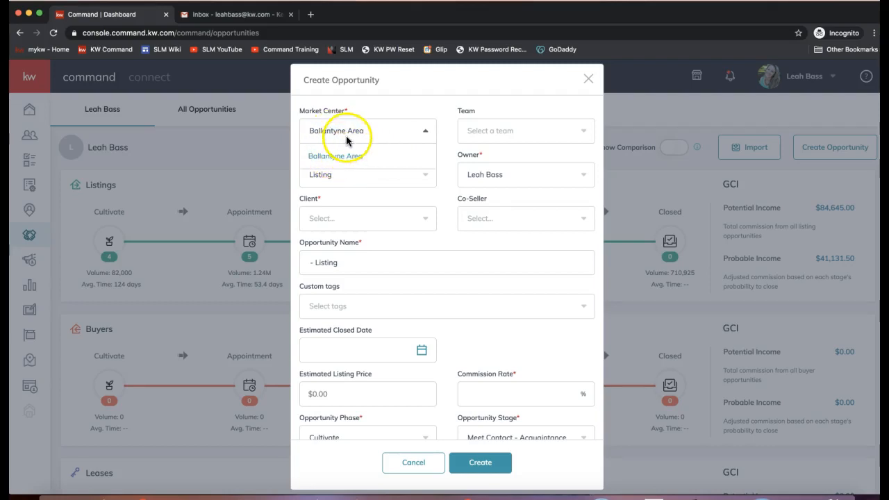
left_click(347, 135)
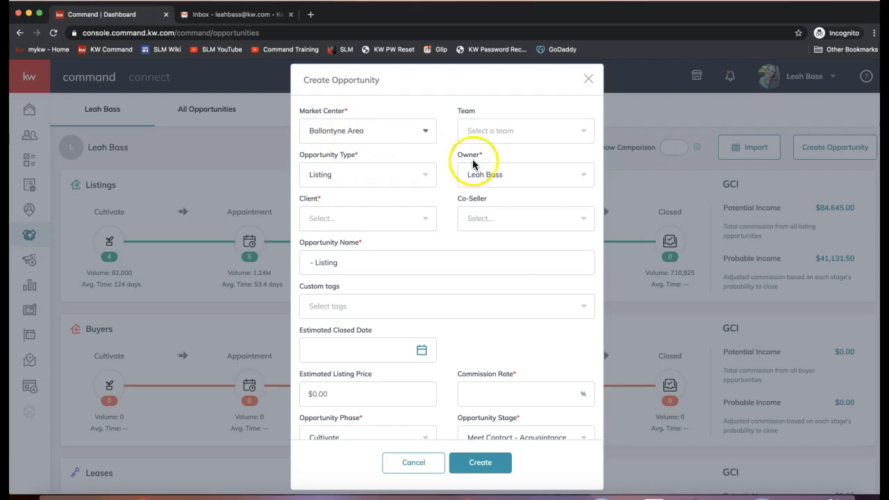
left_click(491, 130)
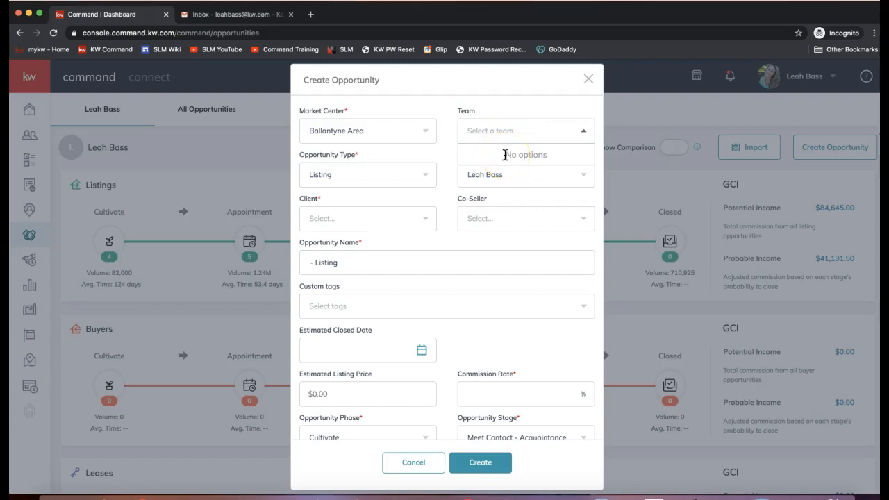
left_click(528, 156)
left_click(332, 174)
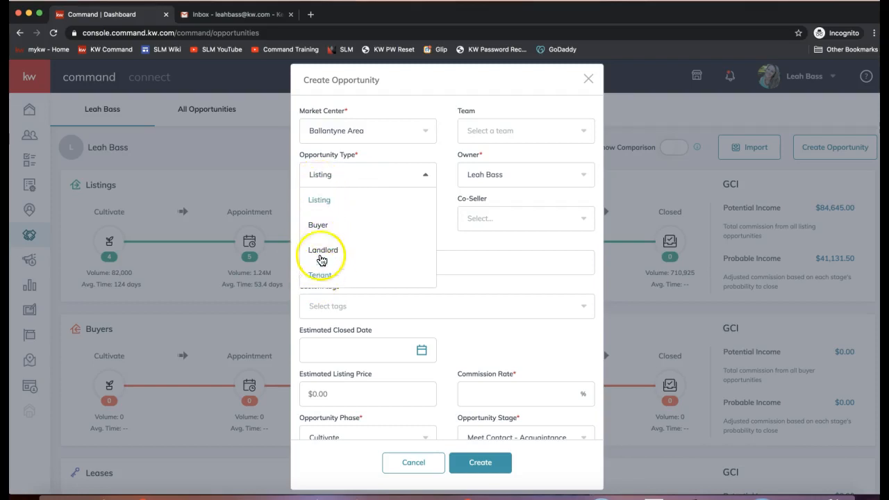
left_click(319, 198)
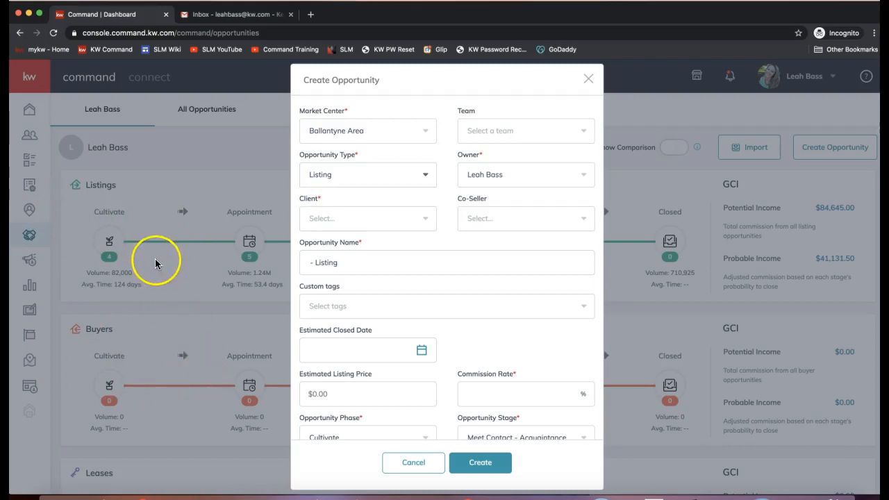
Step: Keep the current agent as owner and search clients by the new contact's first name
double_click(469, 155)
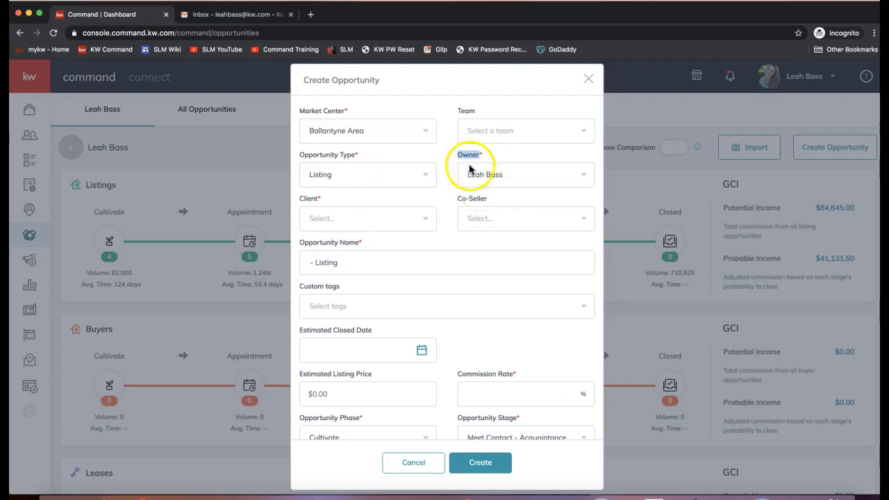
left_click(488, 182)
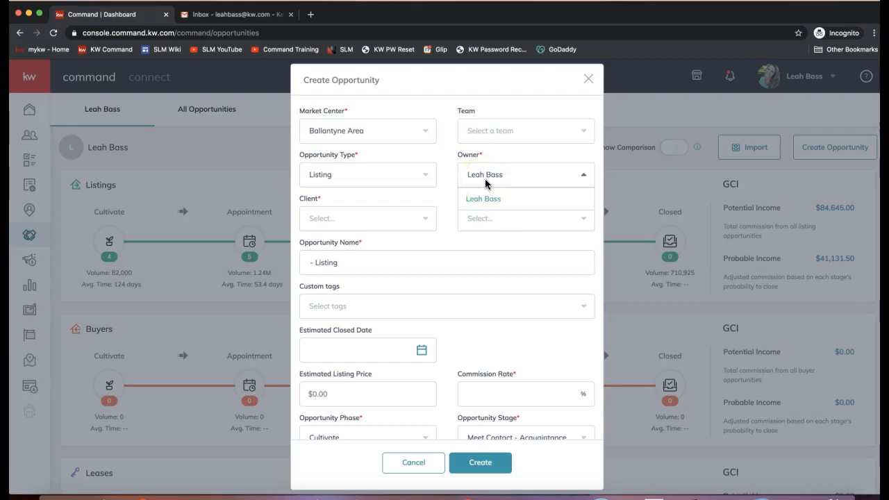
left_click(487, 179)
left_click(492, 179)
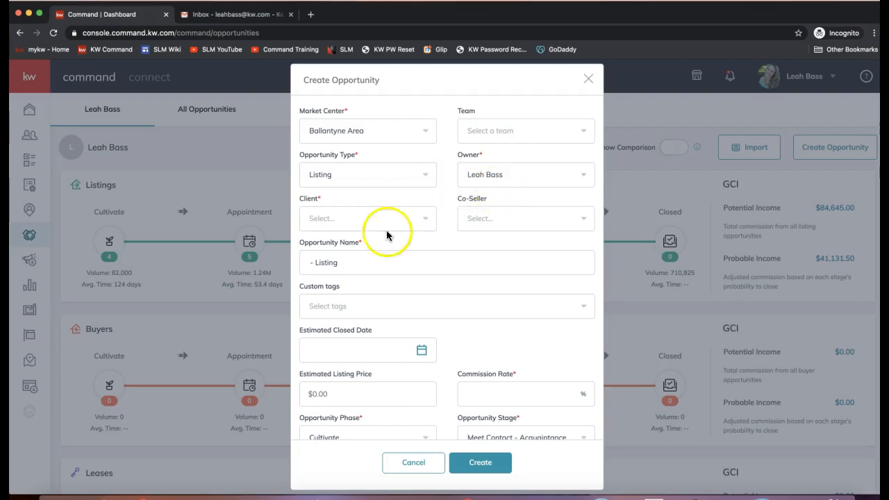
left_click(334, 219)
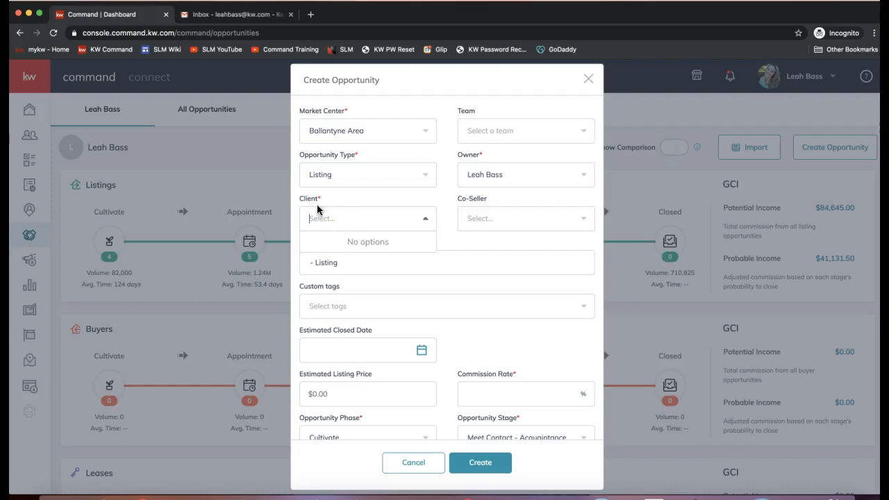
type("neville")
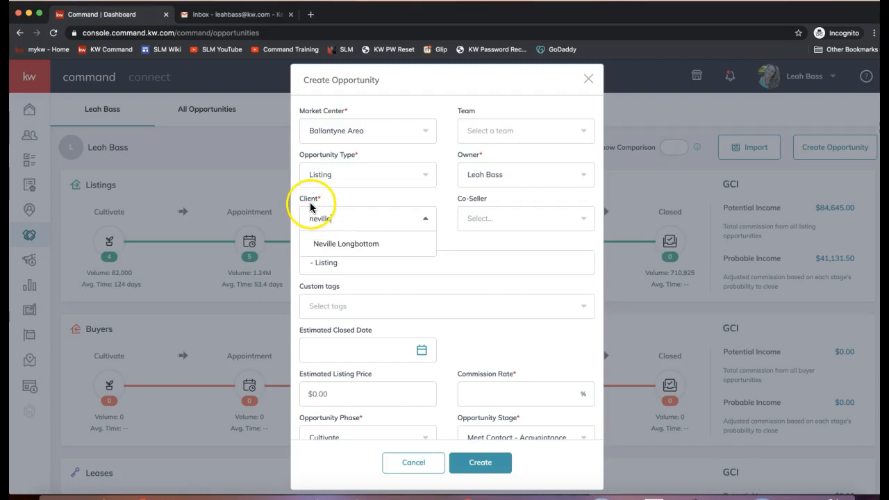
Step: Set the new seller contact as client, auto-filling the name as surname plus 'Listing'
left_click(333, 249)
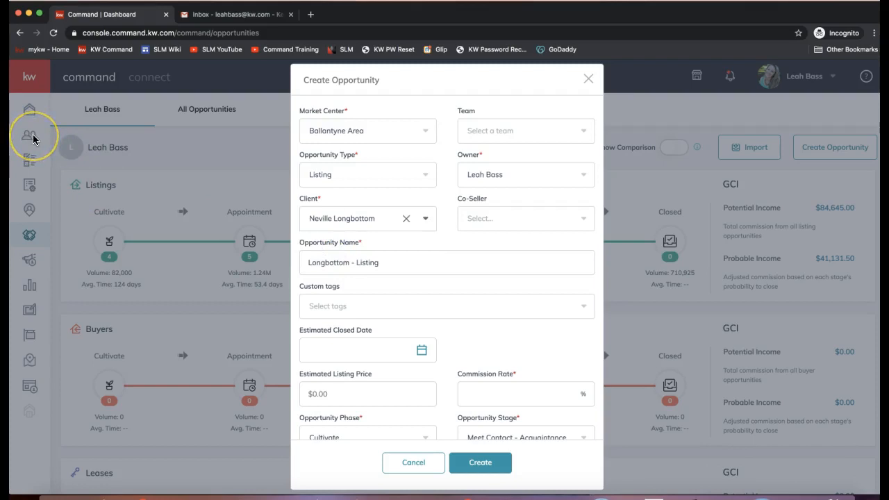
left_click(321, 226)
left_click(322, 224)
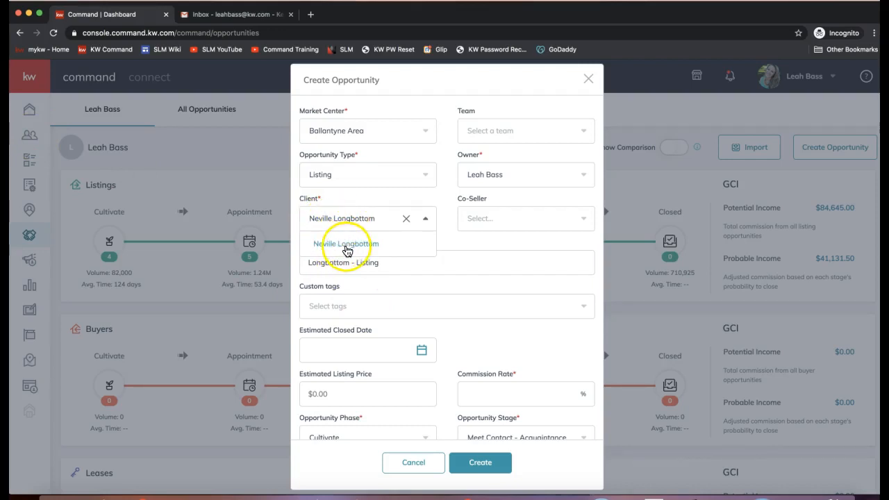
left_click(346, 245)
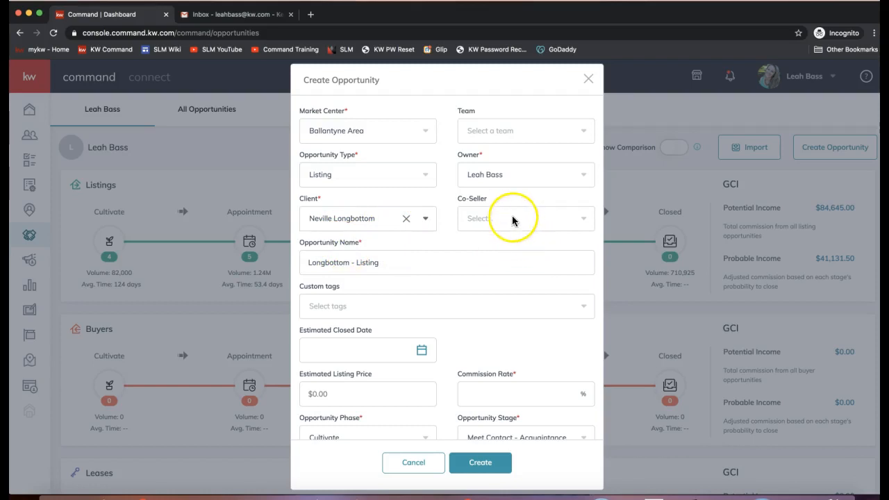
left_click(488, 220)
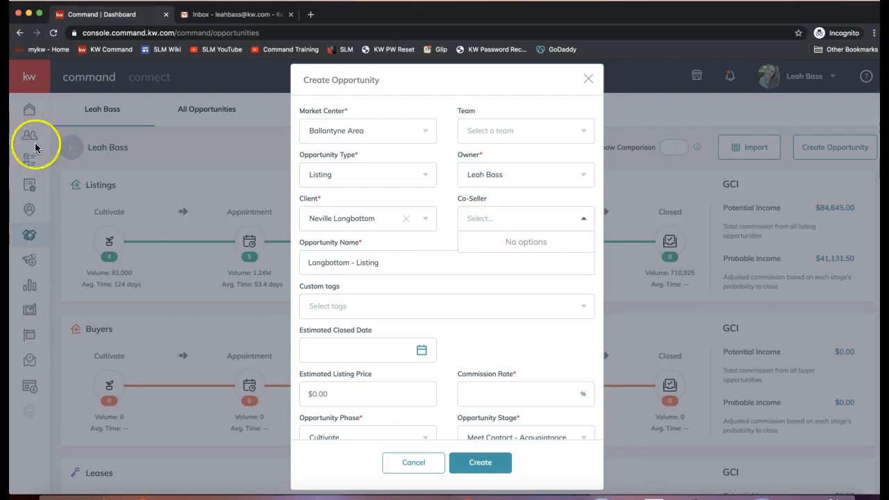
left_click(317, 262)
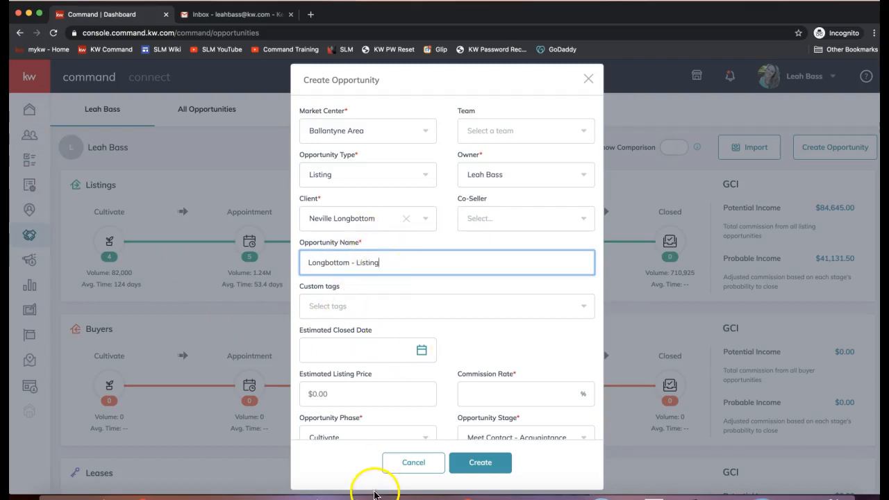
Step: Prefix the opportunity name with '8989 DocuSign Rocks Dr -' before the client's surname
scroll(403, 352, "down", 1)
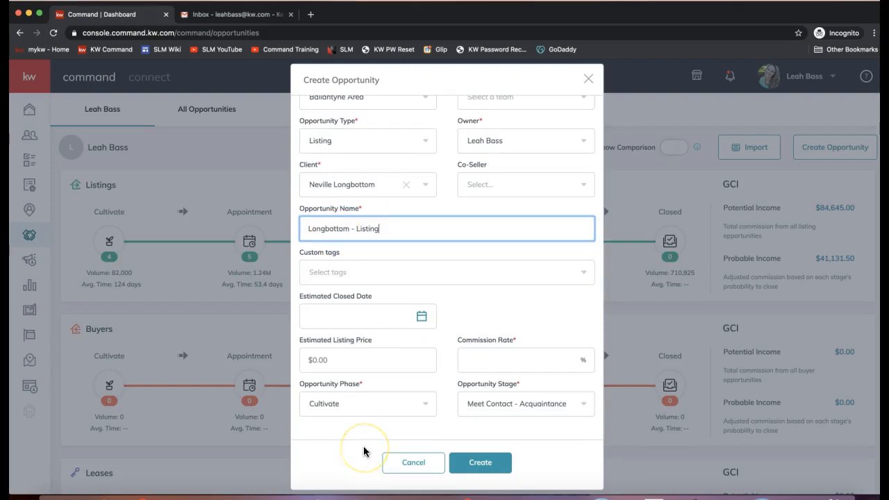
double_click(328, 228)
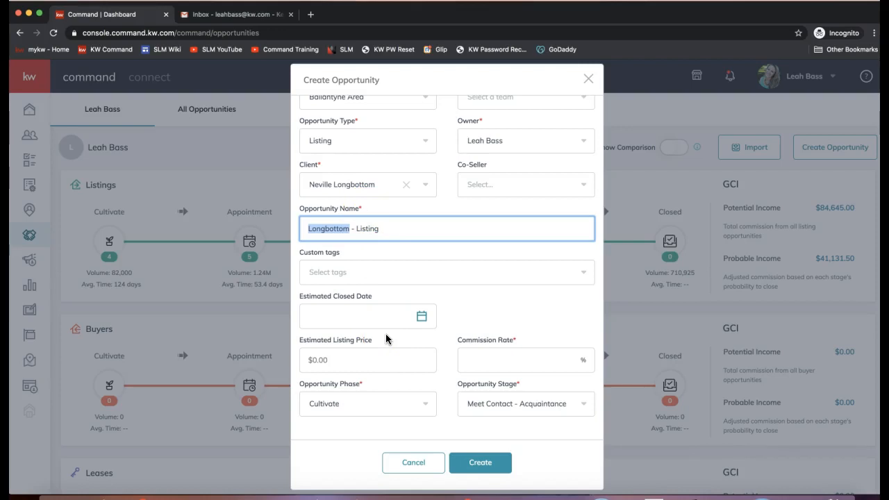
key("Left")
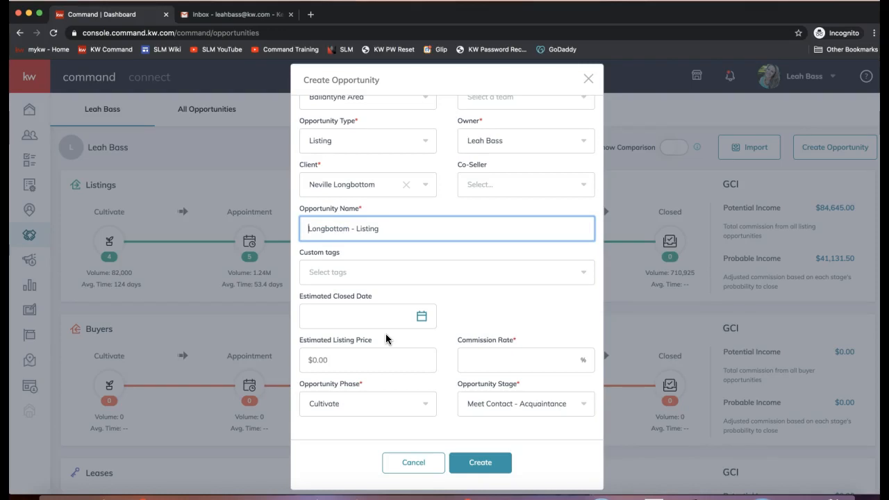
type("8989 DocuSi")
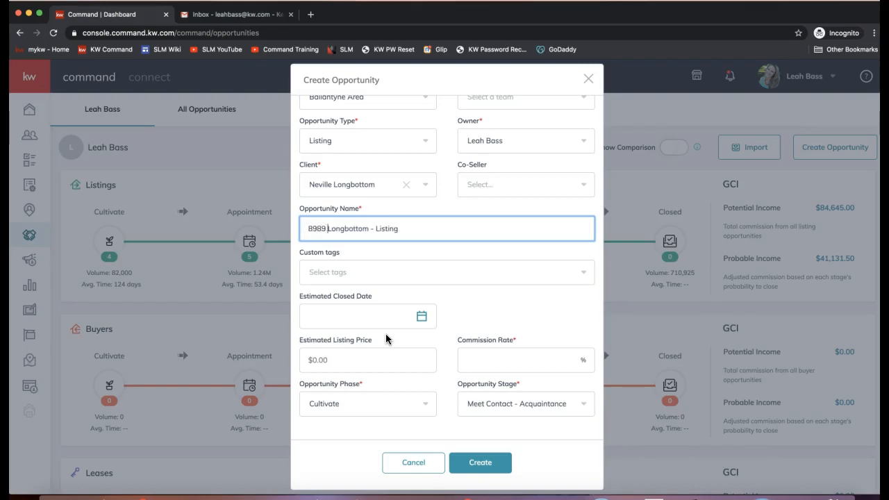
type("gn Rocks Dr ")
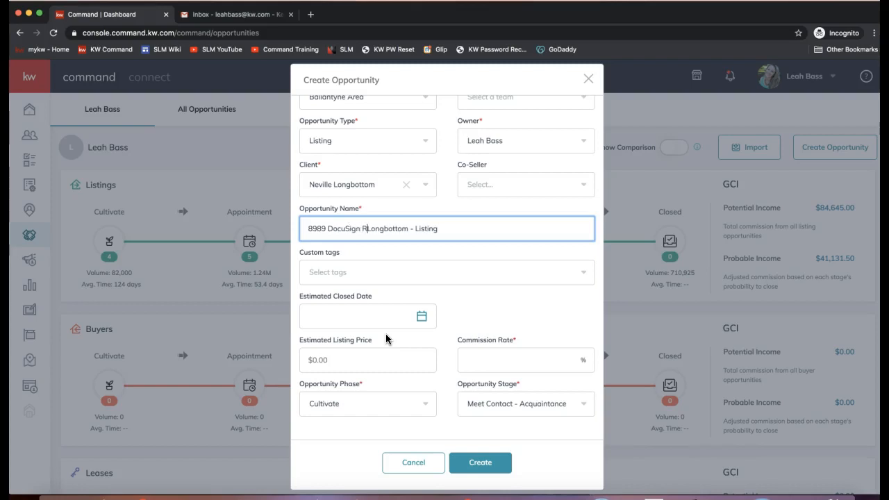
type("-")
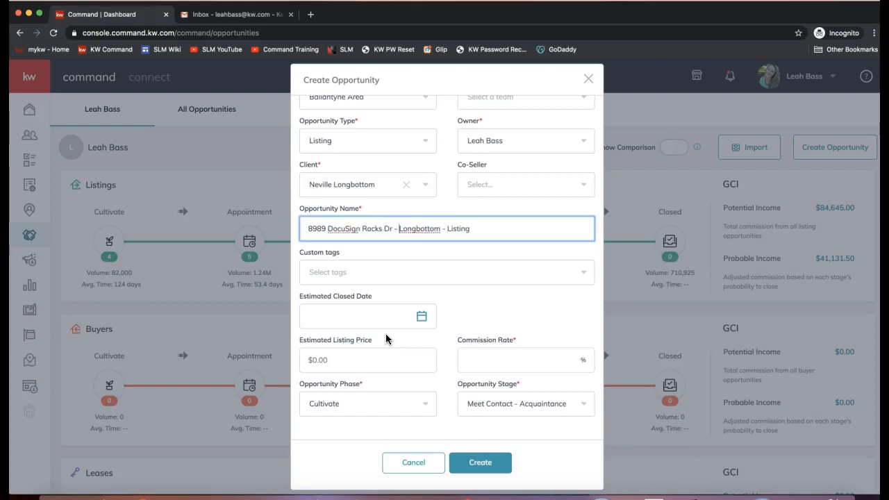
double_click(397, 228)
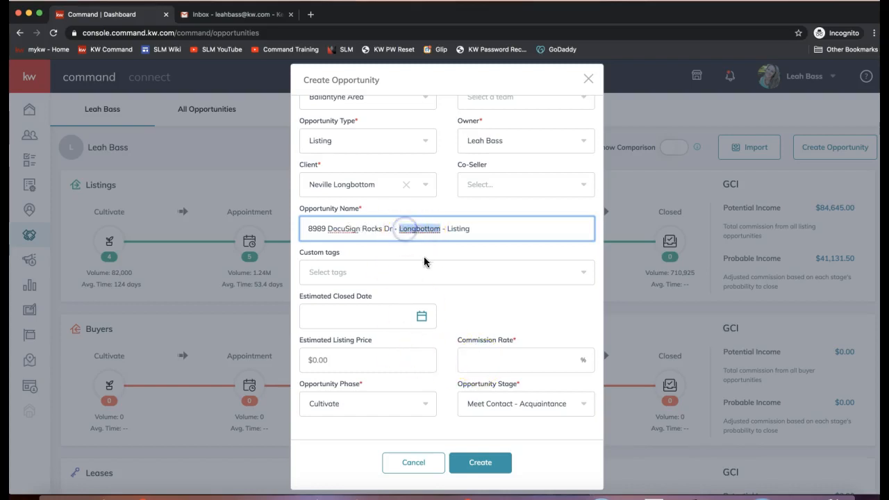
left_click(462, 229)
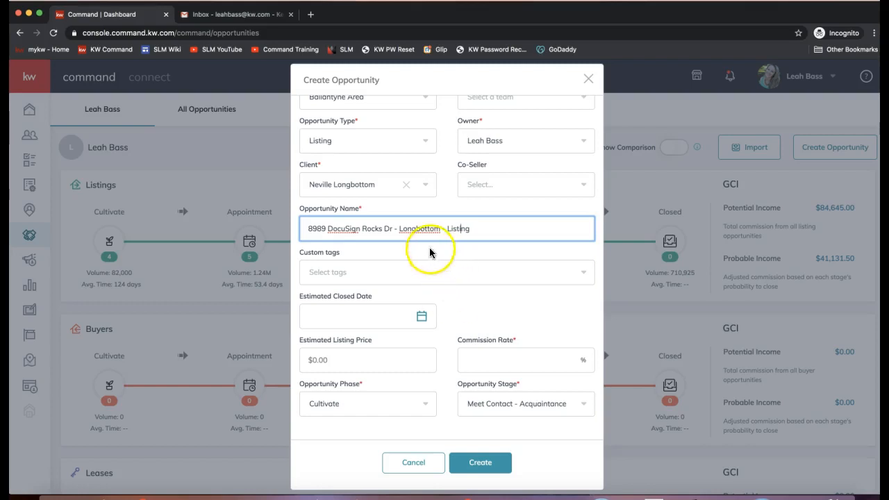
left_click(394, 230)
left_click_drag(395, 230, 307, 229)
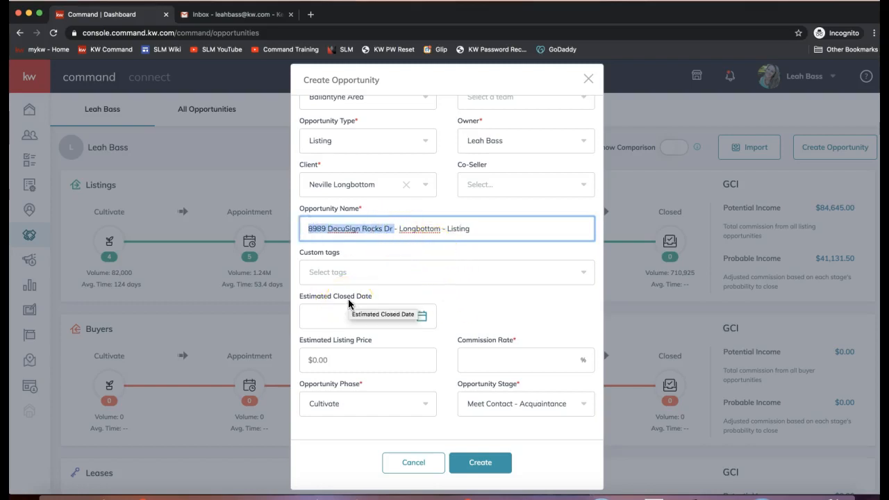
left_click(361, 206)
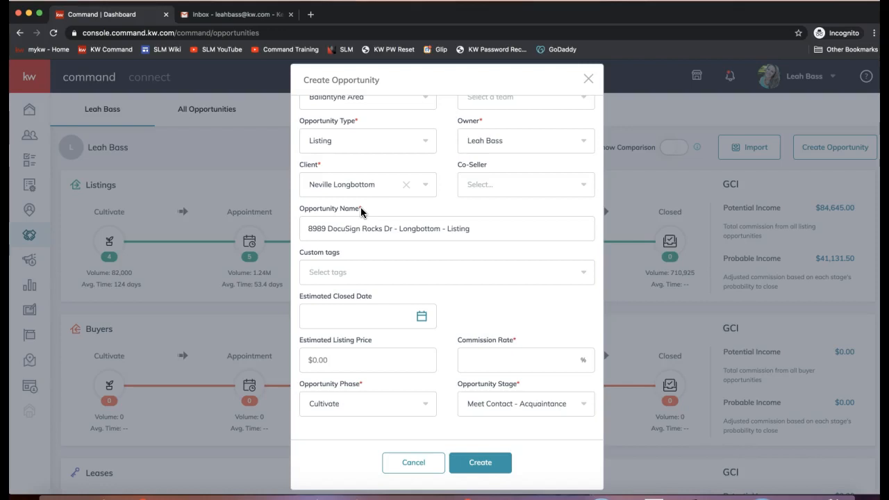
left_click(505, 358)
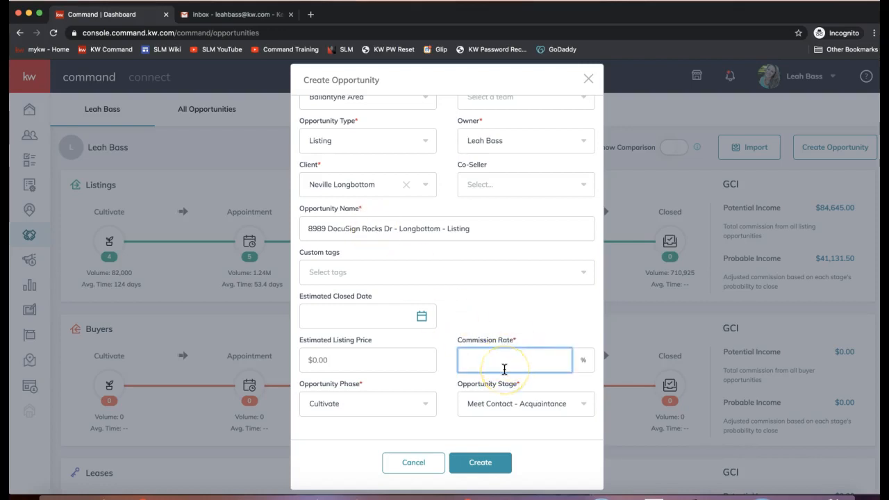
Step: Keep the 3% commission, set the phase to Active and leave the stage at Staging
left_click_drag(504, 369, 526, 382)
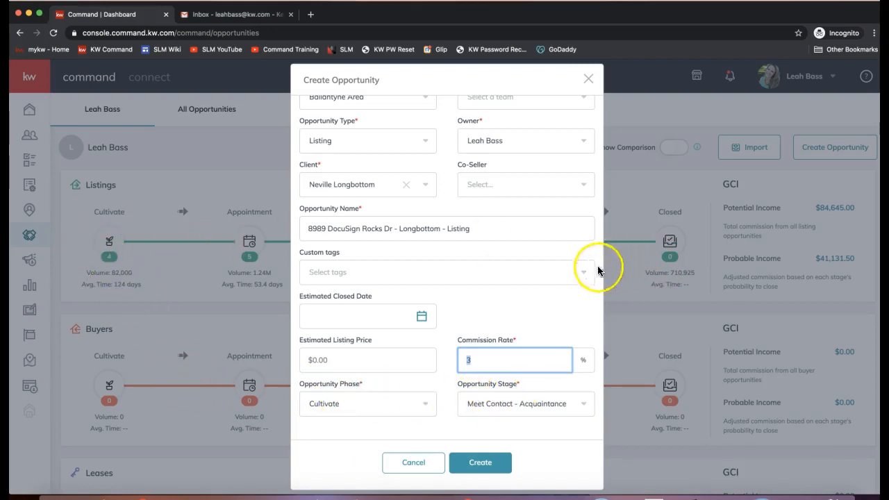
left_click(314, 405)
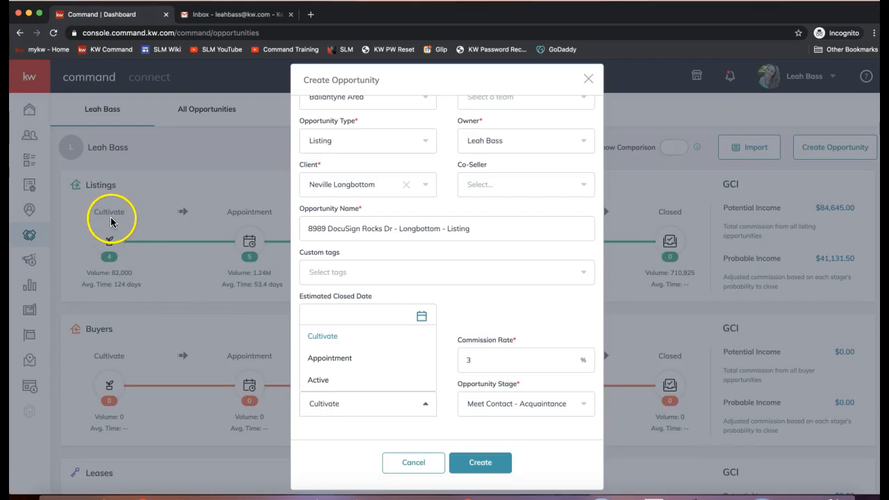
left_click(337, 378)
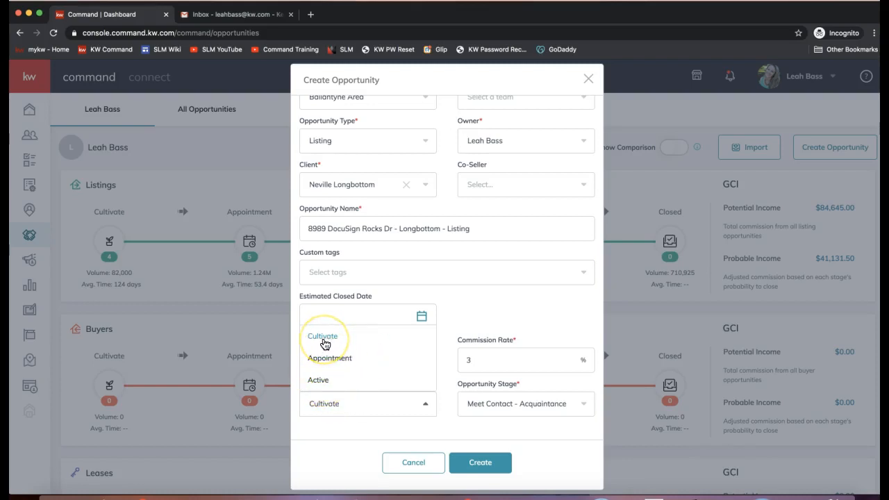
left_click(325, 364)
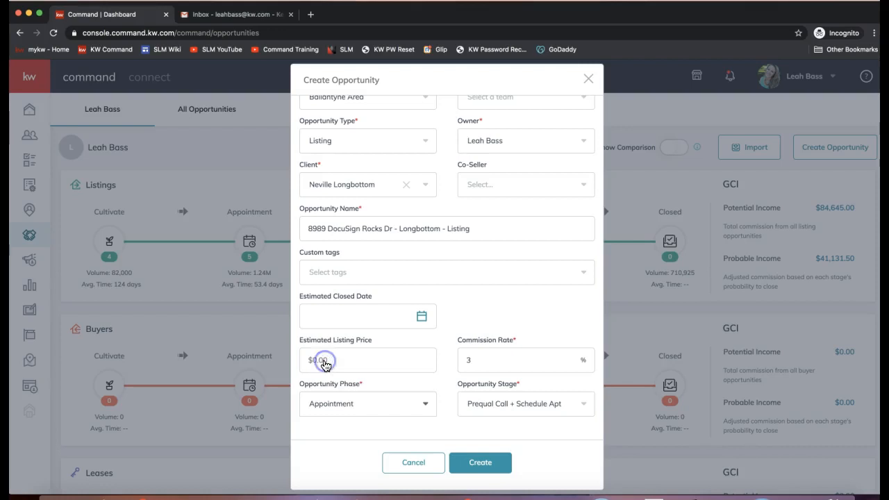
left_click(348, 410)
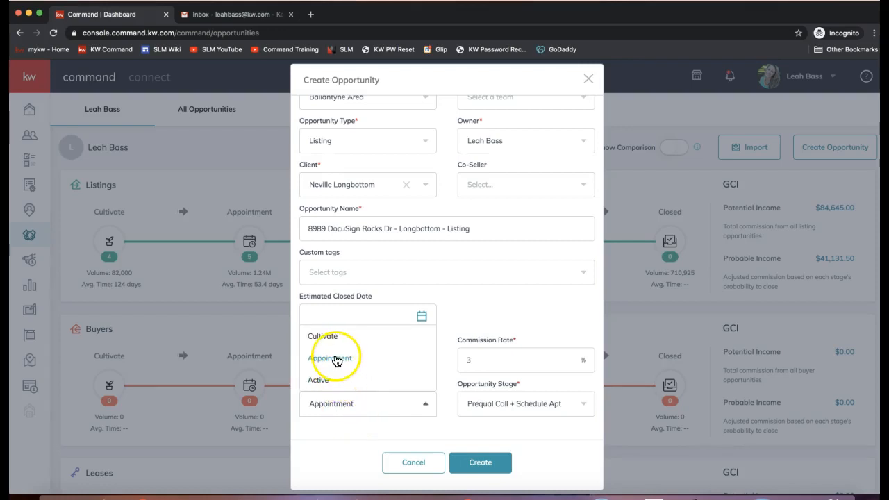
left_click(325, 380)
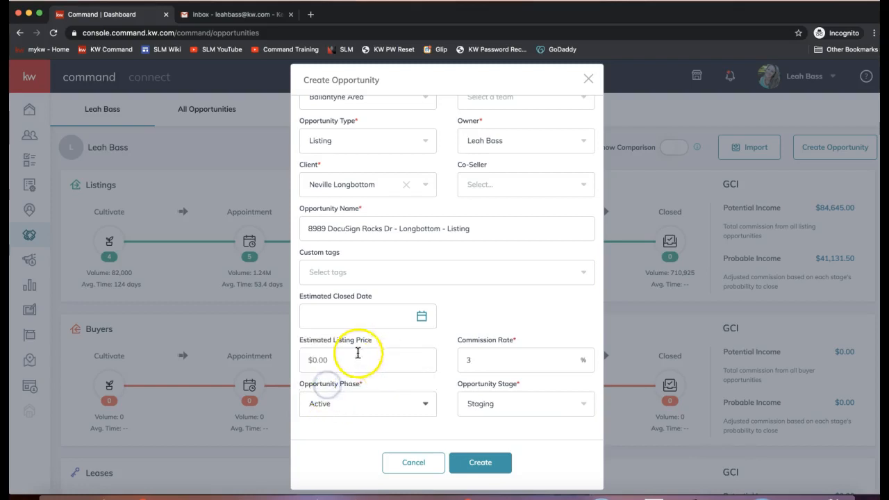
left_click(508, 406)
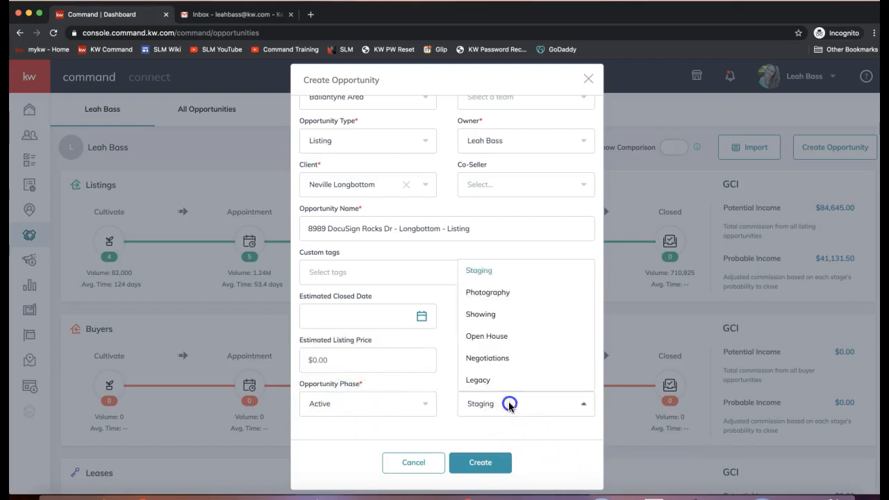
left_click(509, 406)
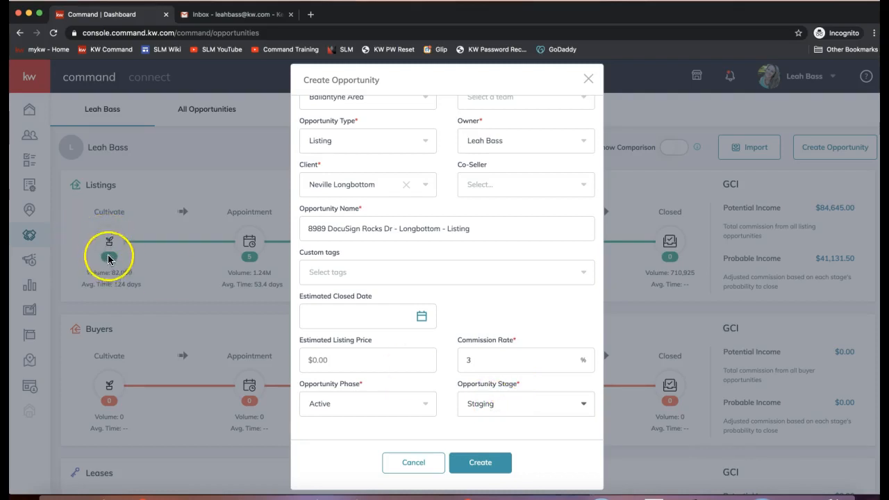
left_click(514, 408)
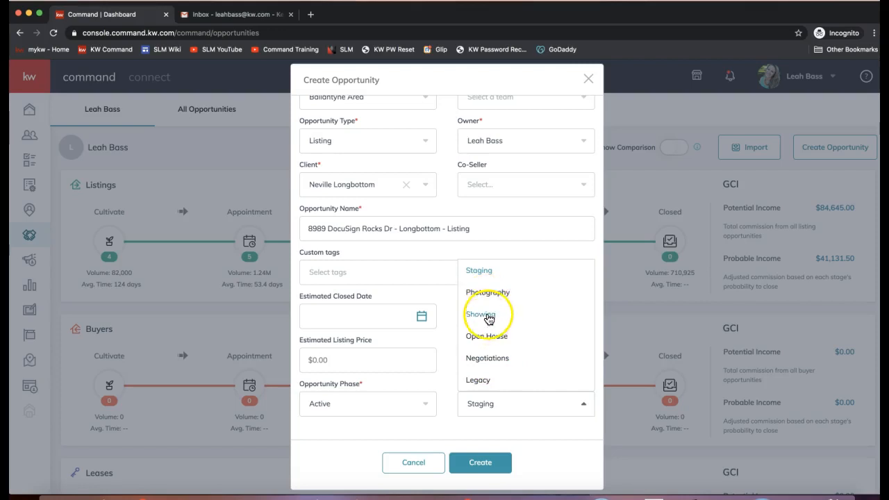
left_click(484, 271)
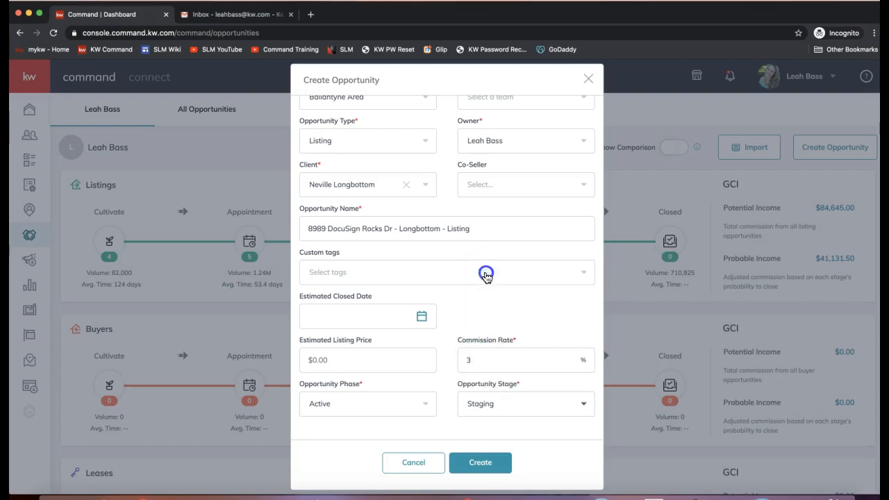
Step: Create the 8989 DocuSign Rocks Dr listing opportunity and bring up the listing search drawer
left_click(489, 464)
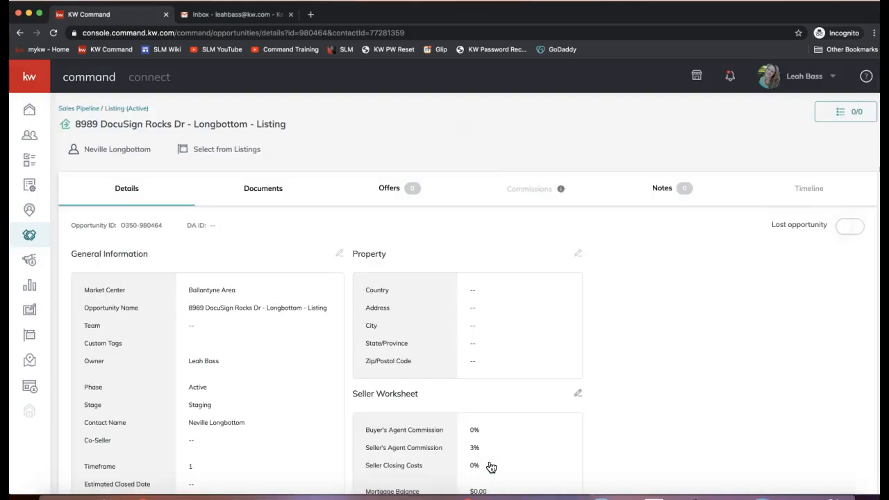
scroll(324, 339, "down", 3)
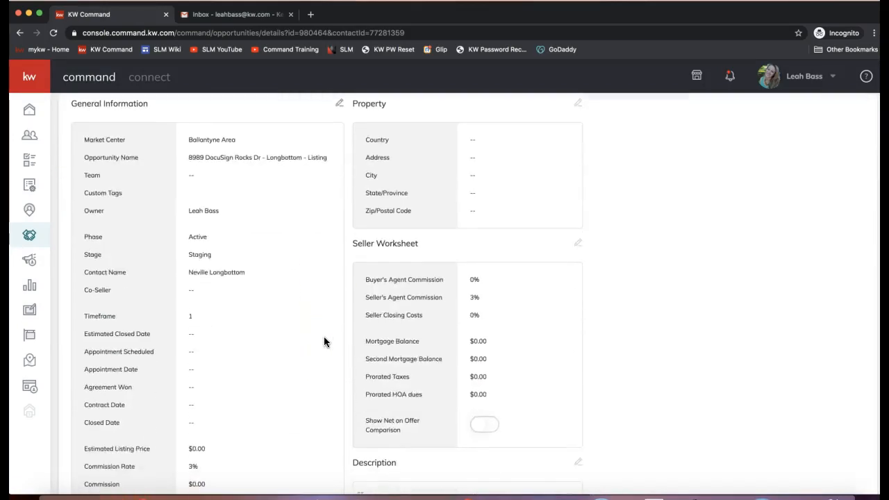
scroll(323, 339, "up", 3)
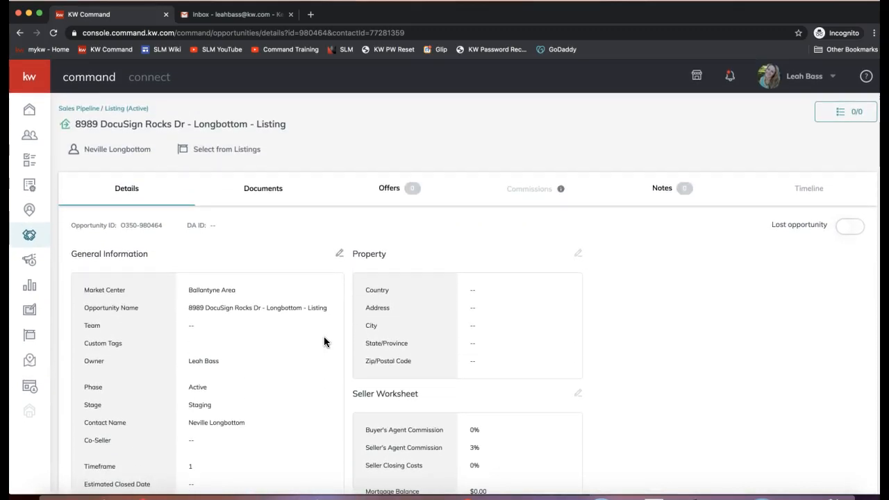
left_click(224, 153)
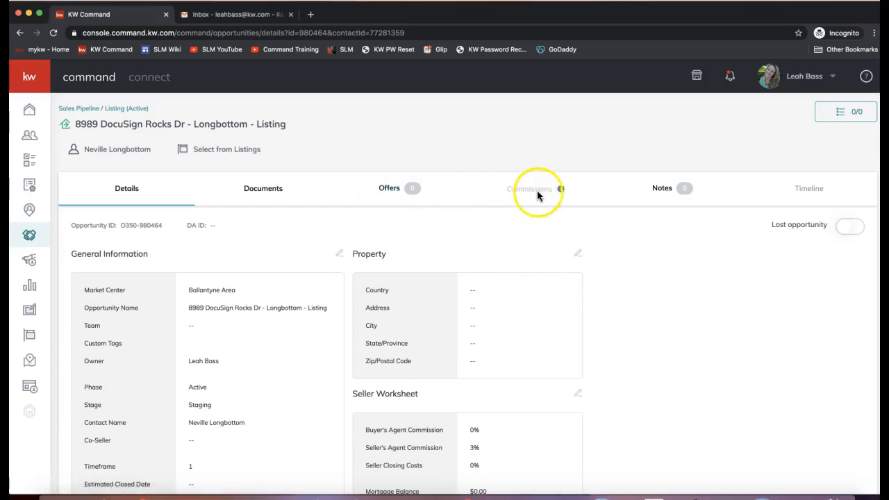
double_click(511, 191)
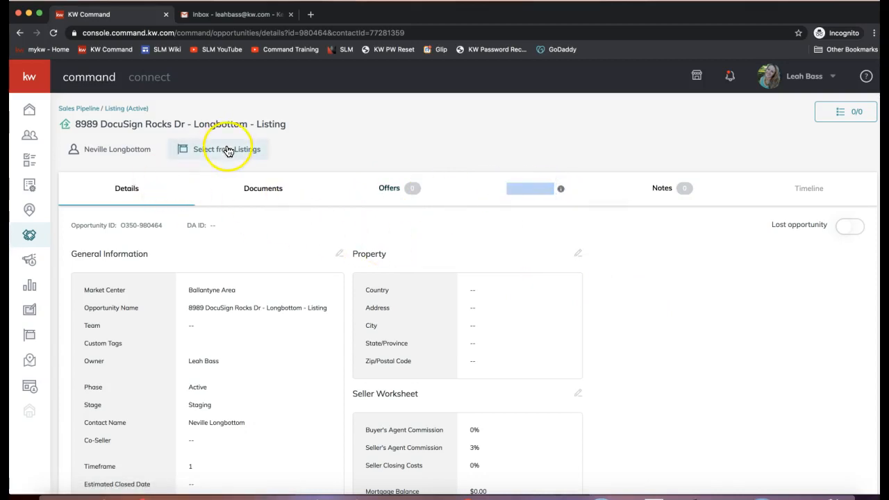
left_click(228, 149)
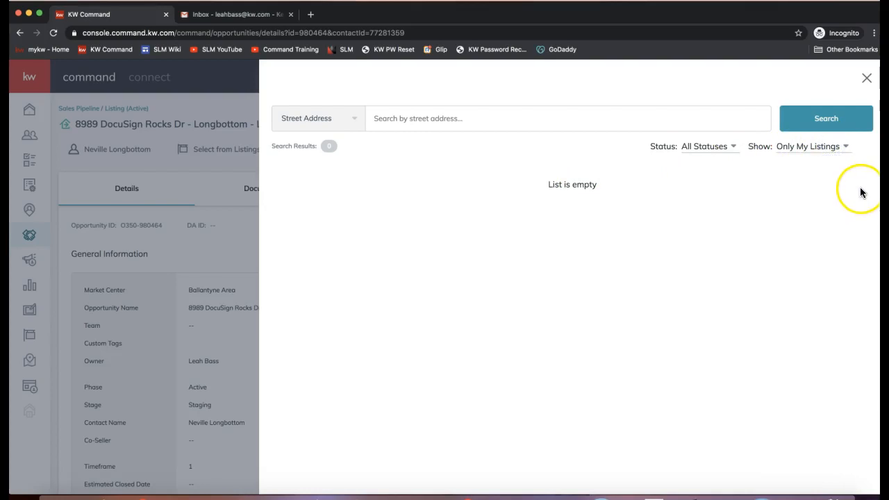
left_click(822, 147)
left_click(814, 172)
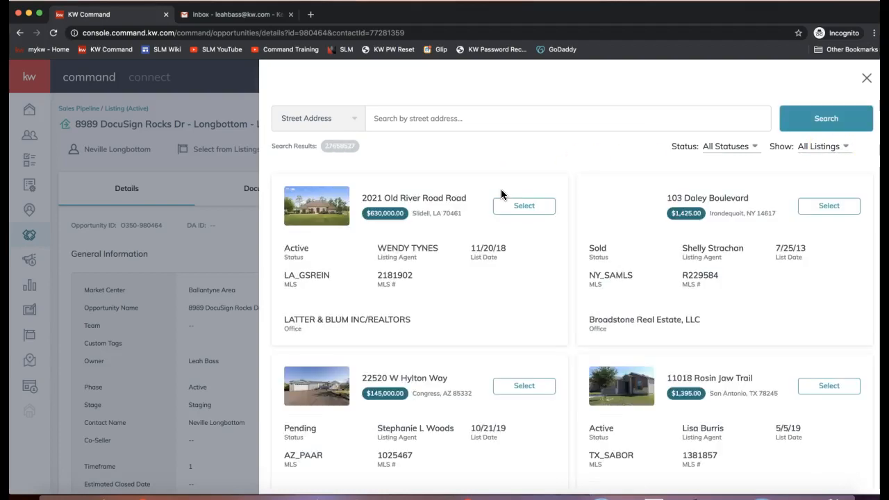
scroll(500, 189, "down", 6)
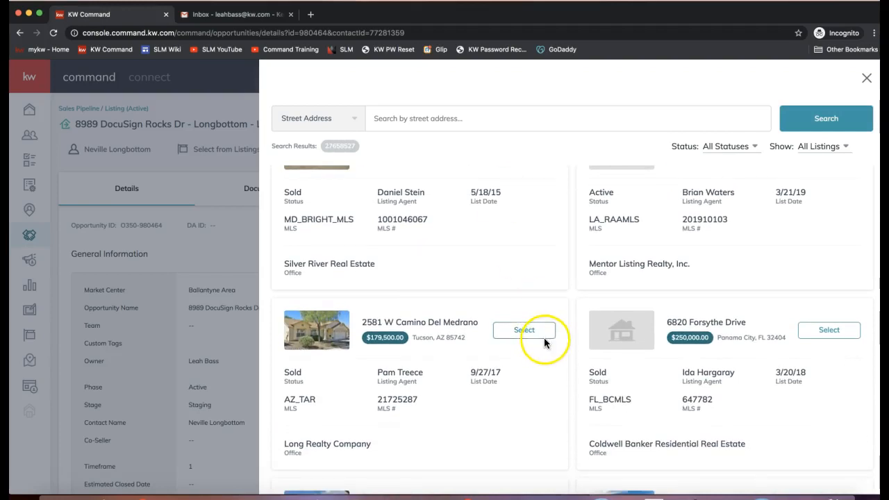
scroll(539, 336, "down", 3)
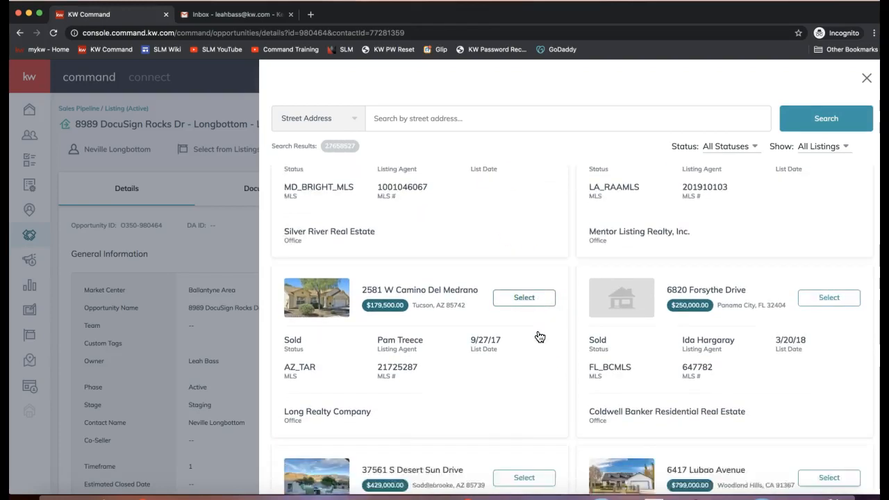
left_click(524, 257)
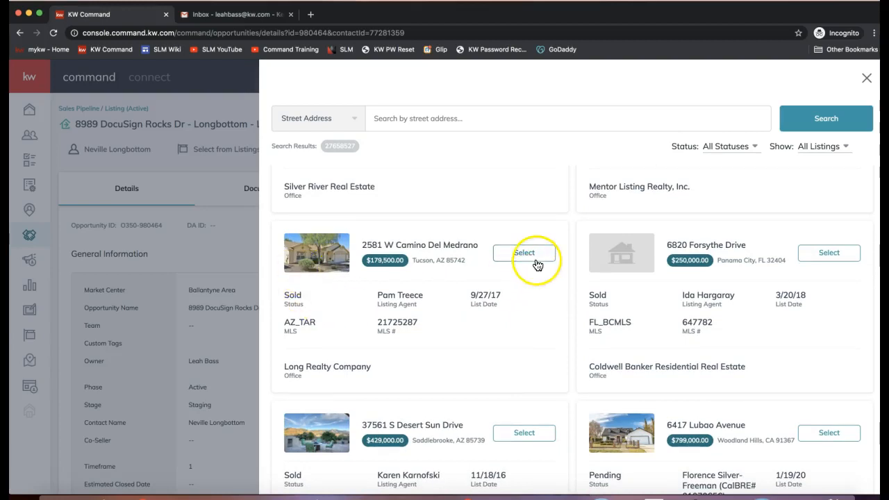
left_click(411, 117)
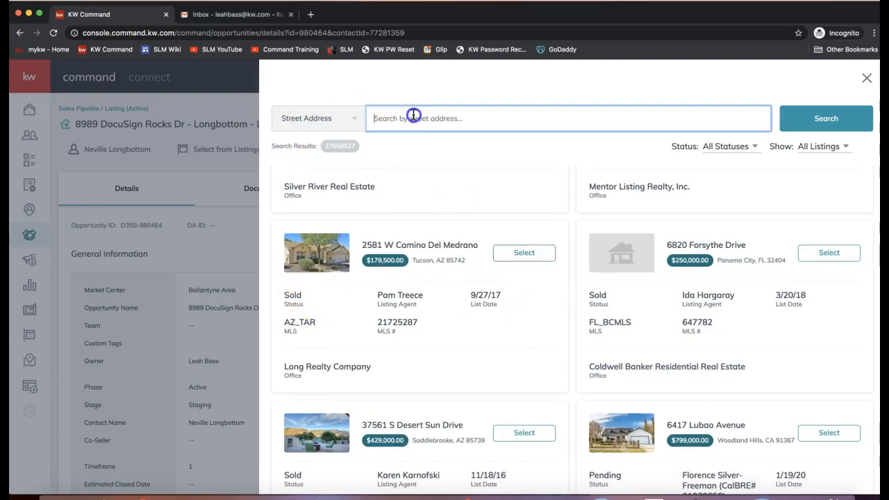
left_click(315, 118)
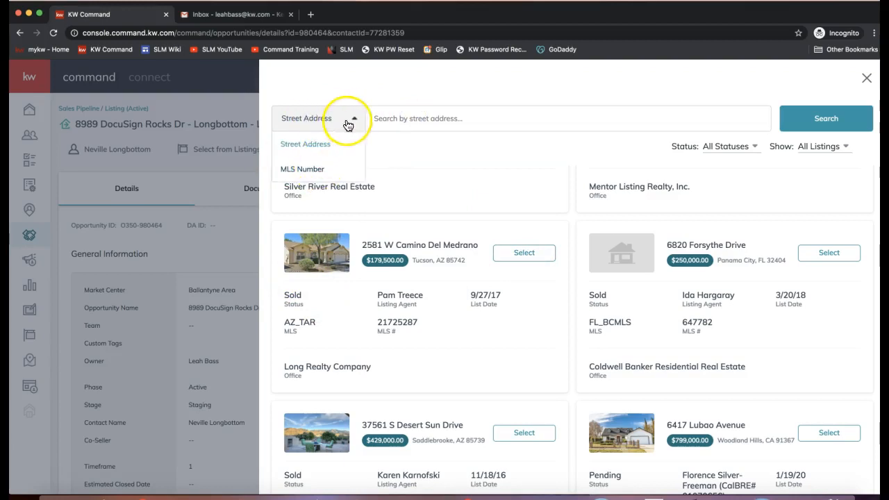
left_click(413, 116)
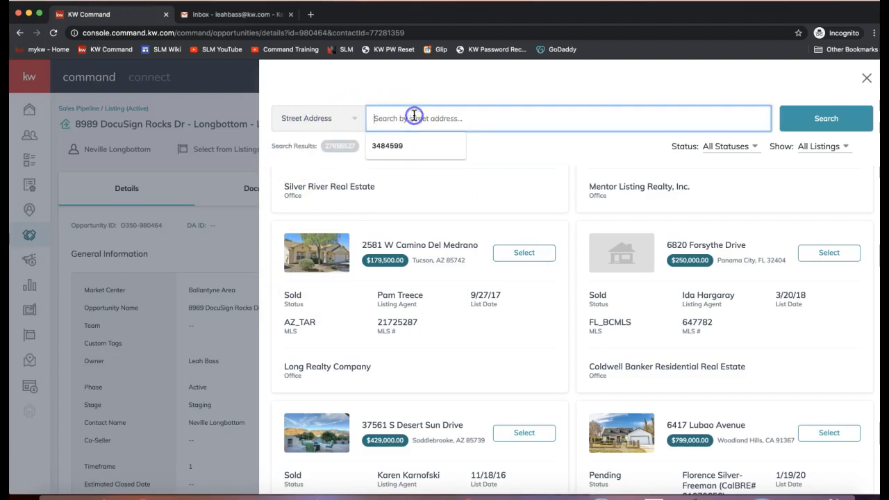
left_click(520, 254)
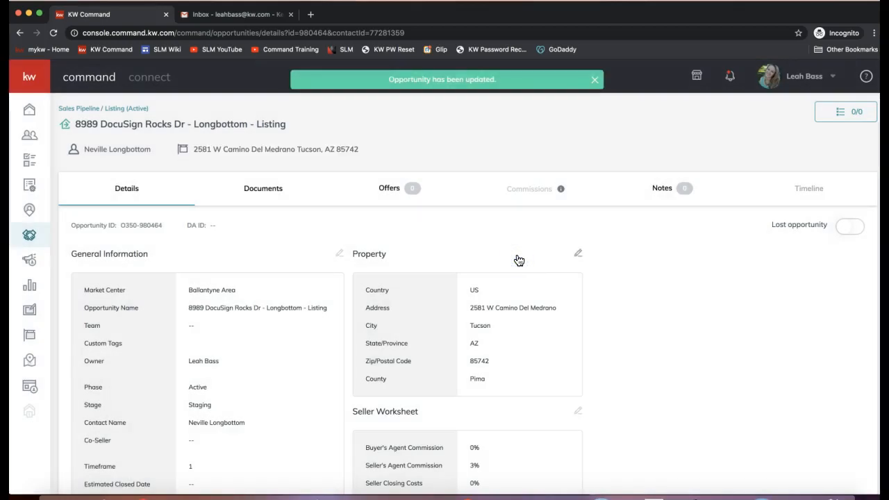
Step: Go to the Documents section of the 8989 DocuSign Rocks Dr opportunity
left_click(243, 156)
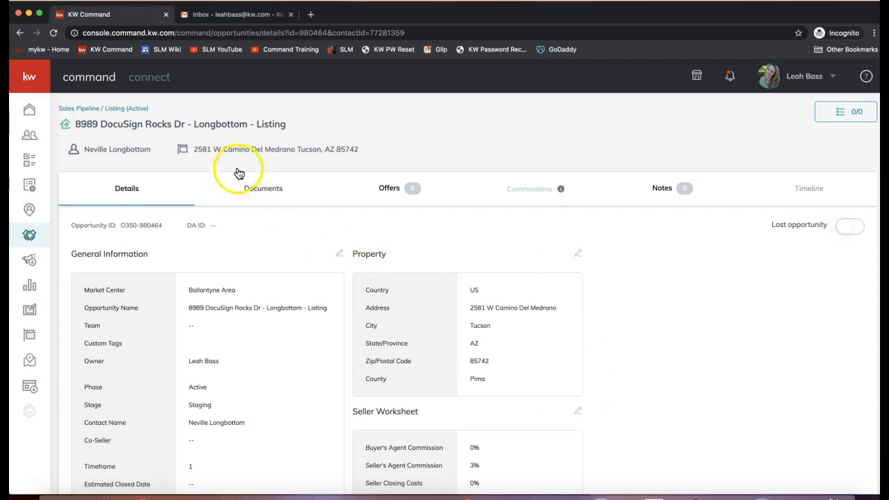
left_click(266, 195)
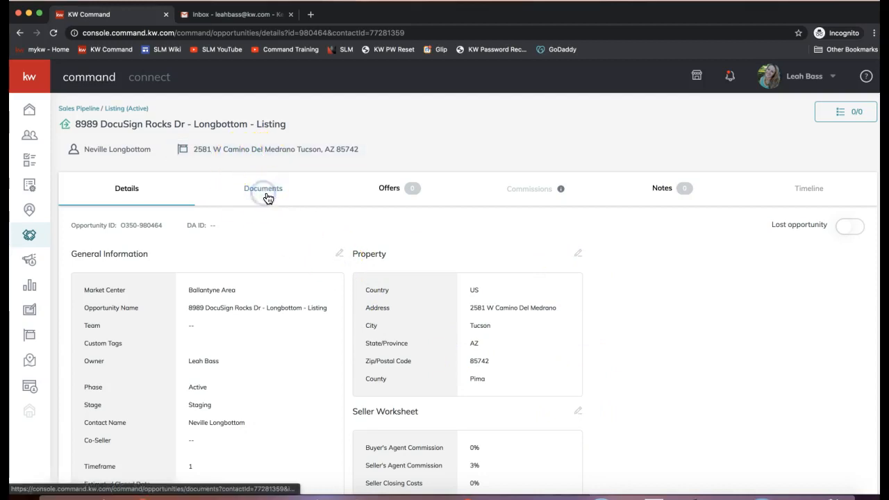
Step: On the opportunity's Documents tab, expand Start a Transaction to reveal the DocuSign and Dotloop options
left_click(268, 197)
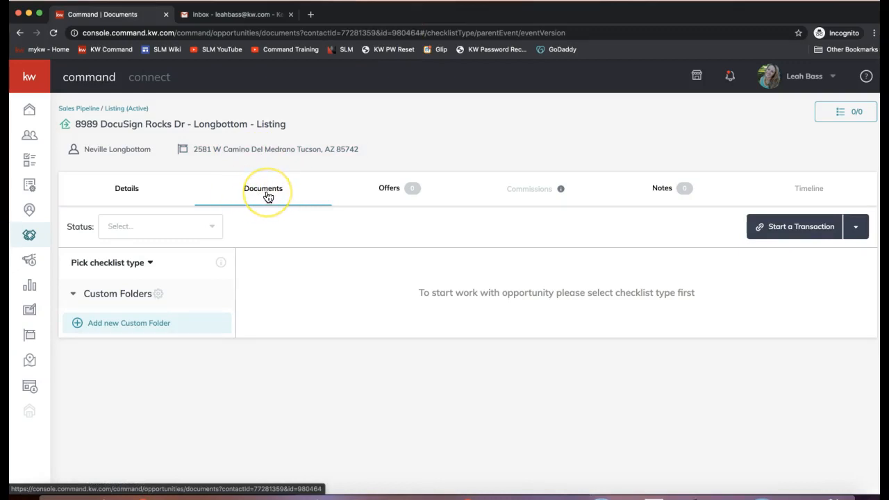
left_click(263, 194)
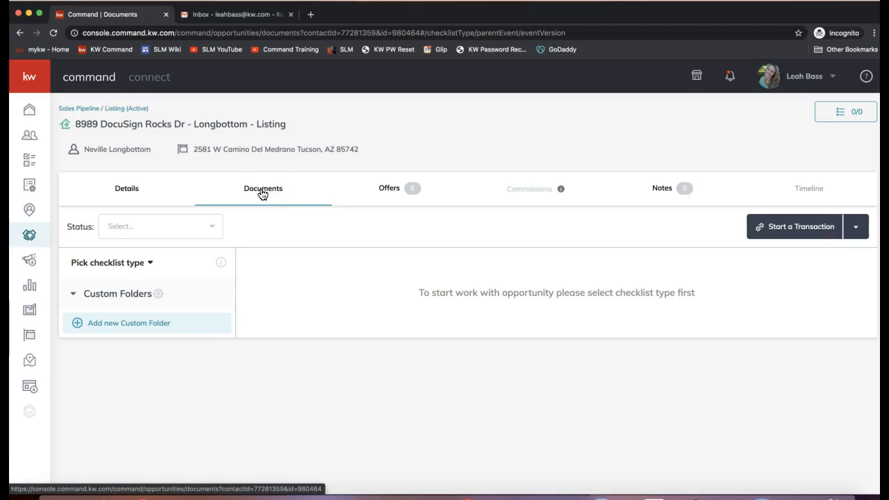
left_click(267, 195)
left_click(266, 195)
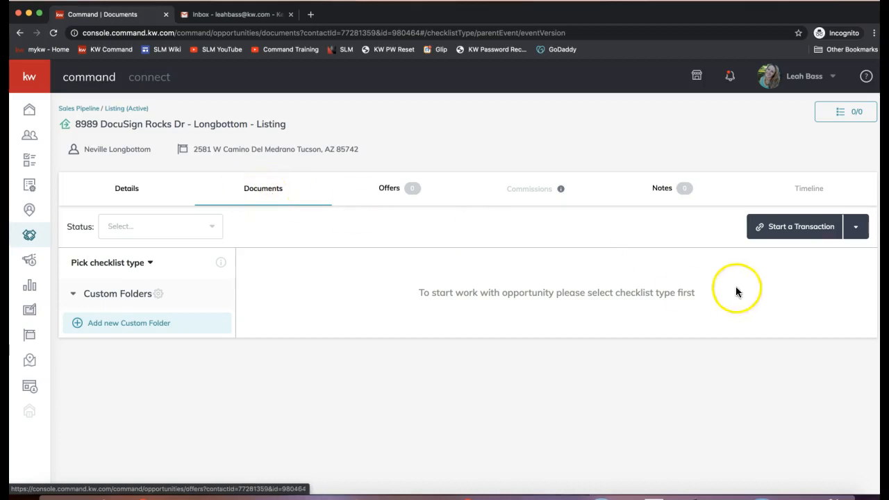
left_click(793, 236)
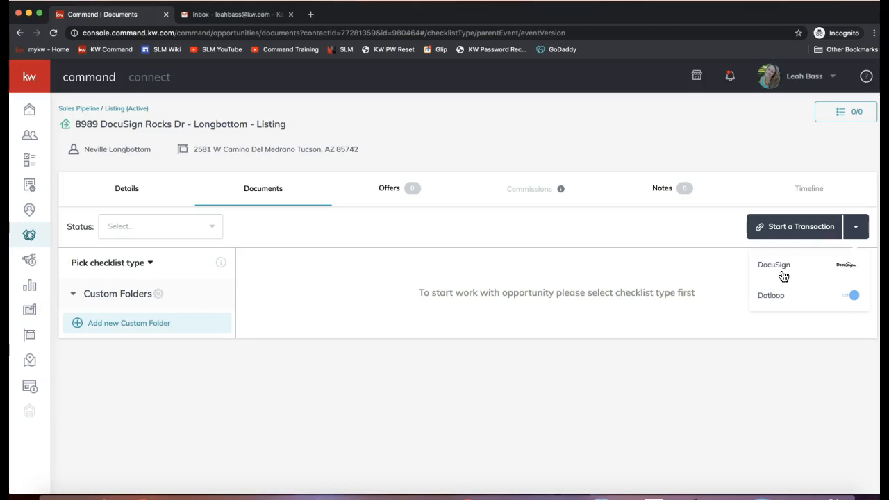
left_click(773, 229)
left_click(799, 234)
Step: Start the transaction in DocuSign and continue sign-in with the saved account email
left_click(779, 267)
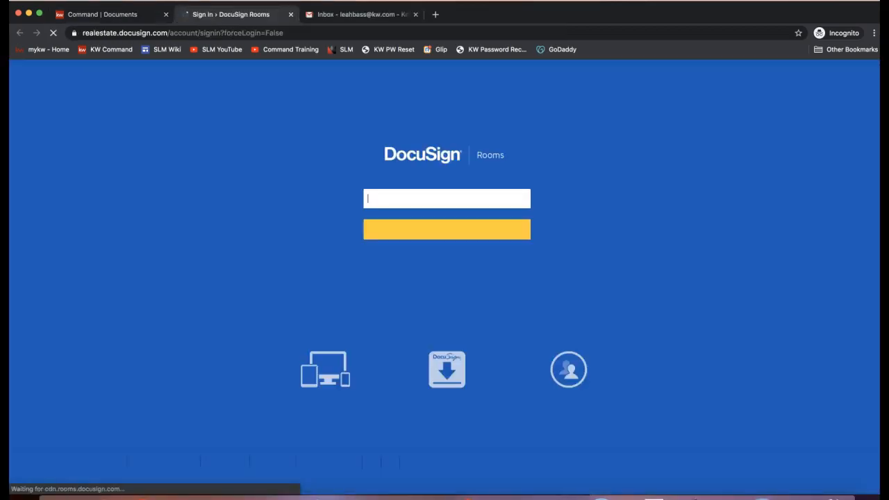
left_click(480, 199)
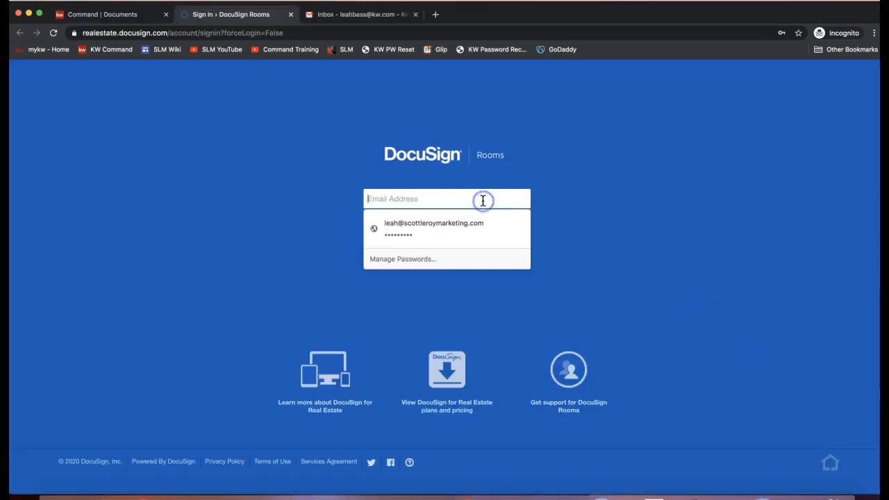
left_click(445, 234)
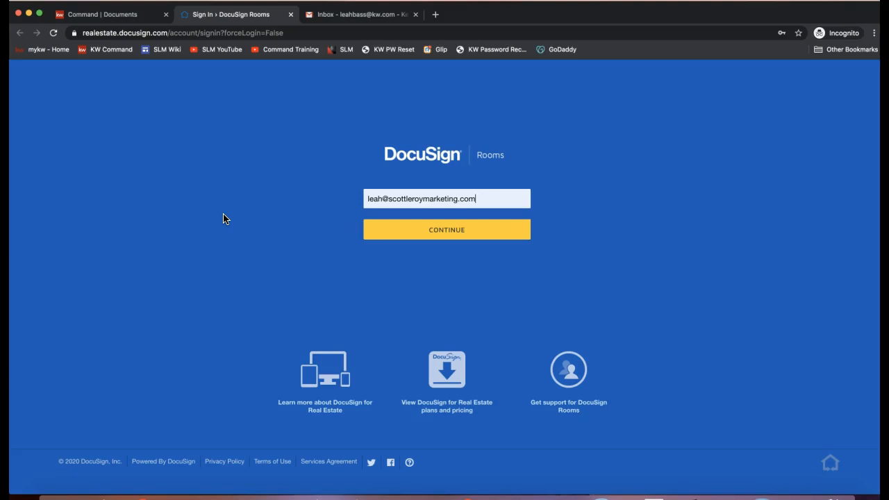
left_click(463, 232)
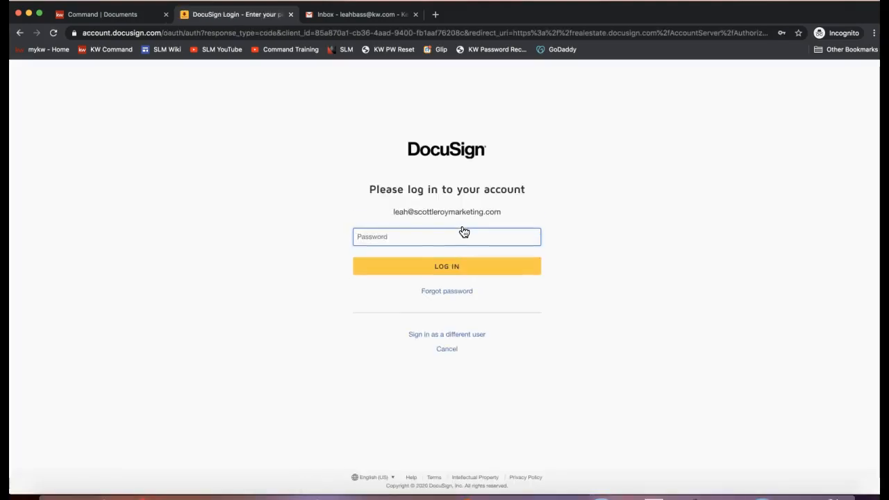
Step: Fill in the saved account password and log in
left_click(411, 230)
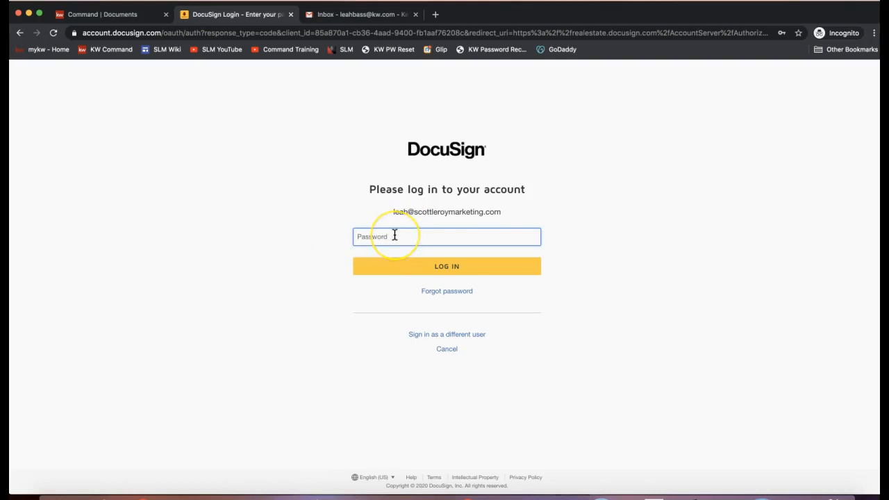
left_click(394, 236)
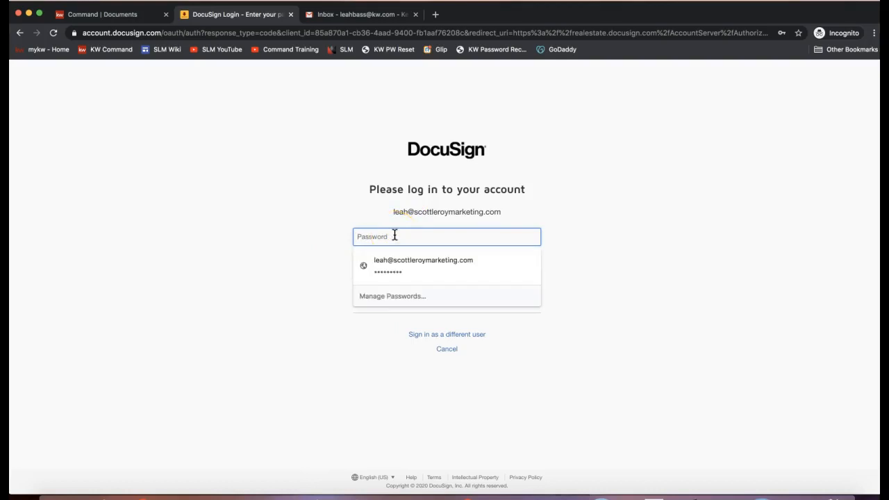
left_click(389, 265)
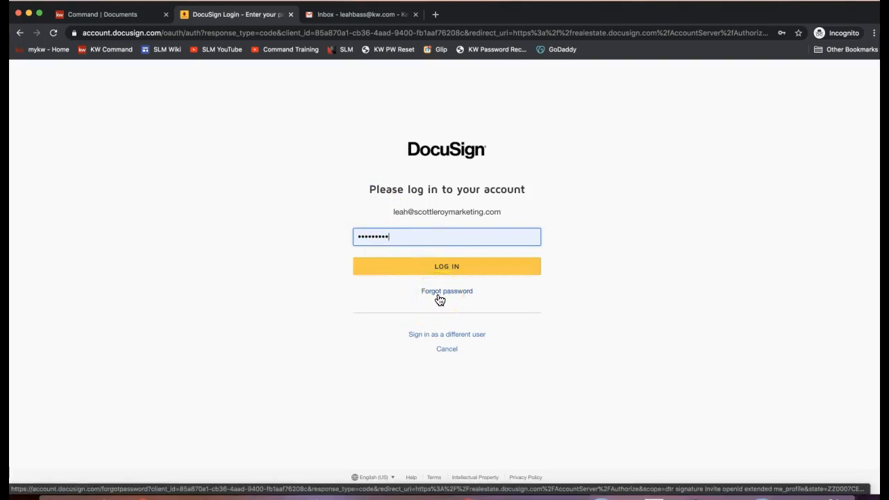
left_click(423, 269)
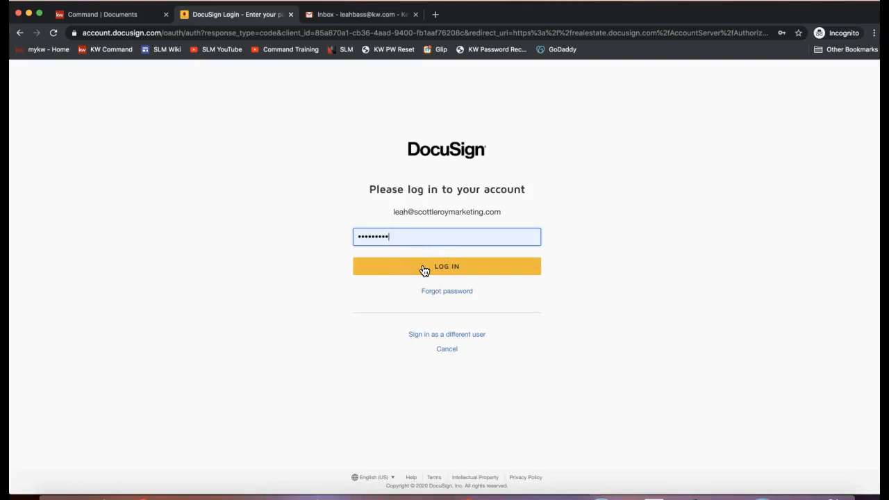
left_click(424, 269)
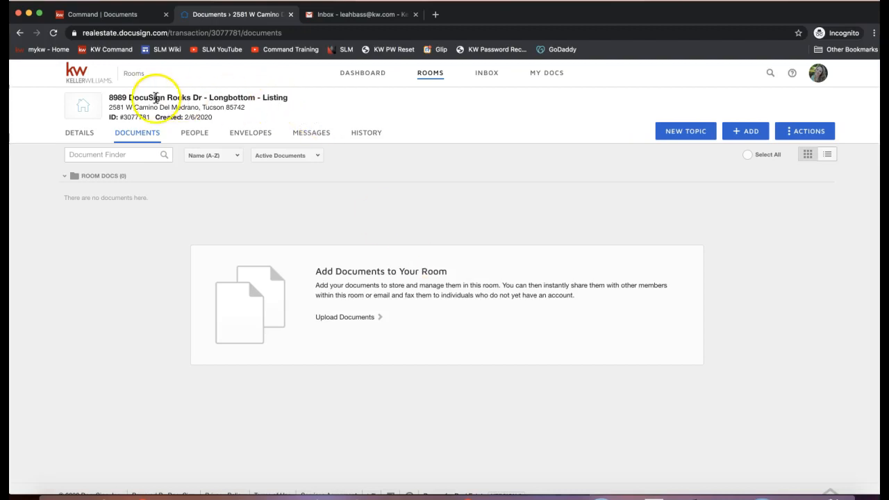
Step: Highlight the 8989 DocuSign Rocks Dr room title and its address, then open the DETAILS tab
left_click_drag(110, 97, 202, 95)
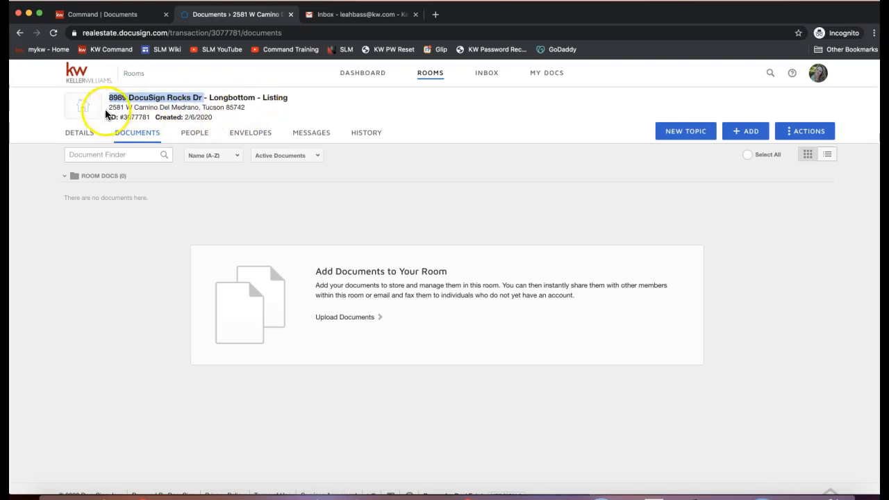
left_click_drag(110, 107, 256, 108)
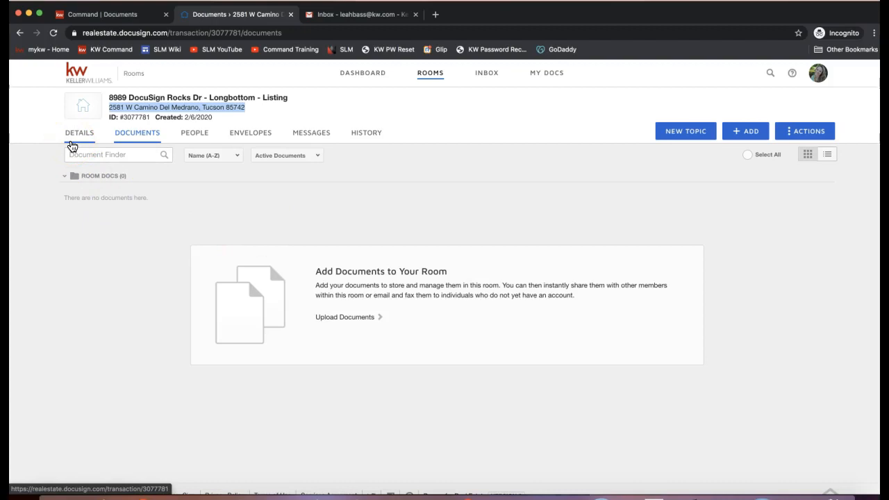
left_click(74, 143)
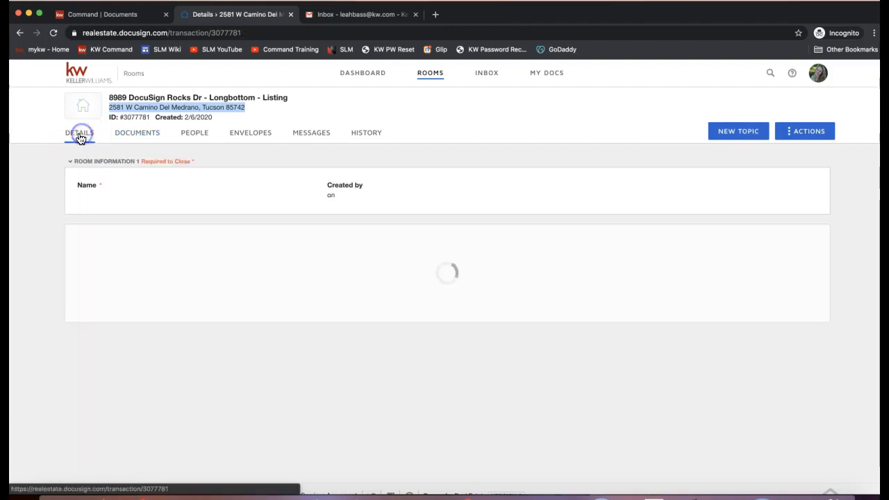
left_click(76, 141)
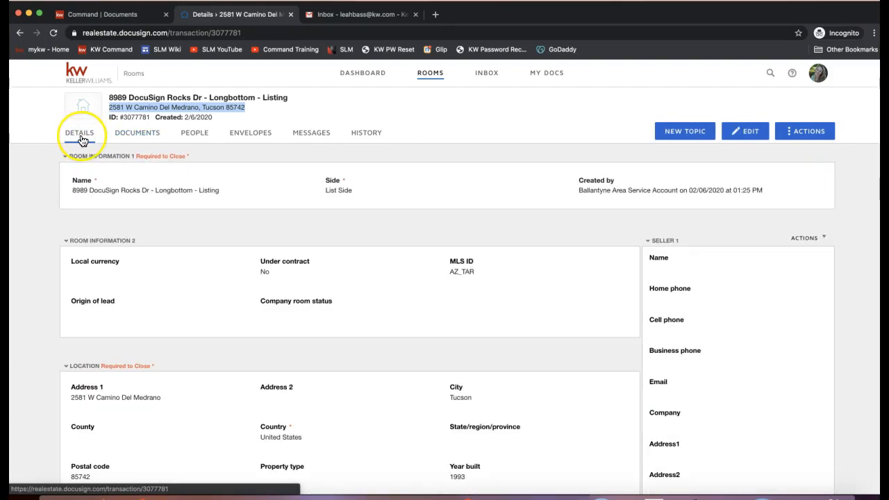
left_click(74, 142)
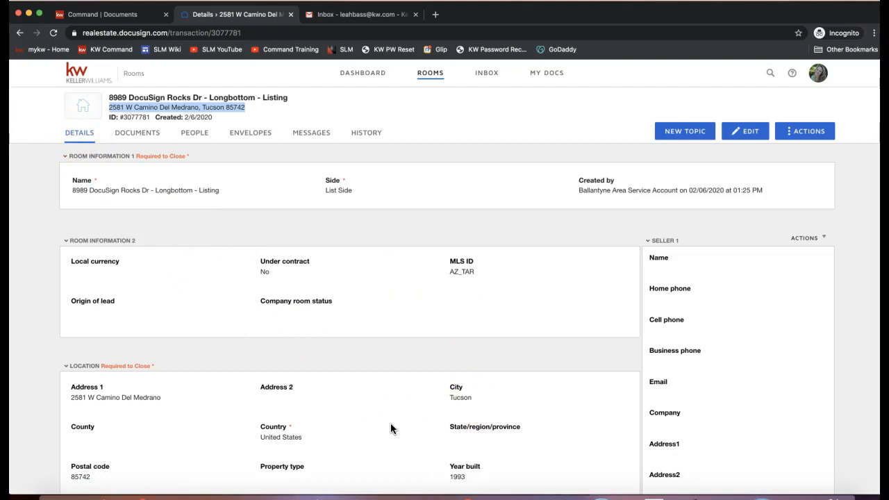
scroll(390, 425, "down", 3)
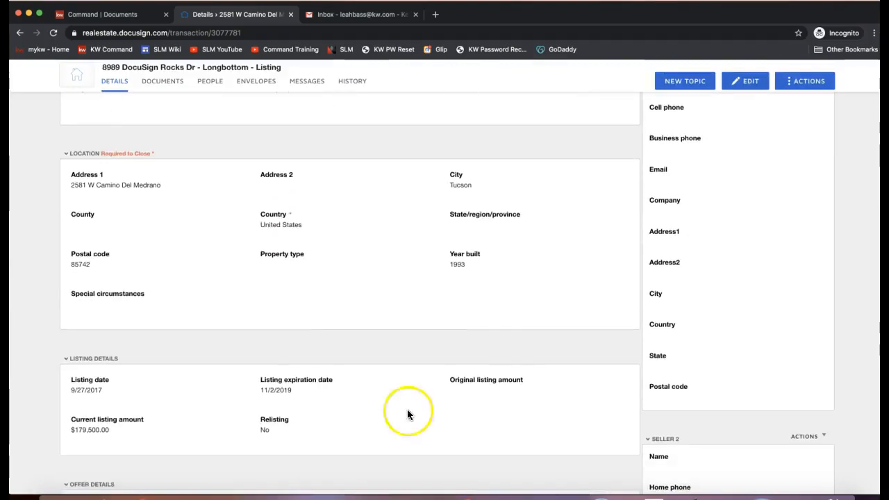
scroll(448, 396, "down", 2)
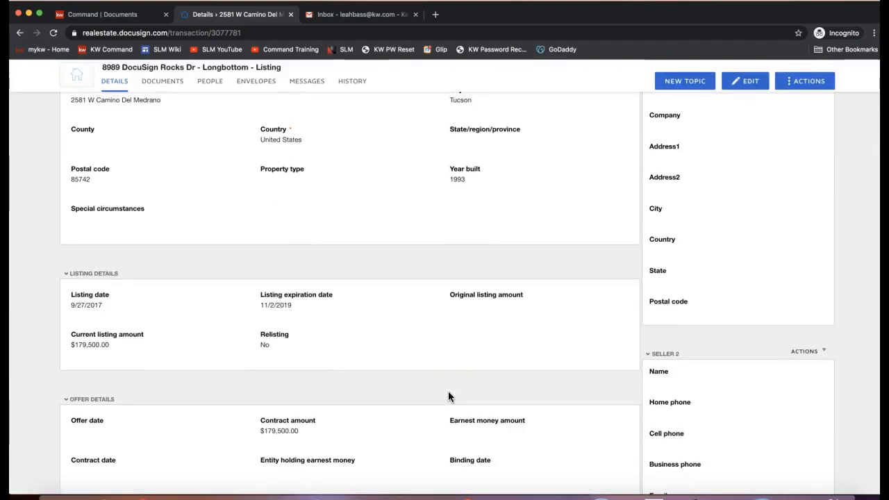
scroll(448, 396, "up", 4)
scroll(448, 397, "up", 3)
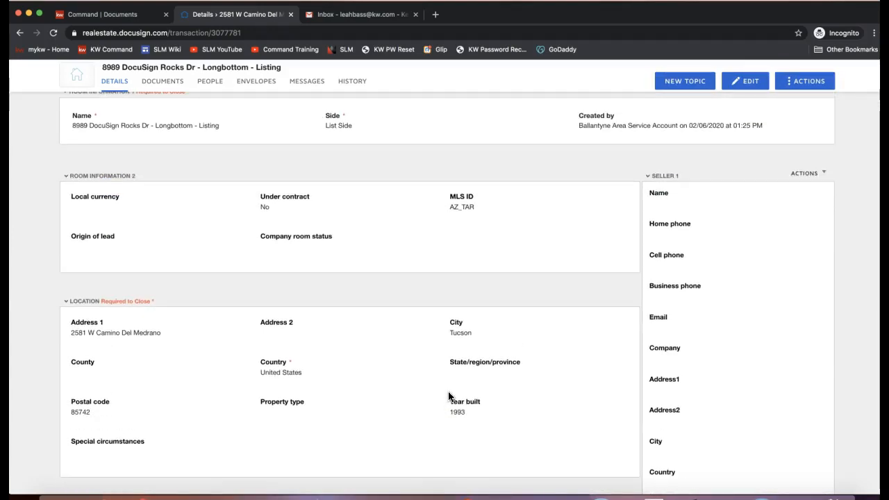
scroll(448, 397, "down", 5)
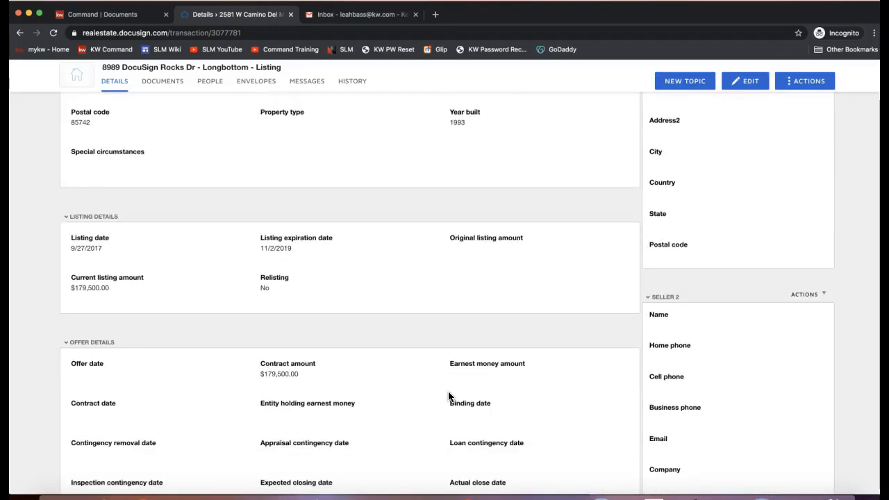
triple_click(282, 315)
triple_click(276, 190)
scroll(271, 188, "down", 5)
scroll(271, 189, "down", 4)
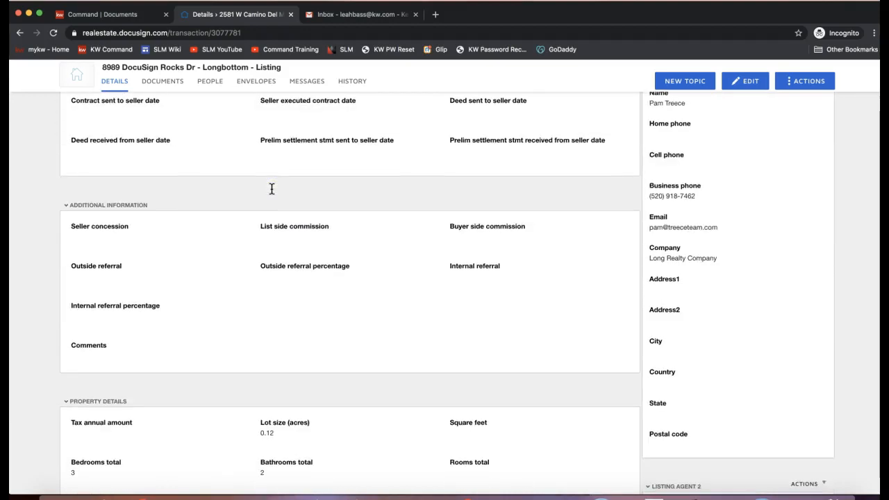
scroll(715, 291, "up", 2)
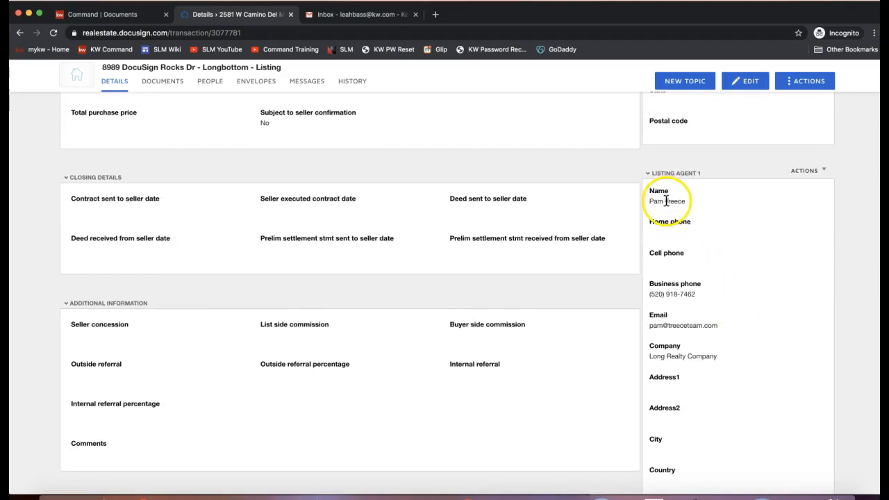
left_click_drag(648, 201, 694, 202)
left_click(694, 202)
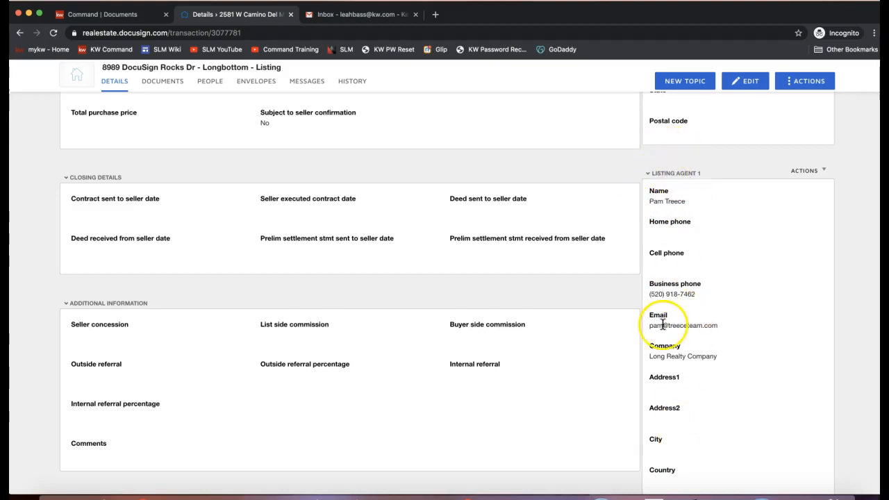
scroll(662, 326, "up", 15)
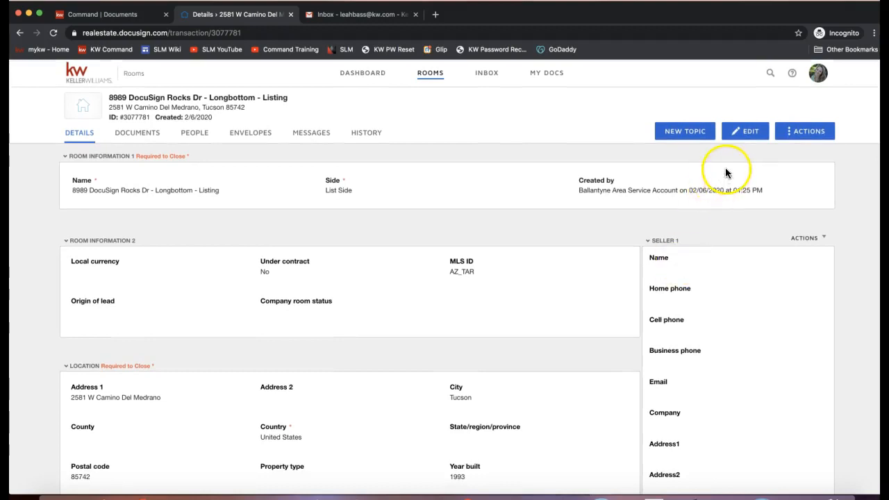
left_click(749, 135)
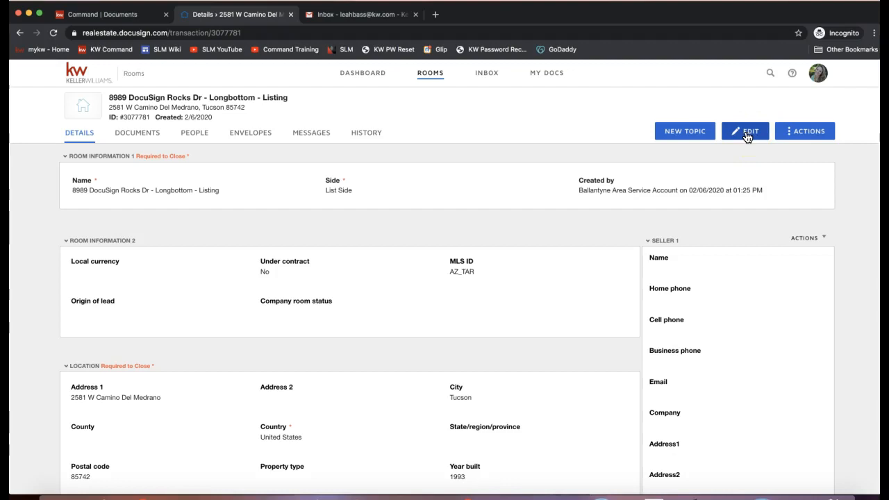
Step: Open the room details for editing and select the room name
left_click(741, 136)
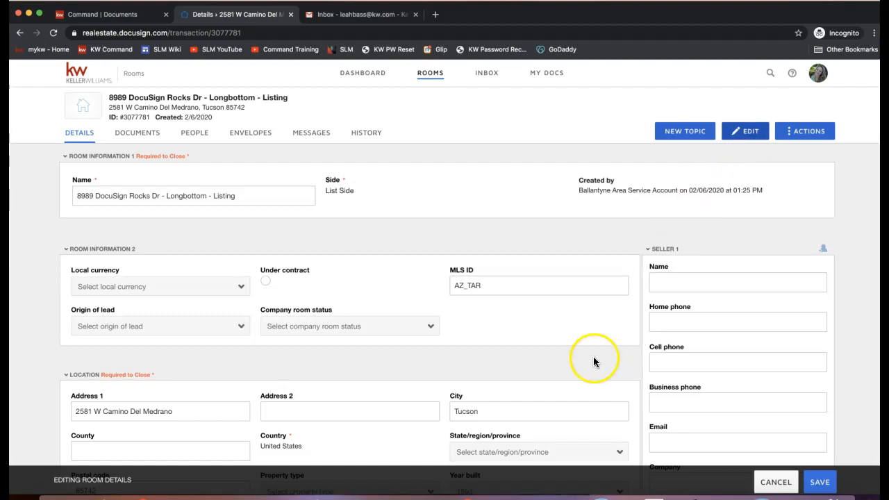
scroll(390, 322, "down", 3)
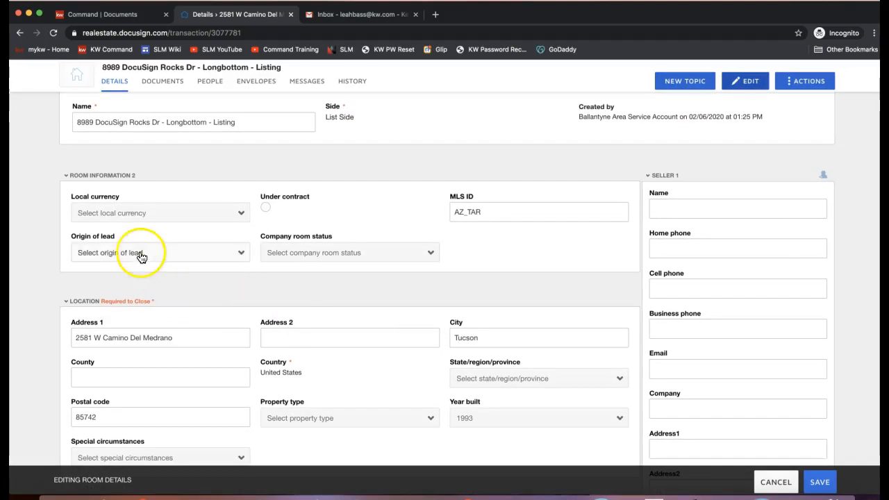
scroll(152, 148, "up", 3)
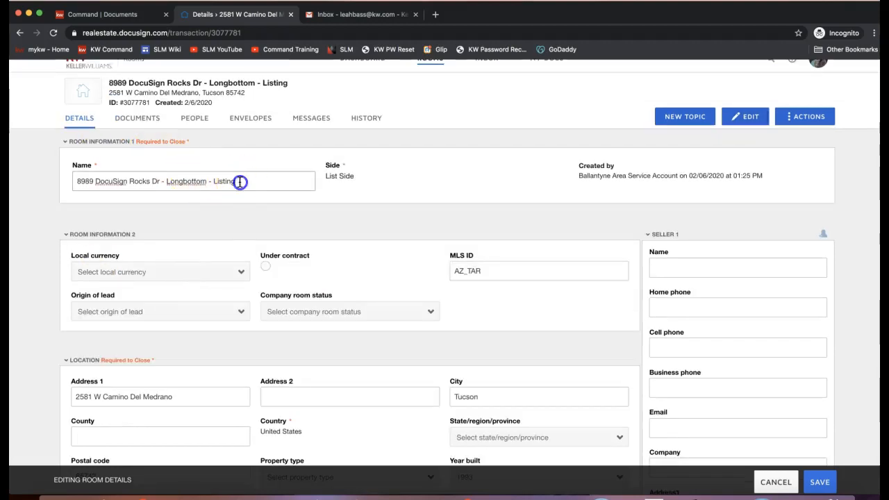
left_click_drag(240, 181, 31, 180)
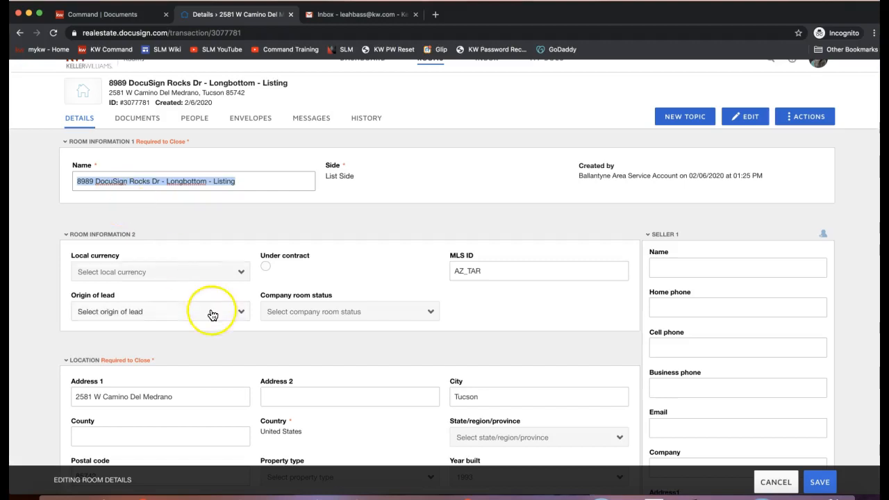
scroll(213, 314, "down", 3)
scroll(118, 292, "down", 1)
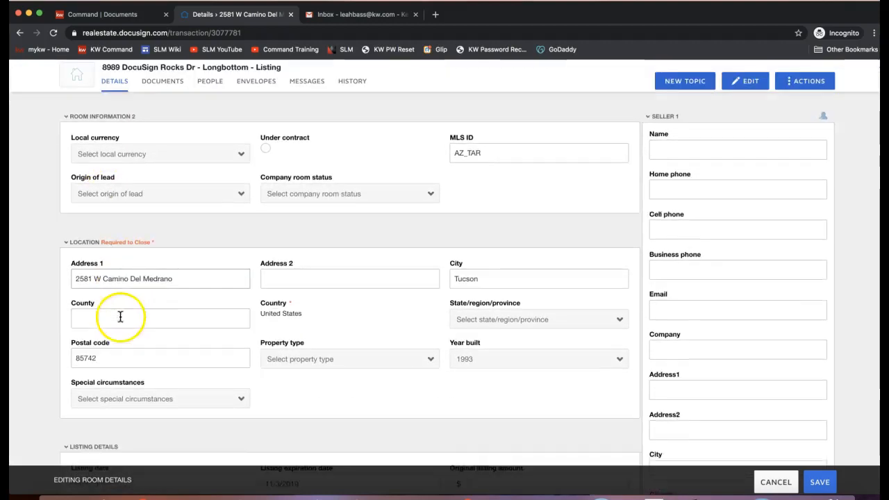
scroll(121, 316, "down", 1)
Step: Replace Address 1 with 8989 DocuSign Drive and set the city to Charlotte
left_click(118, 254)
triple_click(119, 254)
scroll(201, 278, "up", 5)
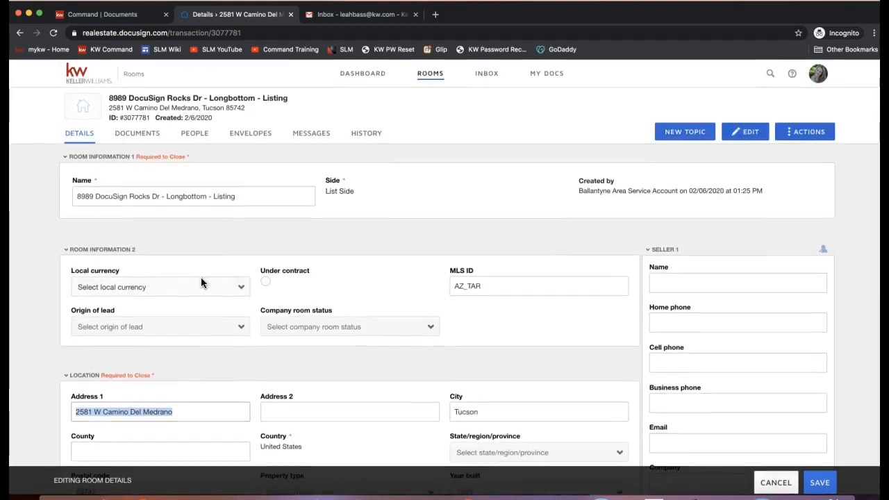
scroll(202, 281, "down", 3)
type("898")
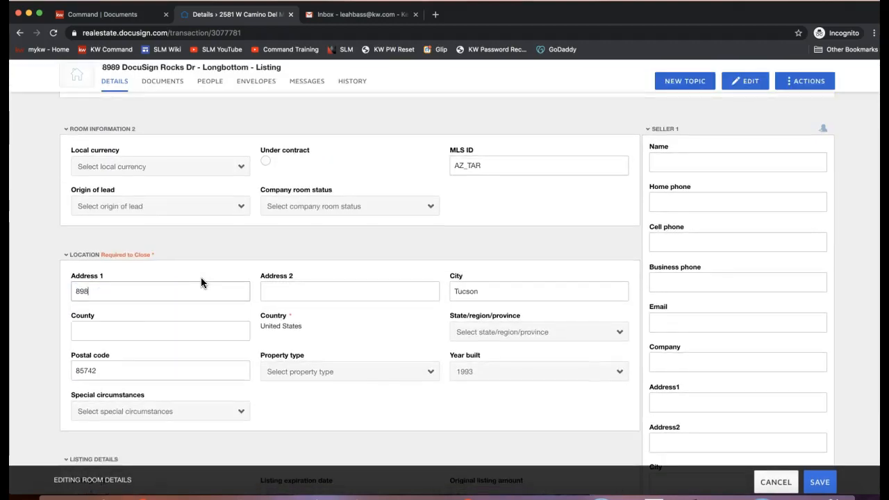
type("9 DocuSign Drive")
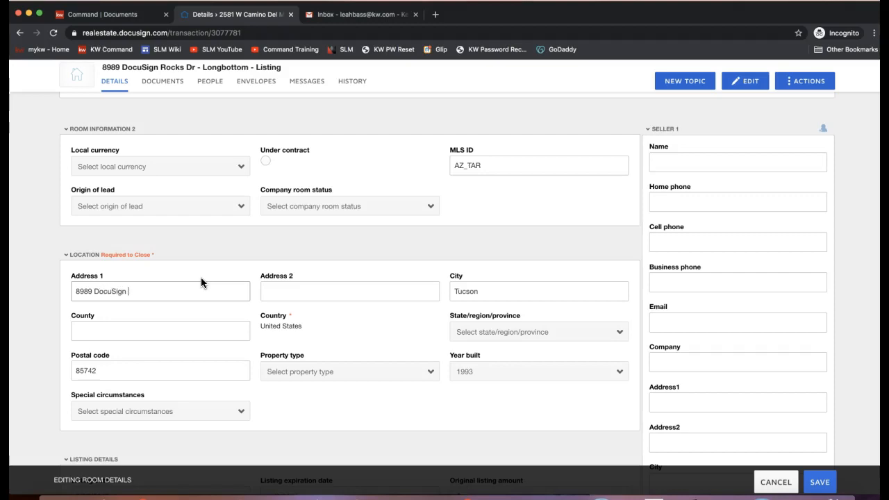
key("Tab")
key("Tab")
type("C")
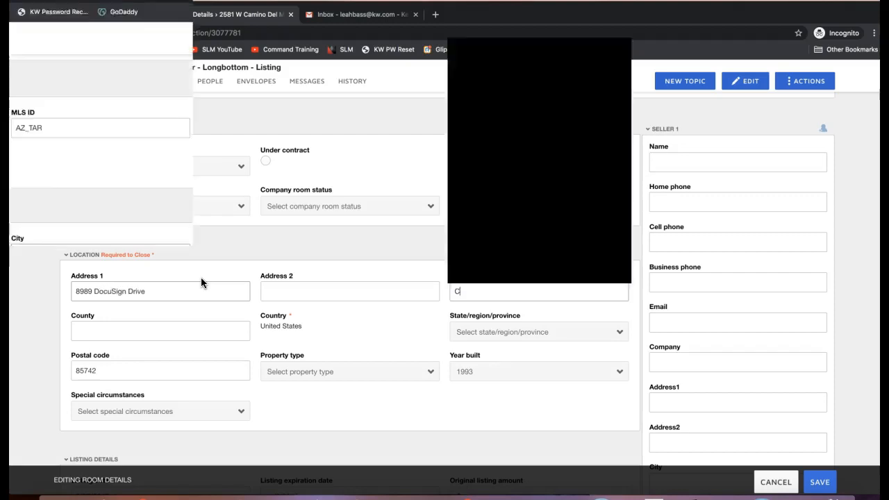
type("harlotte")
key("Tab")
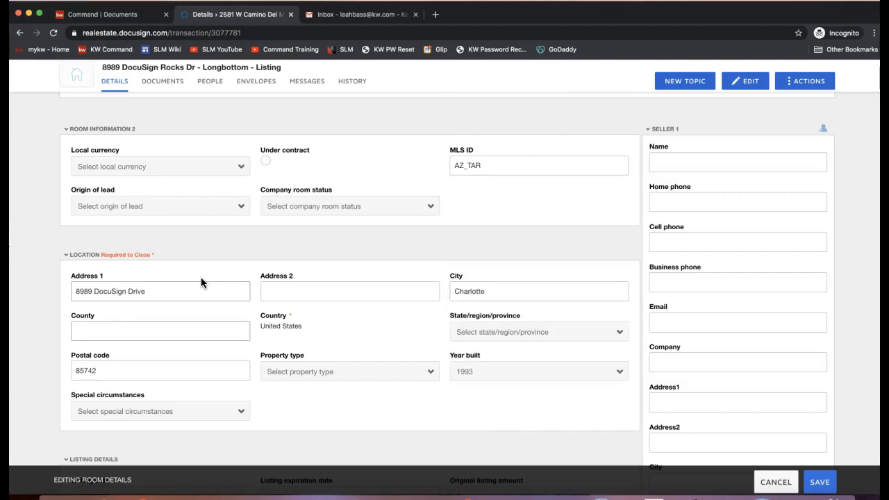
Step: Choose North Carolina as the state and enter postal code 28277
left_click(457, 333)
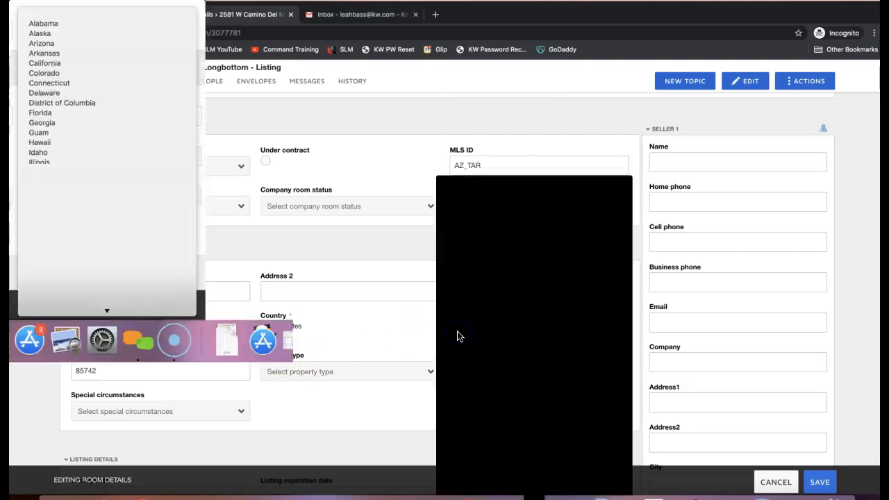
scroll(484, 445, "down", 4)
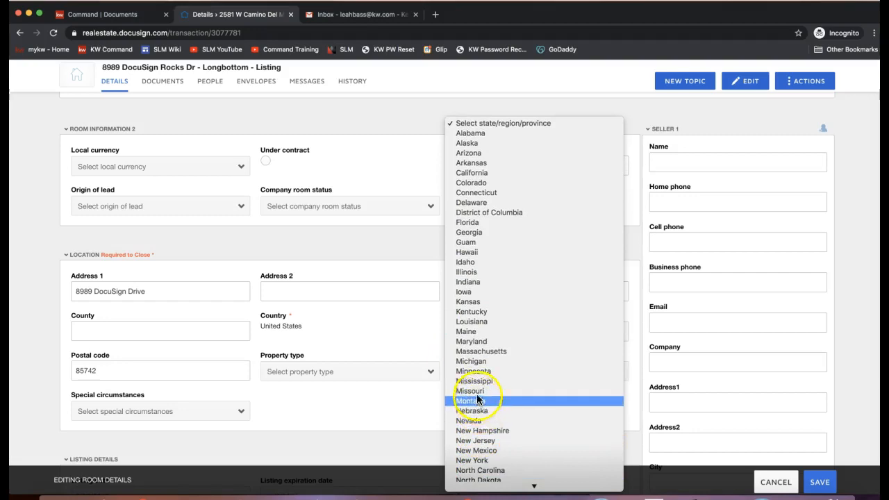
left_click(479, 470)
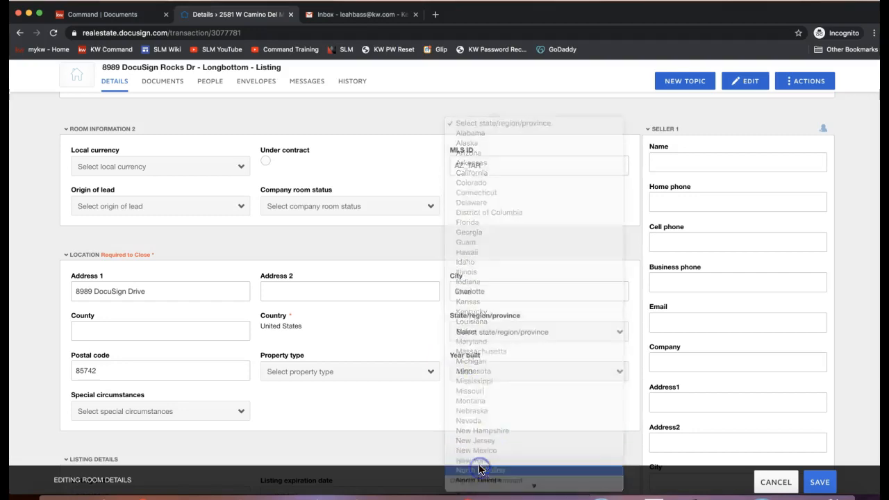
double_click(112, 370)
type("28277")
left_click(327, 420)
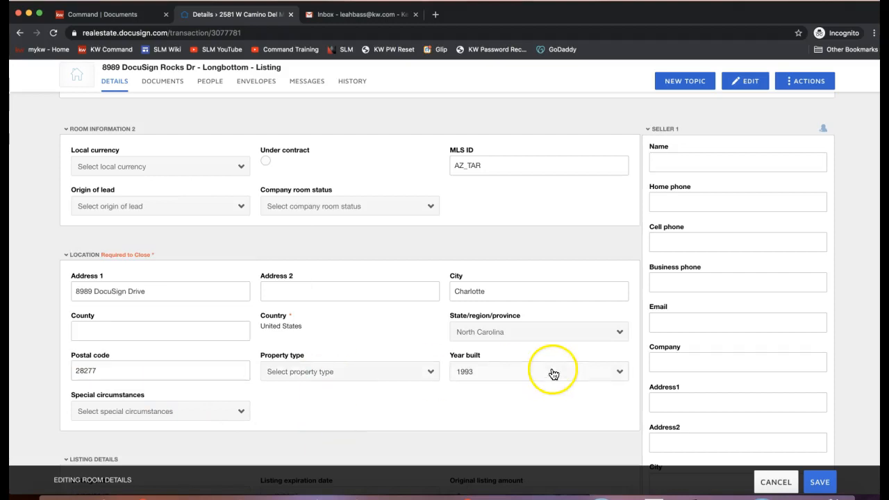
scroll(552, 374, "down", 5)
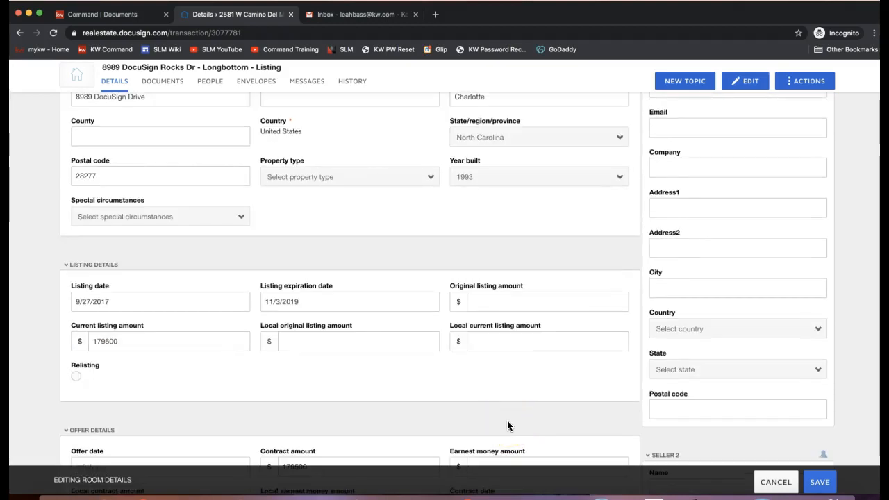
scroll(788, 333, "up", 8)
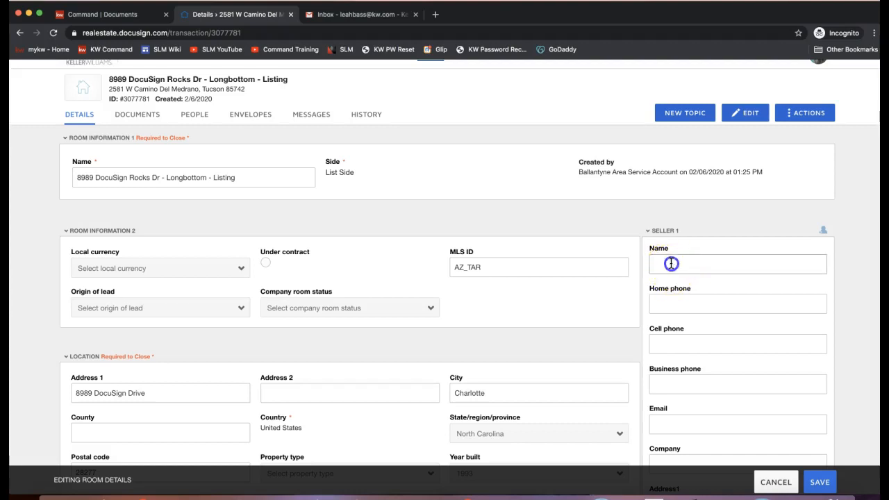
left_click(669, 262)
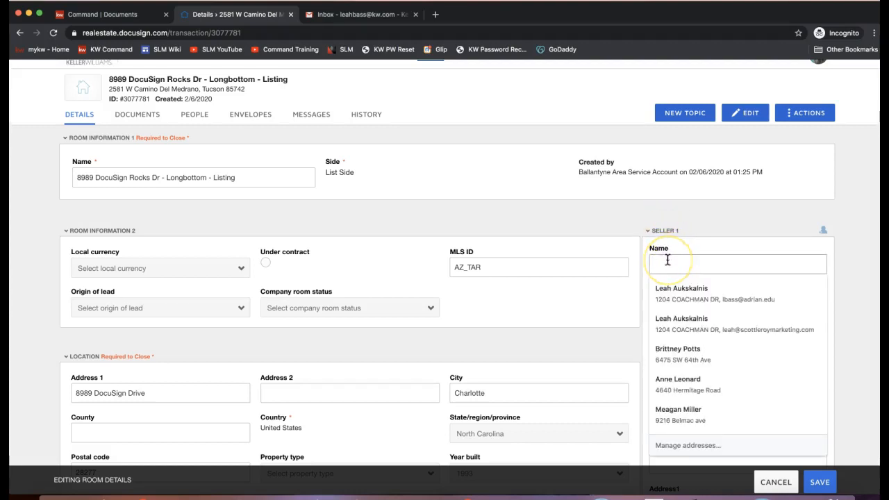
Step: Enter Seller 1's full name and e-mail, checking the contacts directory without choosing anyone
type("Neville Long")
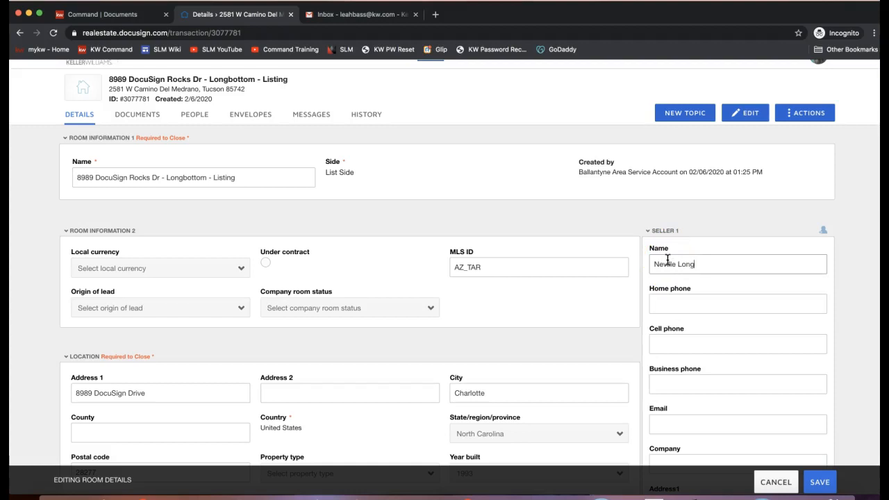
type("bottom")
scroll(698, 349, "down", 1)
left_click(671, 395)
type("neville@lo")
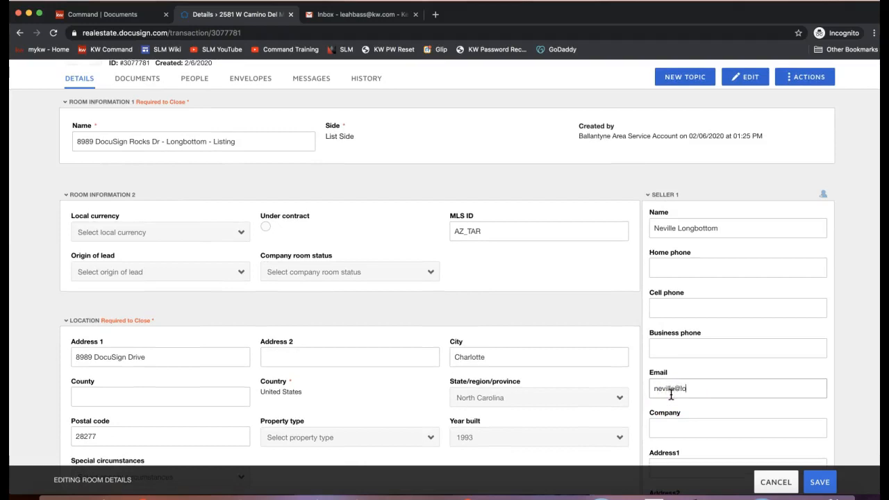
key("BackSpace")
key("BackSpace")
type("hogwarts.com")
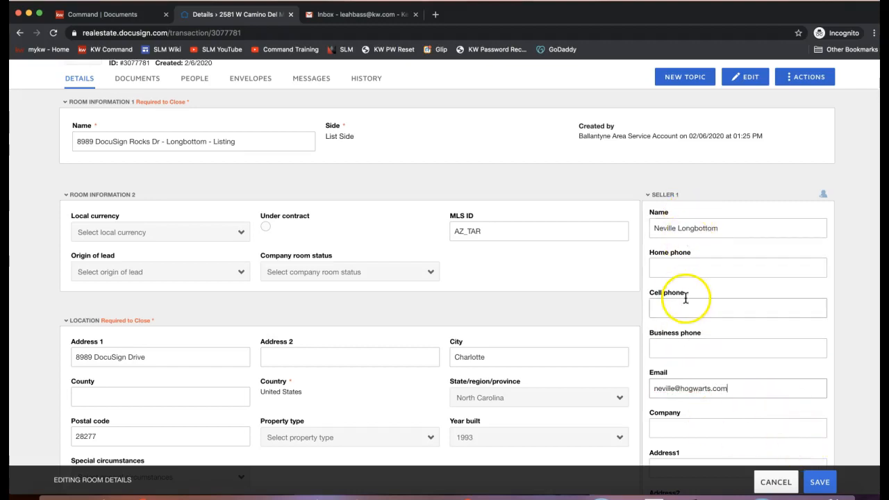
scroll(766, 302, "down", 3)
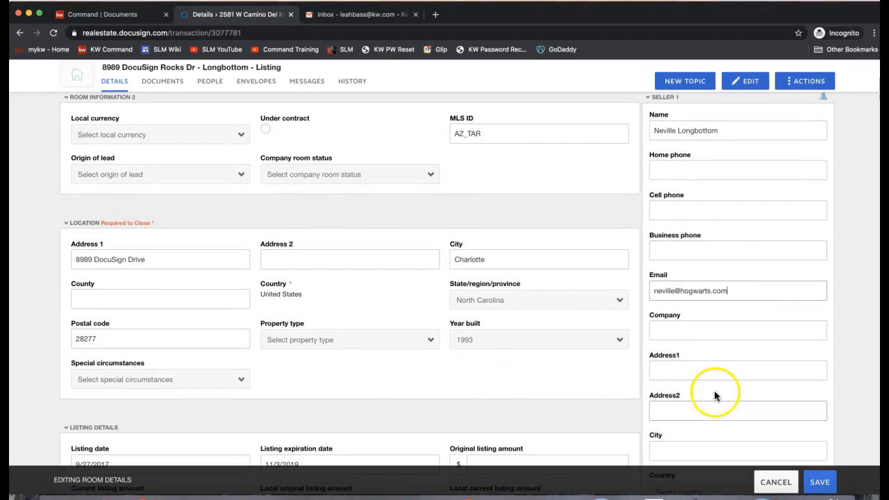
scroll(764, 310, "down", 4)
scroll(765, 306, "up", 8)
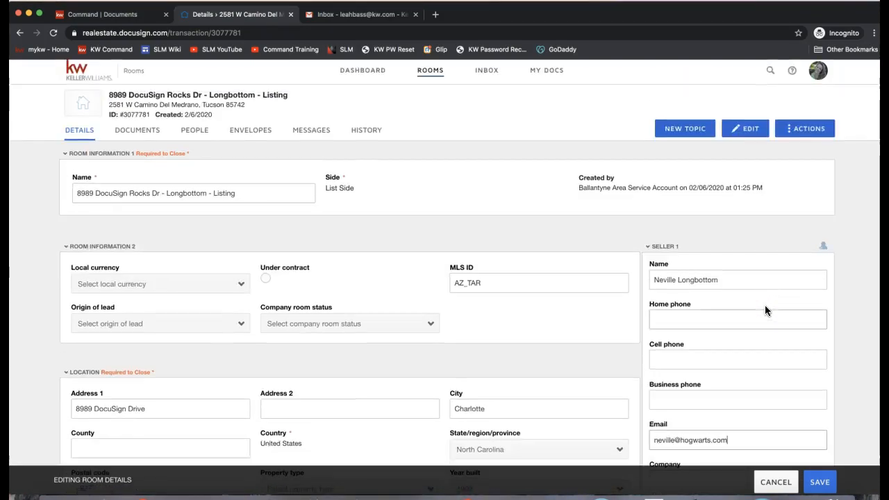
left_click(823, 246)
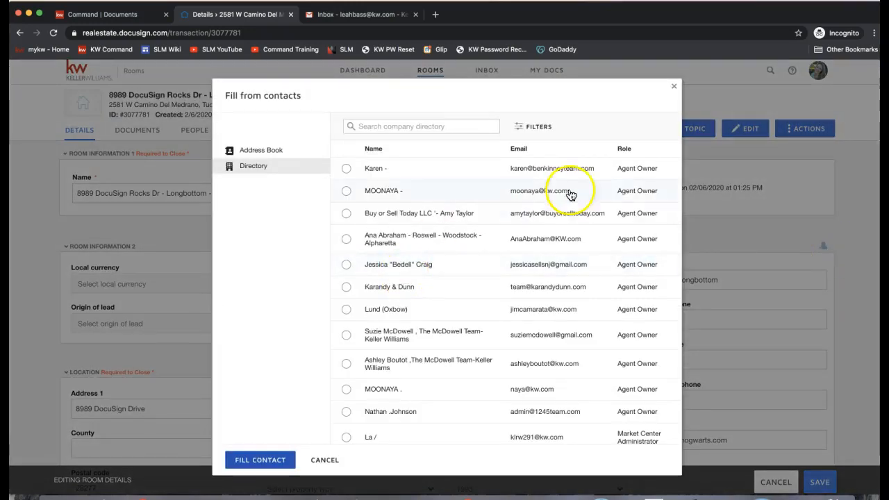
left_click(673, 90)
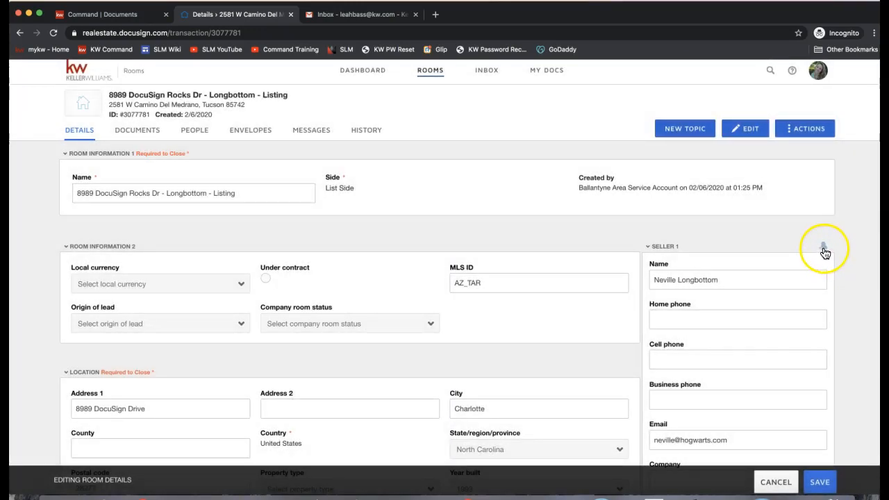
Step: Enter Seller 2's name and e-mail address
scroll(797, 292, "down", 10)
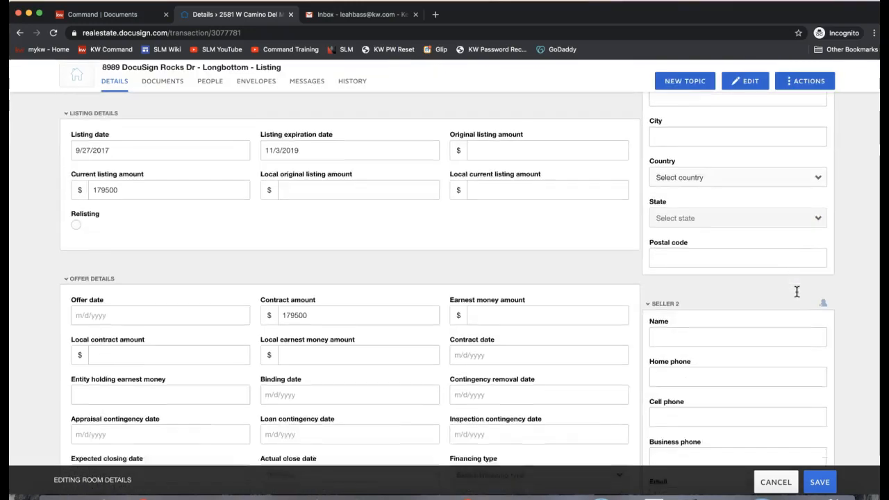
scroll(796, 292, "down", 3)
left_click(706, 200)
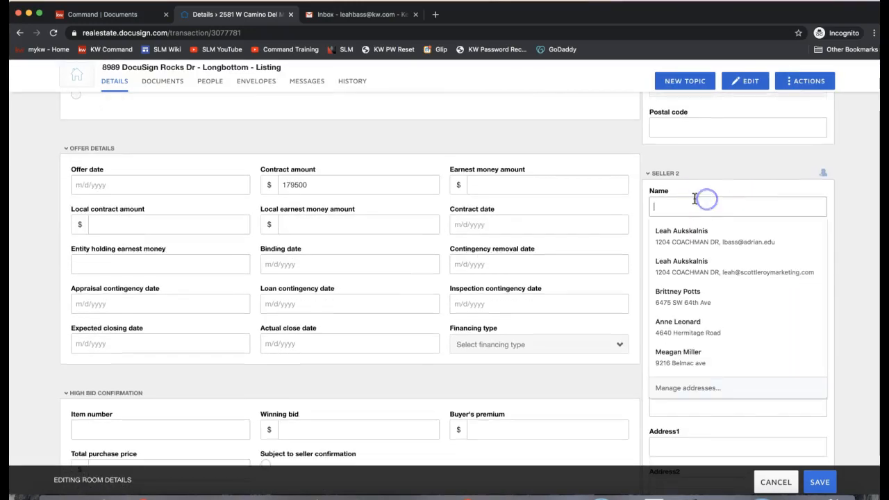
type("Luna Lovegood")
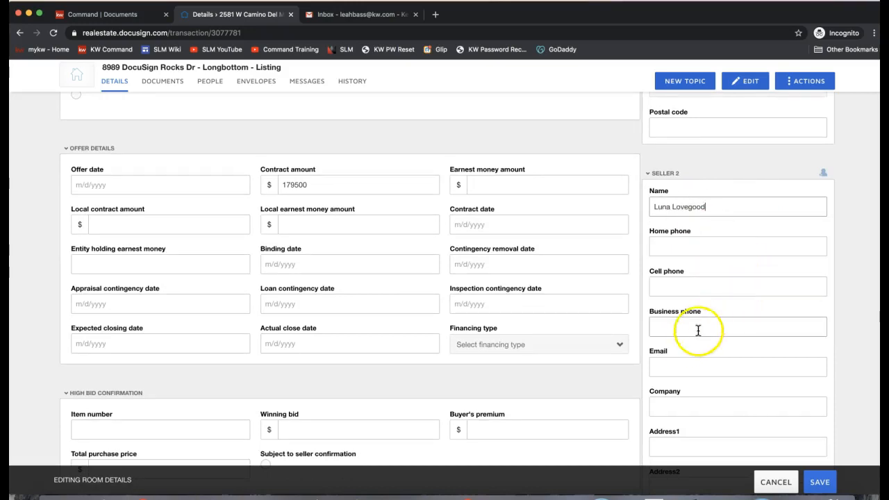
left_click(679, 367)
type("luna@hogwa")
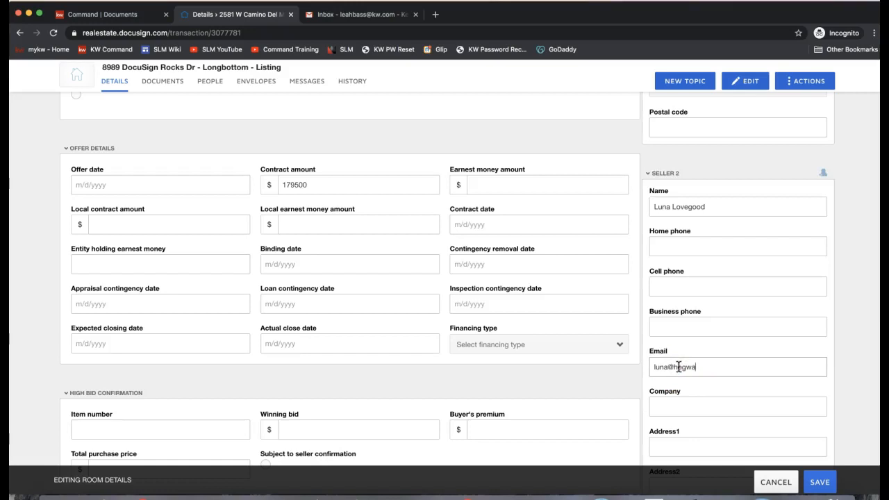
type("rts.com")
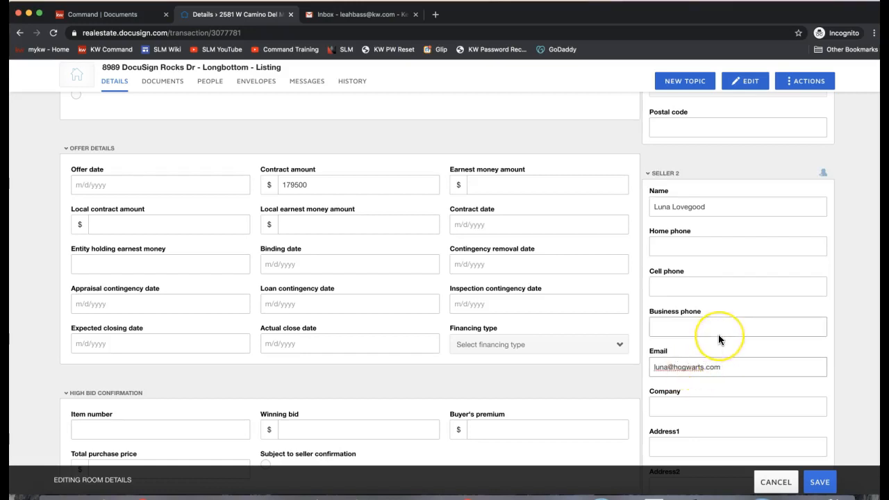
scroll(718, 336, "down", 5)
scroll(719, 339, "down", 5)
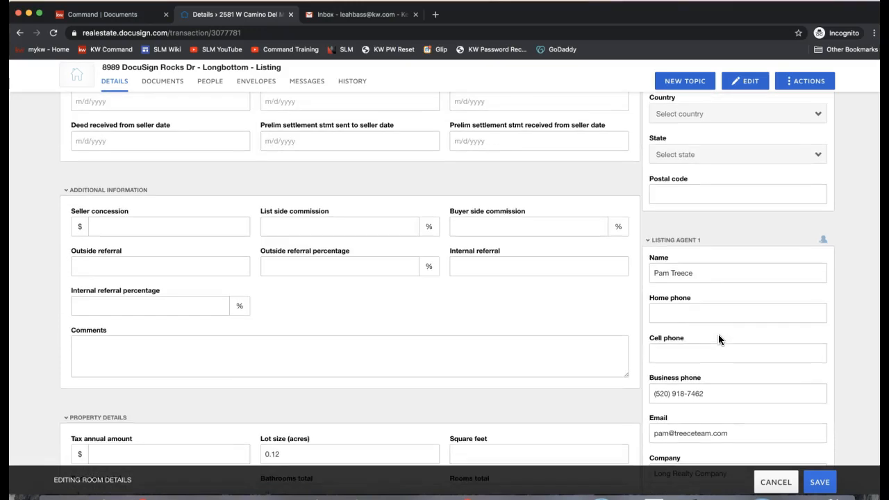
Step: Overwrite Listing Agent 1's name with the agent's own name
scroll(718, 334, "down", 2)
left_click(693, 173)
triple_click(693, 173)
type("Leah Aukskalnis")
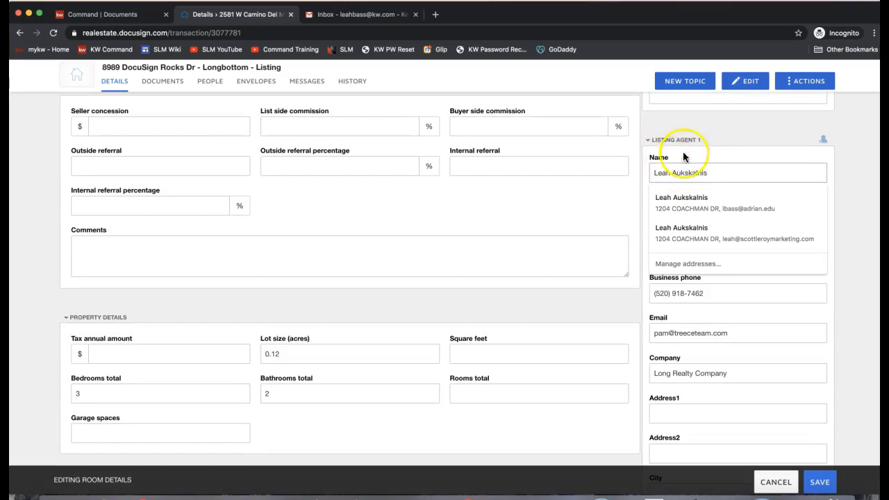
left_click(690, 107)
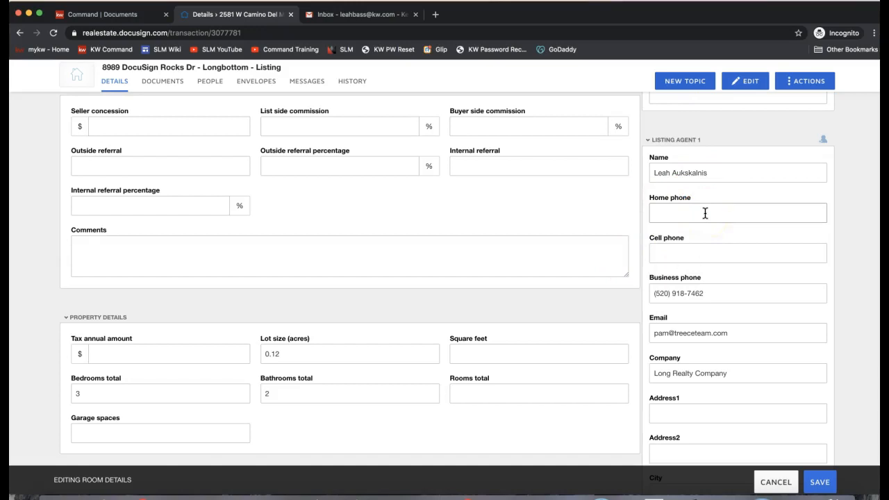
Step: Update the agent's business phone and e-mail, and clear the Company field
left_click(705, 288)
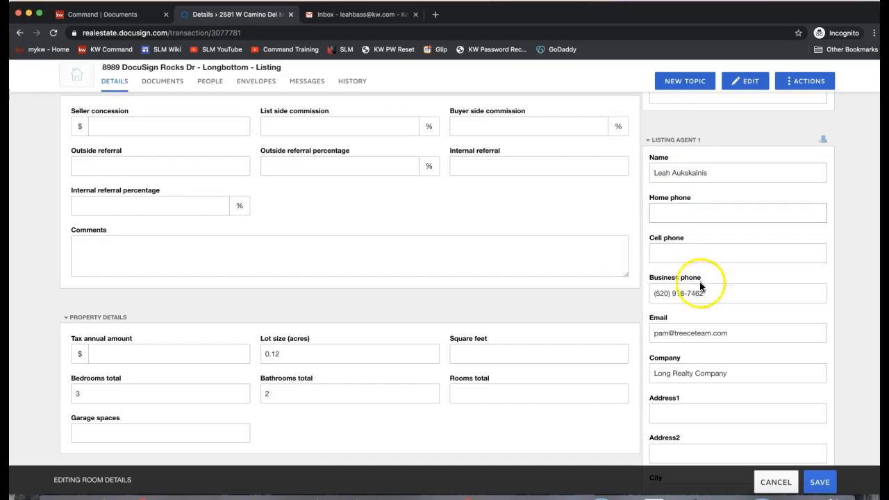
triple_click(676, 293)
type("704-87")
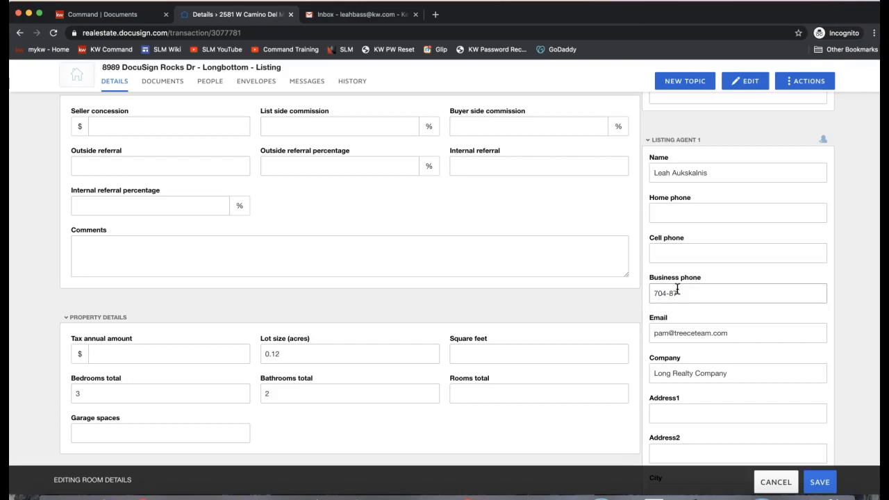
key("BackSpace")
key("BackSpace")
key("BackSpace")
key("BackSpace")
key("BackSpace")
key("BackSpace")
type("8")
triple_click(734, 331)
type("leah")
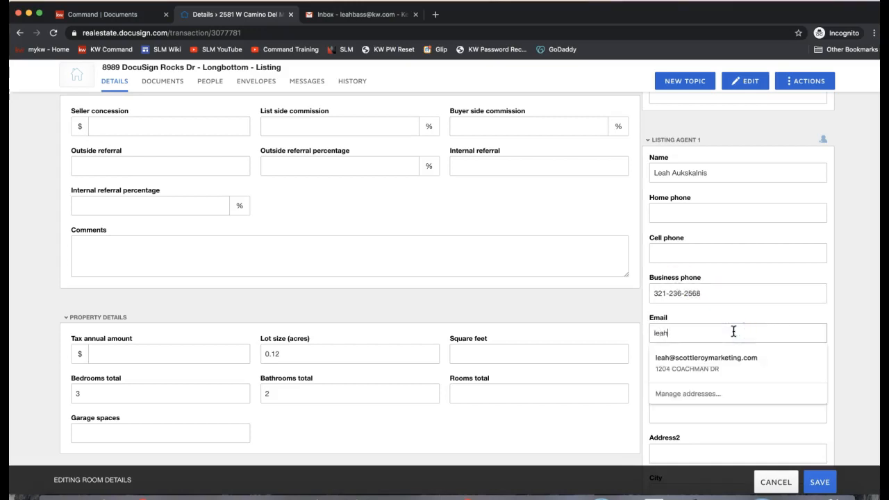
type("@sco")
left_click(737, 360)
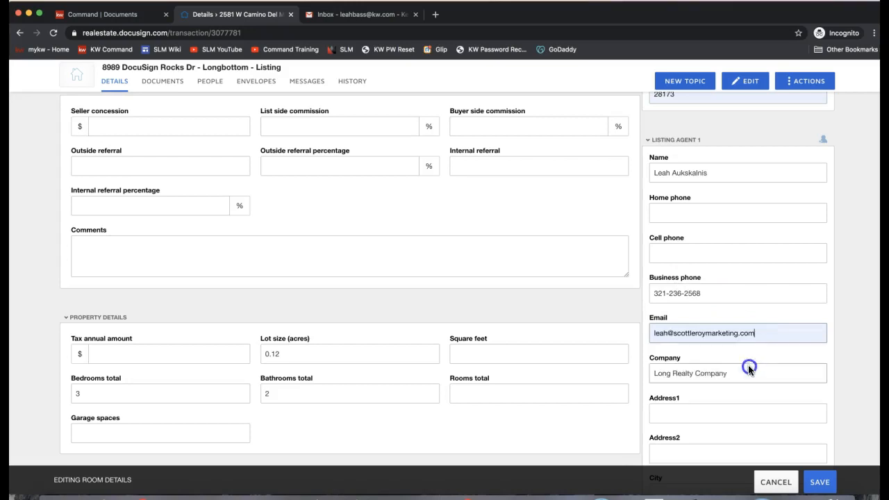
triple_click(694, 372)
key("BackSpace")
Step: Delete the seller's wrong Address1 street value and the city WAXHAW
scroll(694, 370, "down", 3)
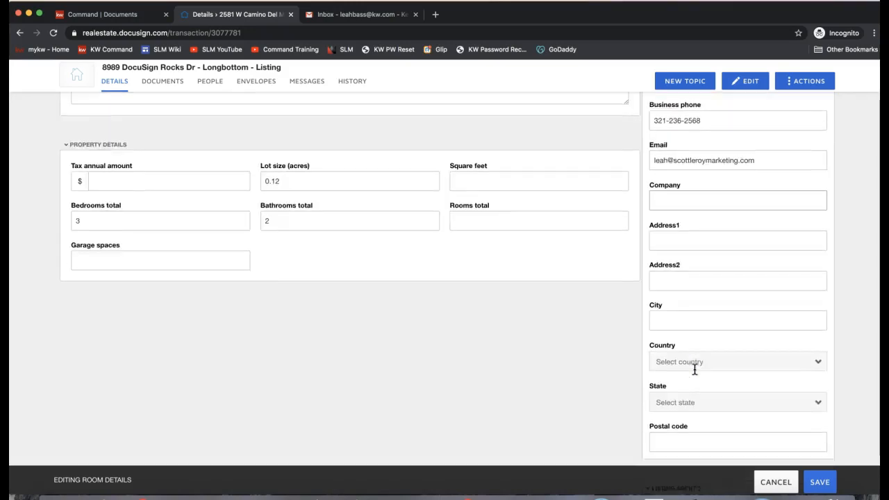
scroll(694, 370, "up", 7)
scroll(695, 370, "up", 10)
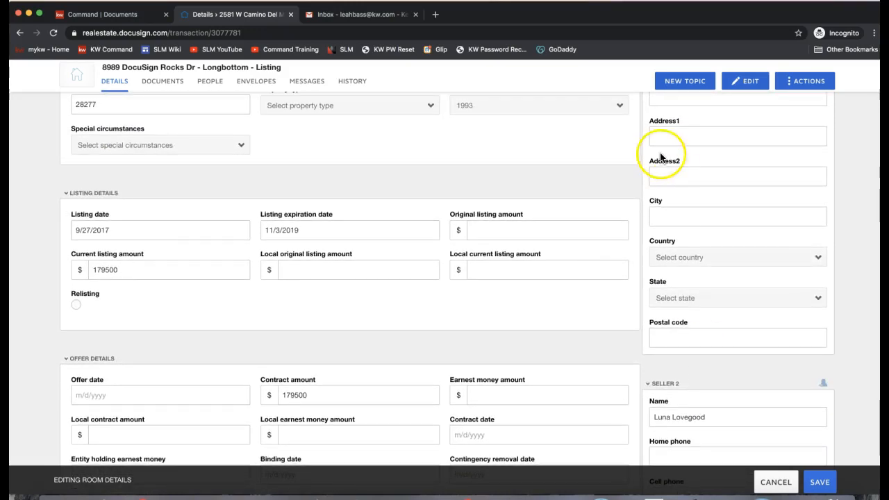
scroll(661, 157, "up", 8)
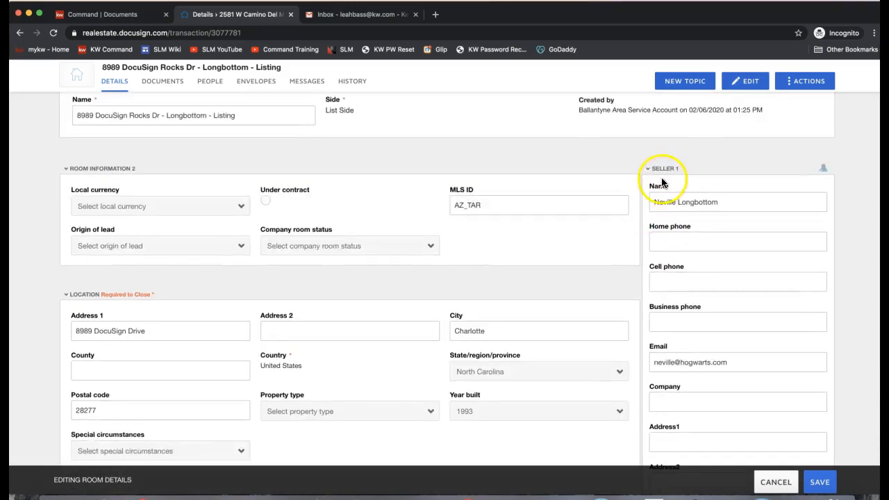
scroll(683, 170, "down", 10)
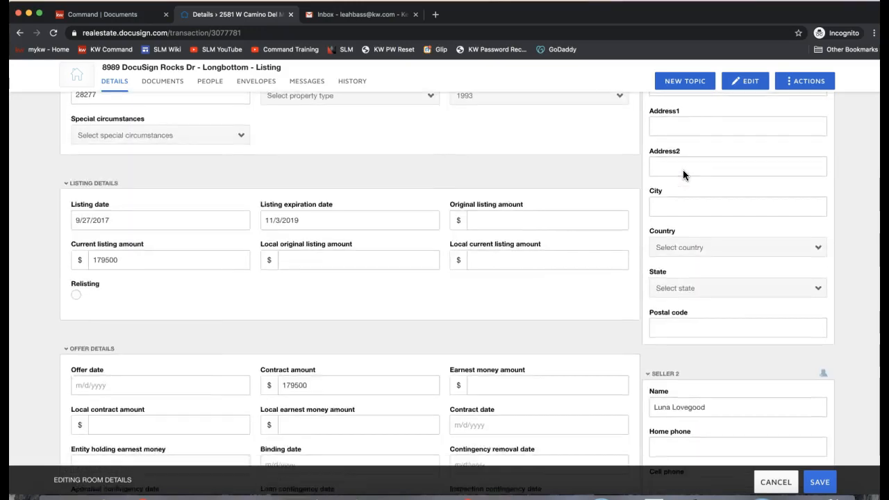
scroll(676, 189, "down", 6)
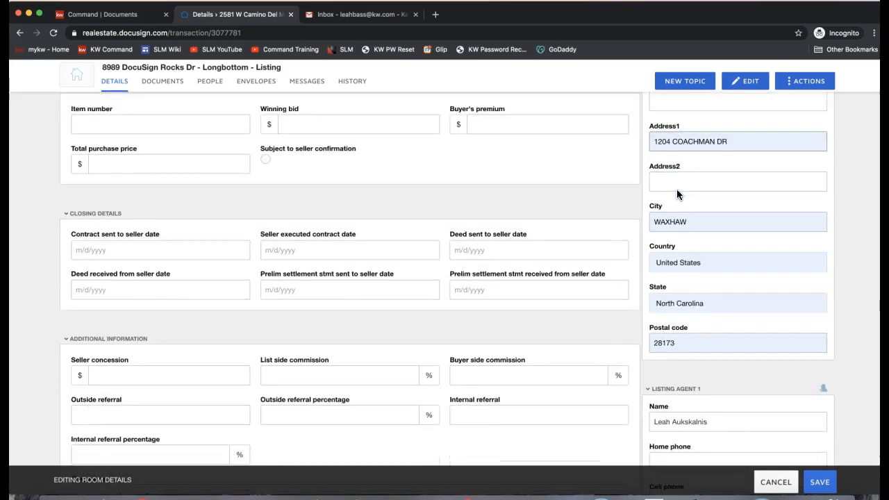
scroll(708, 243, "up", 4)
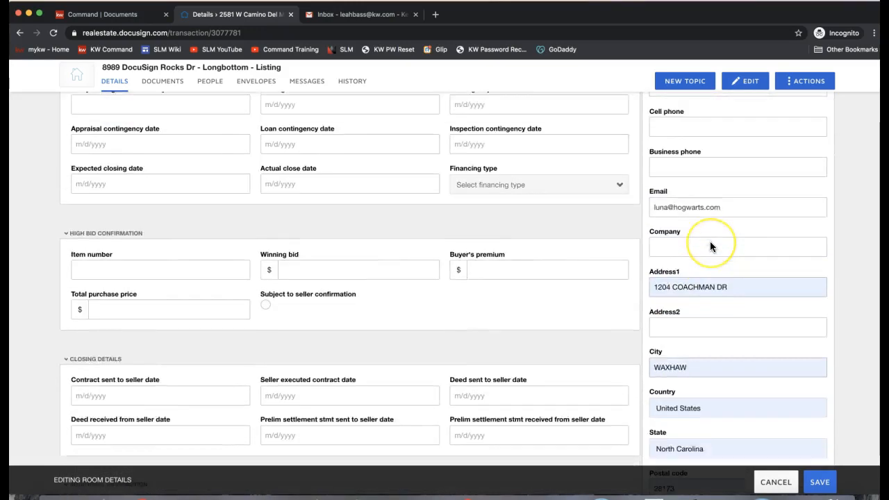
left_click(699, 324)
key("super+a")
key("BackSpace")
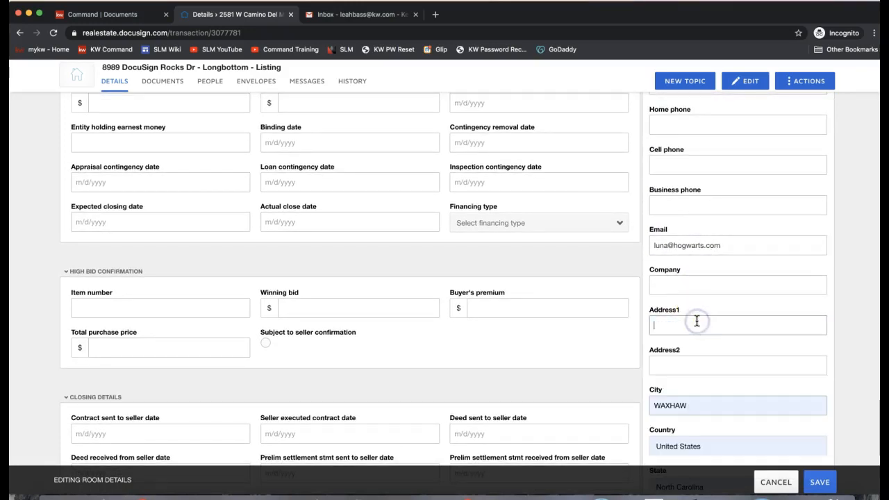
left_click(727, 401)
key("super+a")
key("BackSpace")
scroll(617, 285, "up", 15)
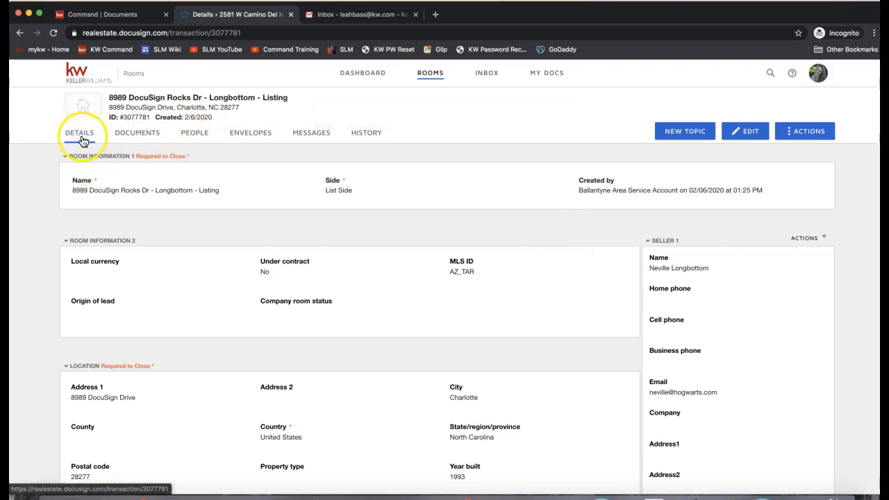
left_click(192, 139)
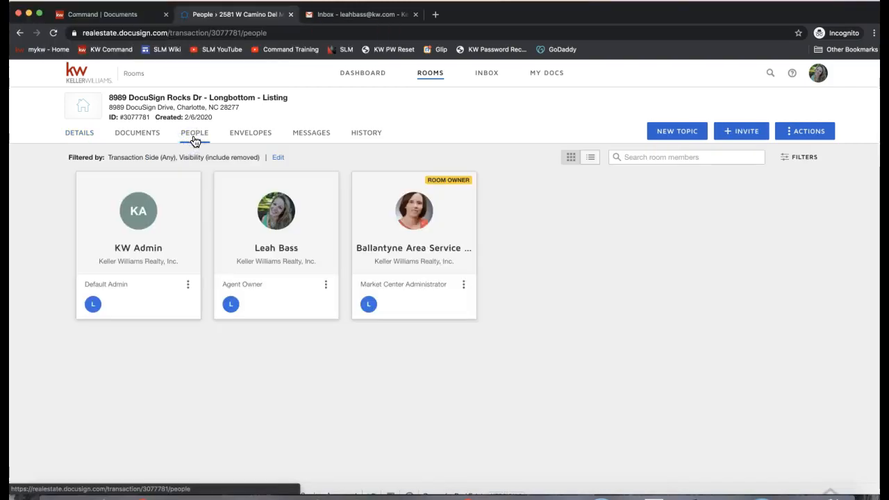
left_click(197, 139)
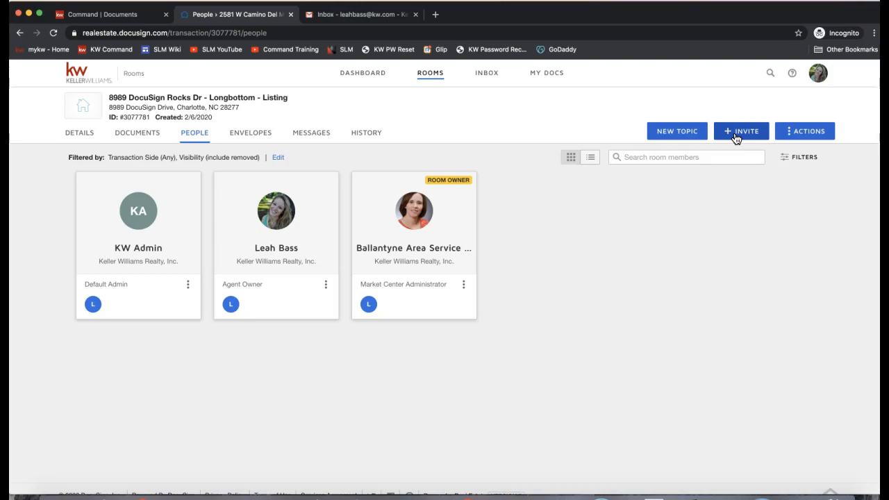
left_click(582, 243)
left_click(156, 137)
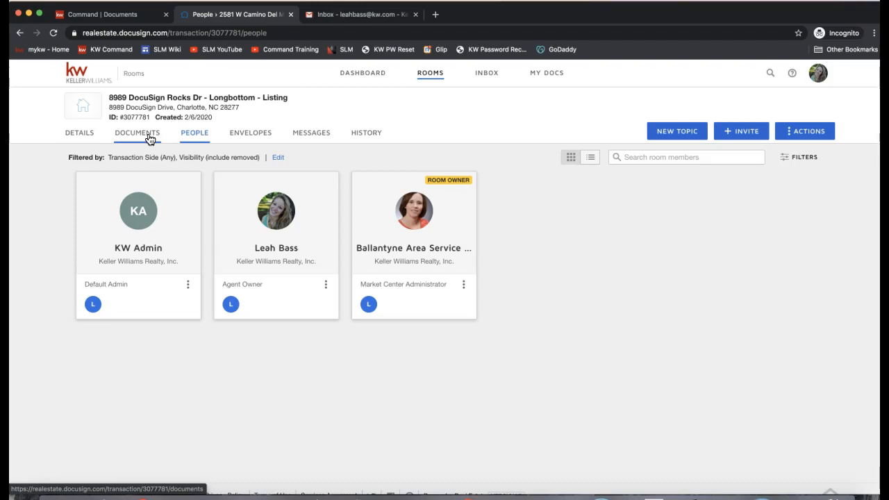
left_click(82, 135)
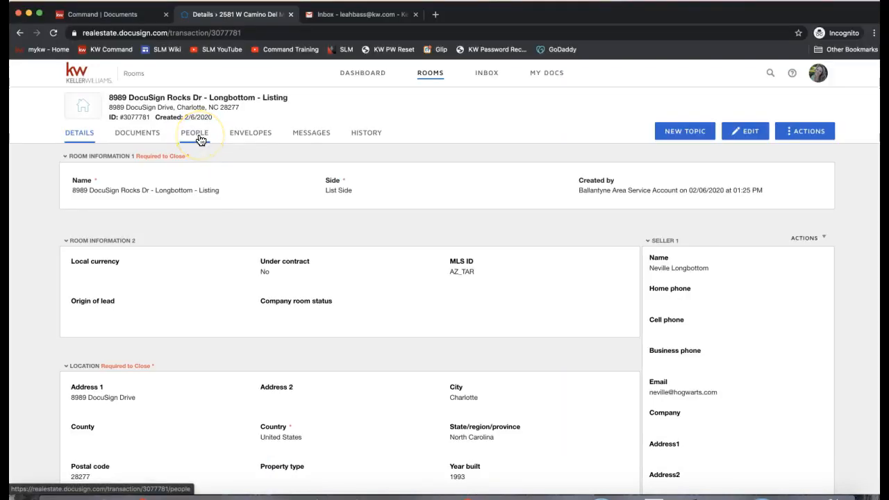
Step: Go to the room's DOCUMENTS tab and open the + ADD menu of document sources
left_click(150, 137)
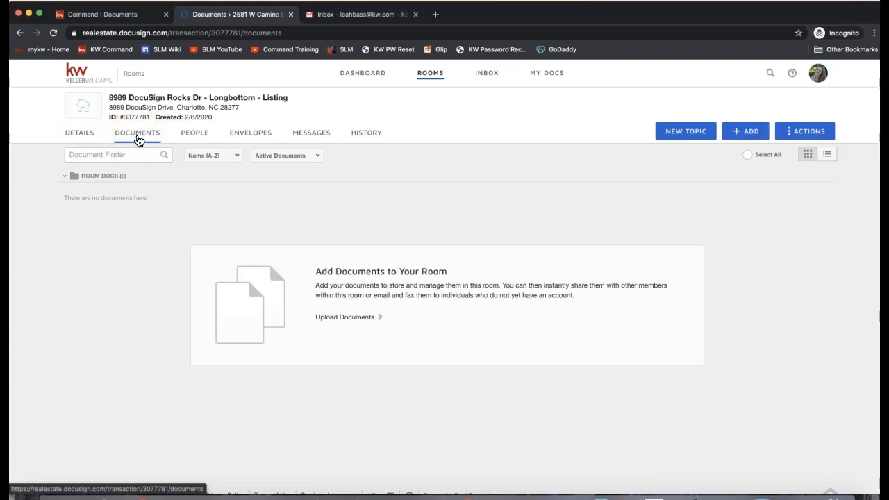
left_click(143, 140)
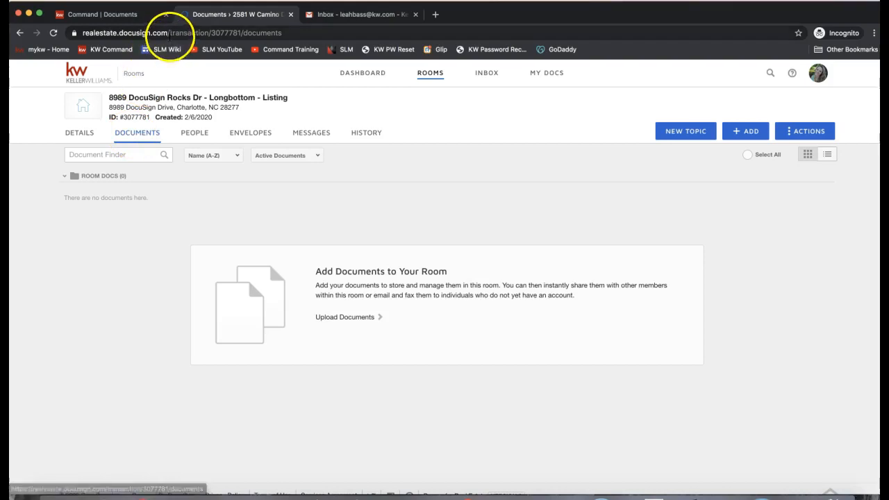
left_click(114, 33)
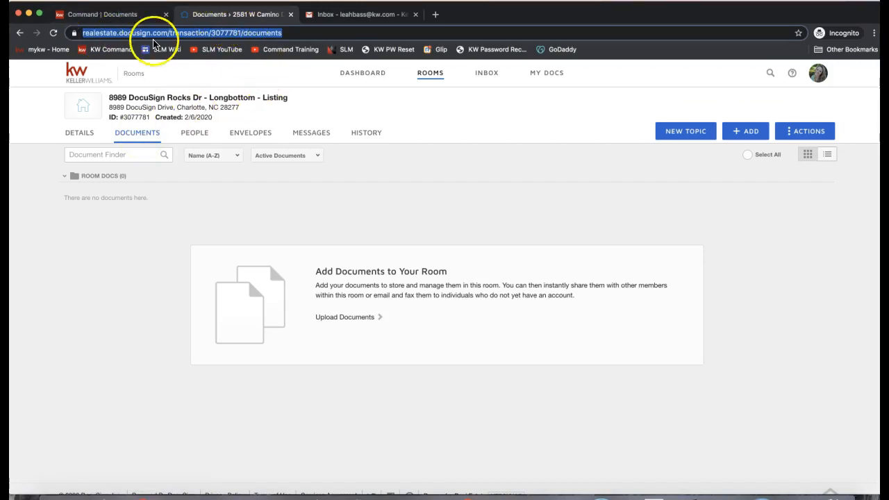
left_click(716, 212)
left_click(746, 132)
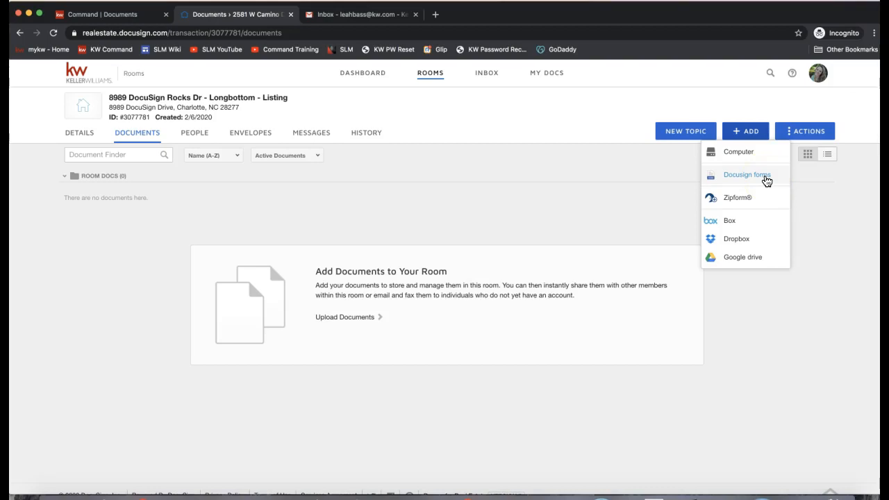
Step: Choose DocuSign forms from ADD, leaving the NRDS dialog's association and ID blank
left_click(740, 179)
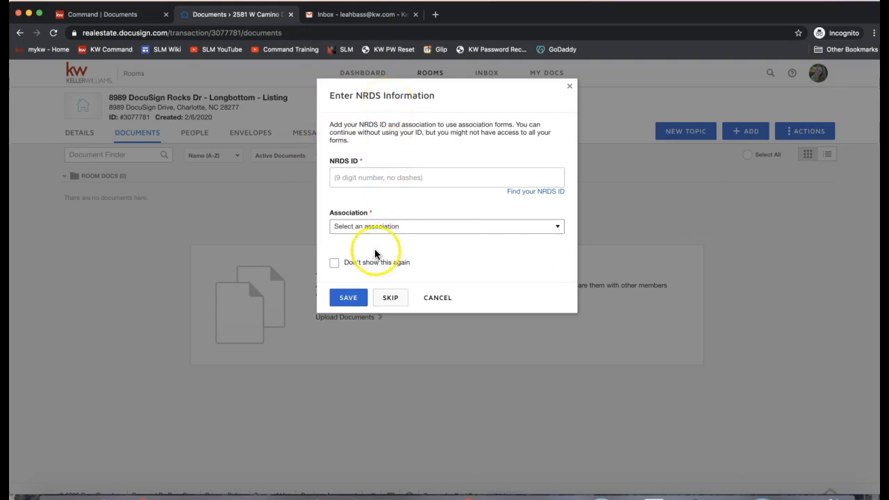
left_click(365, 228)
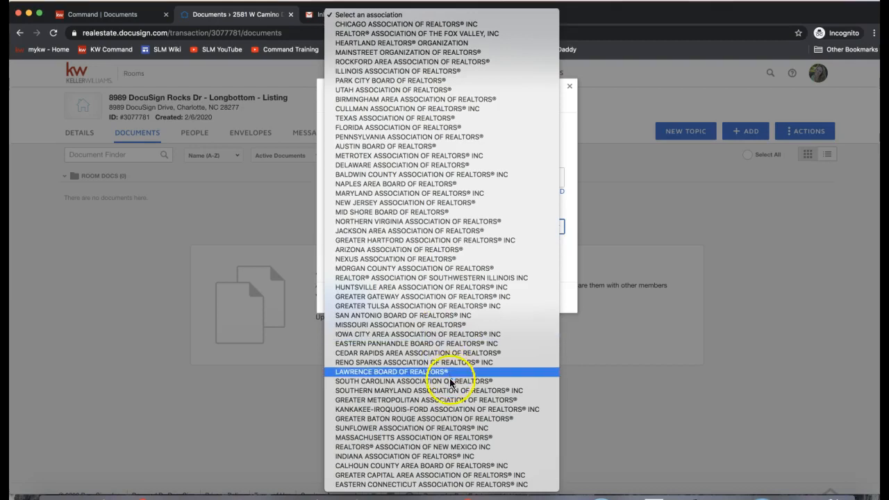
left_click(320, 188)
left_click(375, 179)
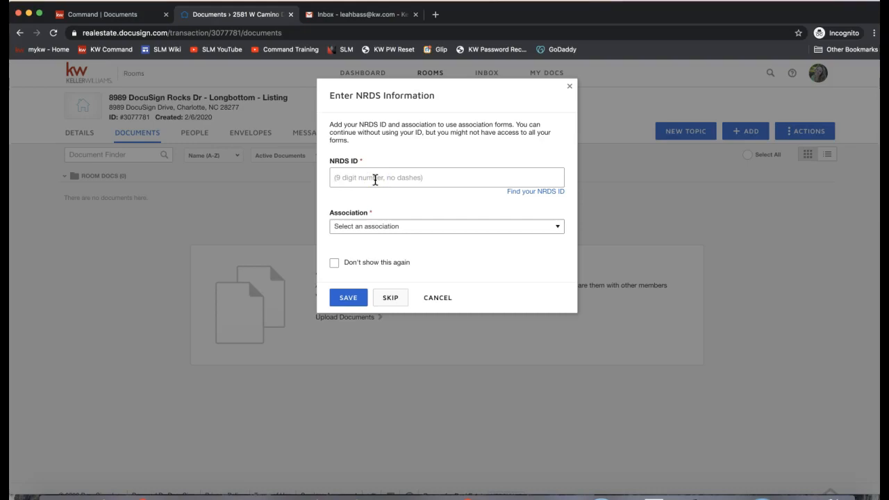
left_click(383, 229)
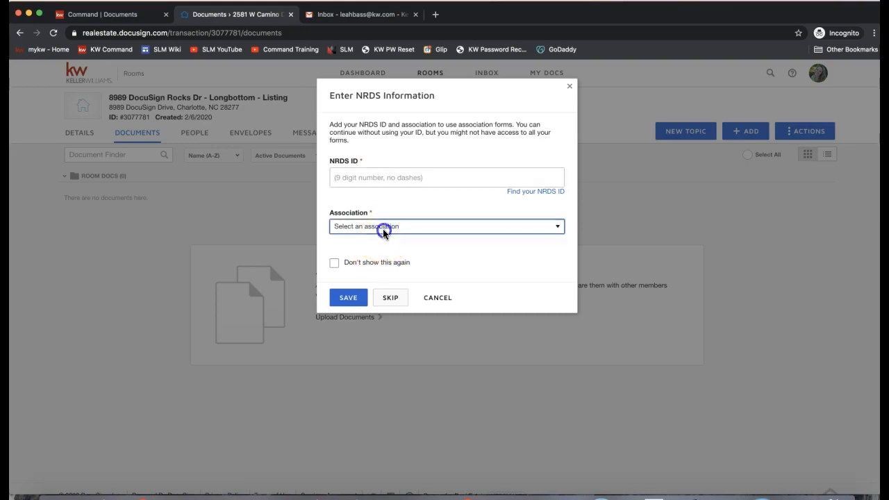
scroll(370, 270, "down", 5)
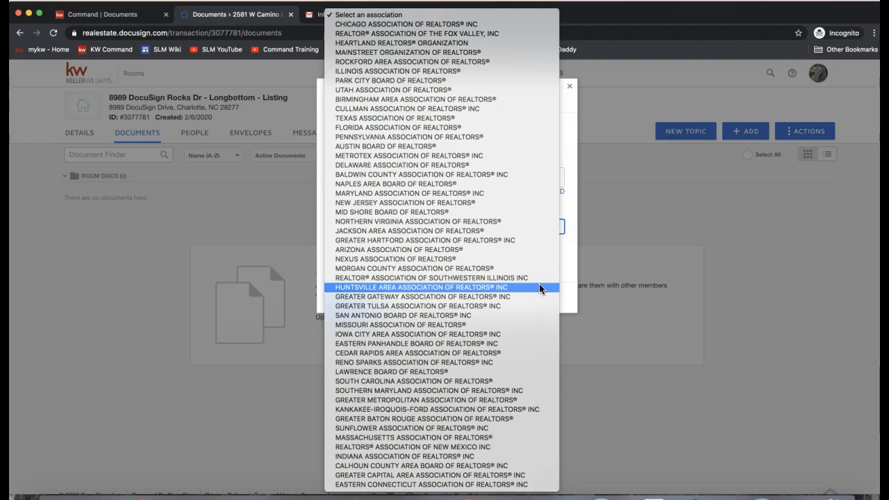
left_click(567, 144)
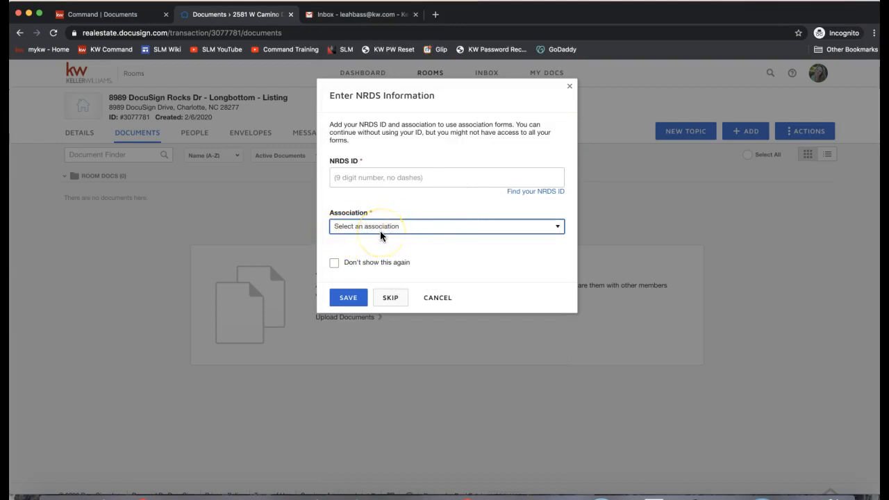
left_click(342, 171)
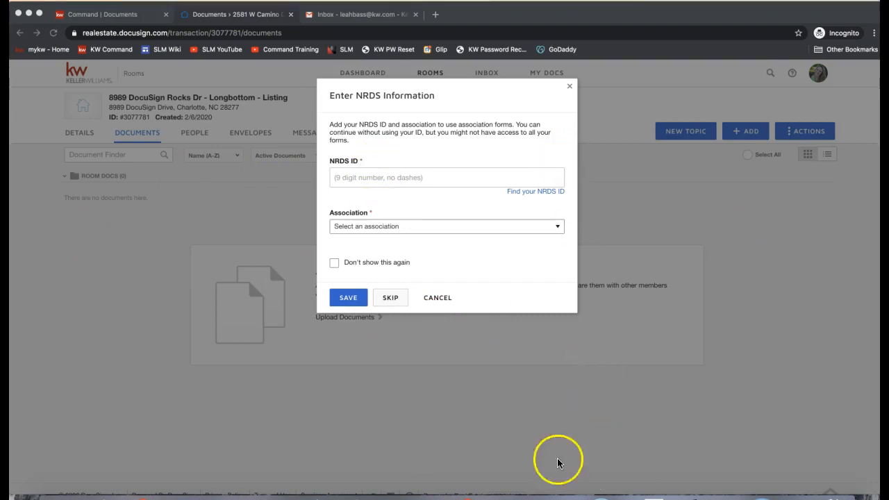
Step: Send the NRDS fix link in the join.me meeting chat, then return to the browser
left_click(566, 494)
left_click(419, 33)
key("super+v")
key("Return")
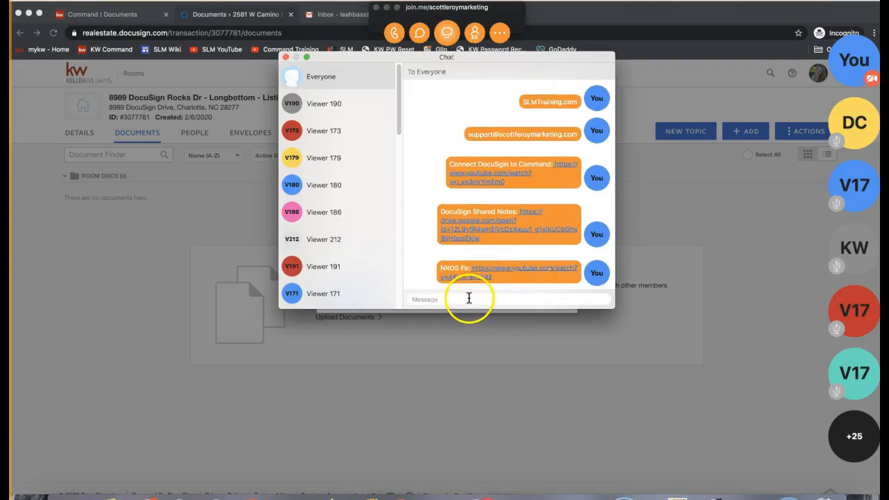
left_click(286, 57)
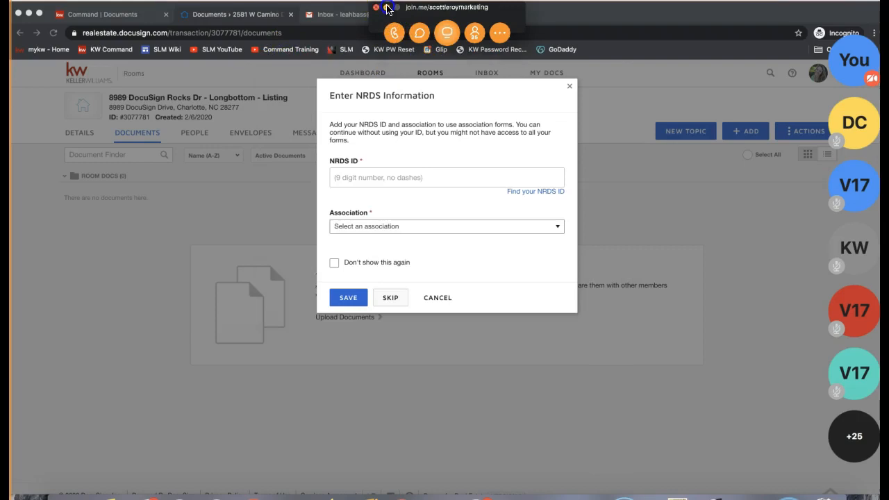
left_click(387, 7)
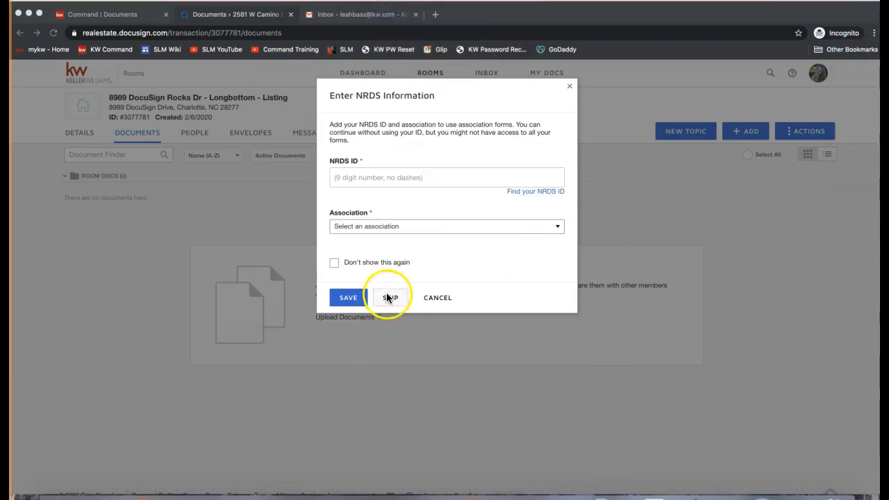
left_click(405, 283)
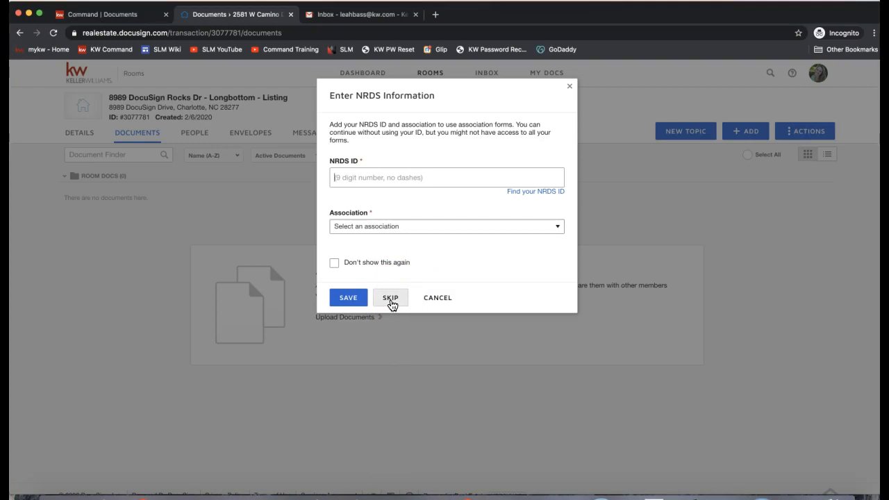
Step: Skip the NRDS information and keep the DocuSign Forms Library as the form source
left_click(391, 299)
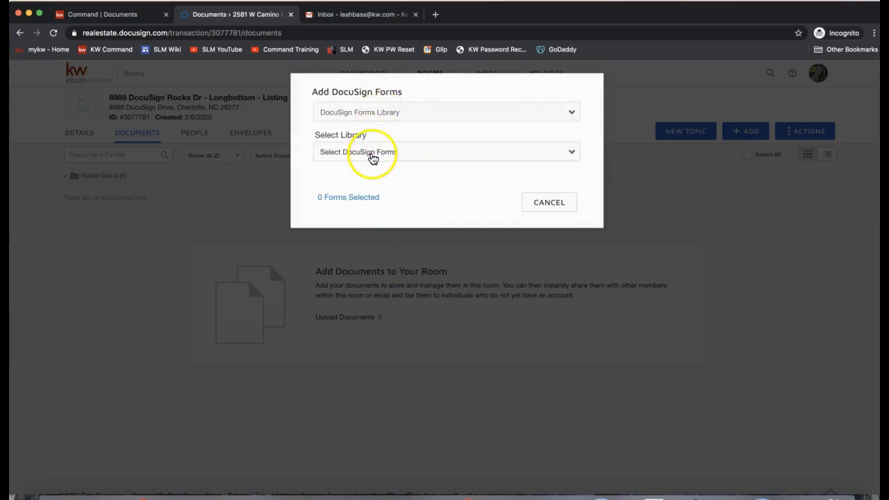
left_click(355, 114)
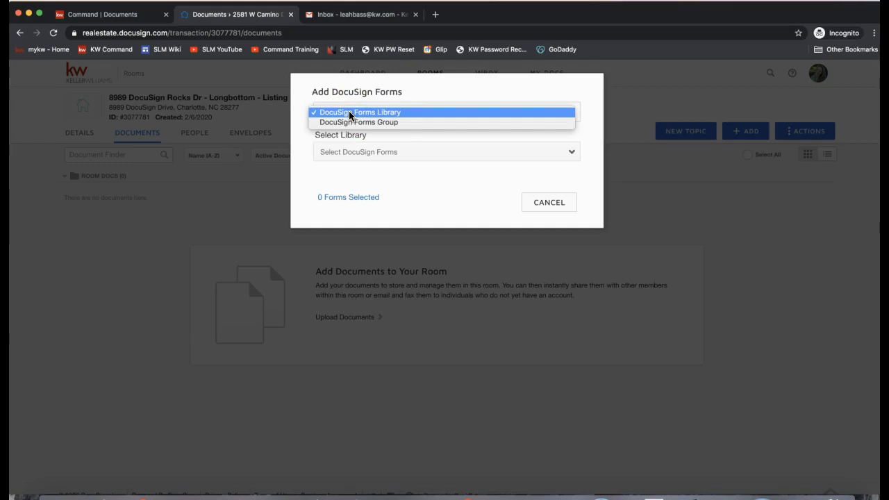
left_click(350, 122)
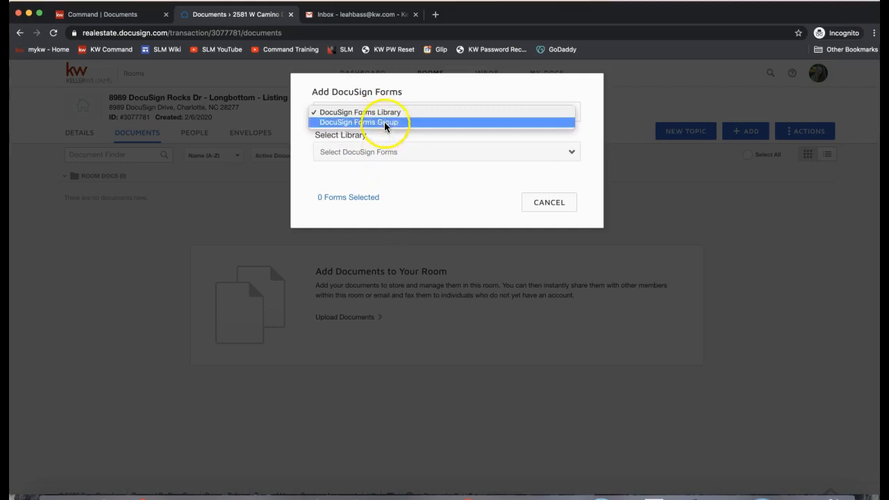
left_click(381, 112)
left_click(377, 152)
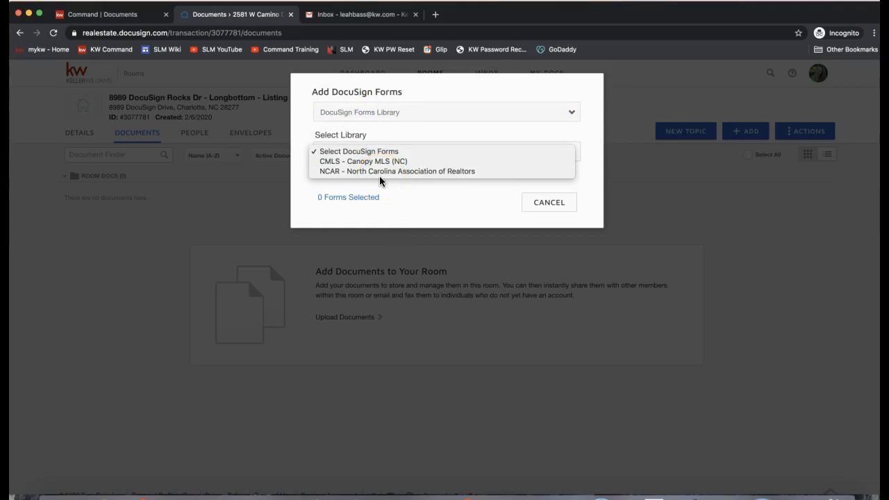
left_click(360, 117)
Step: Switch the source to DocuSign Forms Group and choose the NC Listing File group
left_click(361, 116)
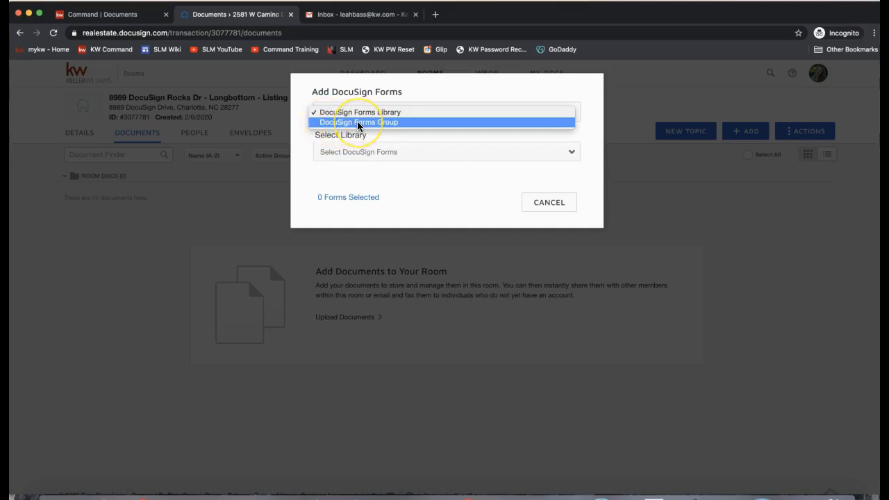
left_click(357, 122)
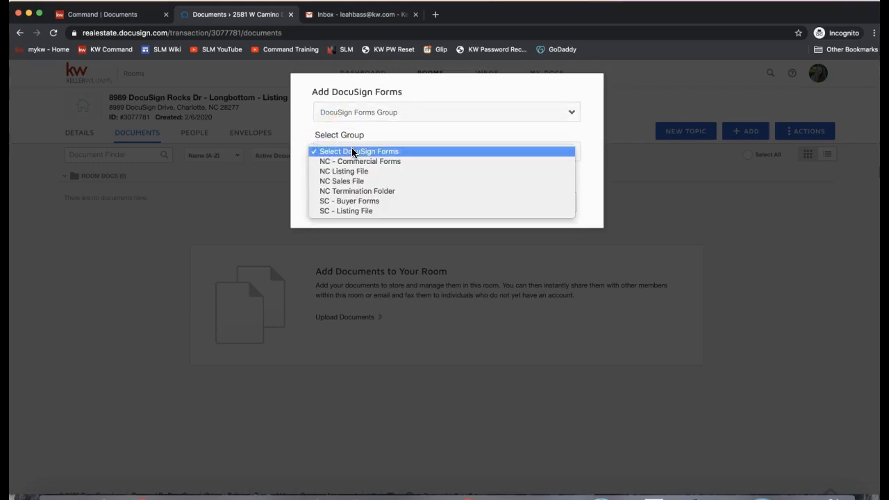
left_click_drag(351, 142, 361, 182)
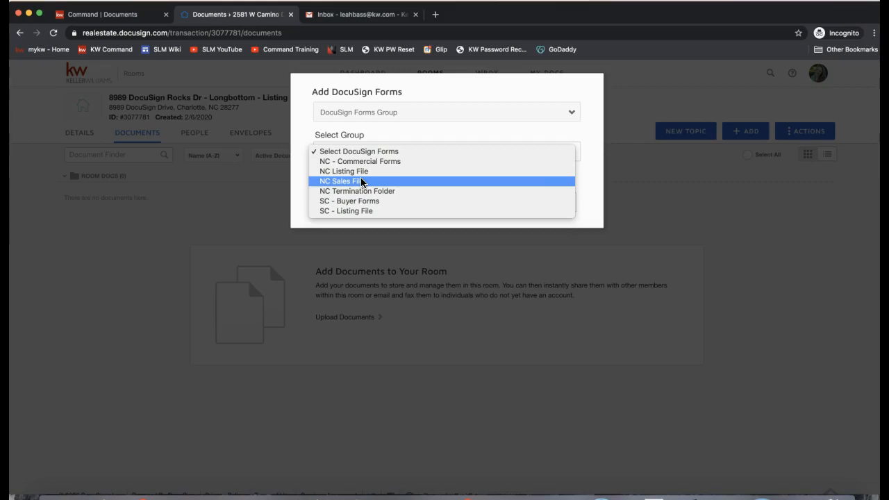
left_click(343, 184)
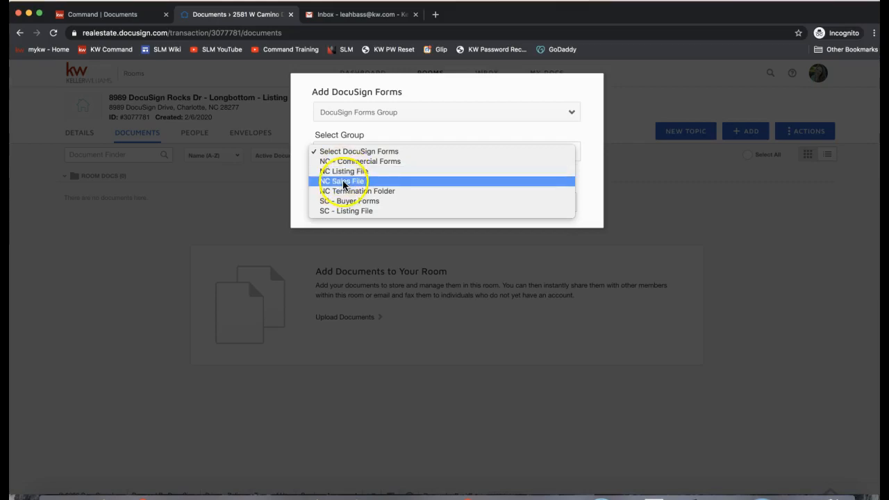
left_click(344, 172)
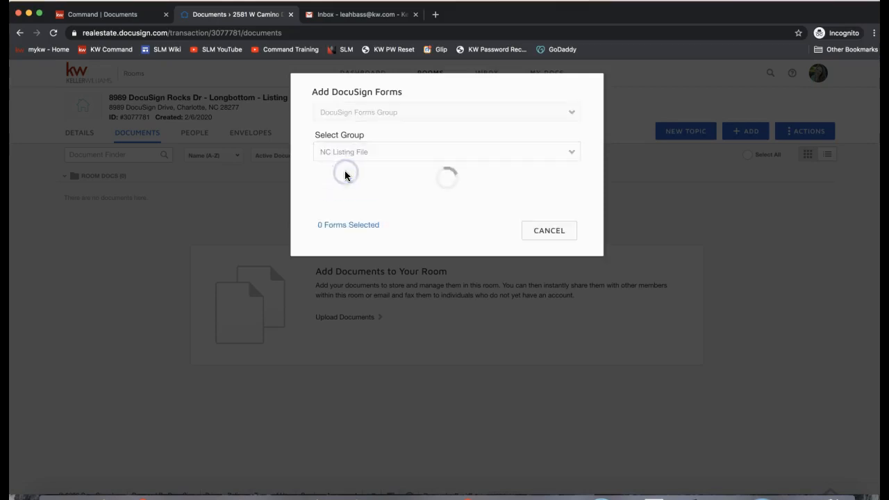
Step: Search the forms for 'exc' and tick form 101 Exclusive Right to Sell Listing Agreement
left_click(363, 176)
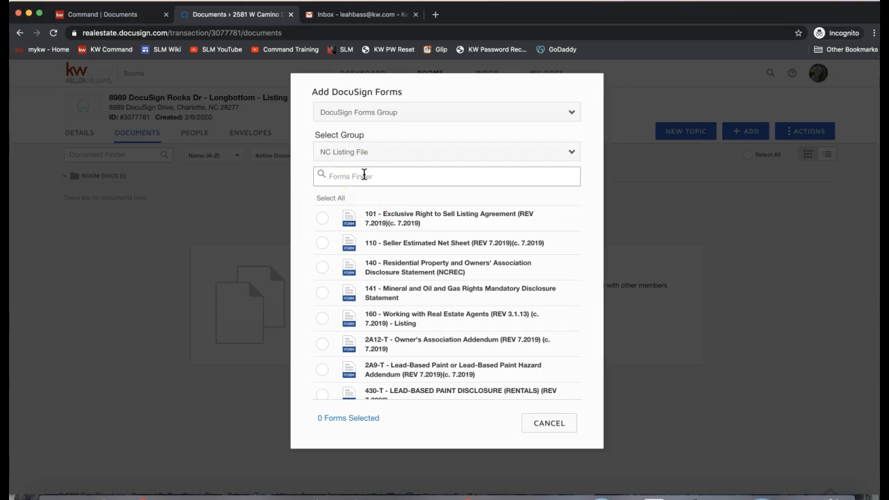
left_click(339, 178)
type("exc")
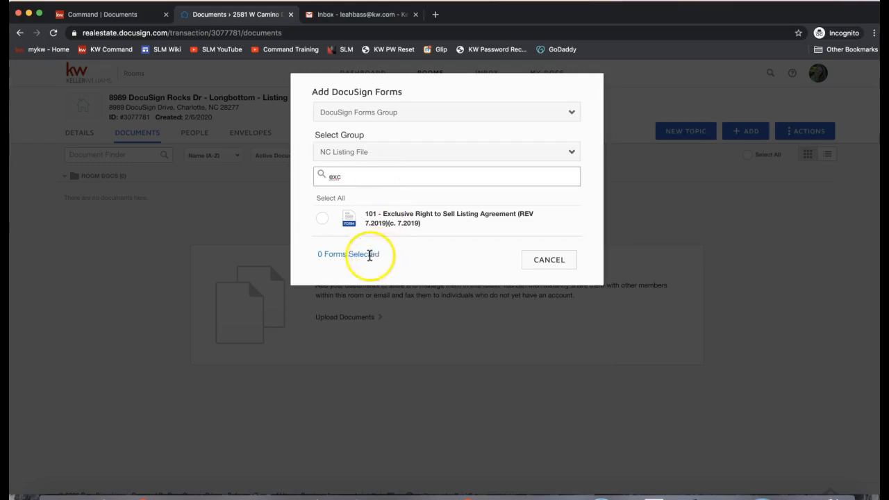
left_click(322, 219)
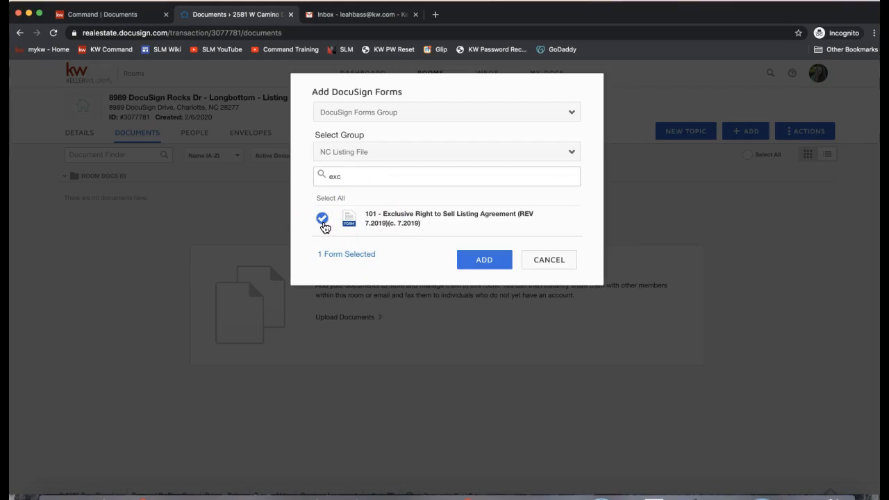
Step: Clear the search and tick form 160 Working with Real Estate Agents for adding
double_click(359, 177)
key("BackSpace")
left_click(322, 243)
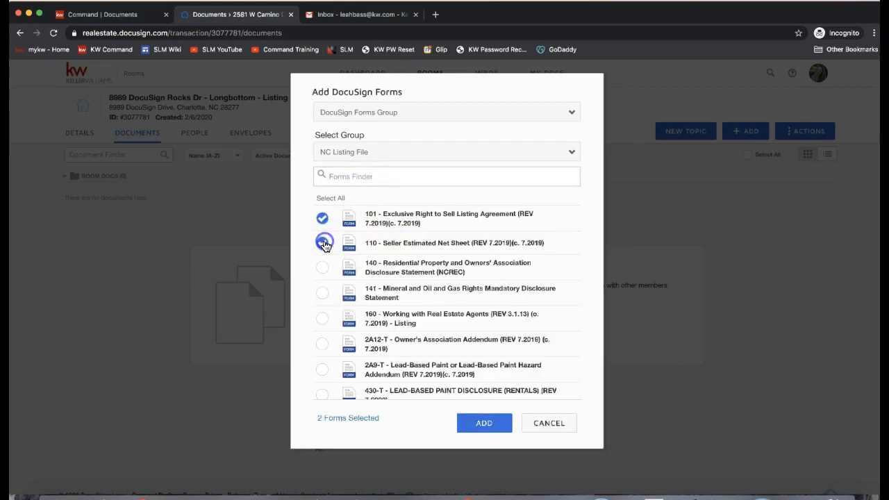
left_click(320, 246)
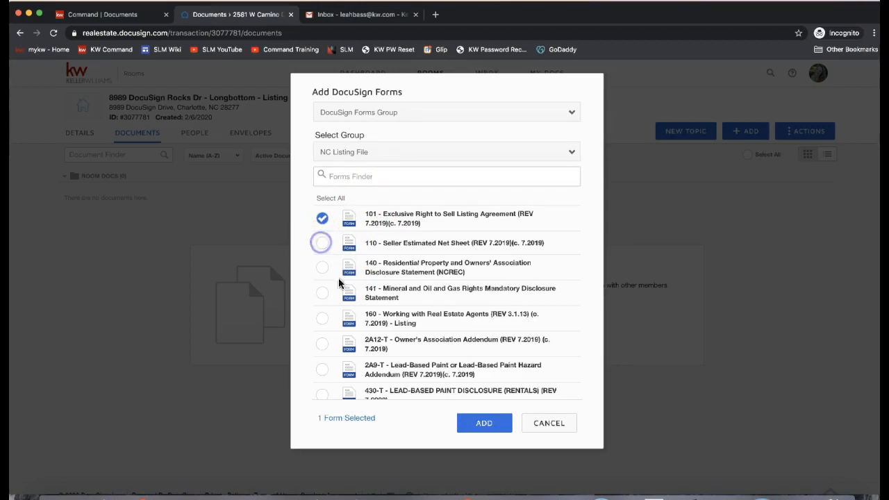
left_click(329, 326)
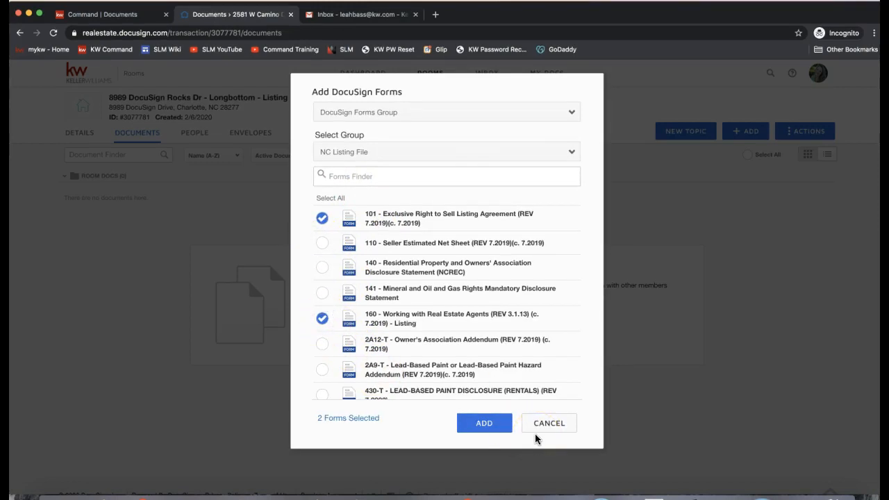
left_click(482, 425)
Step: Add forms 101 and 160 to the room, then open form 101 in the form editor
left_click(484, 425)
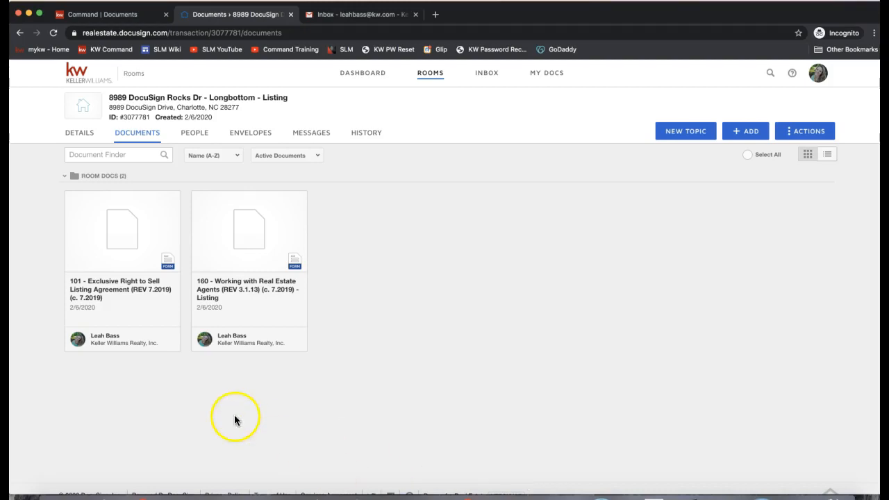
left_click(122, 256)
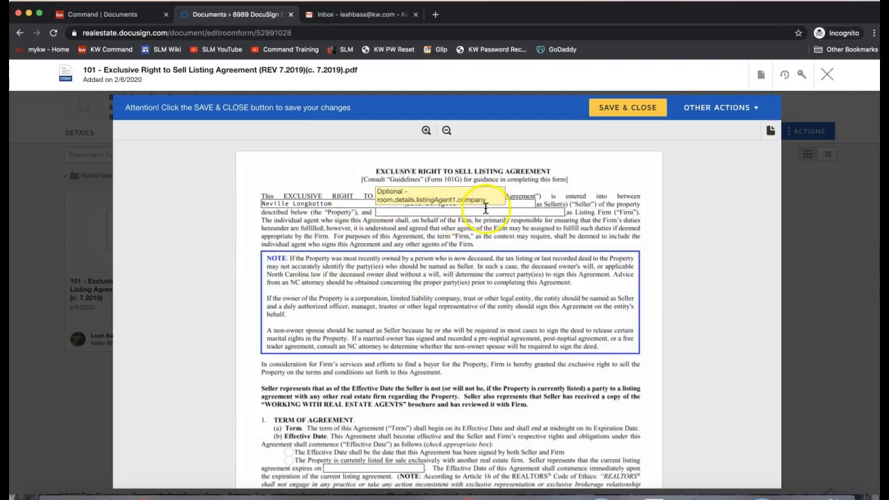
Step: Enter Keller Williams Realty as the listing firm and extend the Seller names entry
left_click(434, 212)
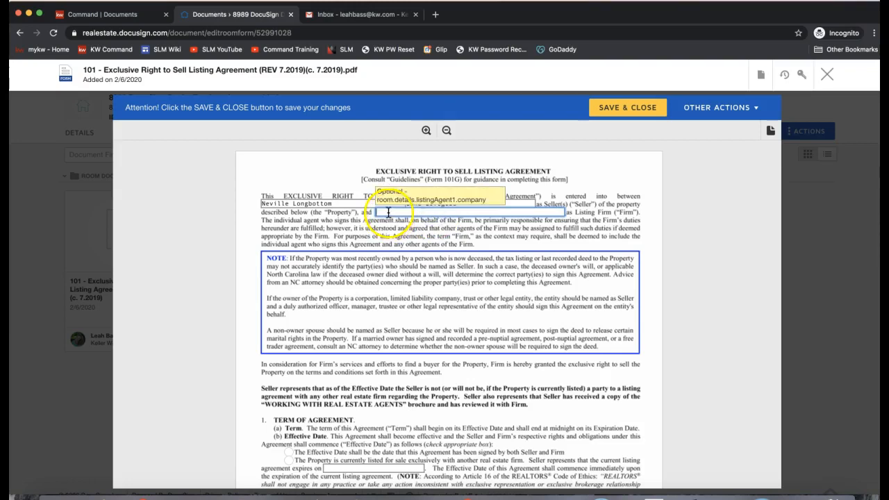
type("Keller Williams Realty")
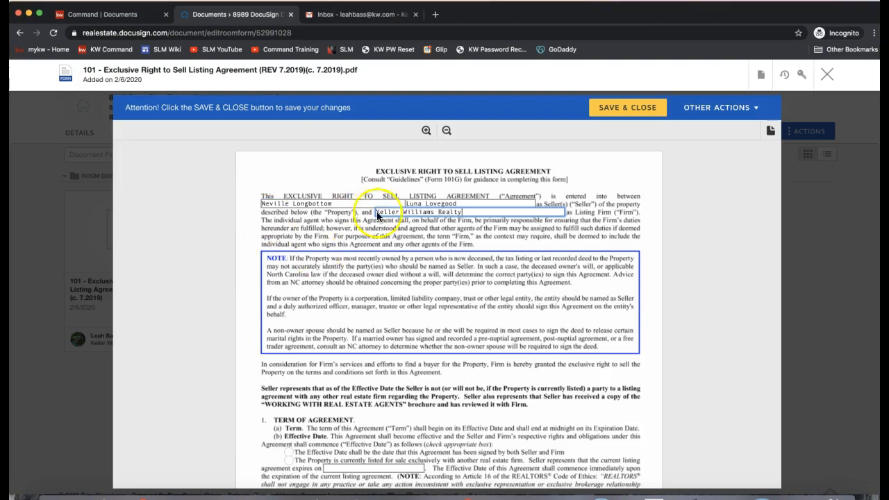
left_click(350, 203)
type("and")
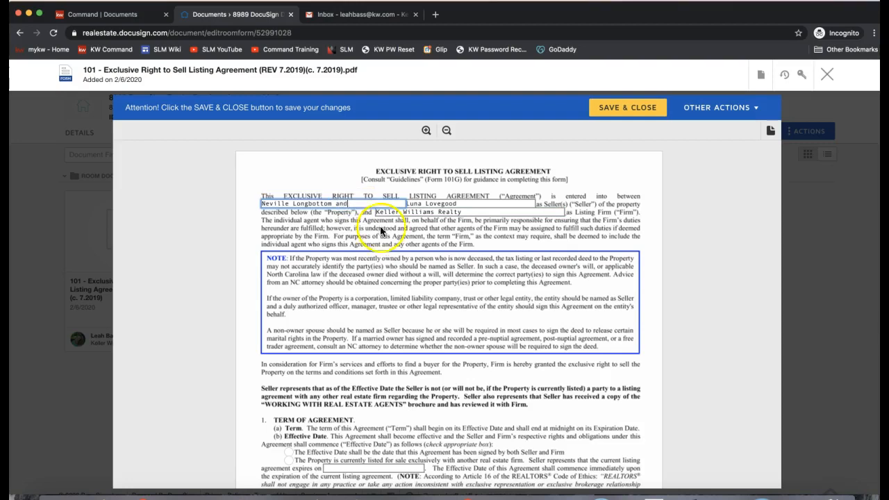
Step: Mark the property as currently listed with another firm in the Effective Date options
scroll(360, 235, "down", 4)
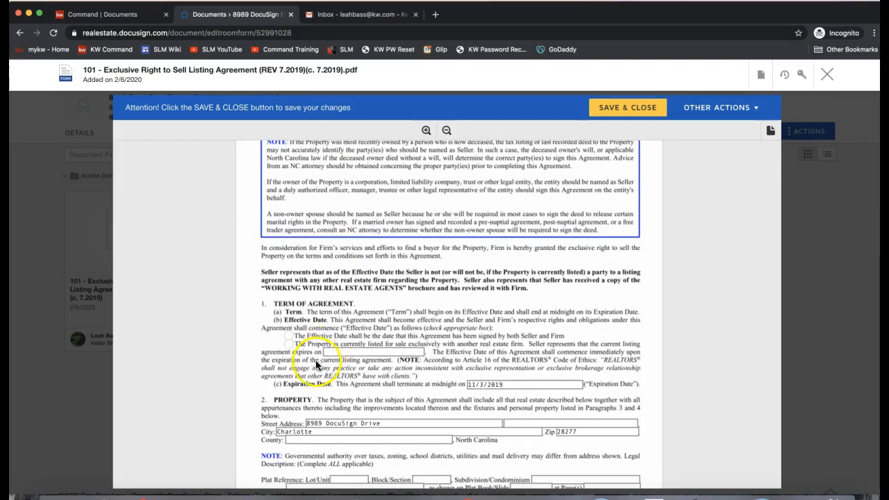
left_click(290, 347)
left_click(289, 346)
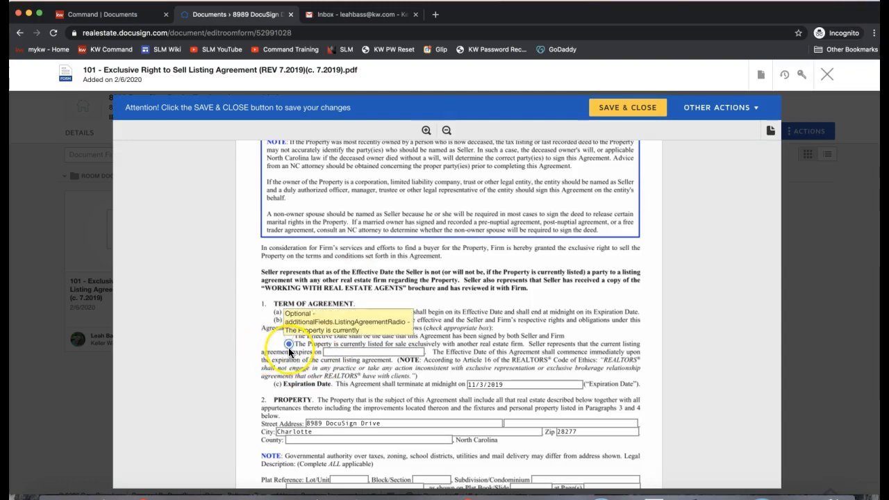
left_click(289, 335)
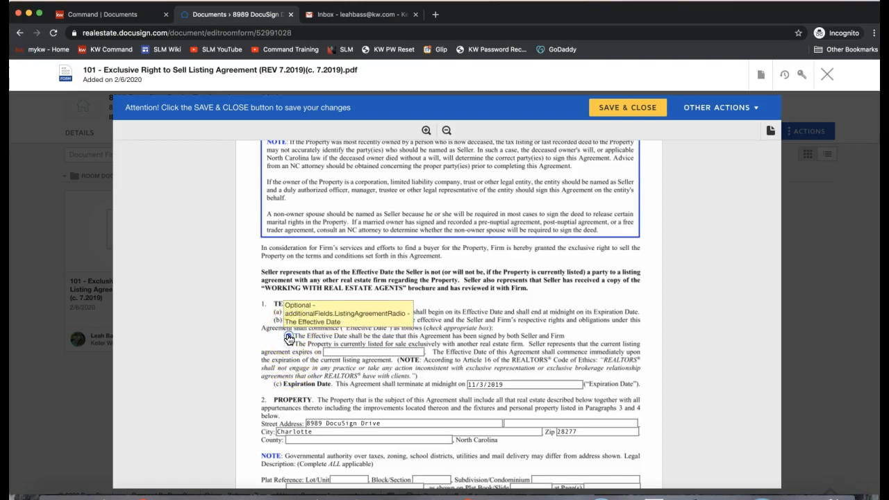
left_click(290, 344)
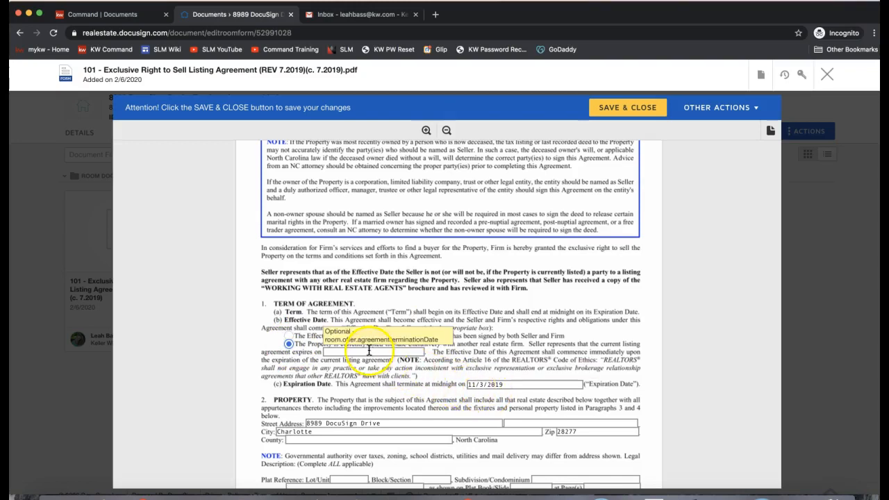
Step: Check the County and 11/3/2019 expiration fields, then show form 101's Email, Download, Print and DocuSign actions
scroll(401, 416, "down", 3)
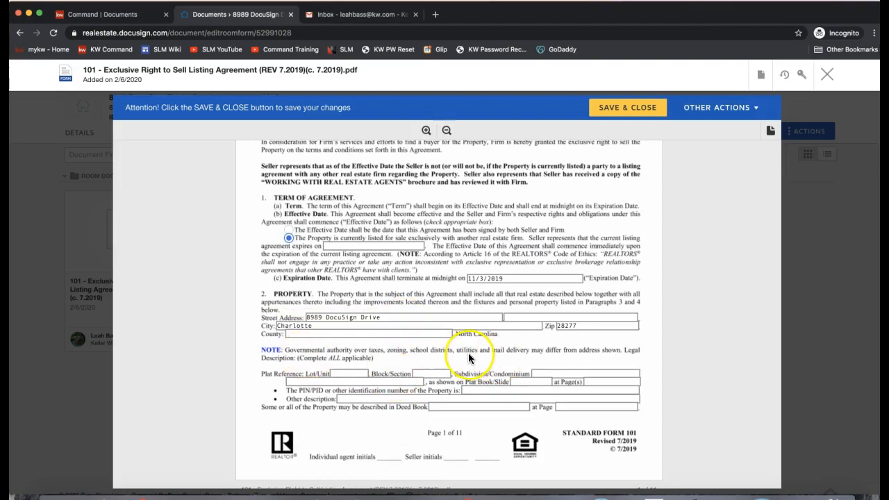
left_click(302, 335)
left_click(363, 243)
left_click(289, 230)
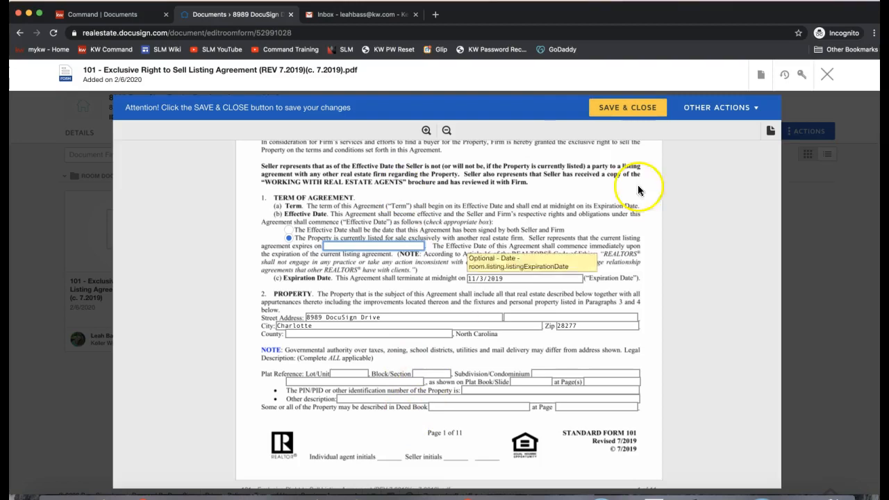
left_click(761, 77)
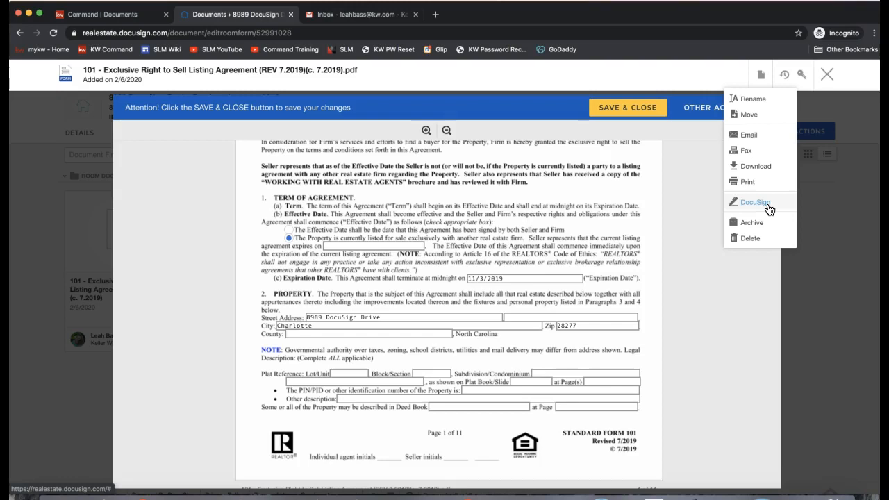
Step: Save form 101 with the 8989 DocuSign Drive, Charlotte 28277 details and close it
left_click(612, 110)
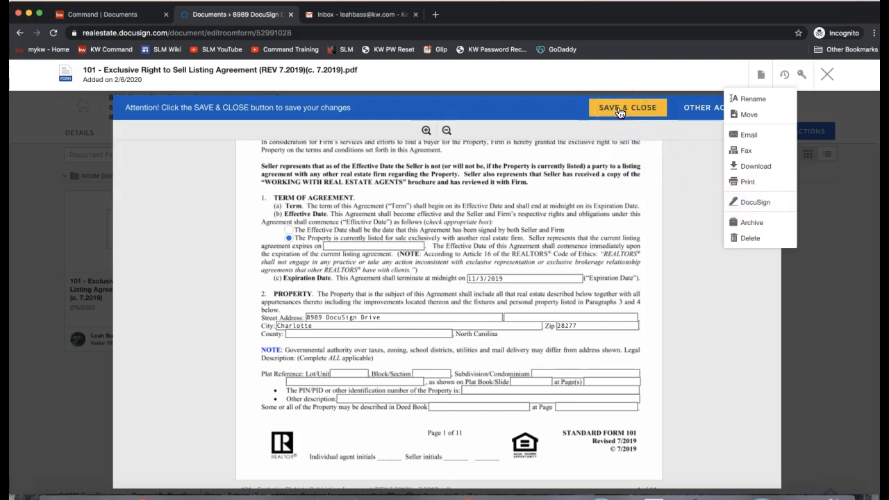
left_click(762, 207)
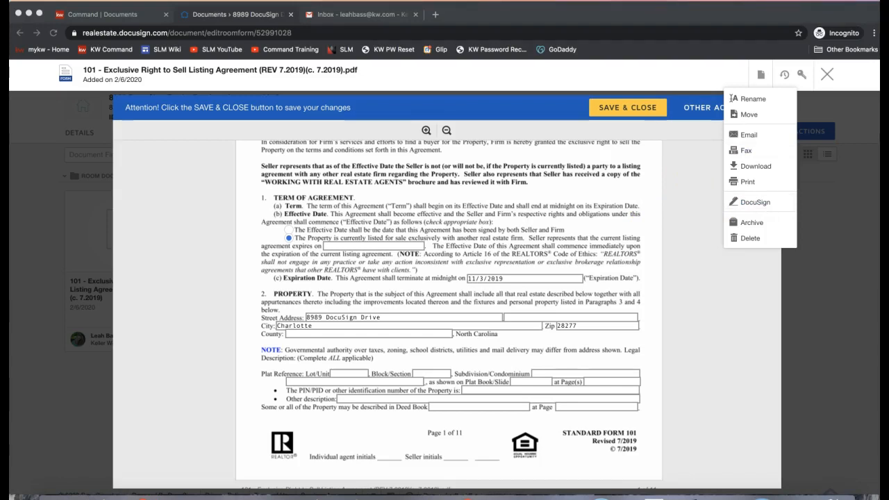
left_click(204, 261)
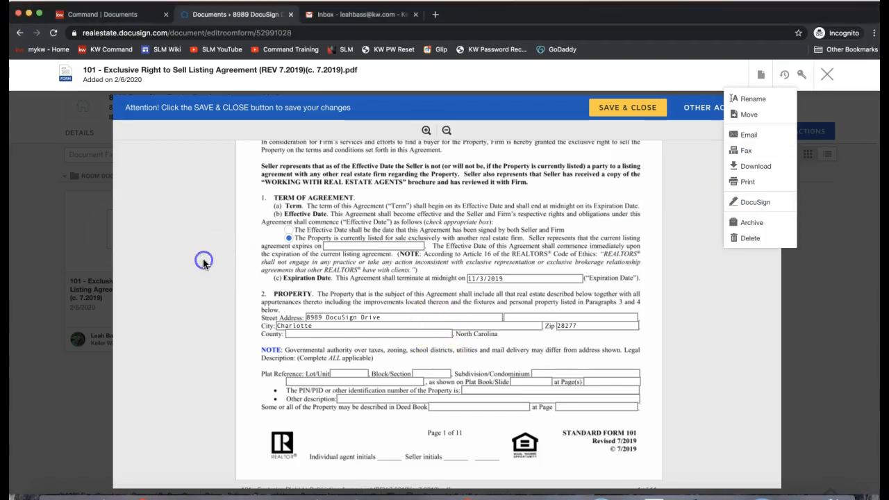
left_click(632, 115)
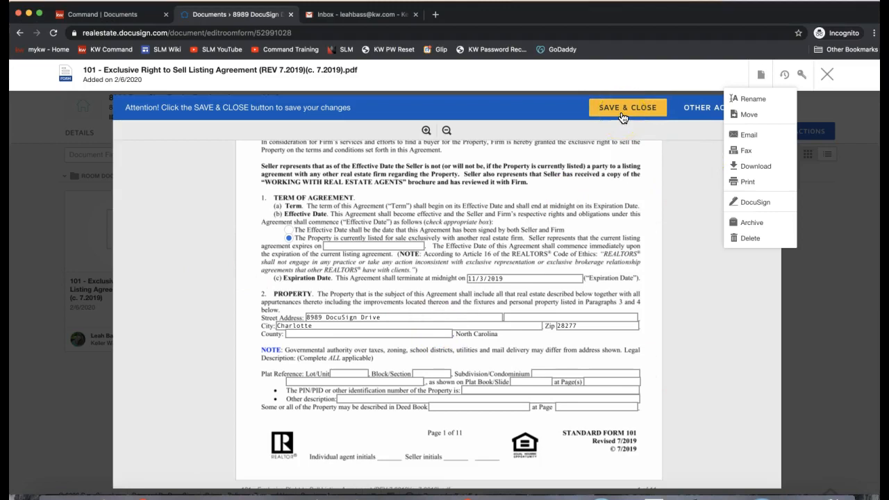
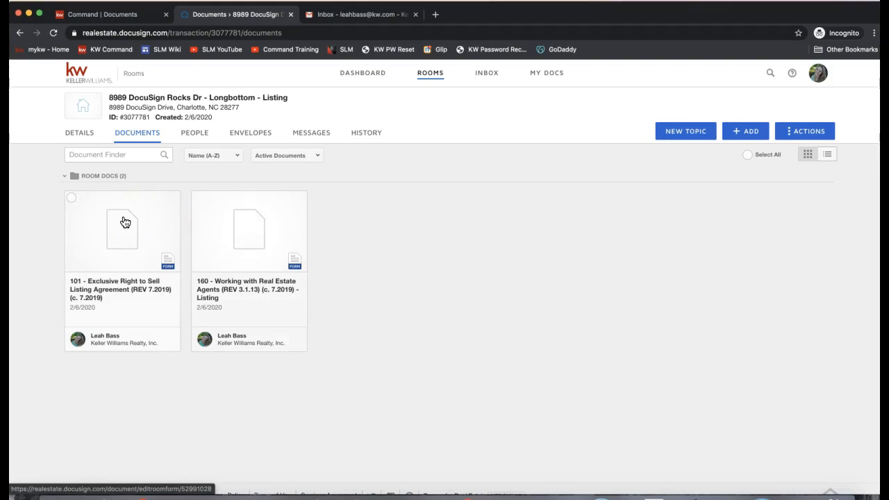
Step: Select the 160 Working with Real Estate Agents and 101 listing agreement document cards
left_click(198, 200)
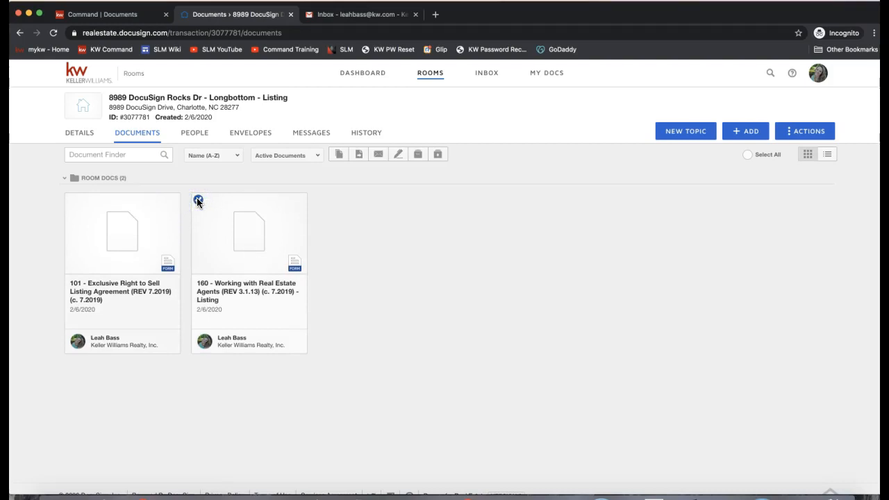
left_click(198, 201)
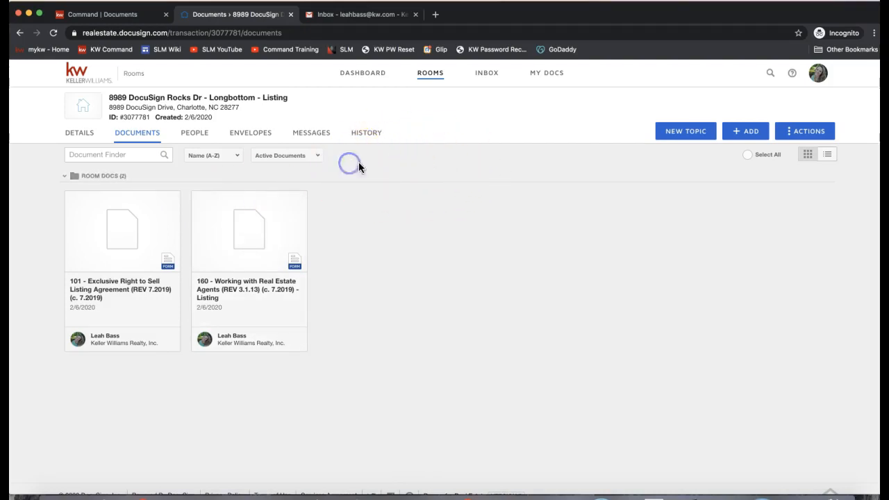
left_click(199, 200)
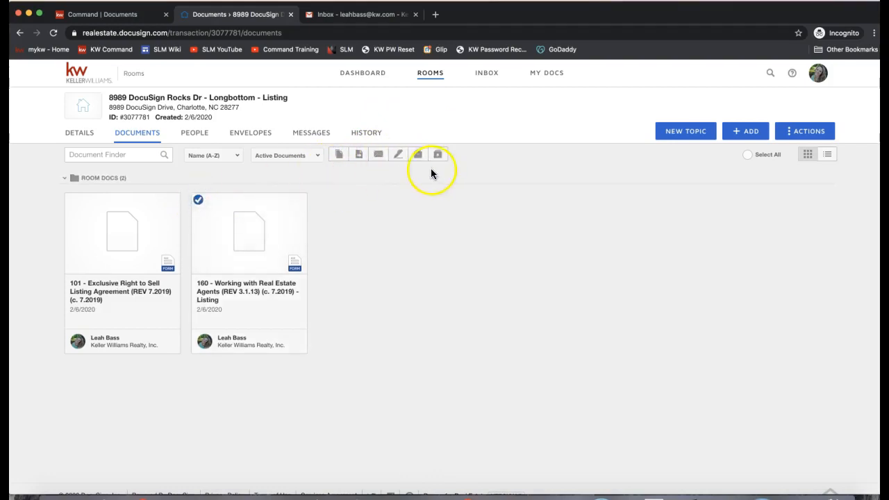
left_click(71, 200)
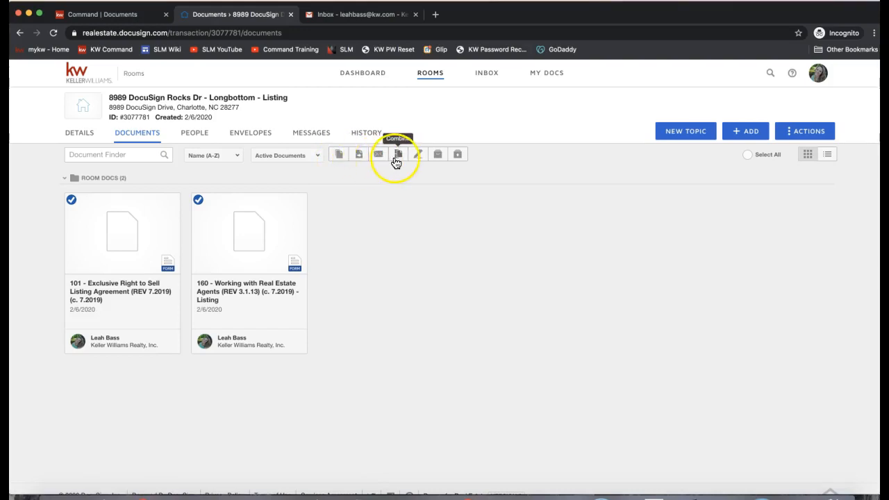
left_click(415, 162)
Step: Create a new DocuSign envelope from both selected documents and review its Envelope Details and Add Recipients sections
left_click(418, 157)
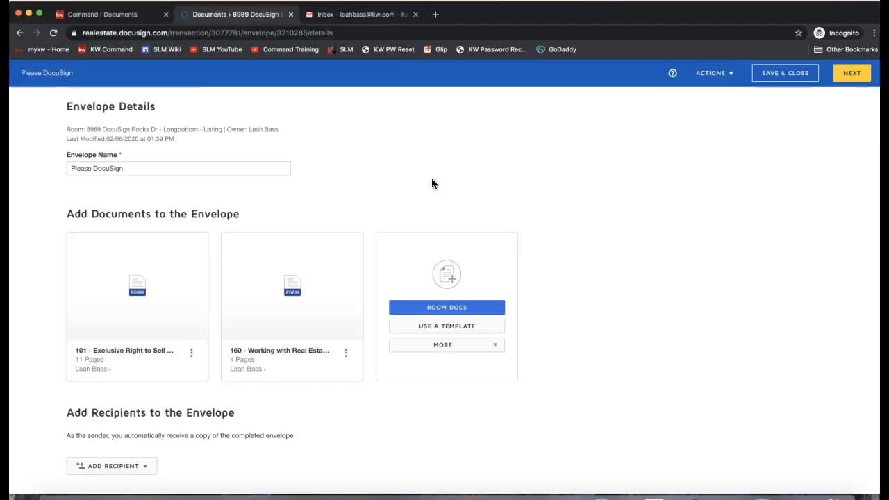
triple_click(94, 105)
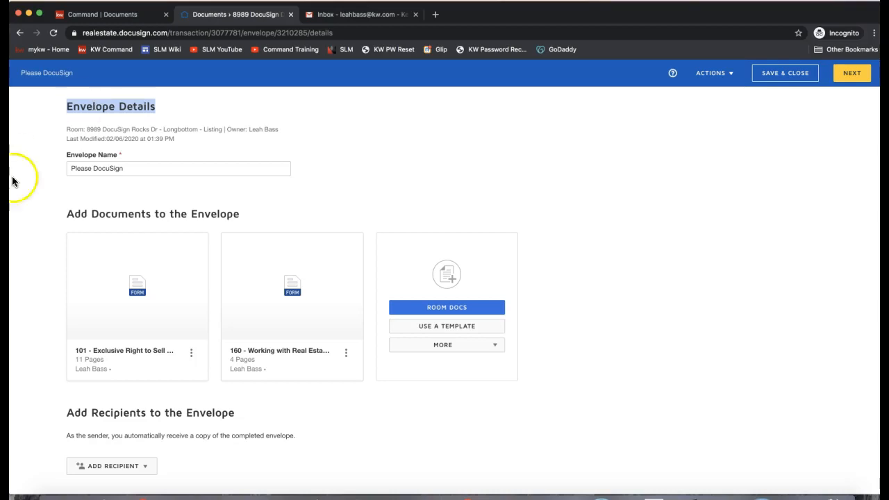
scroll(165, 349, "down", 2)
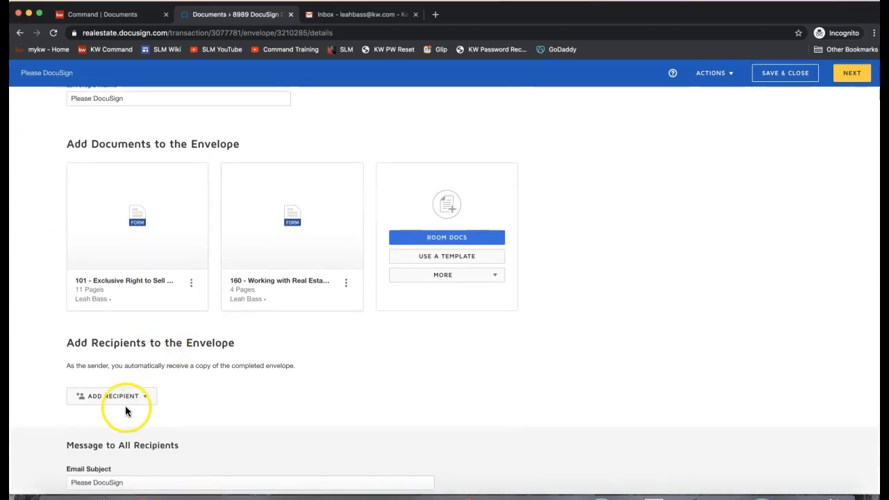
scroll(267, 396, "up", 1)
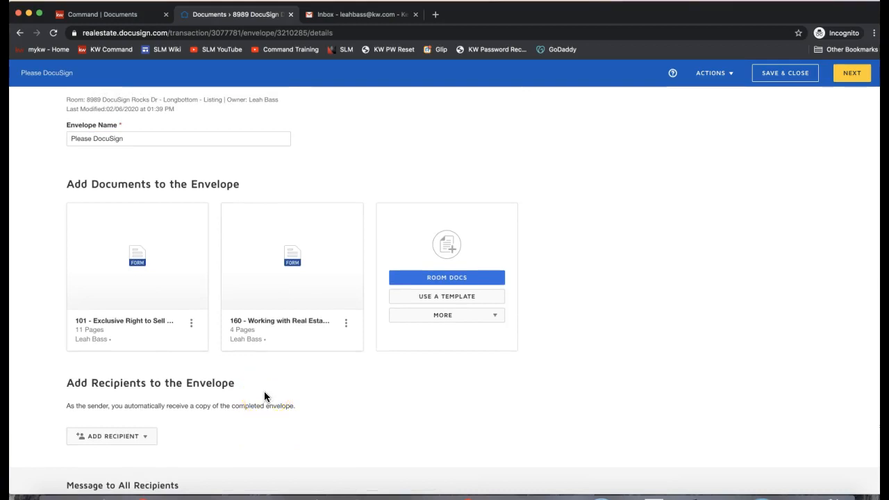
scroll(264, 396, "up", 1)
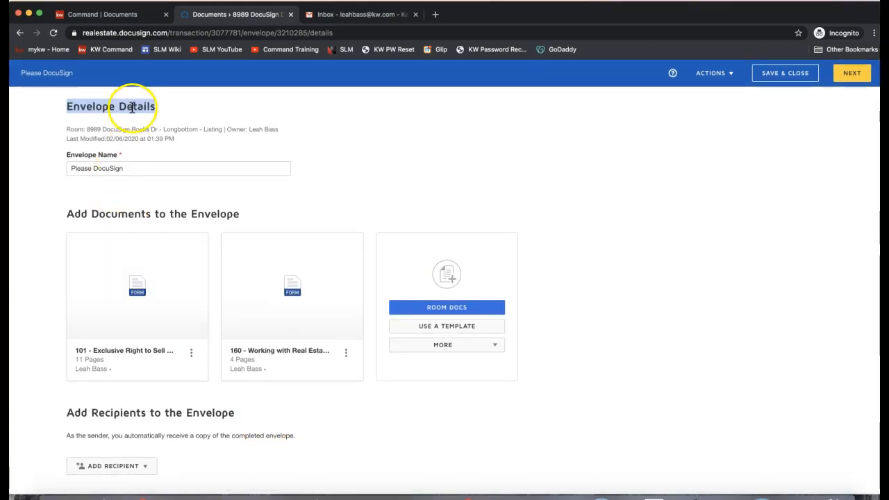
scroll(138, 174, "down", 2)
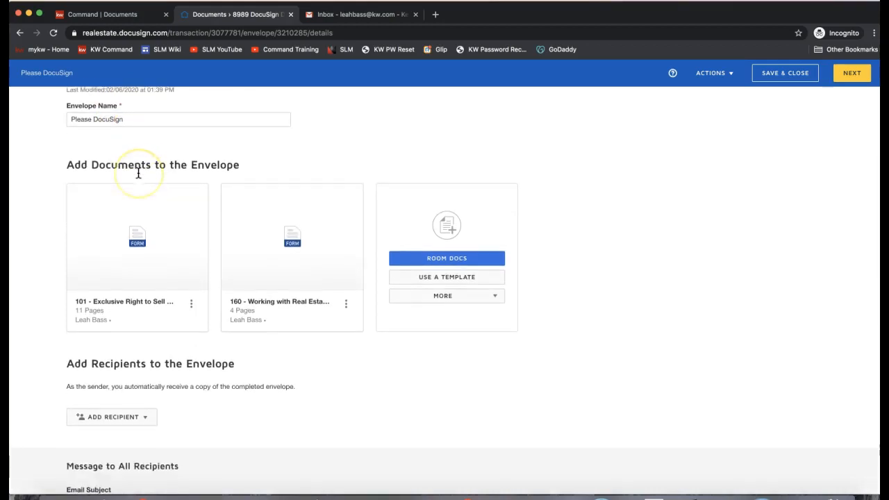
scroll(138, 174, "down", 4)
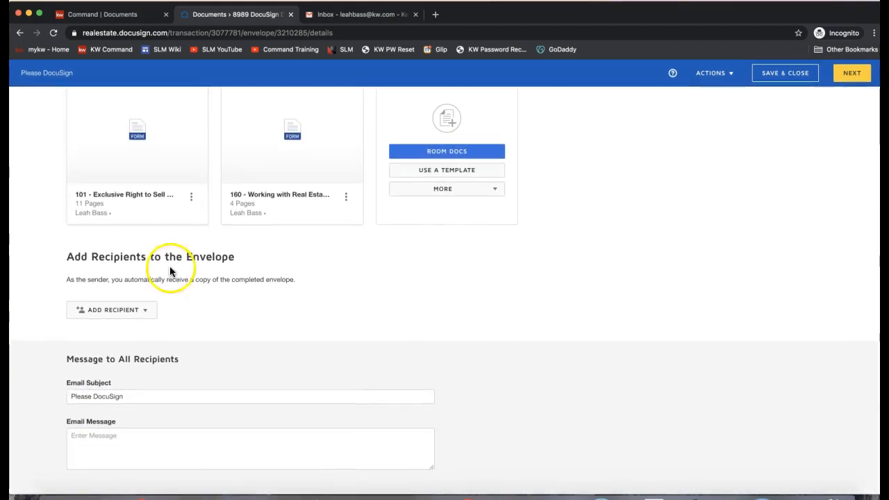
left_click_drag(66, 257, 242, 264)
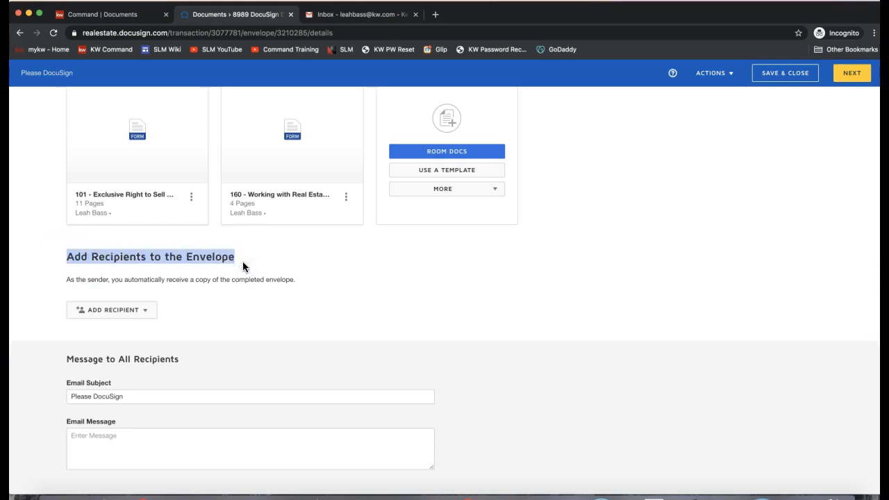
Step: Choose Pre-Tagged Roles as the way to add envelope recipients
left_click(91, 316)
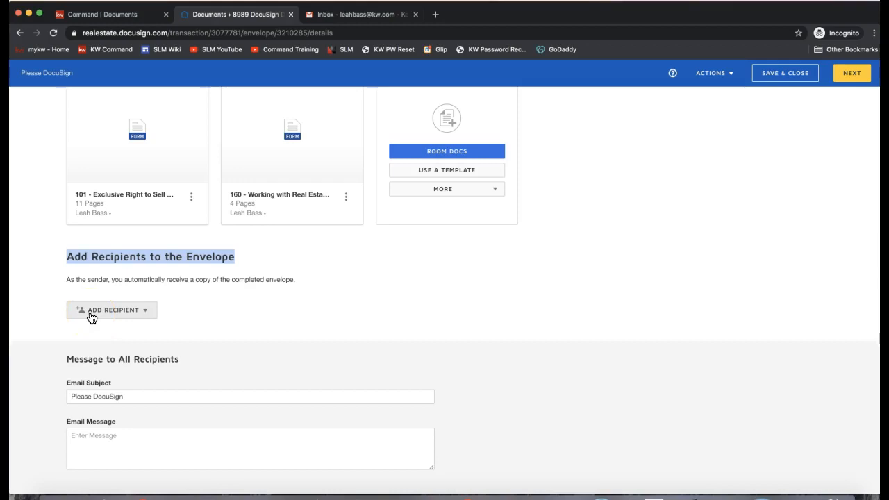
left_click(91, 316)
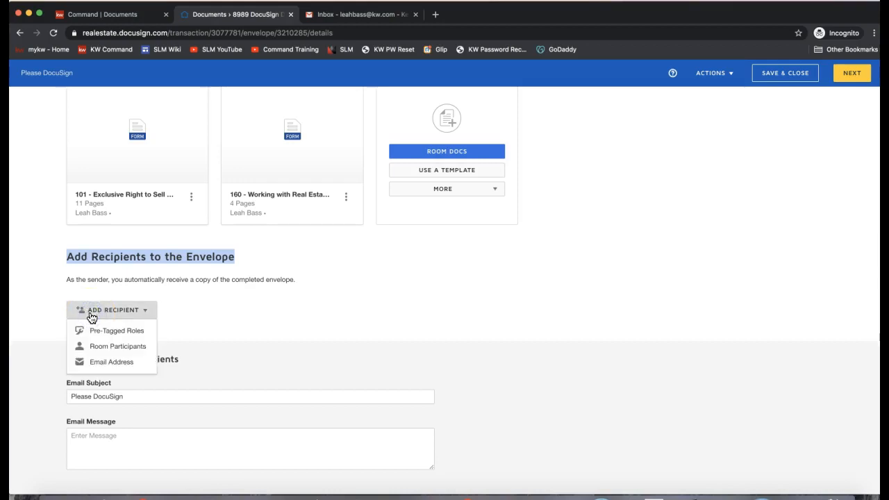
left_click(97, 336)
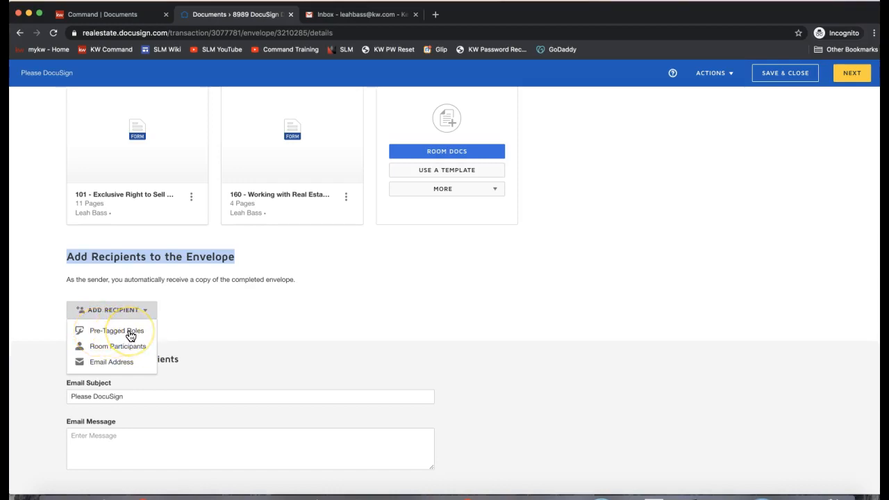
left_click(112, 369)
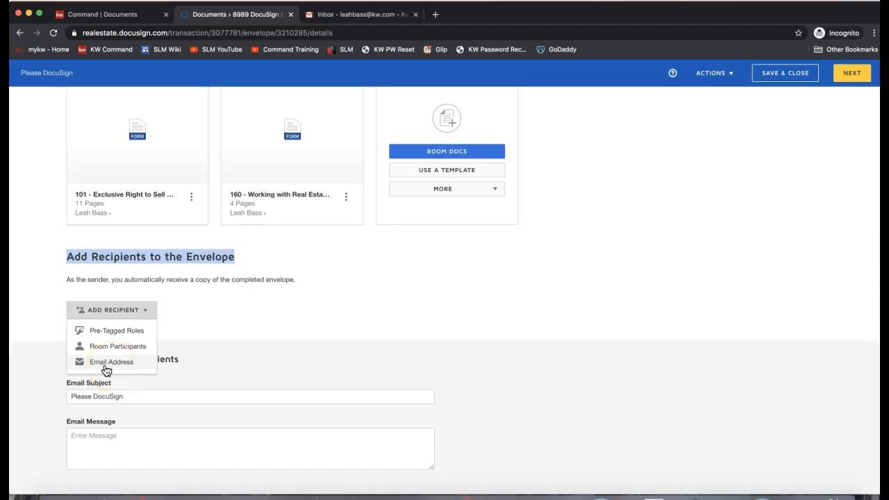
left_click(105, 334)
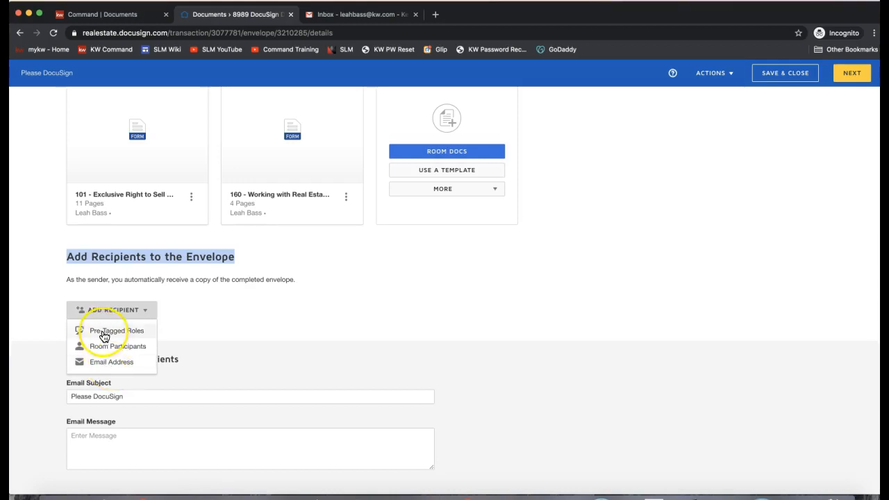
left_click(104, 334)
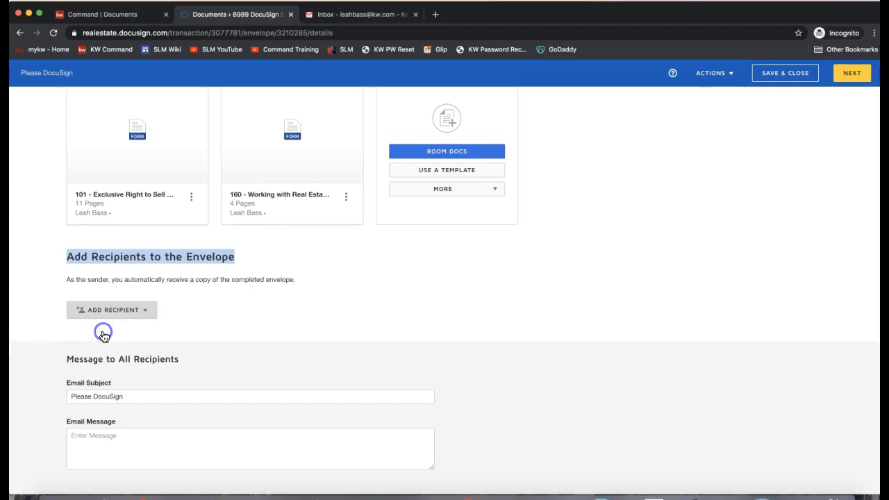
Step: Match the Seller One and Seller Two roles to the sellers' room contacts
left_click(272, 235)
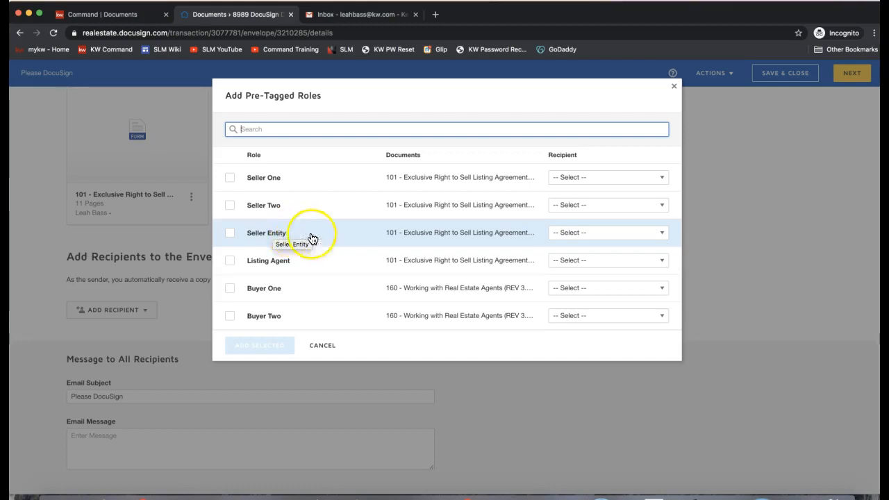
left_click(581, 182)
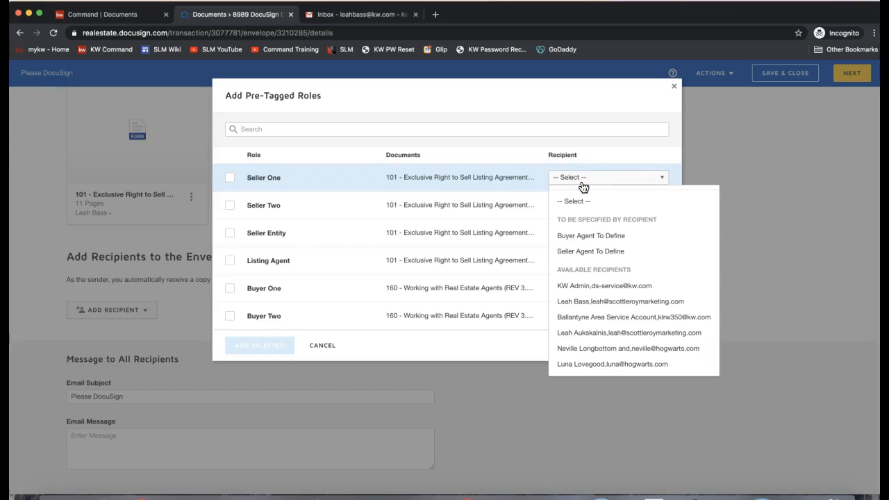
left_click(595, 348)
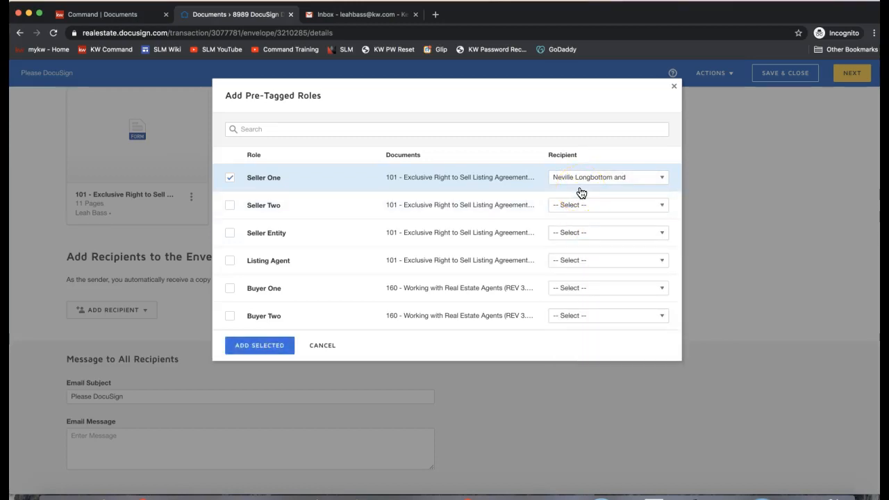
left_click(571, 205)
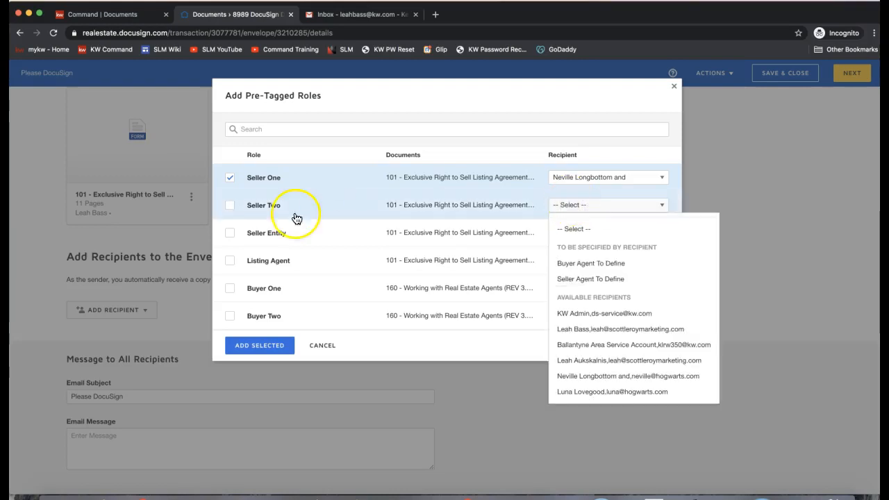
left_click(596, 394)
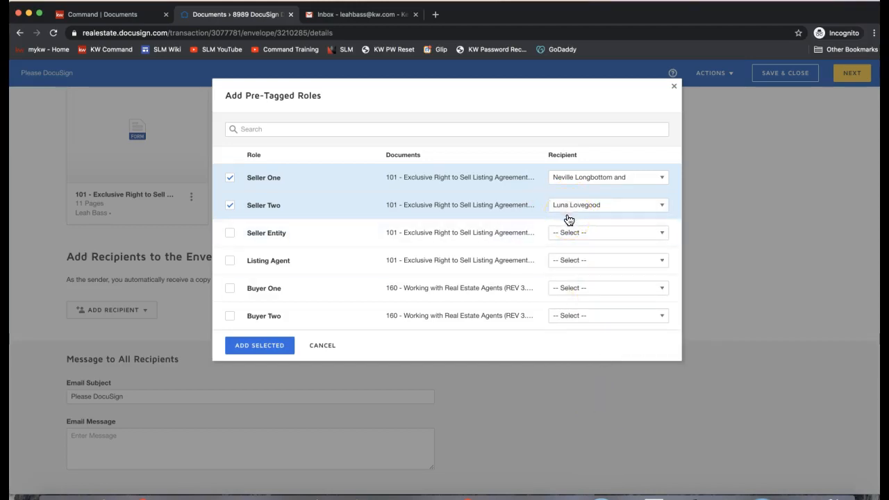
Step: Include the Listing Agent role with the agent's contact and add all three roles to the envelope
left_click(230, 261)
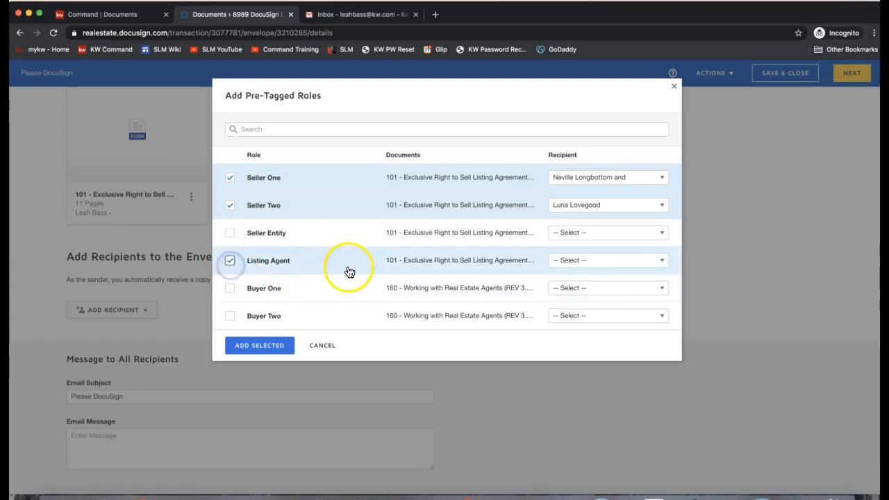
left_click(572, 264)
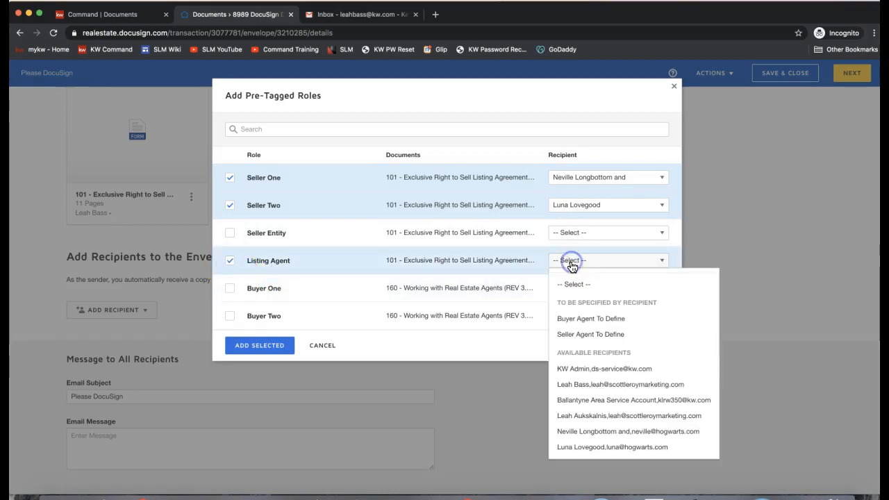
left_click(589, 416)
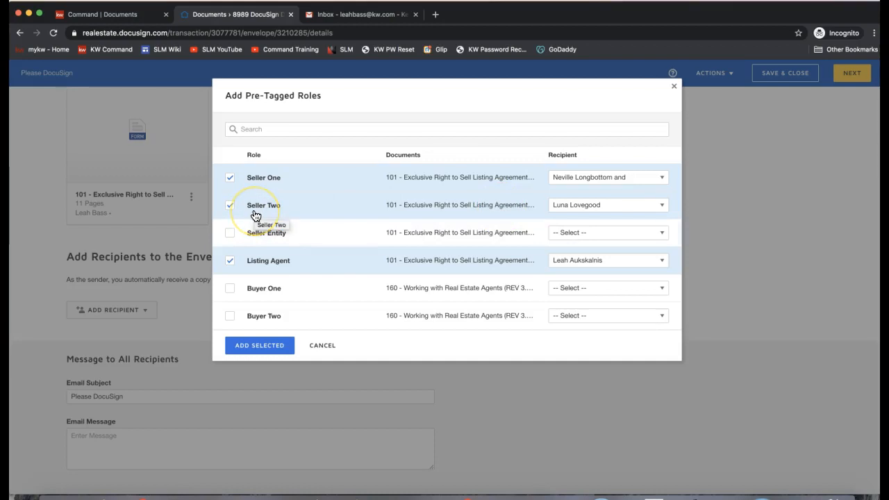
left_click(258, 354)
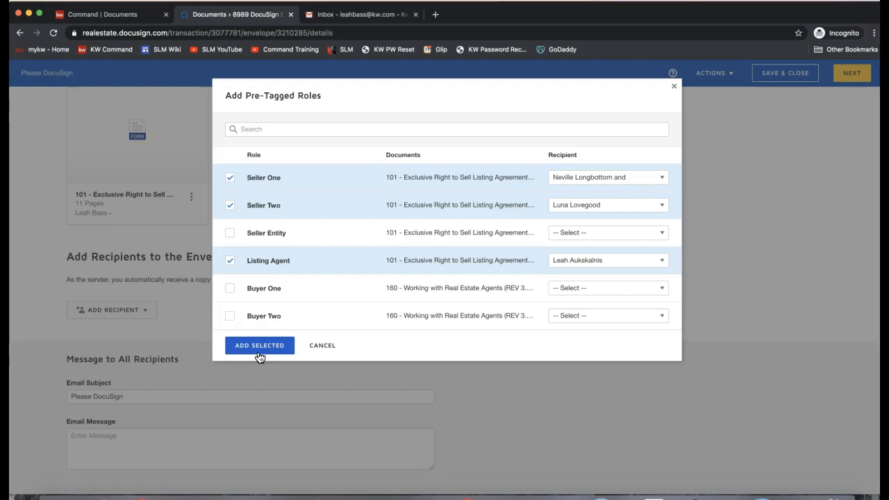
left_click(259, 349)
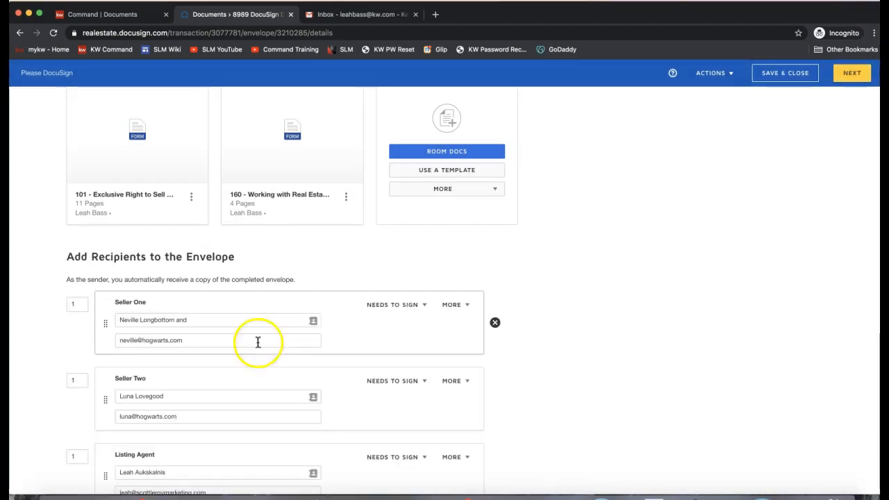
Step: Review Seller One's signing order and recipient name in the recipient list
scroll(216, 300, "down", 1)
scroll(215, 302, "down", 1)
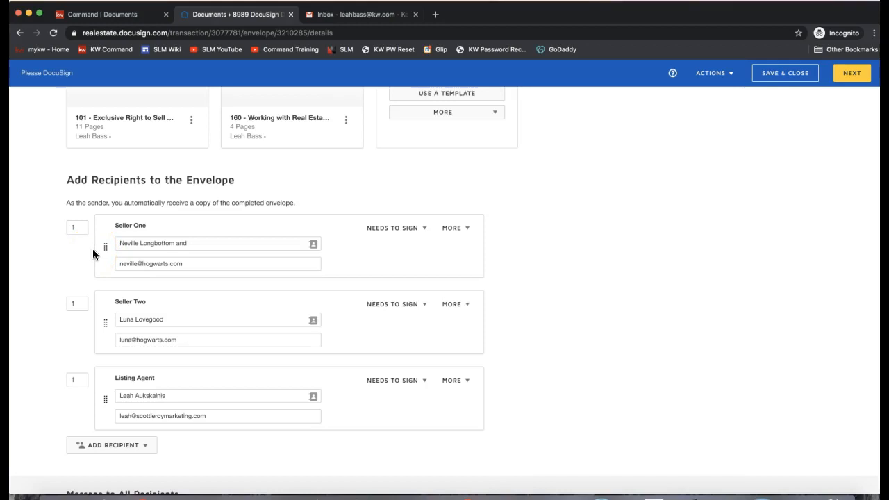
left_click(76, 227)
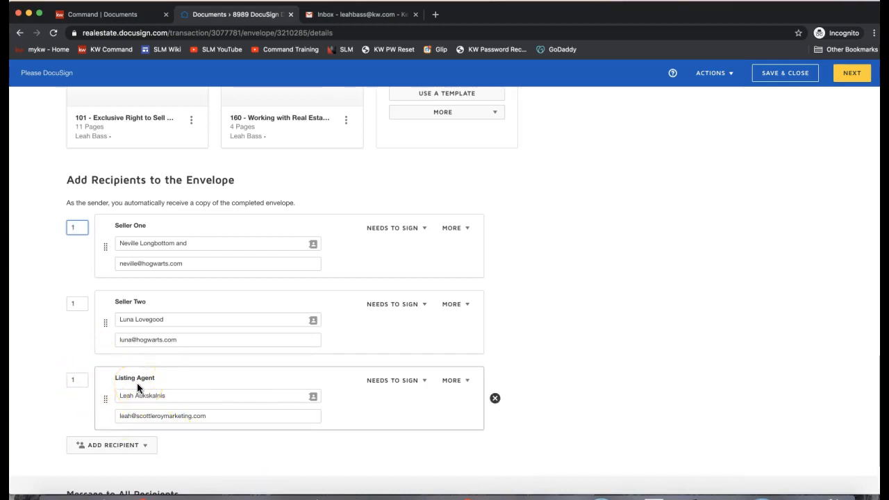
left_click(180, 242)
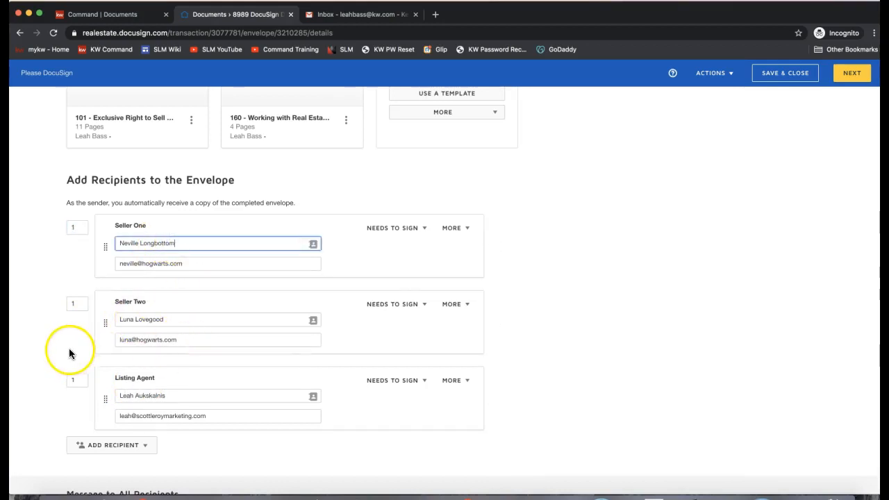
Step: Set the Listing Agent's signing order to 2, restore it to 1, and show Seller One's extra options
left_click(73, 380)
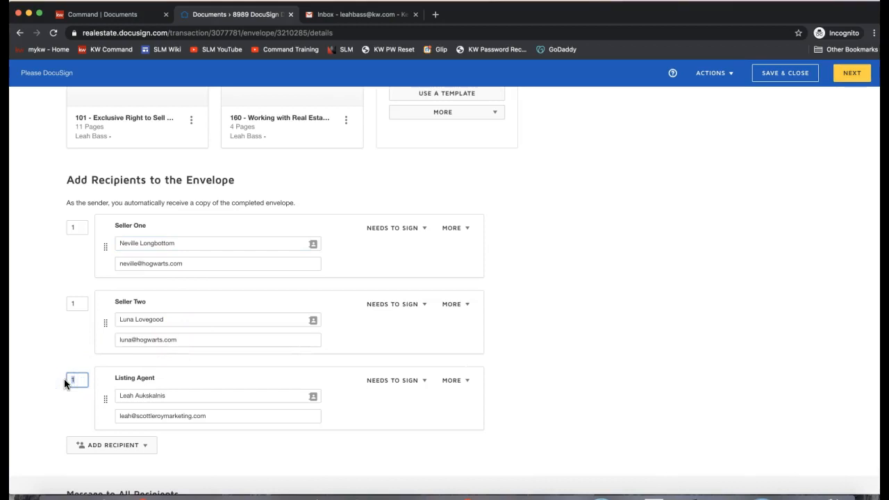
type("2")
left_click(28, 357)
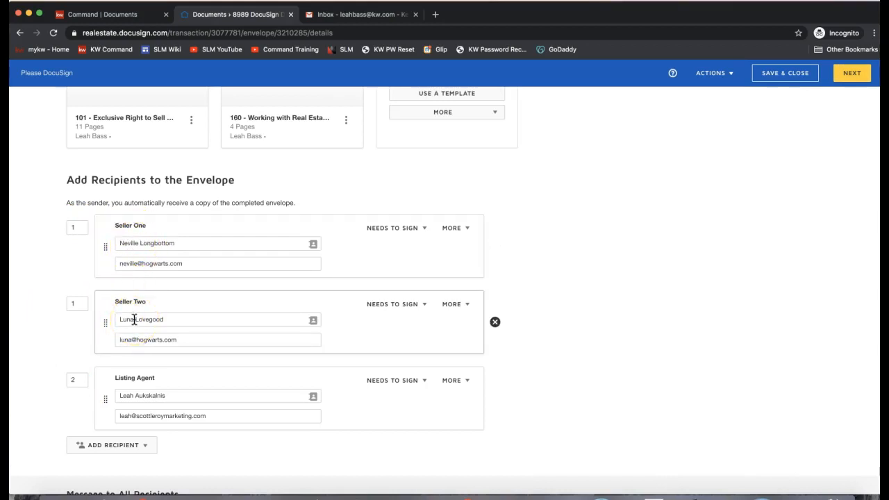
left_click(77, 380)
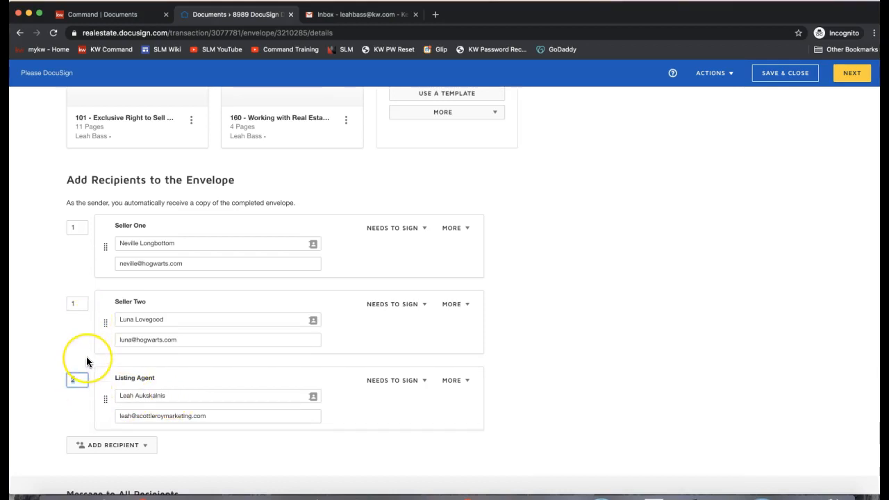
type("1")
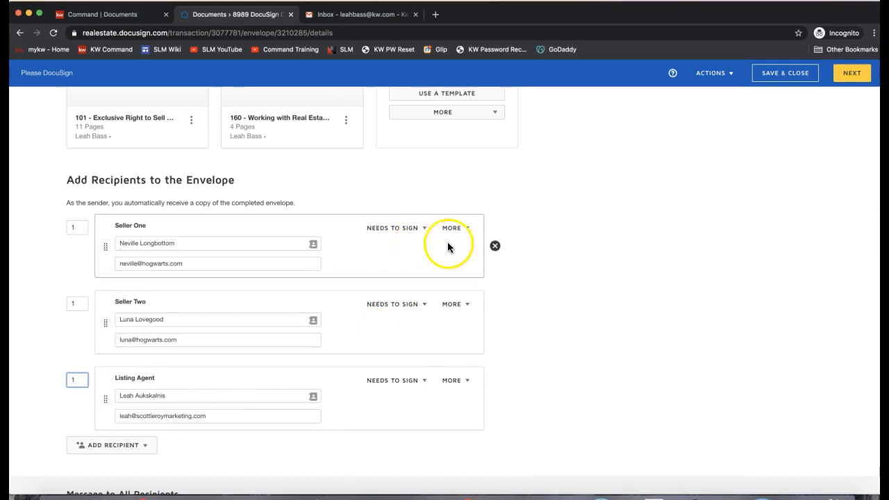
left_click(452, 229)
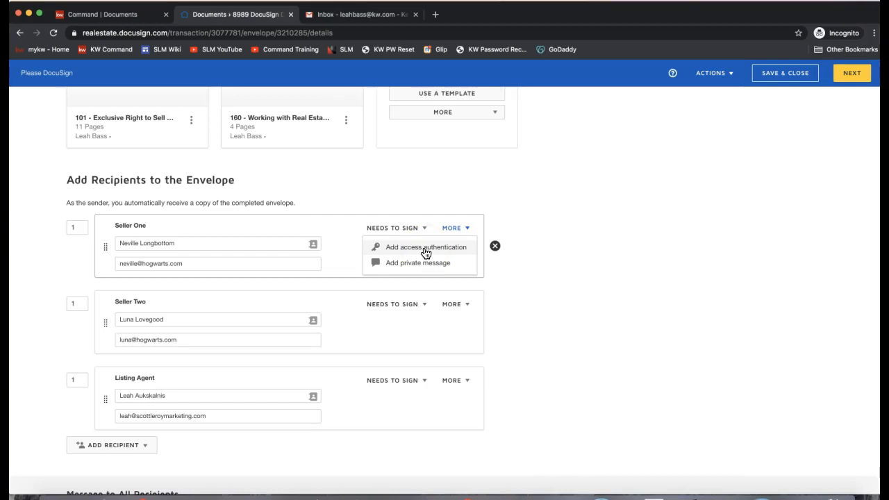
left_click(401, 252)
left_click(435, 250)
left_click(169, 309)
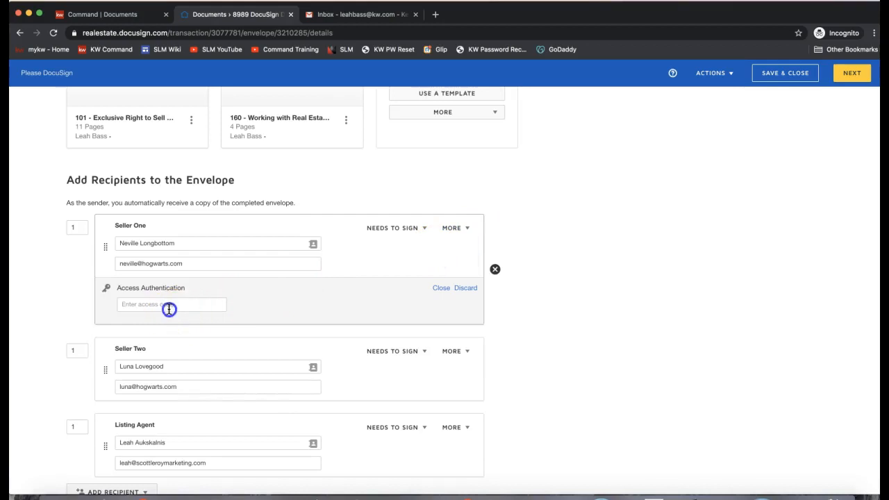
type("1234")
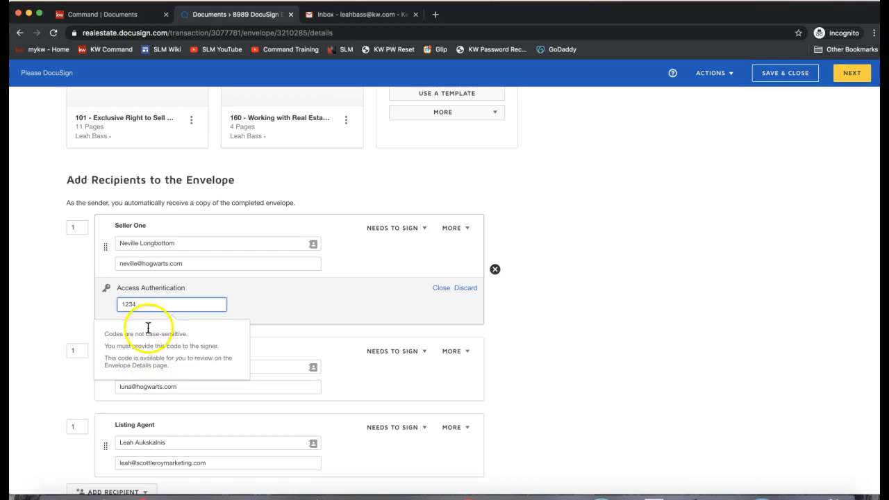
left_click(132, 303)
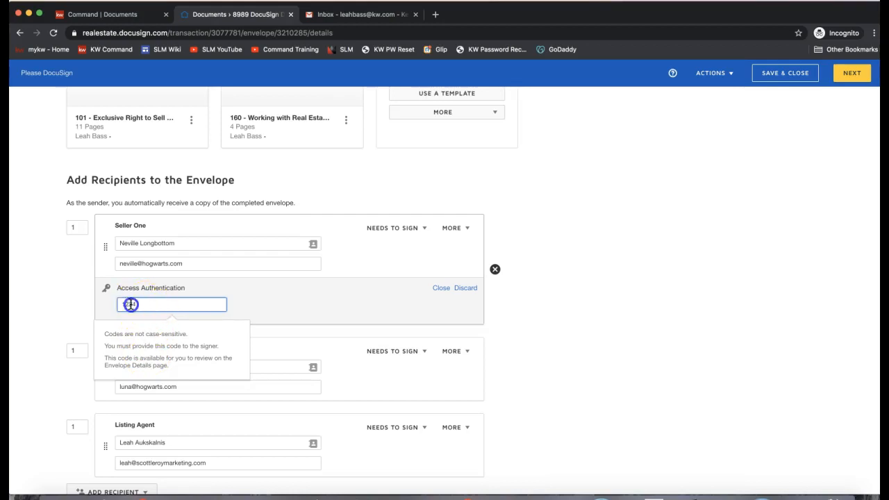
left_click(463, 288)
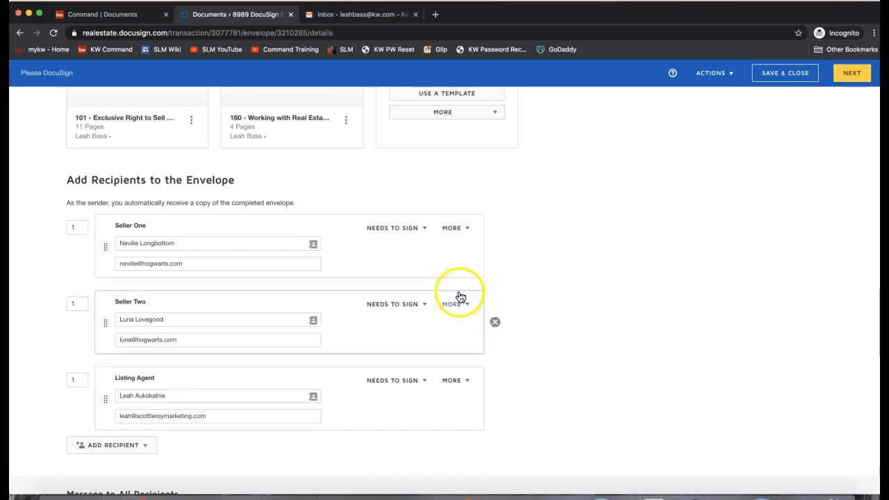
left_click(387, 229)
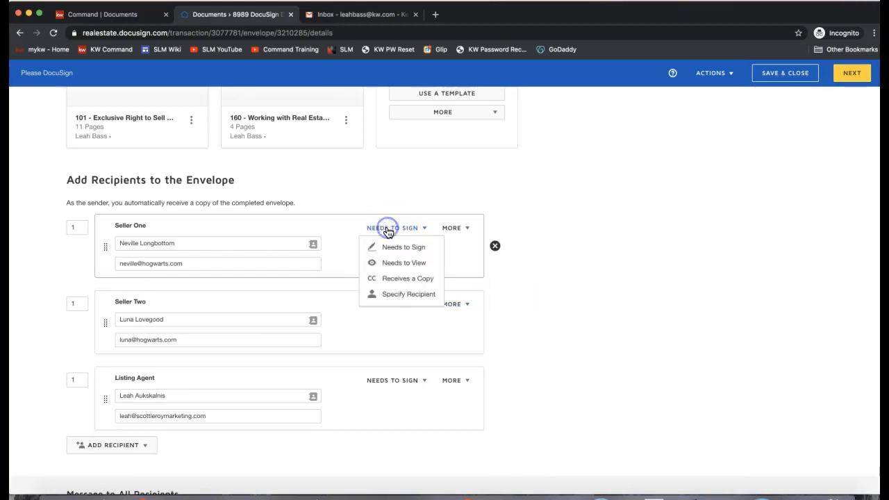
left_click(407, 267)
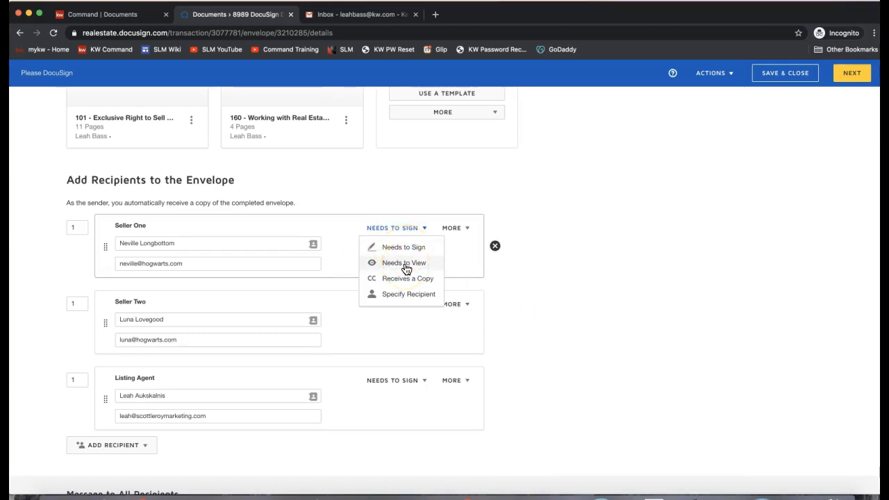
left_click(391, 270)
left_click(493, 225)
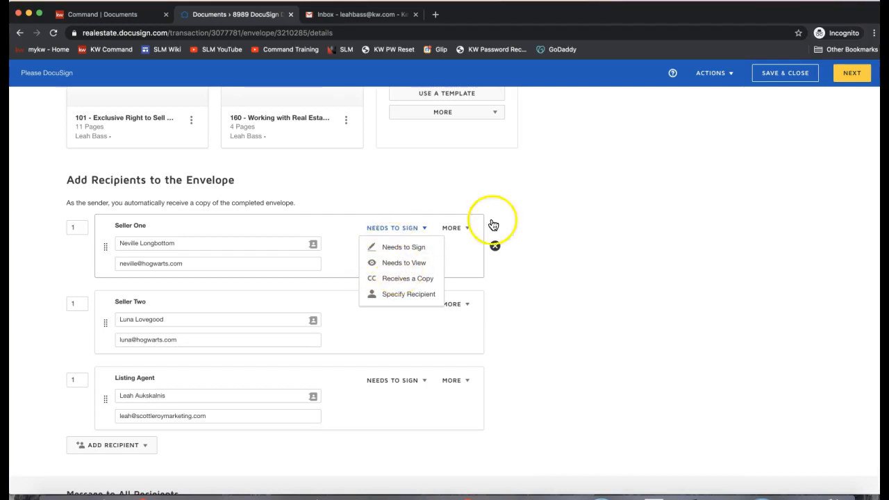
left_click(538, 382)
scroll(538, 382, "down", 1)
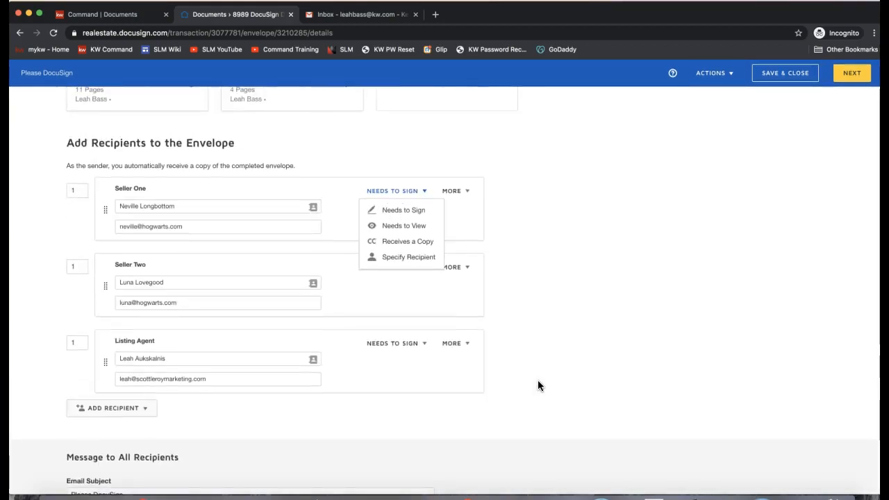
scroll(538, 382, "up", 2)
left_click(551, 341)
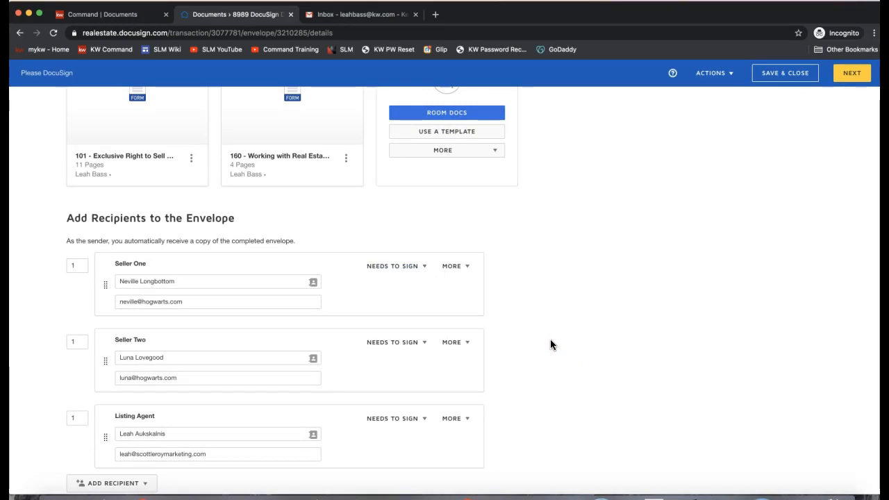
scroll(808, 308, "up", 3)
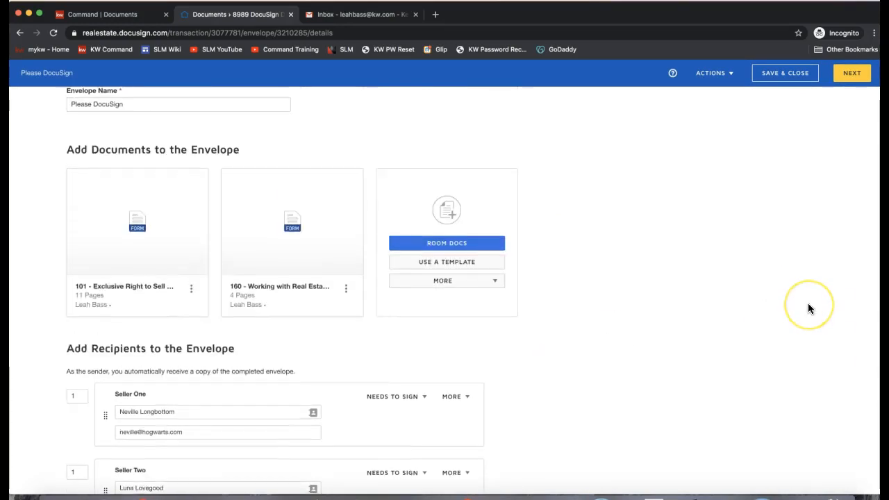
left_click(857, 78)
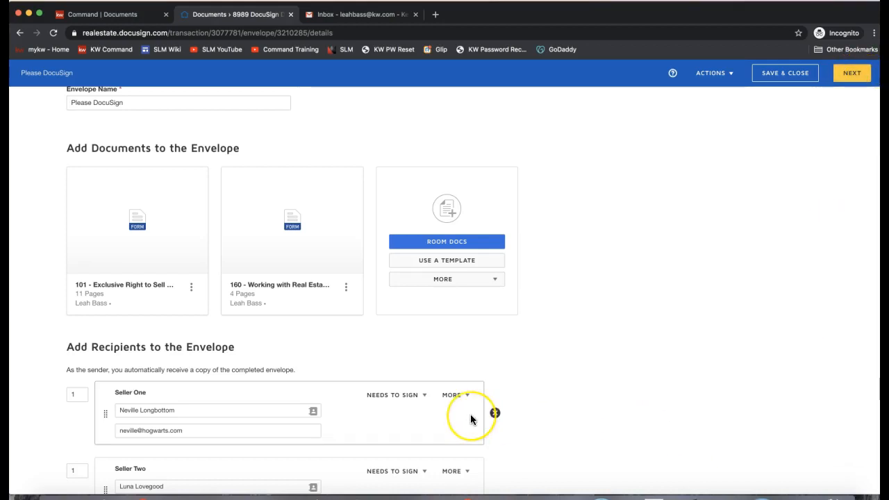
scroll(471, 420, "up", 2)
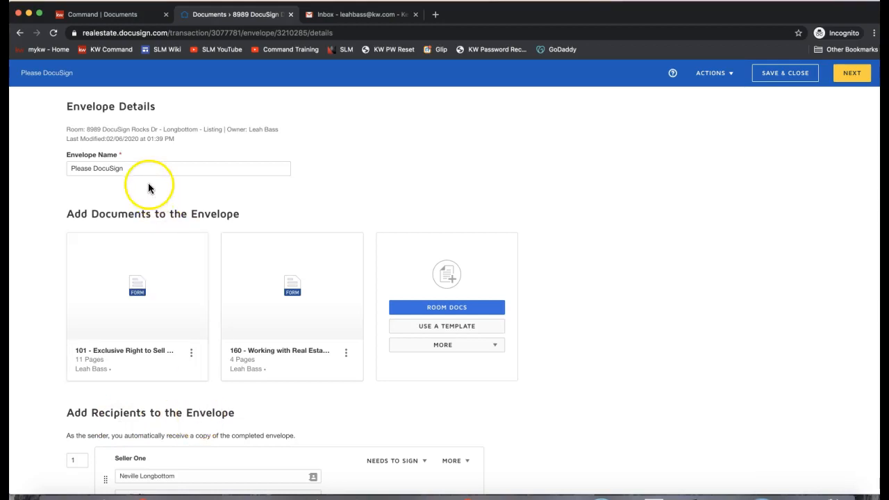
Step: Append ' - Listing Agreement & WWREA' to the envelope name 'Please DocuSign'
triple_click(79, 155)
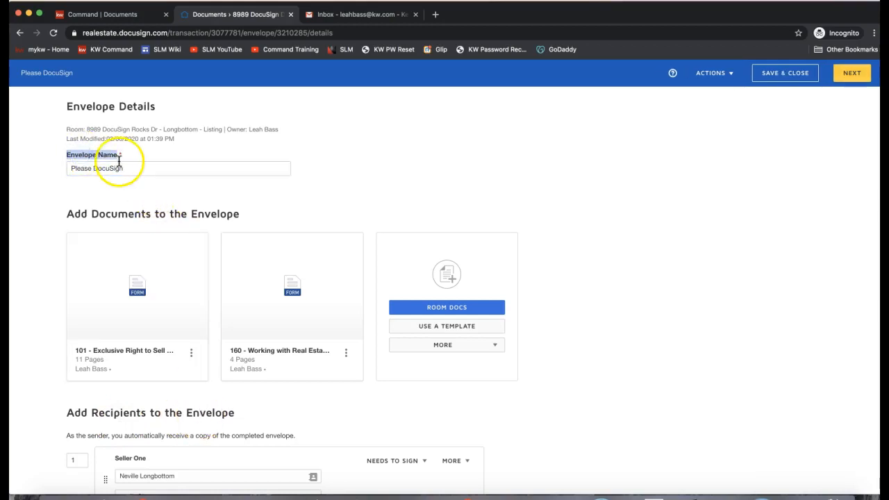
left_click(136, 165)
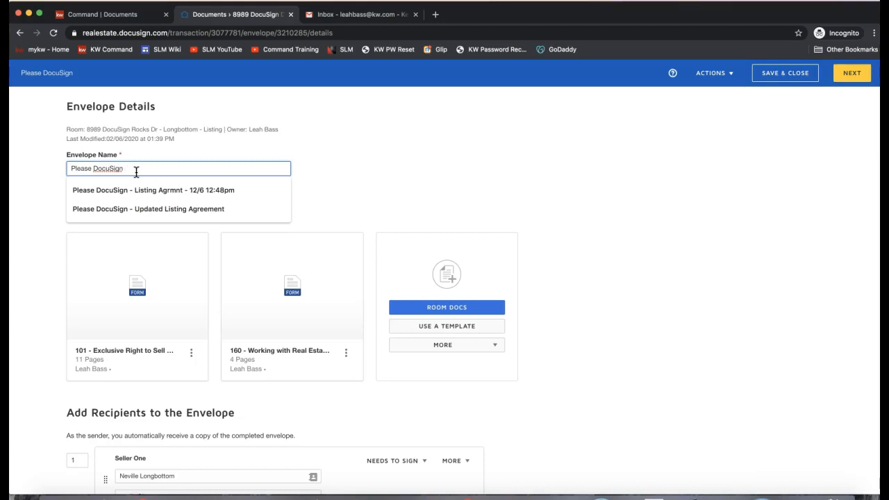
type("- List")
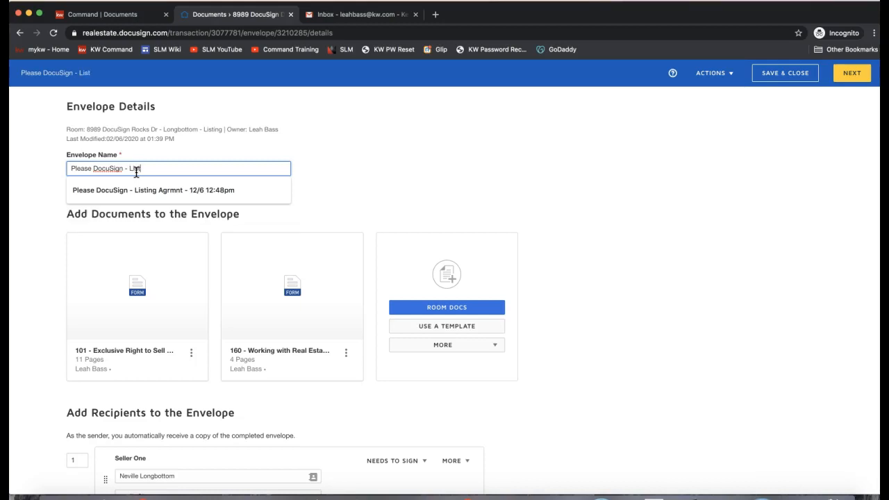
type("ing Agreem")
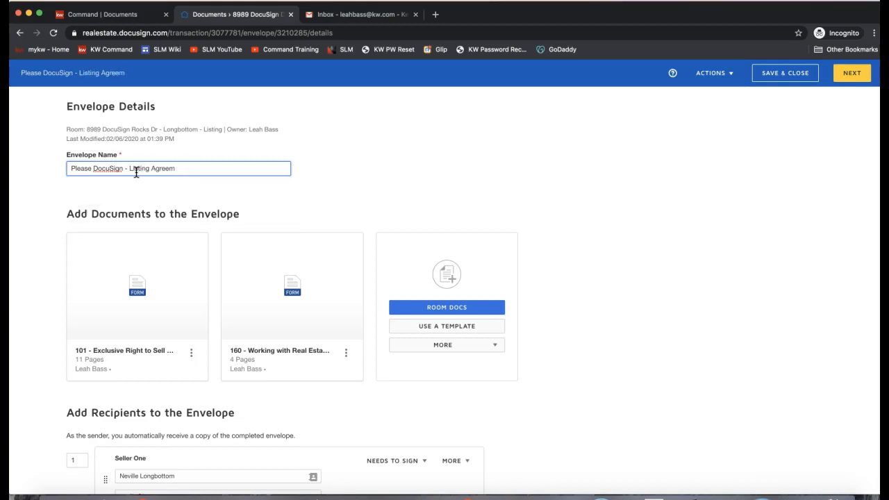
type("ent & WWRE")
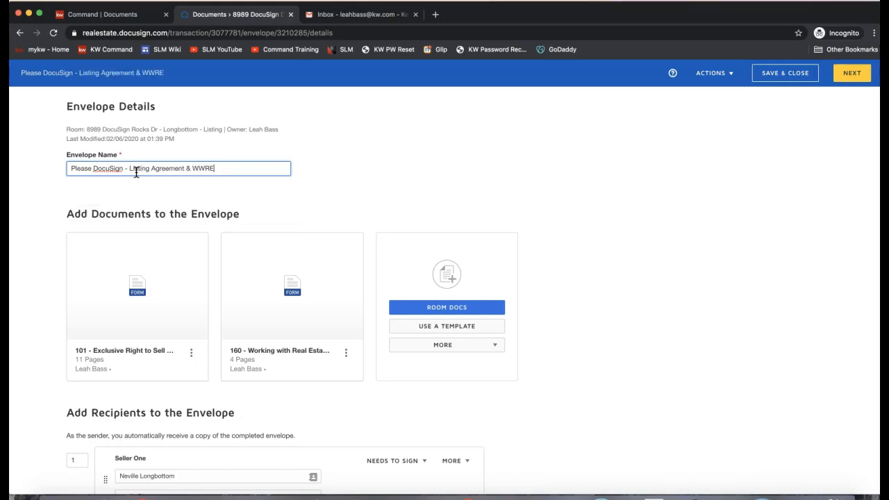
type("A")
Step: Move the 160 Working with Real Estate Agents form ahead of the 101 listing agreement in the envelope
mouse_move(162, 285)
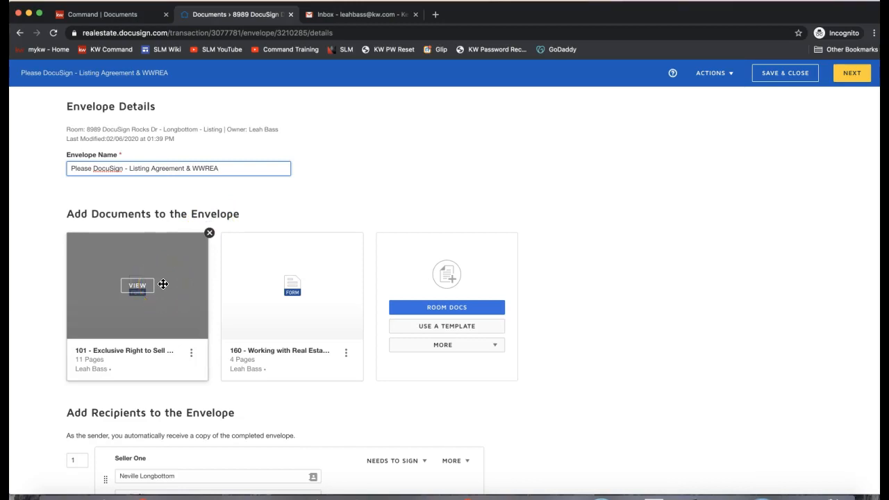
mouse_move(234, 260)
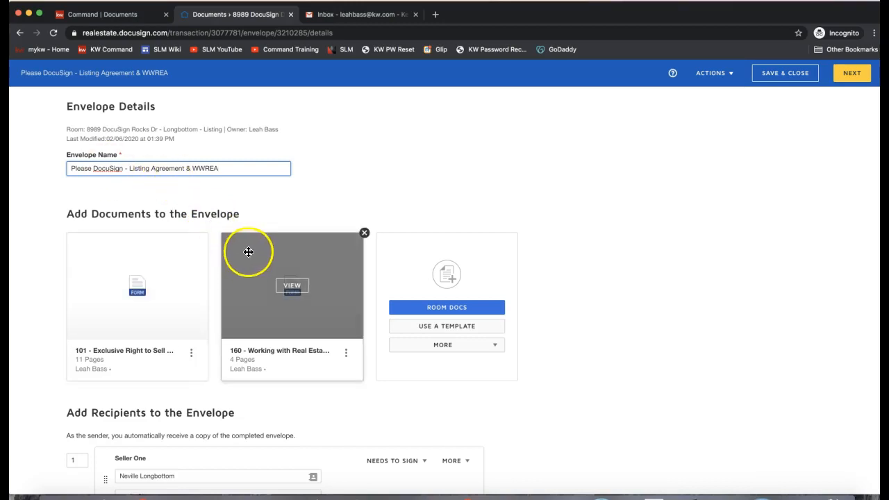
left_click_drag(266, 312, 95, 313)
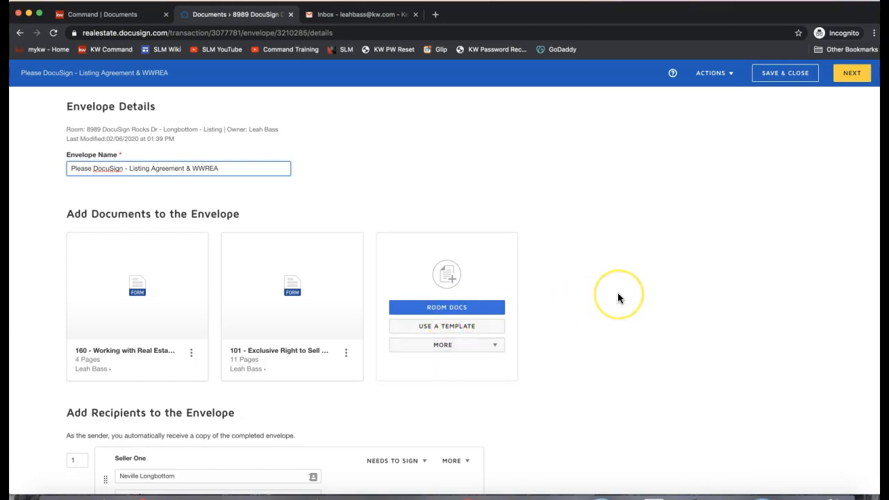
Step: Write the email message 'Hi there! Please see the forms to sign as we discussed on the phone…'
scroll(617, 298, "down", 3)
scroll(618, 298, "down", 7)
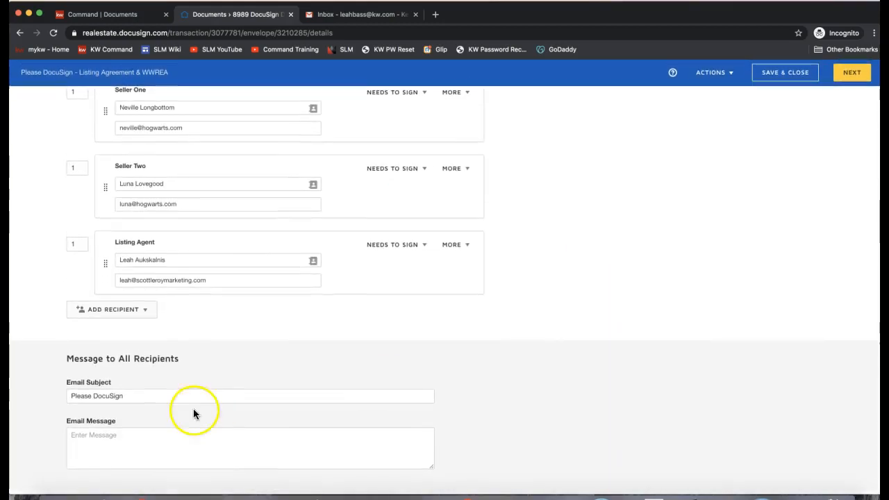
left_click(149, 398)
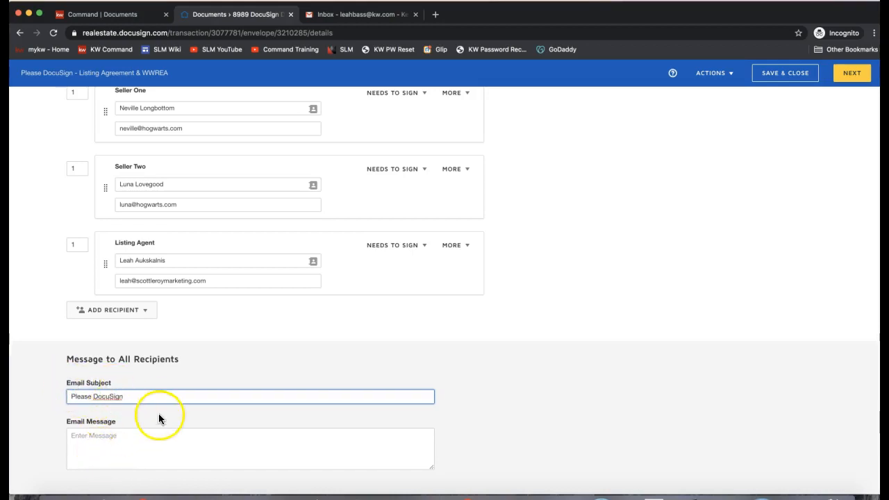
left_click(121, 440)
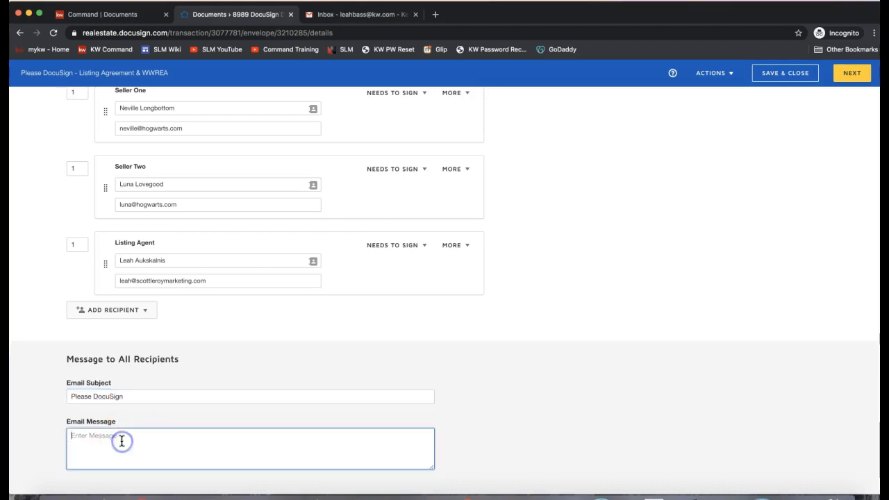
type("Hi there! Please see the forms to sign ")
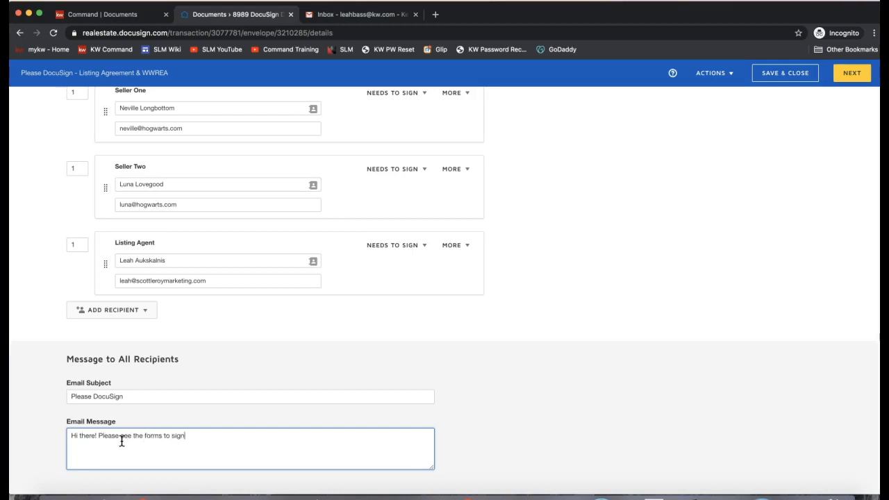
type("as we discussed on the phone. If you have any q")
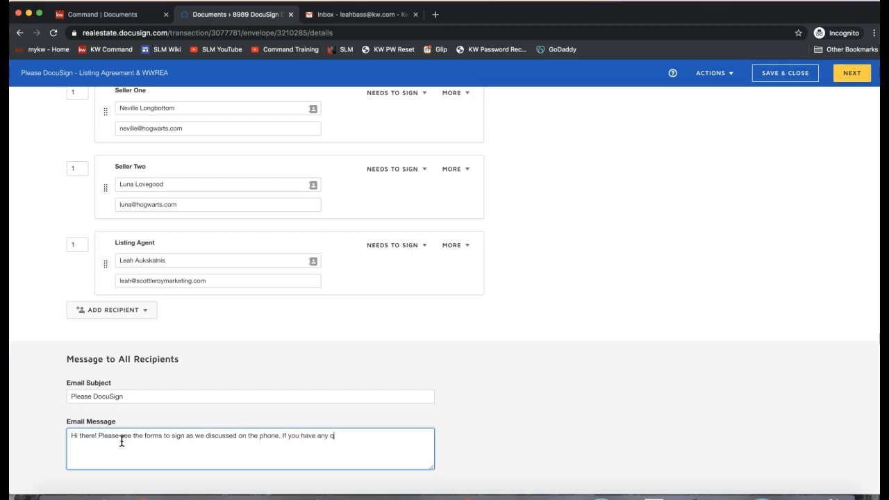
type("uestions, let me know!")
scroll(507, 366, "up", 10)
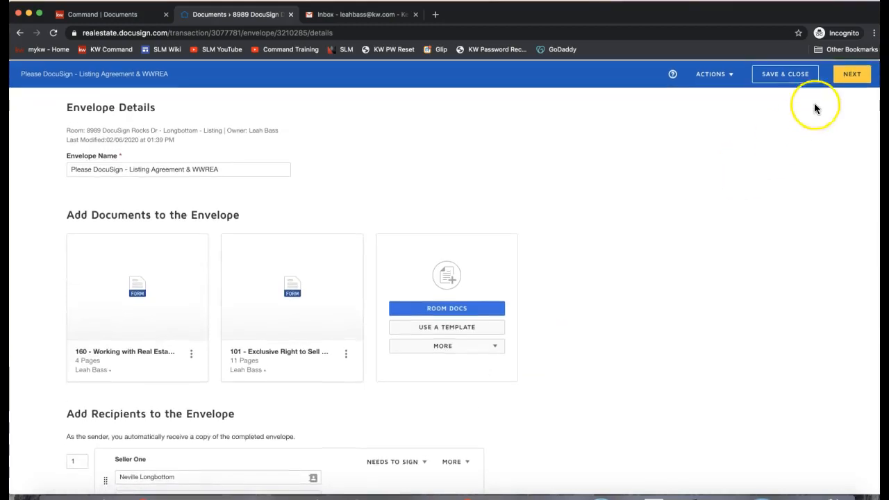
left_click(854, 82)
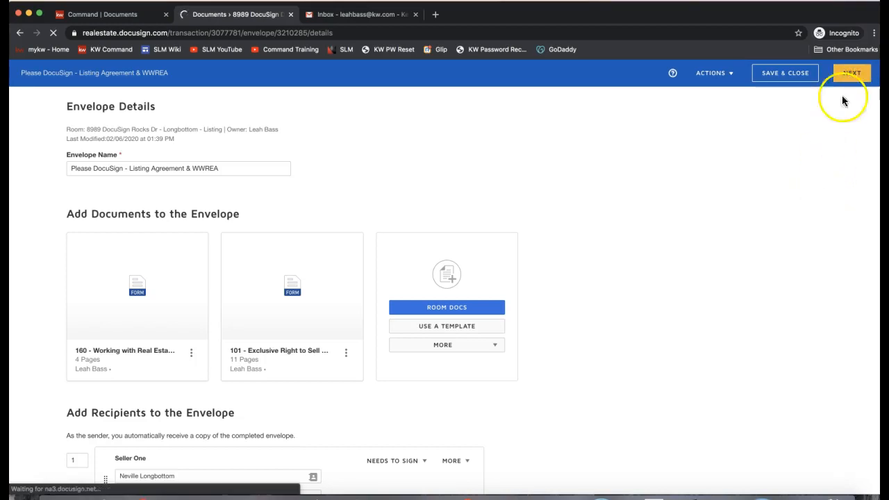
left_click(849, 76)
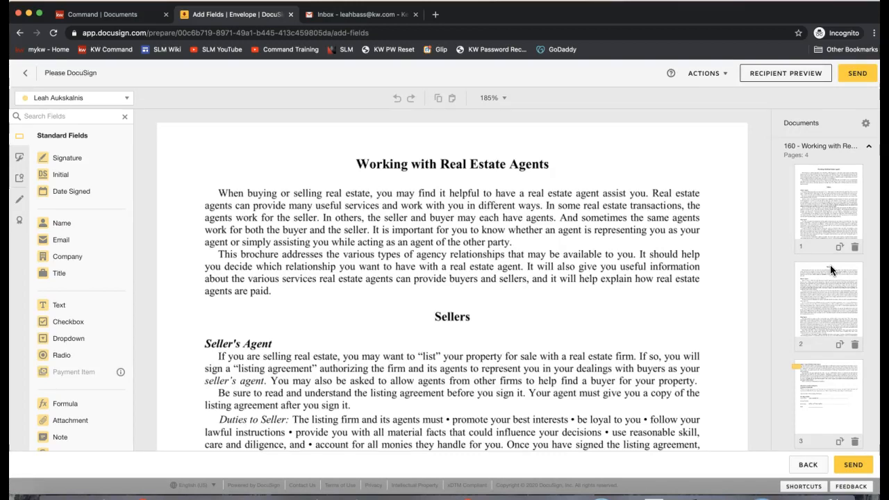
scroll(464, 241, "down", 20)
scroll(464, 243, "up", 3)
scroll(464, 243, "down", 12)
scroll(464, 246, "down", 3)
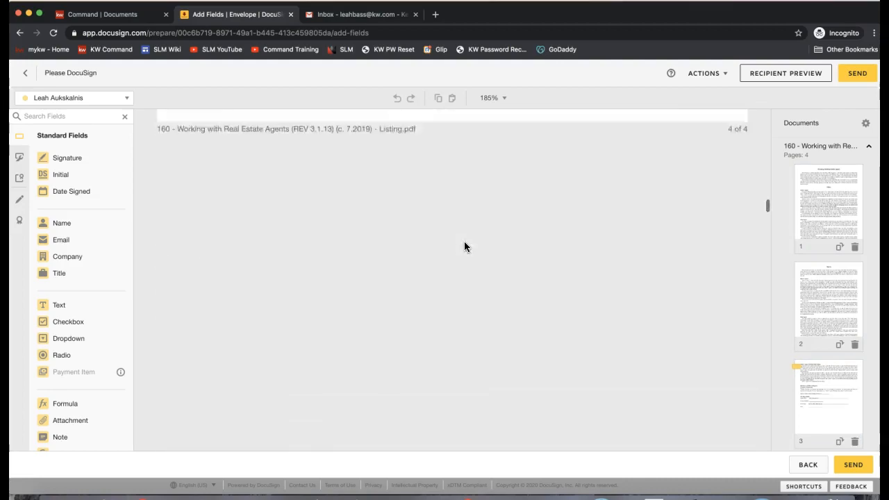
scroll(464, 246, "down", 14)
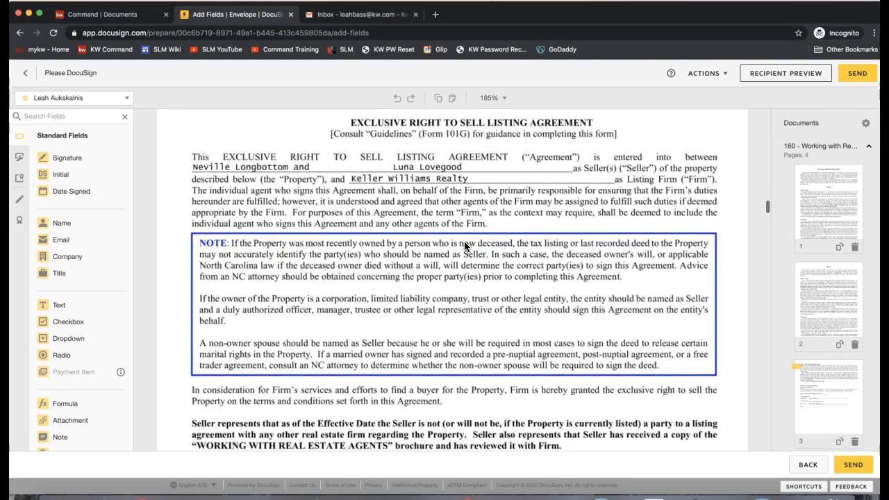
scroll(464, 246, "down", 2)
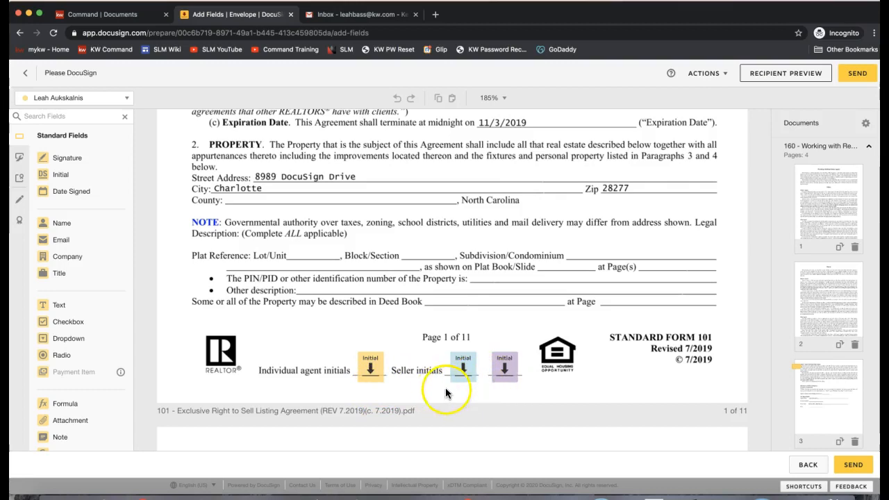
left_click(59, 101)
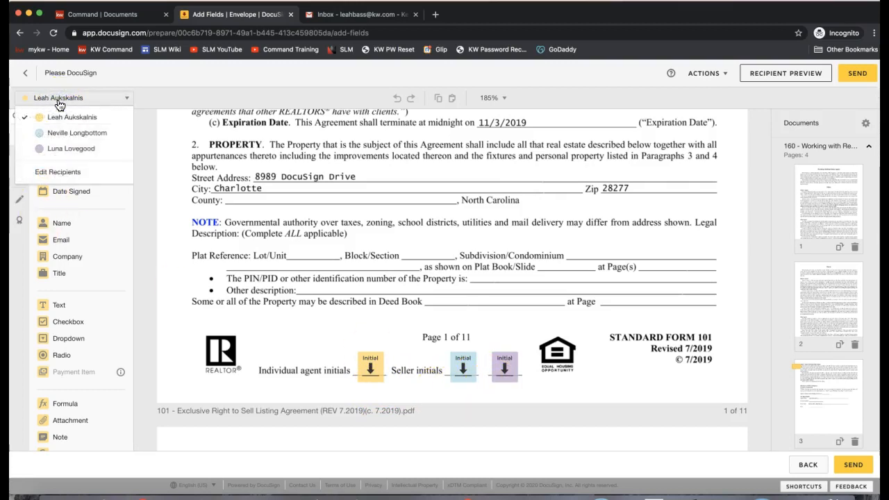
left_click(58, 149)
left_click(496, 322)
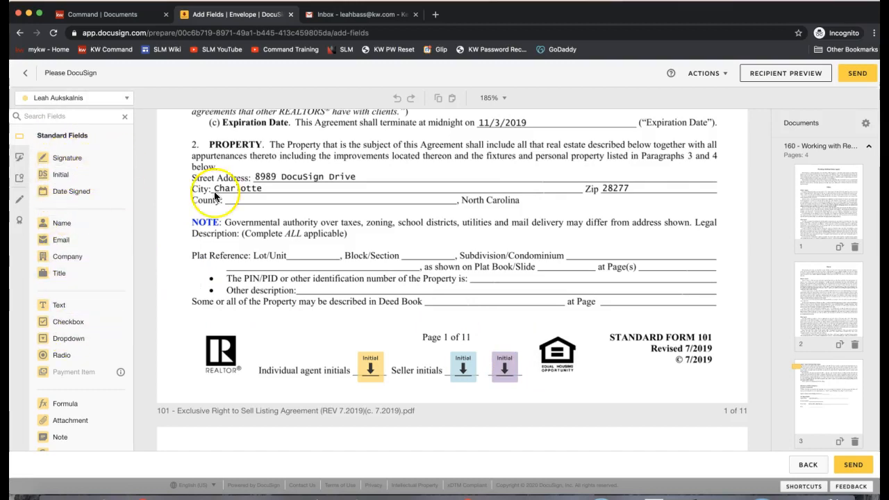
scroll(216, 197, "up", 3)
scroll(215, 197, "up", 10)
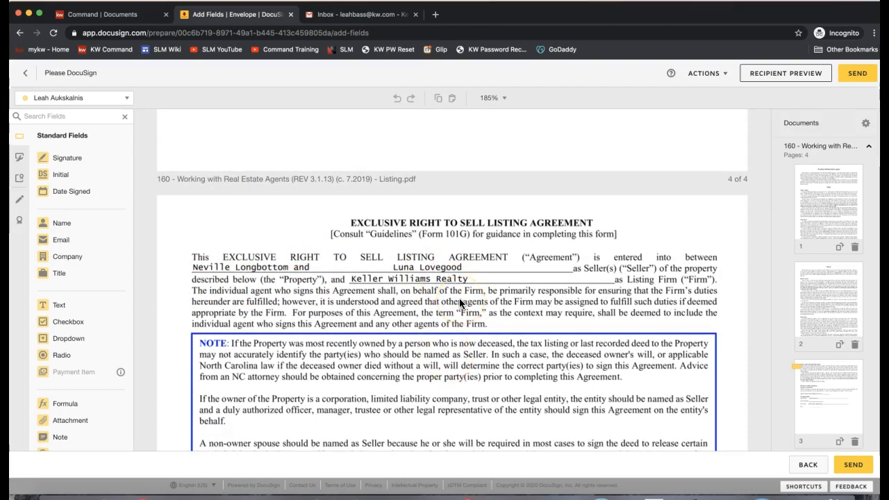
left_click(704, 238)
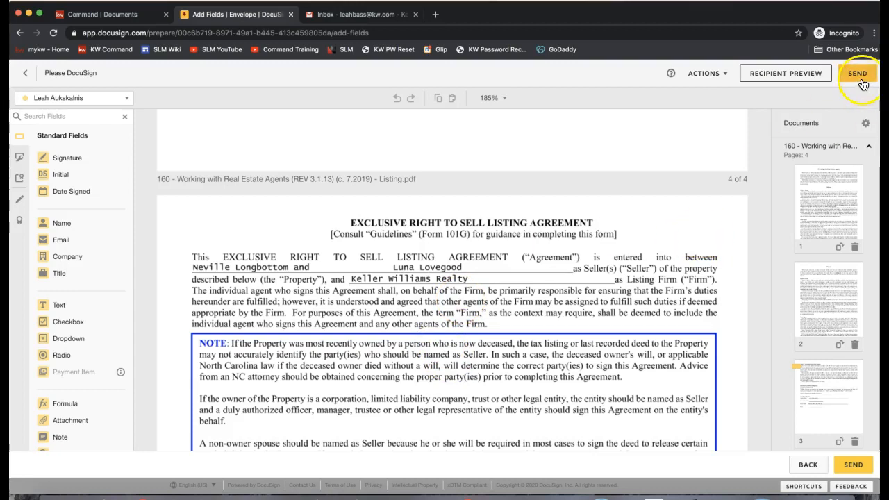
Step: Preview the envelope as the first seller at tablet, phone and desktop sizes
left_click(780, 81)
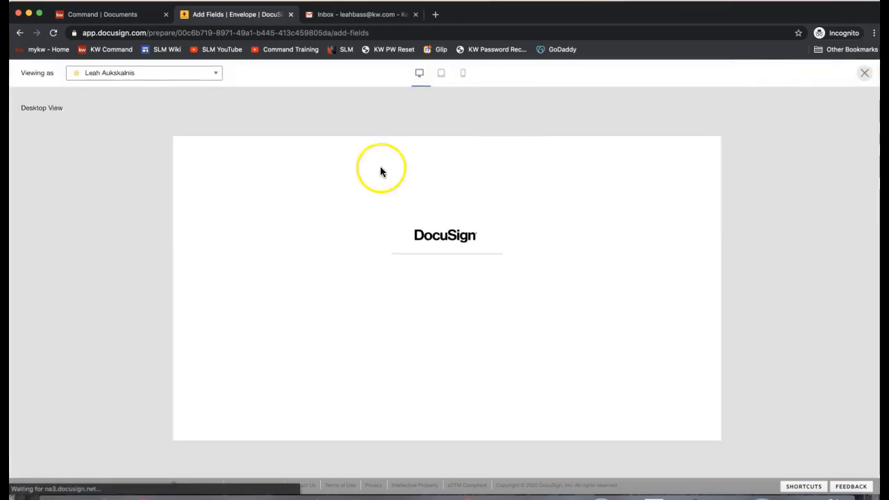
left_click(158, 75)
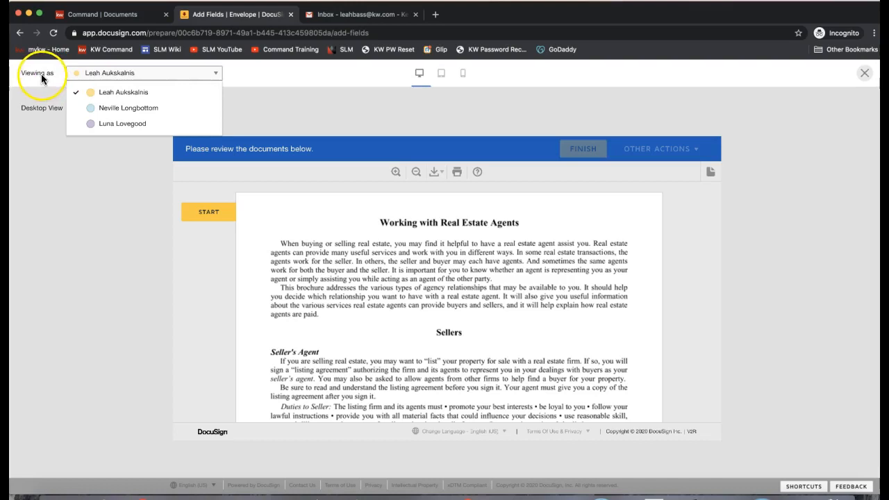
left_click(127, 111)
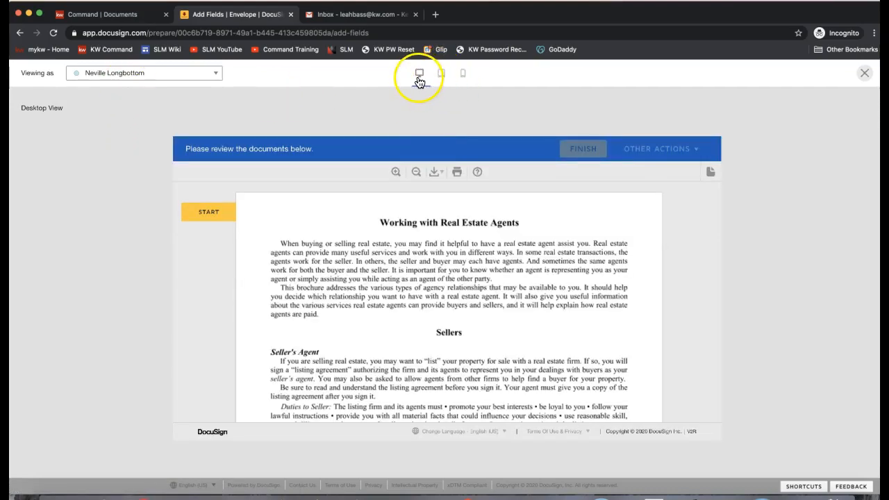
left_click(442, 78)
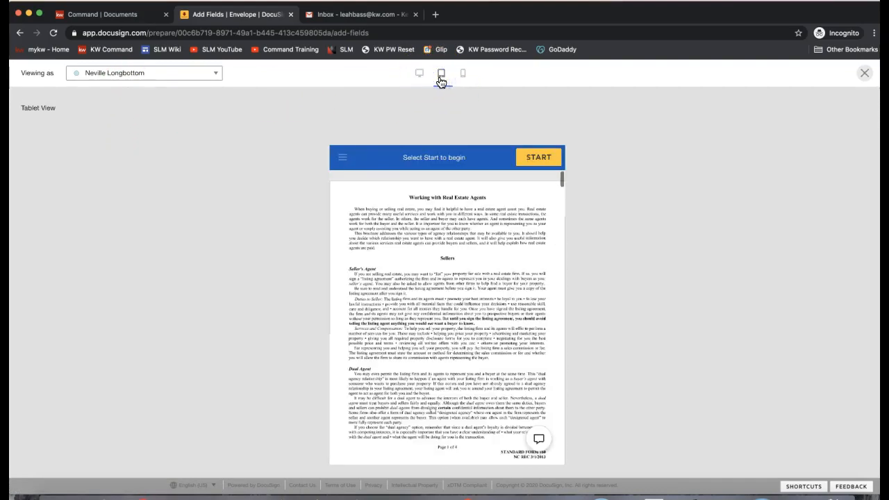
left_click(459, 81)
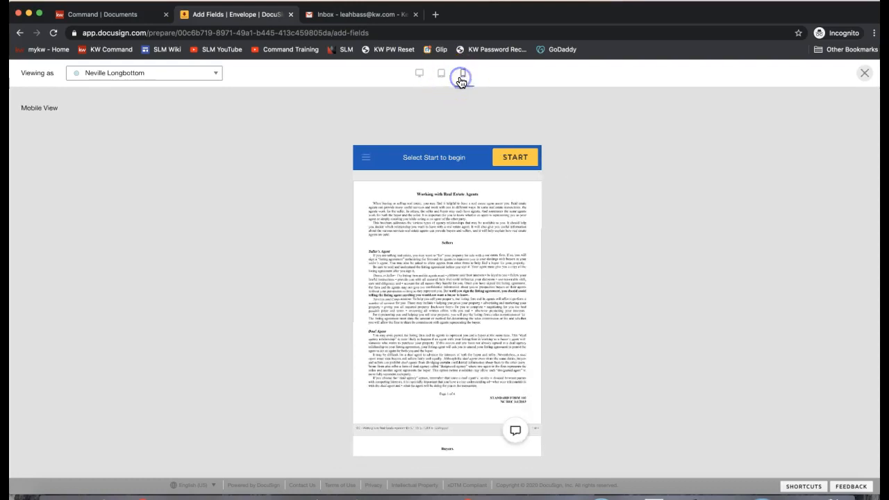
left_click(419, 74)
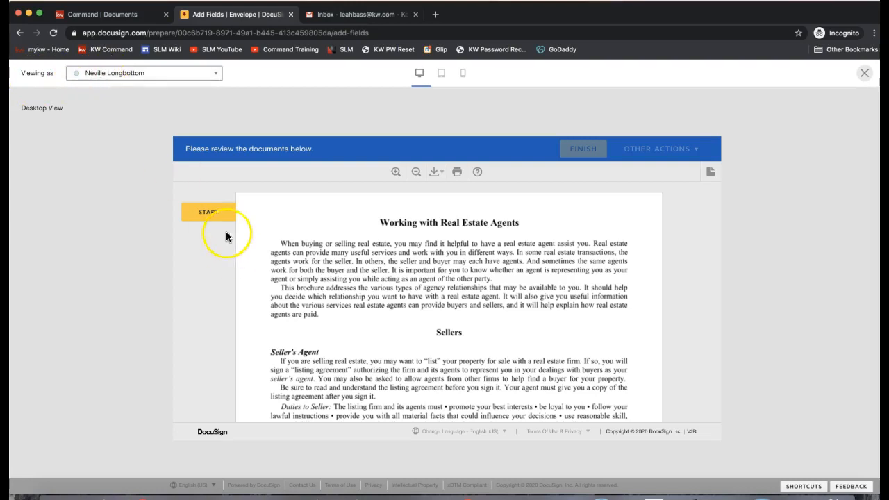
Step: Step through the preview's signature and required seller initial fields
left_click(209, 214)
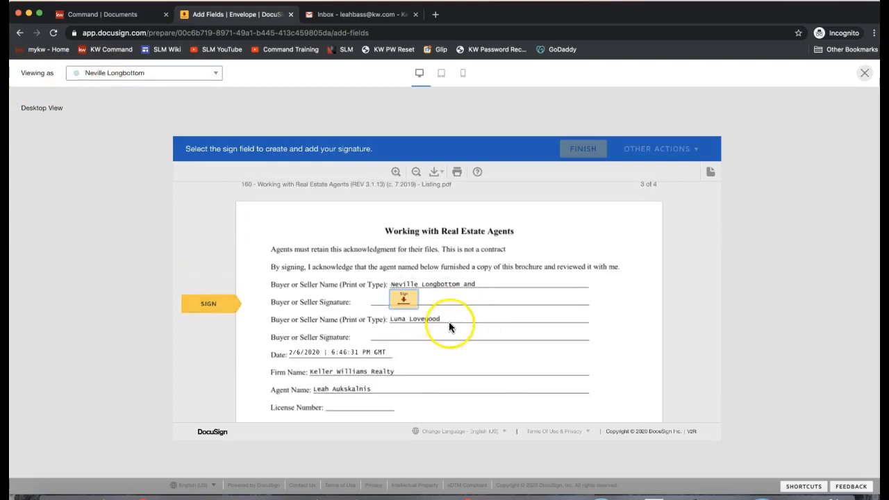
left_click(400, 301)
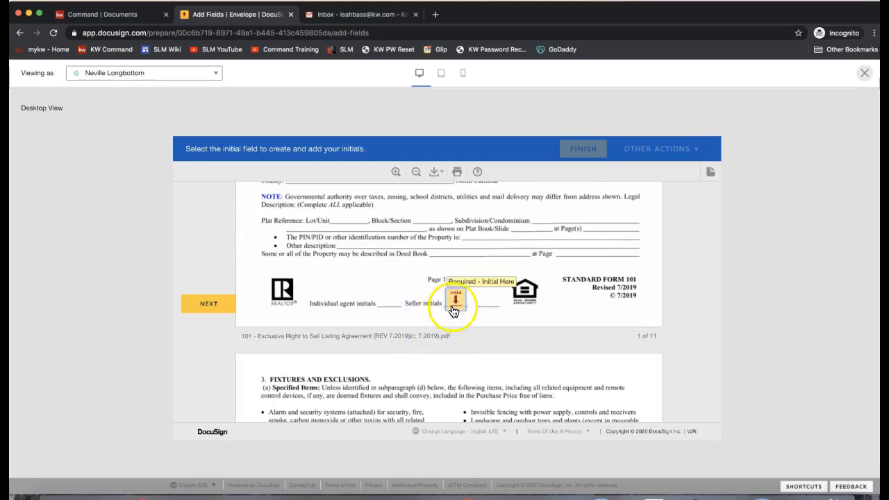
left_click(453, 307)
left_click(453, 307)
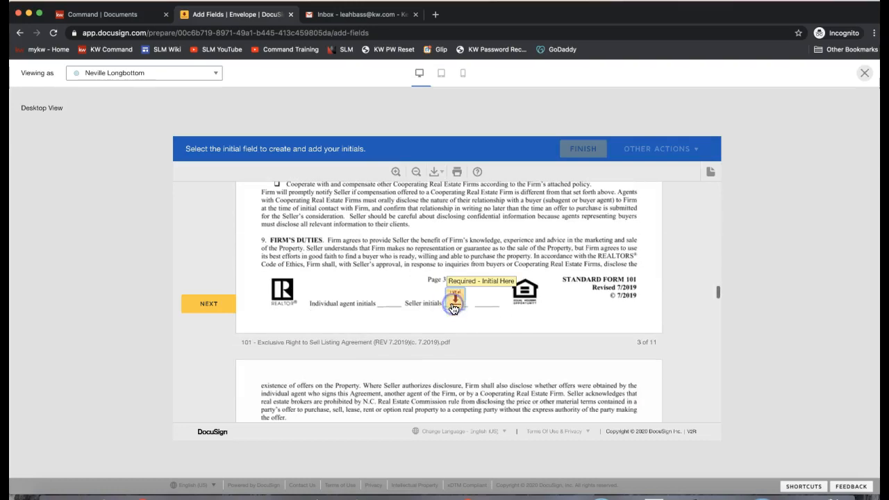
scroll(453, 309, "up", 8)
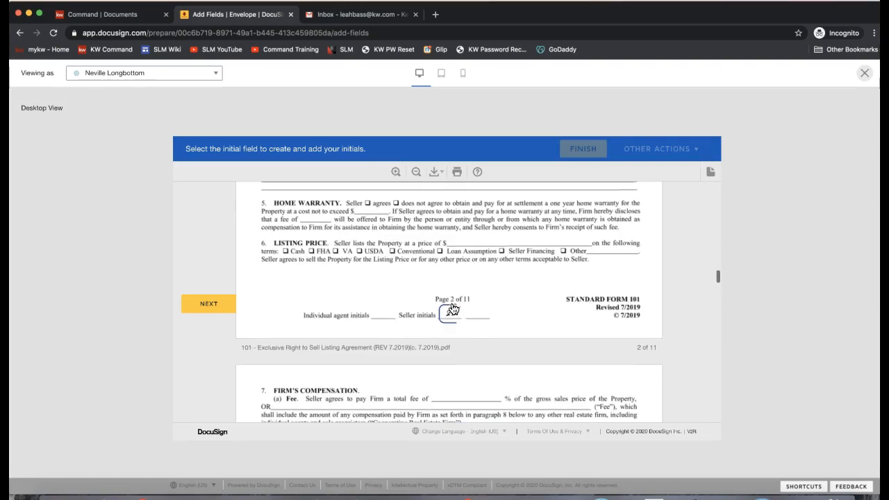
scroll(455, 338, "up", 10)
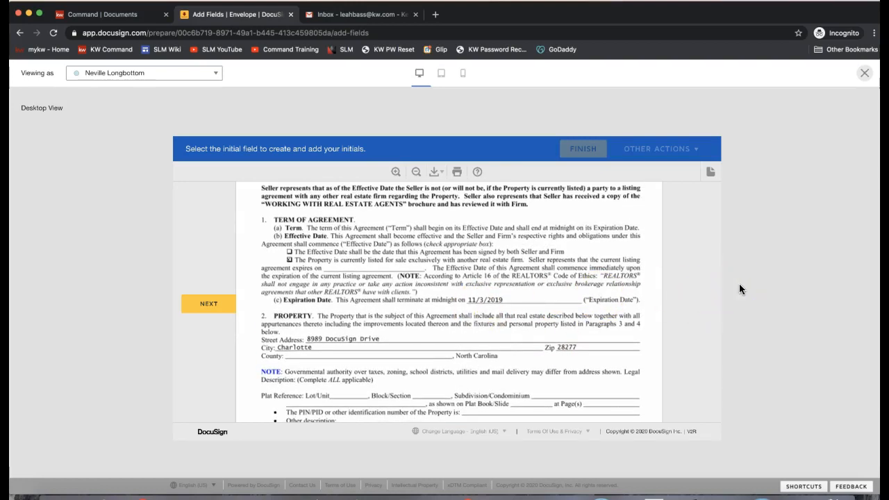
Step: Close the recipient preview and send the envelope to its three recipients
left_click(864, 73)
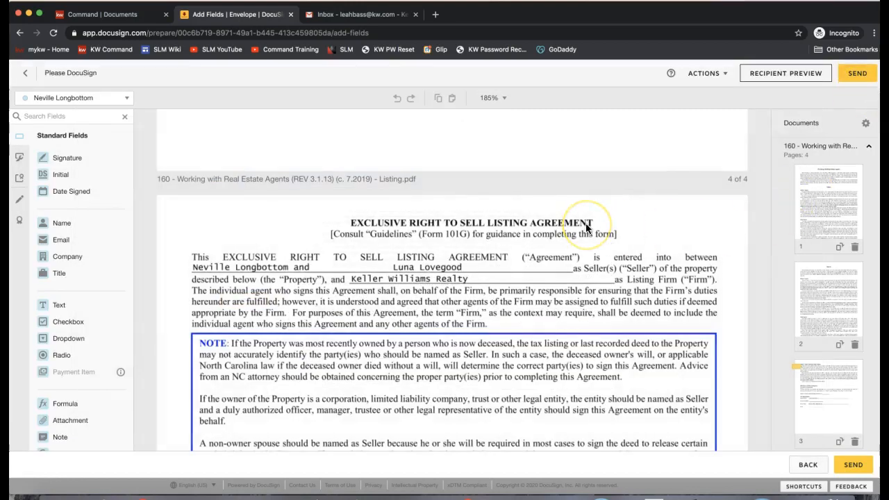
left_click(859, 73)
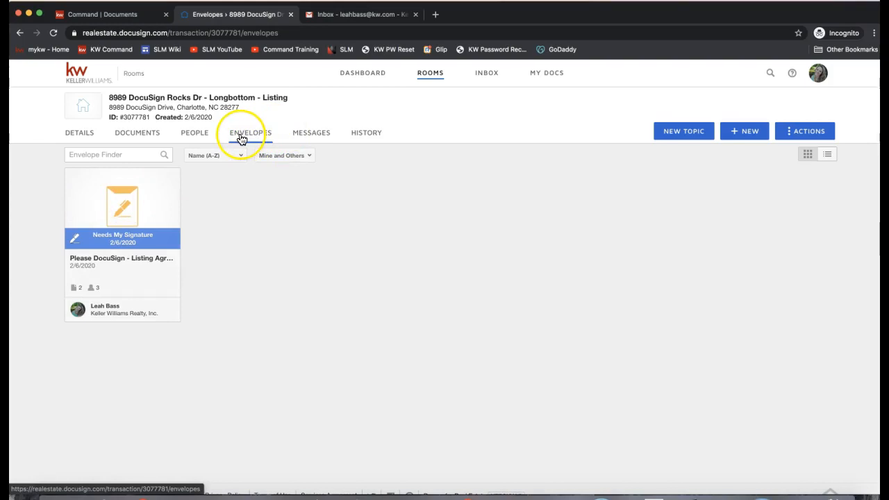
left_click(119, 214)
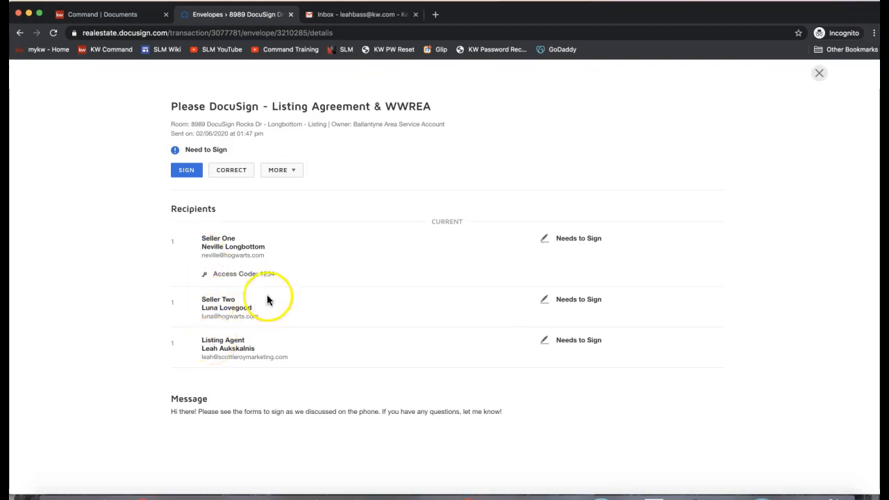
left_click_drag(275, 274, 208, 273)
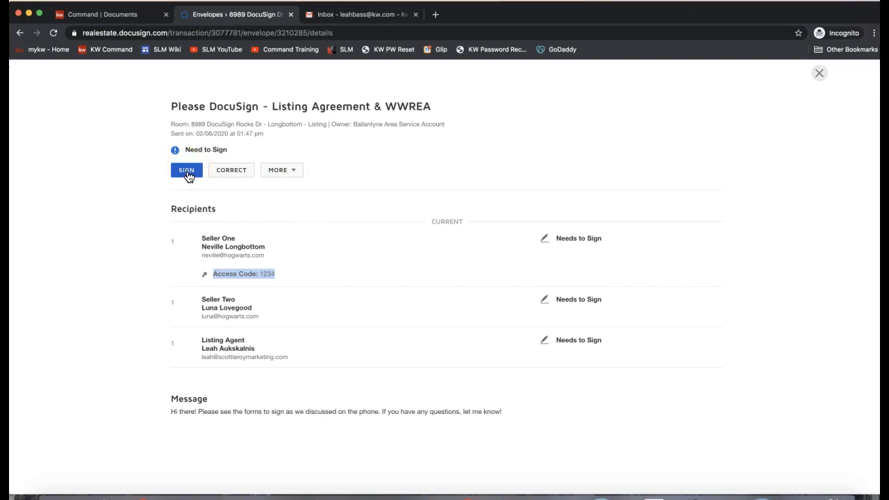
left_click(281, 173)
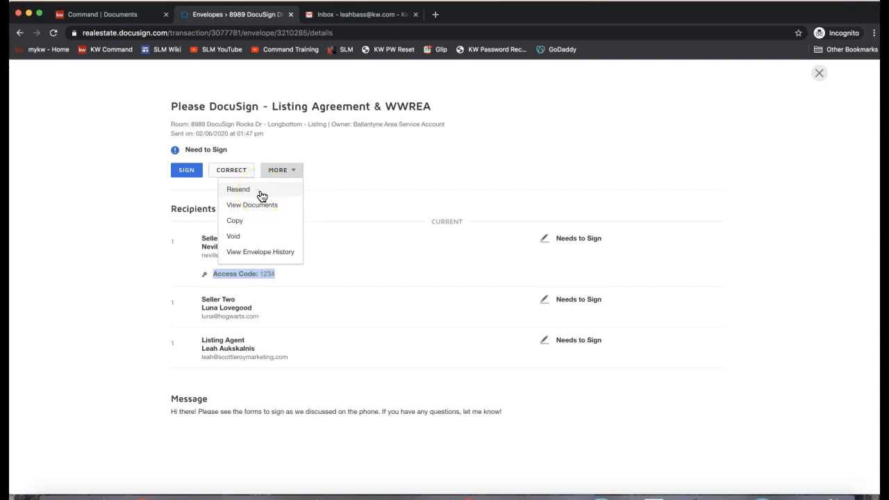
left_click(666, 161)
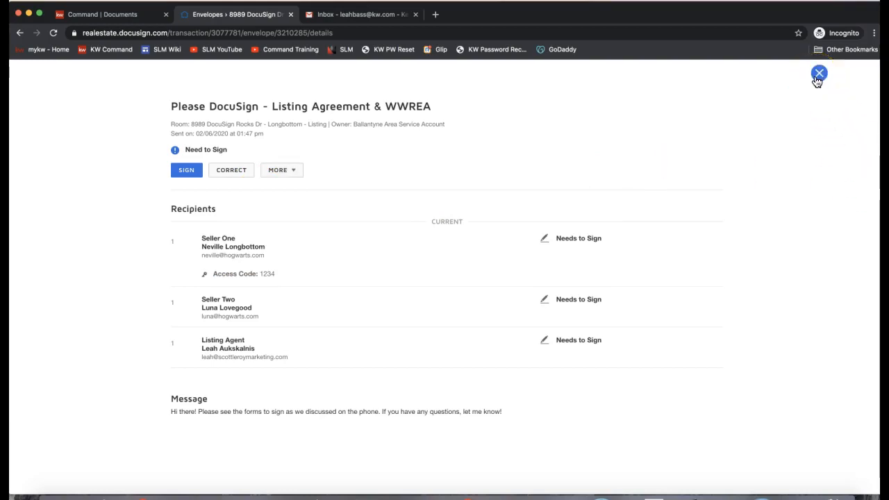
left_click(818, 74)
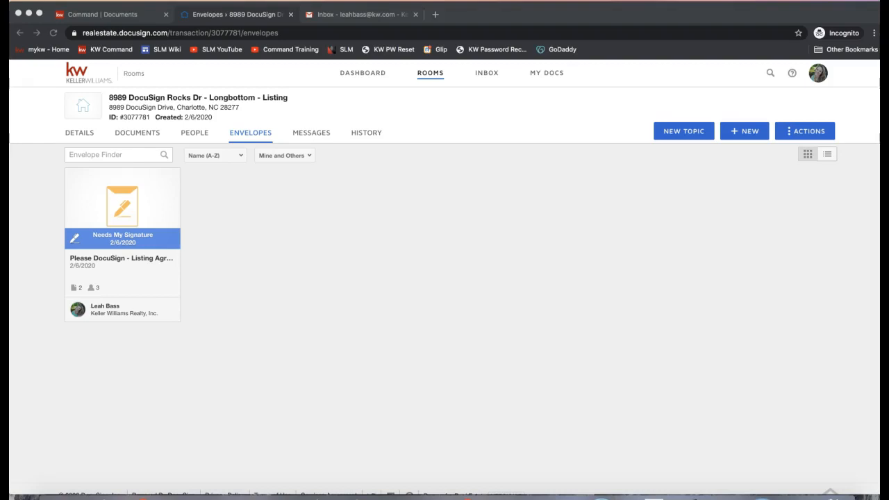
left_click(399, 408)
Step: Post the interactive form video link to everyone in the join.me meeting chat
left_click(602, 498)
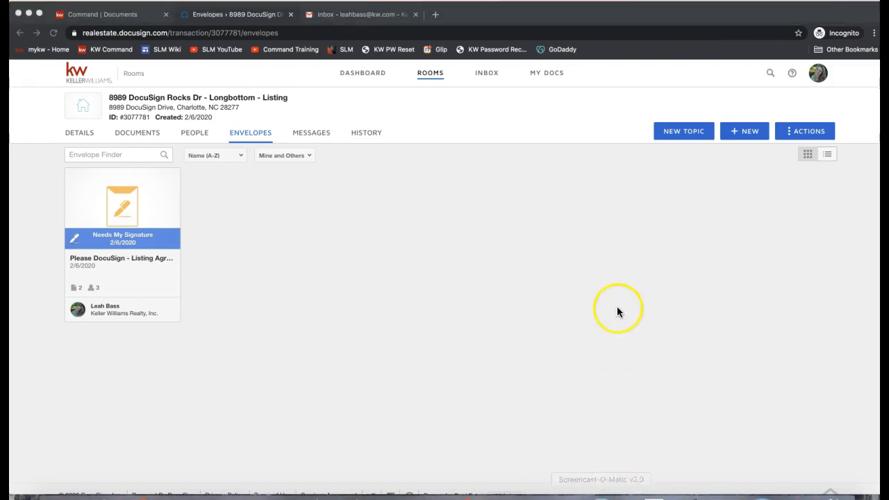
left_click(565, 497)
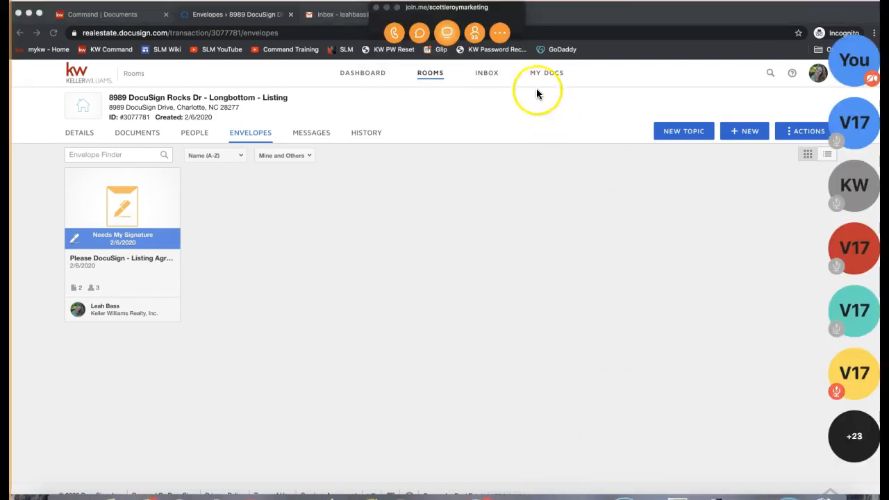
left_click(500, 33)
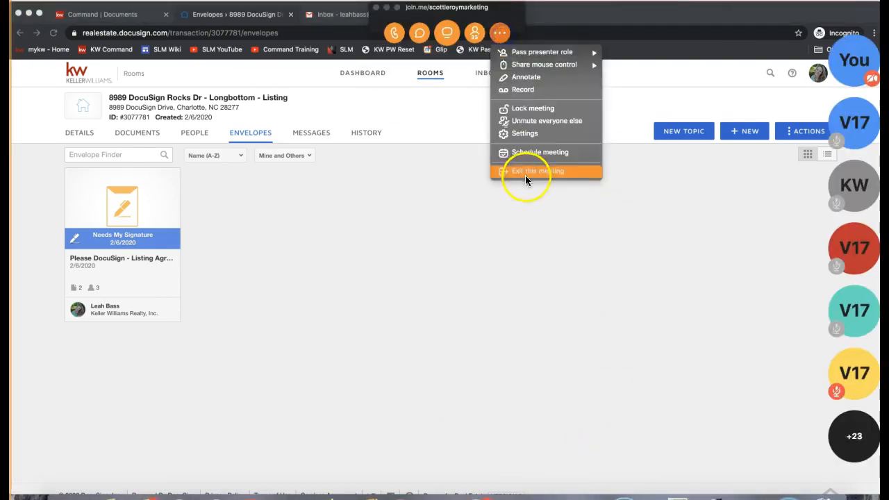
left_click(416, 35)
type("Send Interactive form: https://www.youtube.com/watch?v=D05Zhy5jog8&t=75s")
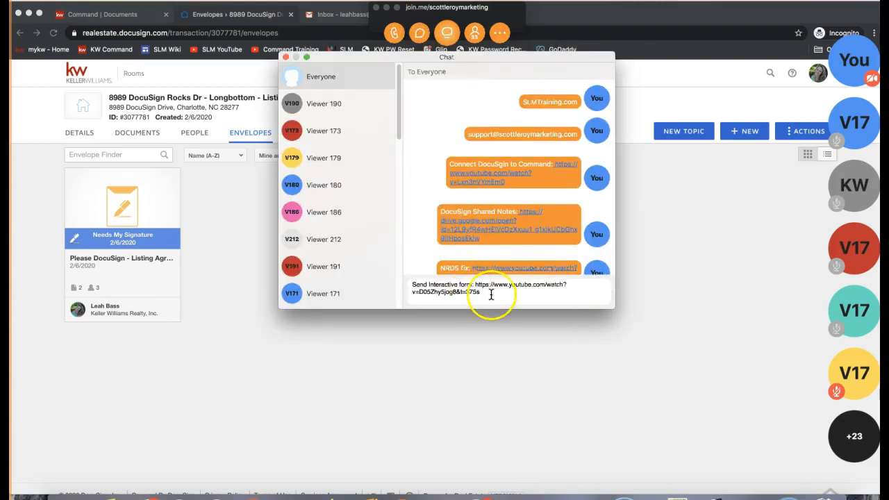
key("Return")
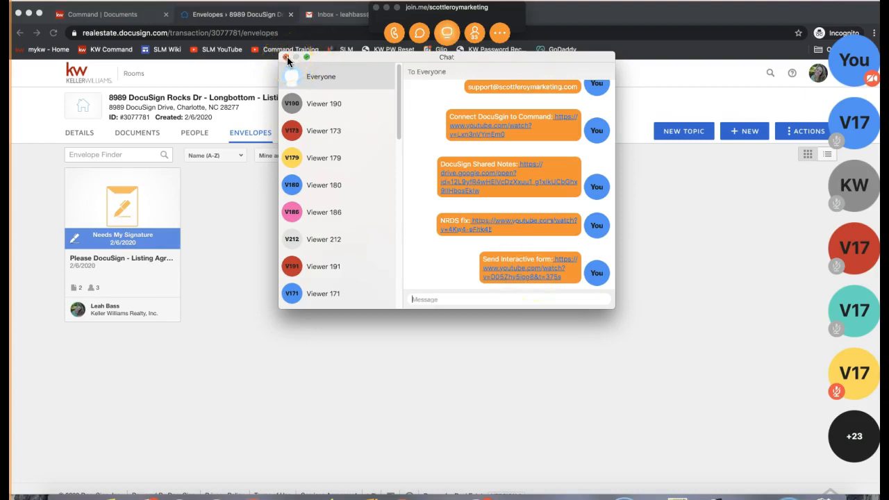
Step: Close the join.me chat and minimize the meeting window
left_click_drag(483, 259, 552, 258)
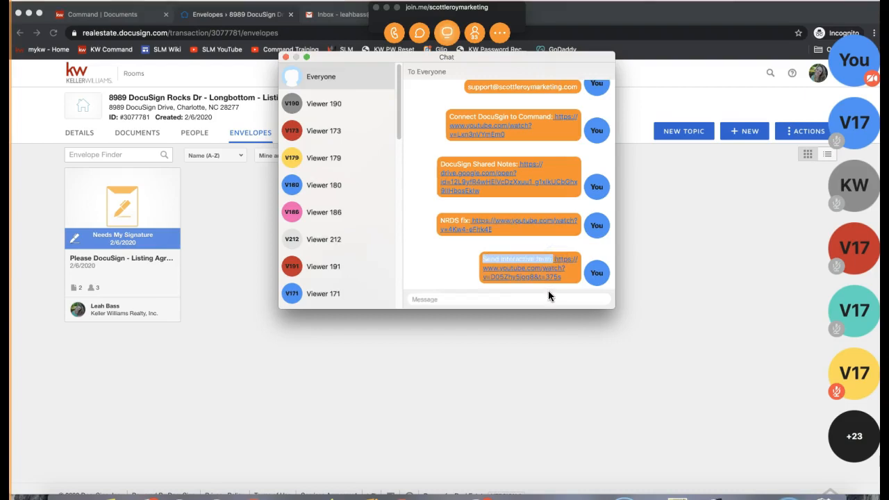
left_click(285, 57)
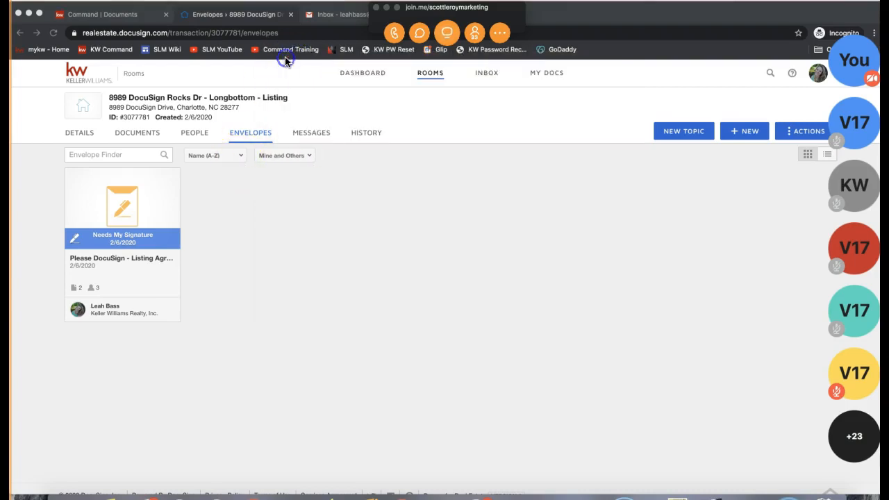
left_click(387, 8)
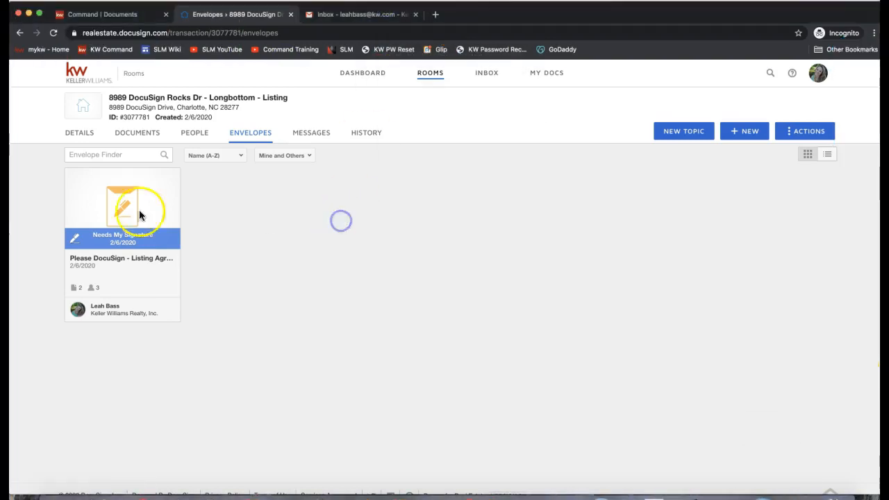
Step: Show the listing room's documents and open the + ADD source dropdown
left_click(129, 136)
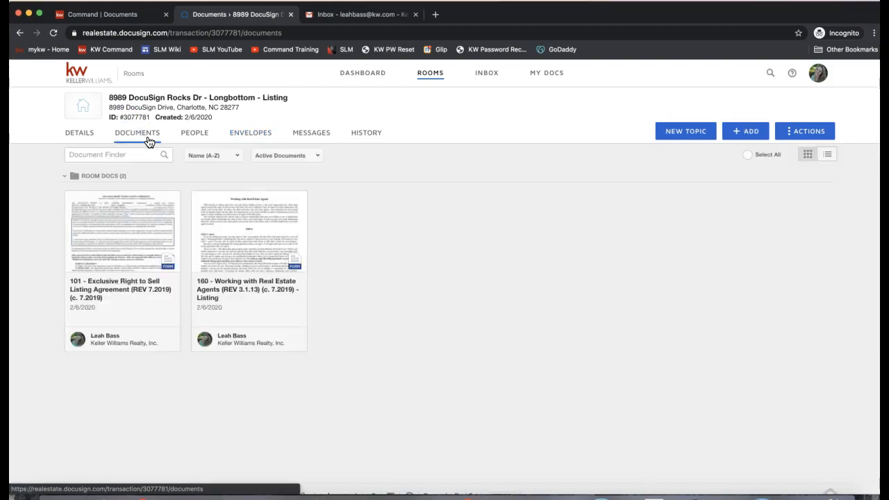
left_click(418, 291)
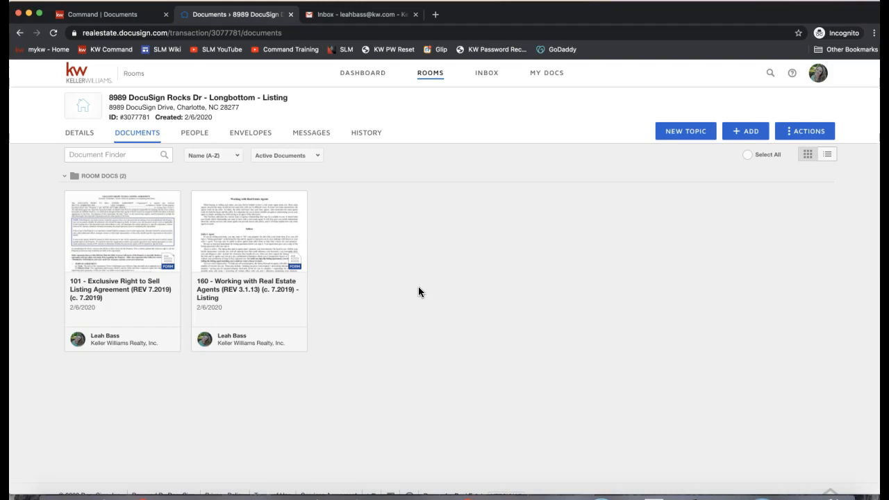
left_click(745, 132)
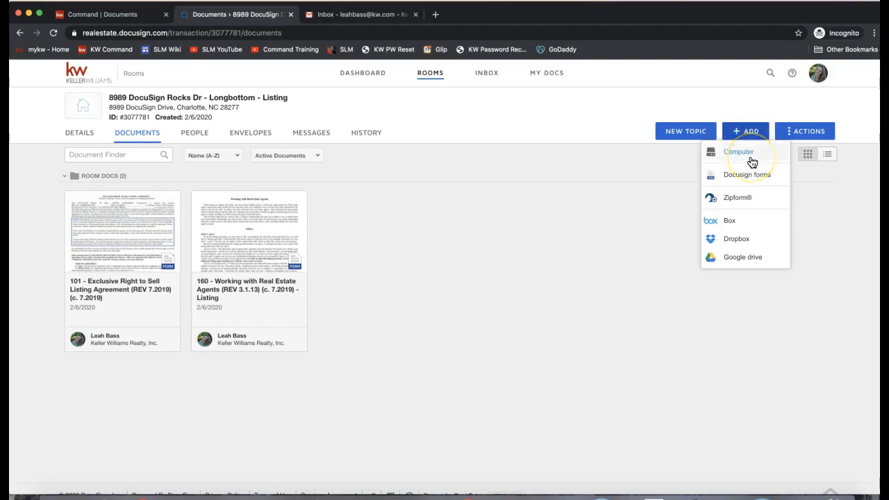
Step: Upload the 2-T Offer to Purchase and Contract PDF from the Desktop into the room
left_click(752, 159)
left_click(739, 154)
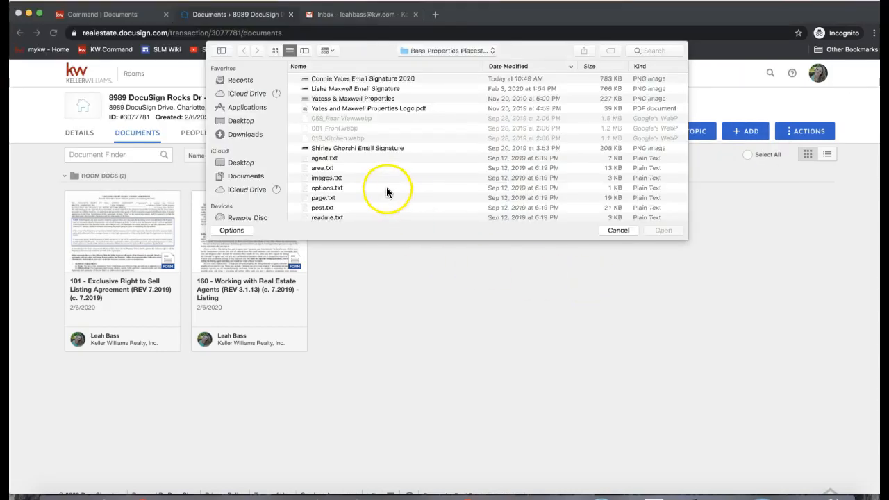
left_click(236, 121)
scroll(367, 136, "down", 10)
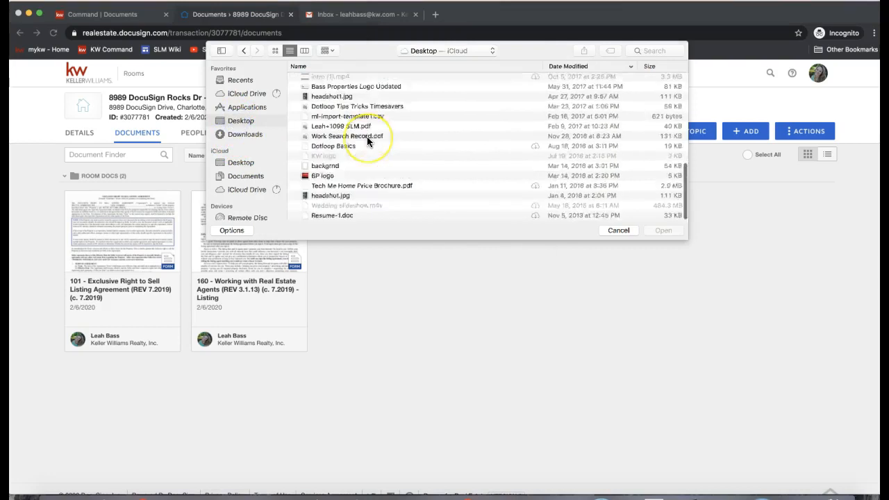
scroll(367, 137, "up", 3)
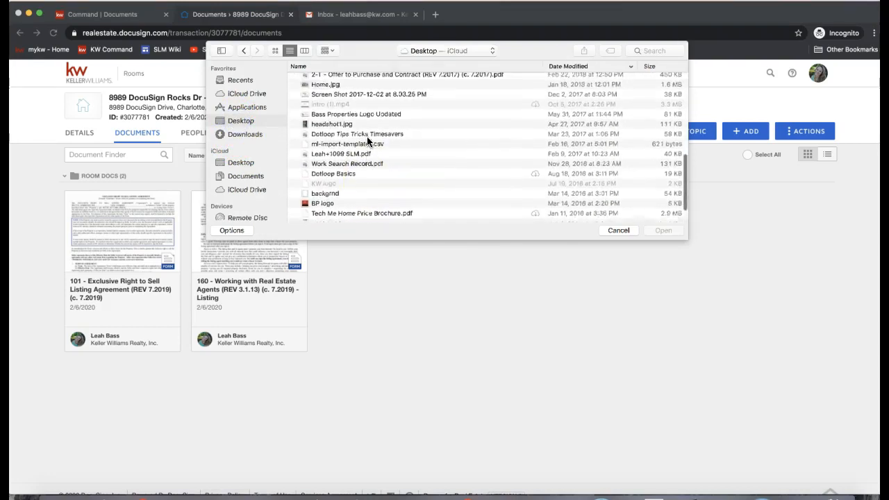
double_click(324, 104)
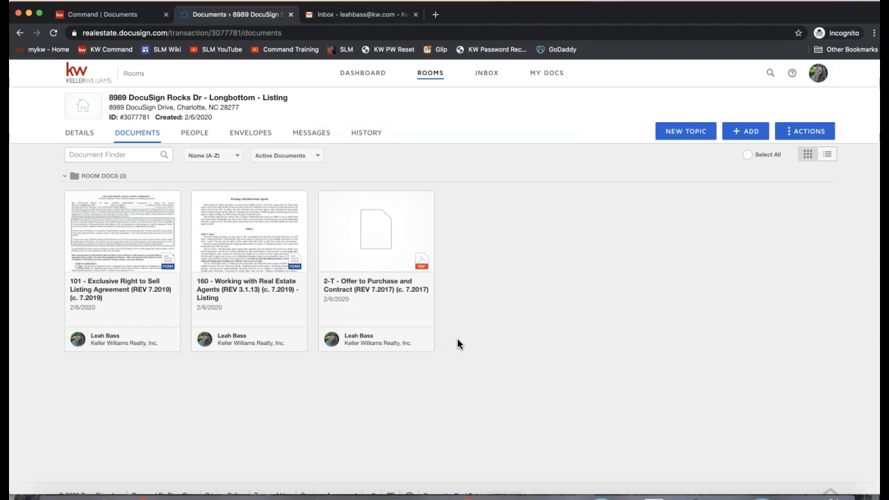
Step: Open the 2-T Offer to Purchase and Contract in the document viewer
left_click(372, 250)
left_click(420, 278)
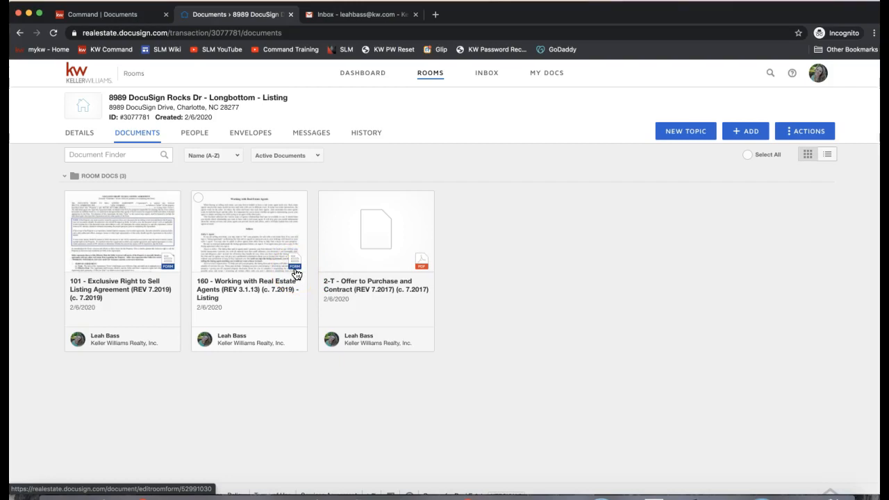
left_click(99, 235)
left_click(159, 278)
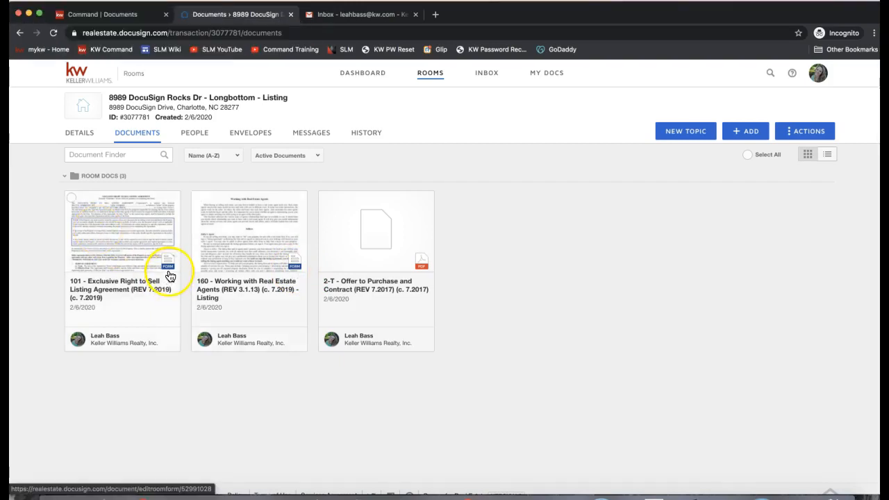
left_click(267, 285)
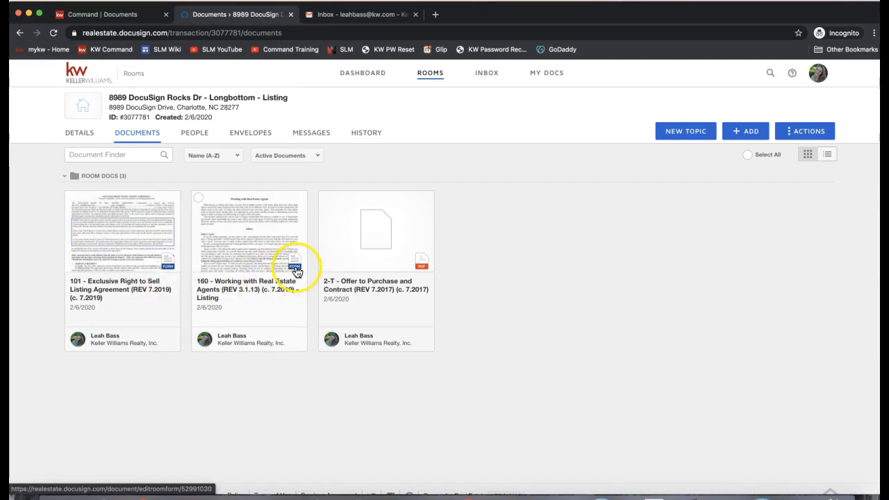
left_click(362, 252)
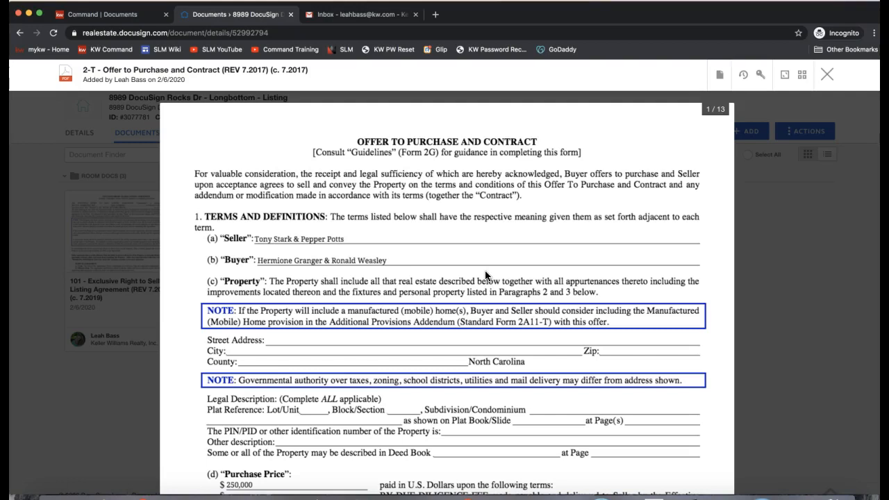
Step: Start a DocuSign envelope for the 2-T offer from the document's actions menu
left_click(716, 76)
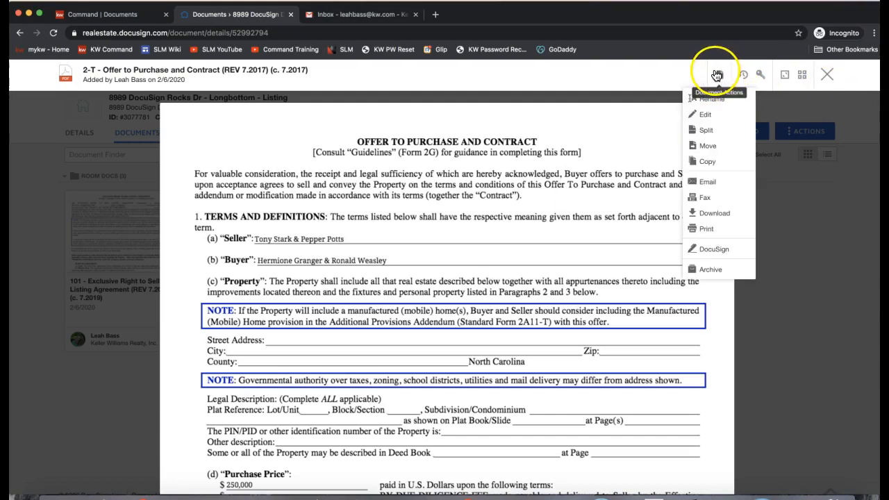
left_click(715, 132)
left_click(712, 256)
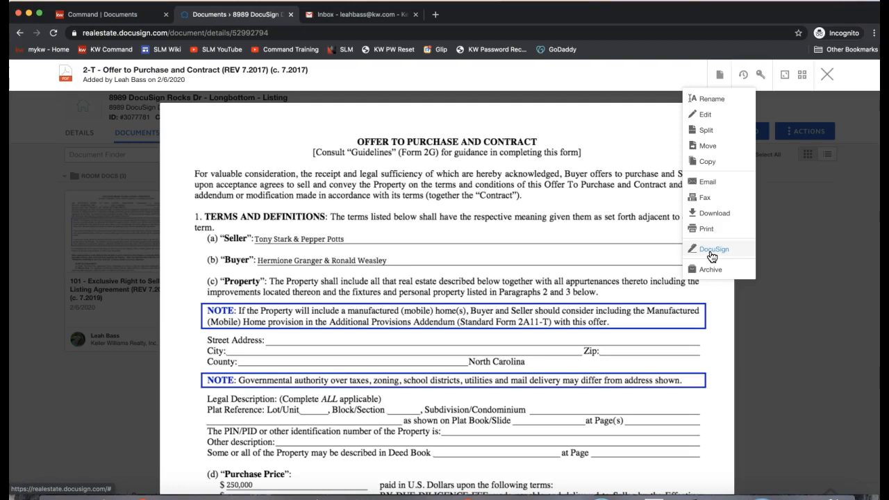
left_click(714, 256)
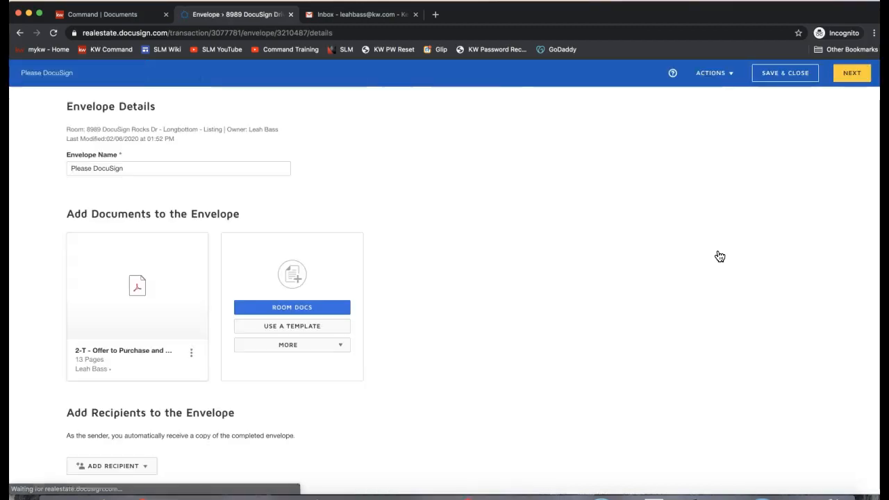
left_click(587, 224)
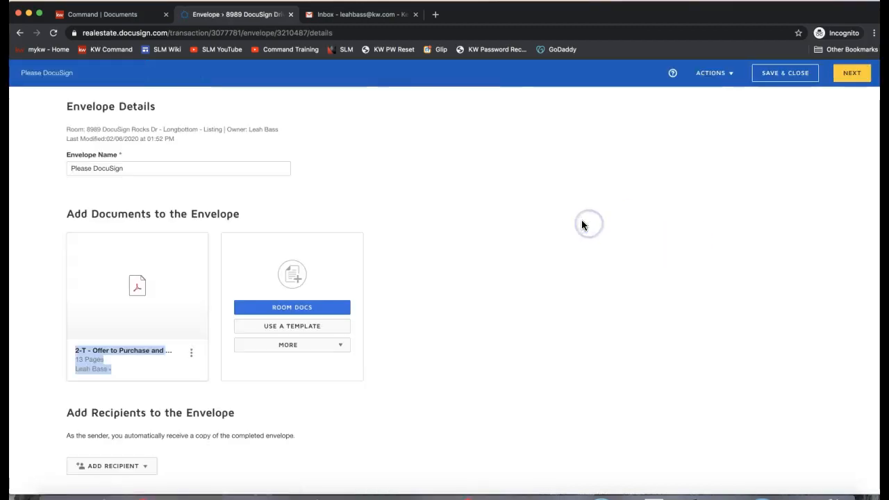
Step: Add Seller 1 and Seller 2 from the room participants as envelope recipients
left_click(512, 185)
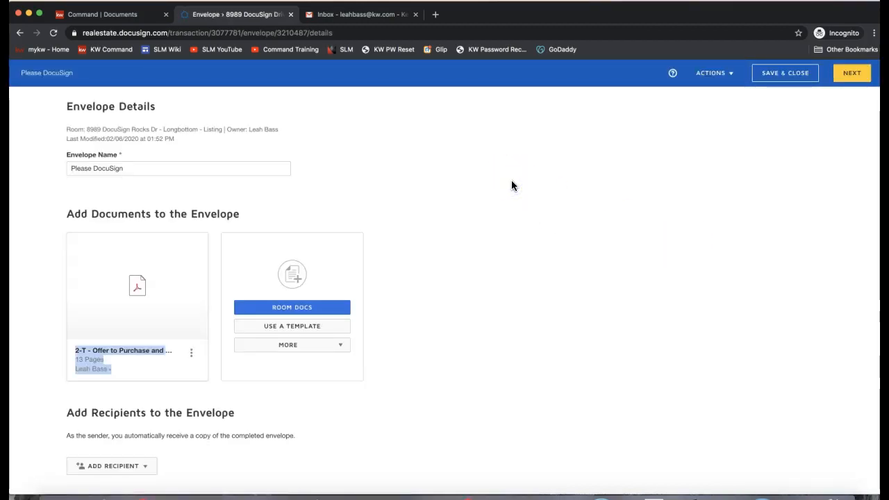
left_click(246, 174)
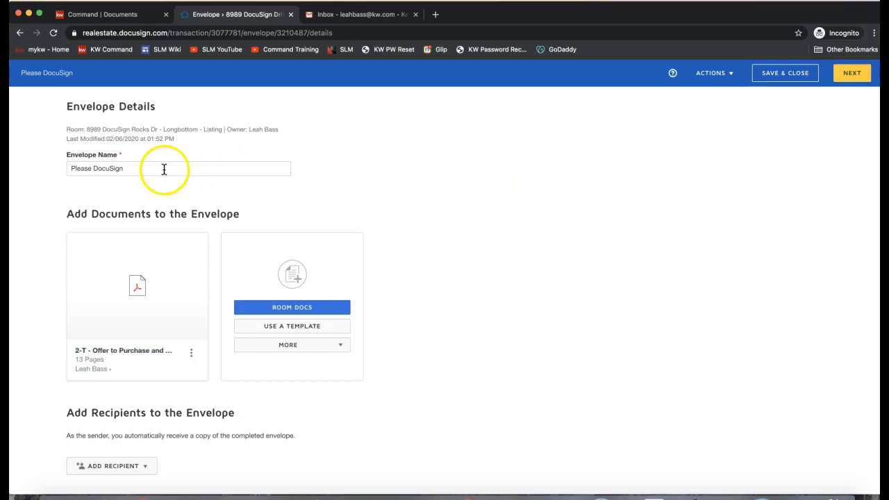
scroll(330, 201, "down", 3)
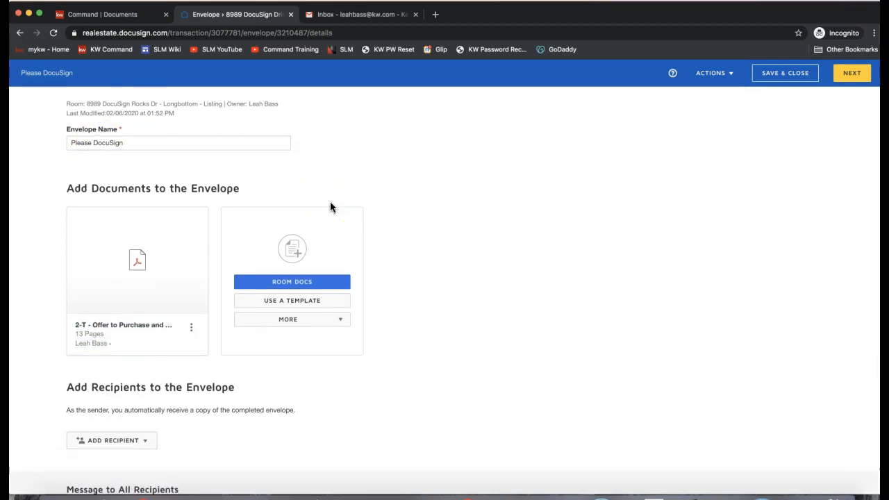
scroll(329, 207, "down", 2)
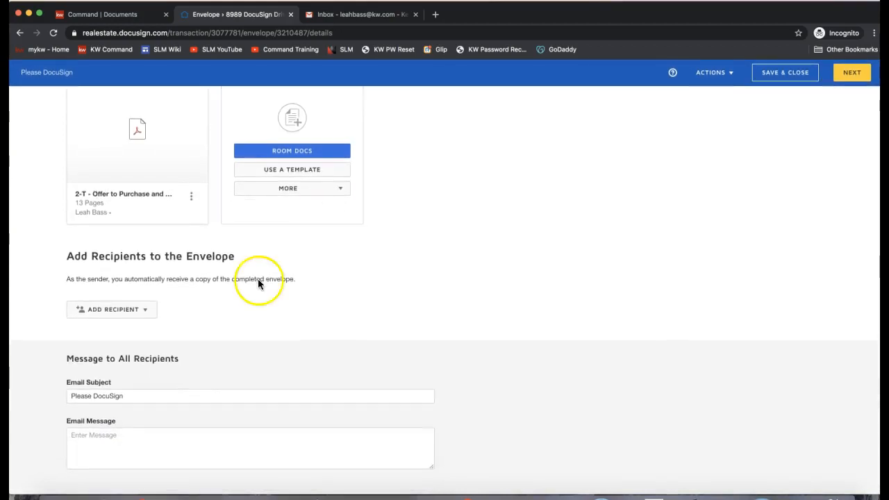
left_click(134, 310)
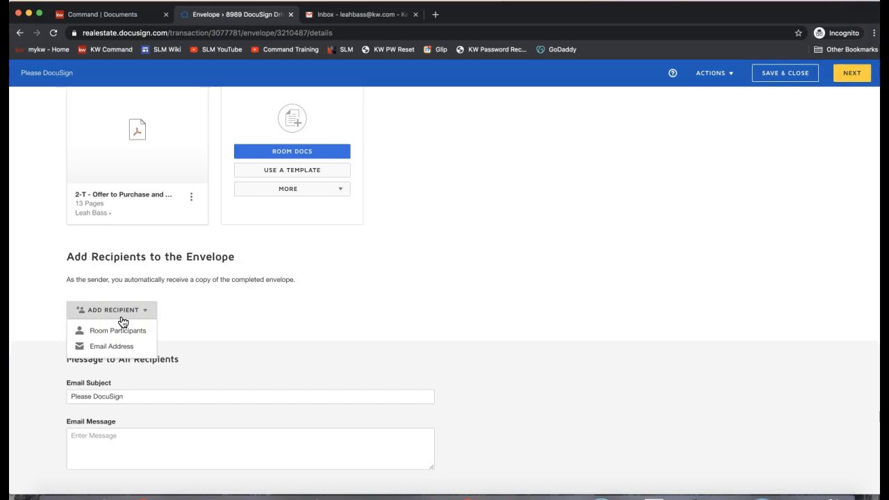
left_click(120, 336)
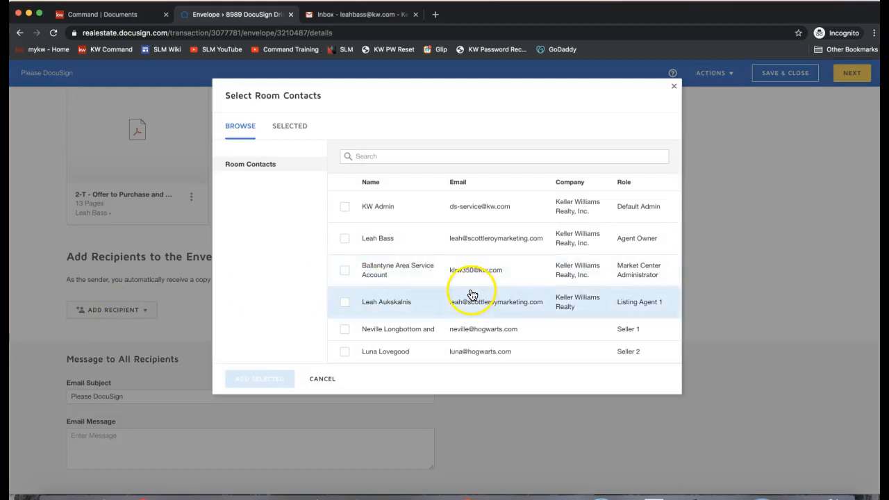
left_click(344, 352)
left_click(348, 335)
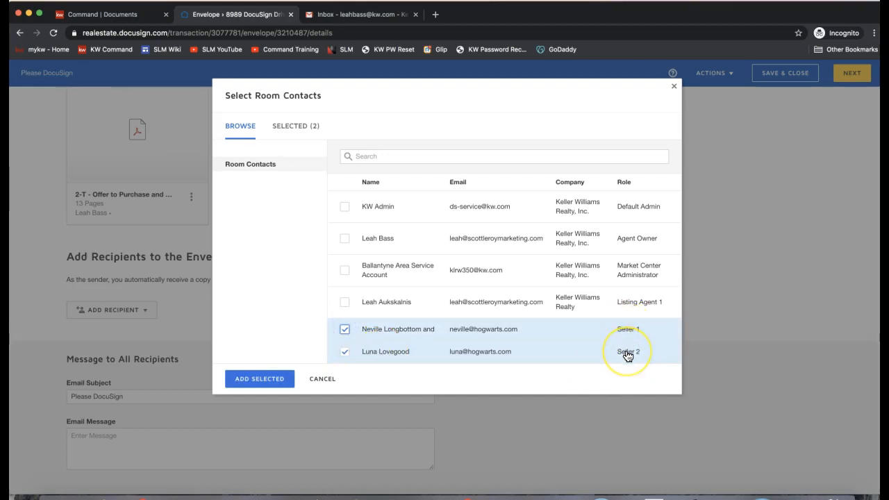
left_click(345, 304)
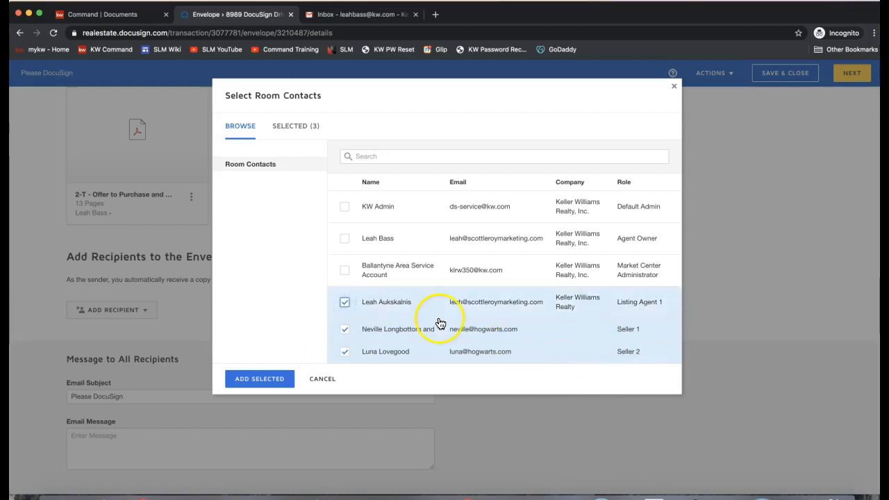
left_click(343, 302)
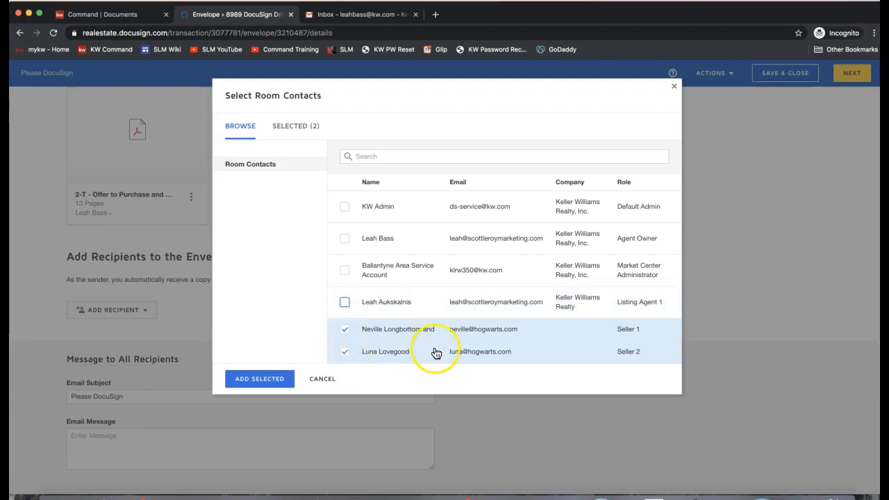
left_click(243, 384)
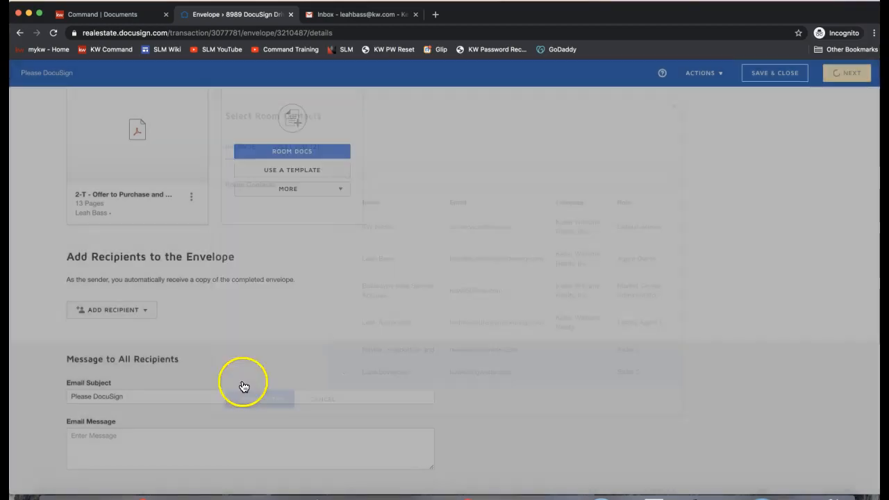
Step: Delete the stray 'and' from the first seller's name and continue to field placement
double_click(177, 366)
key("BackSpace")
left_click(670, 175)
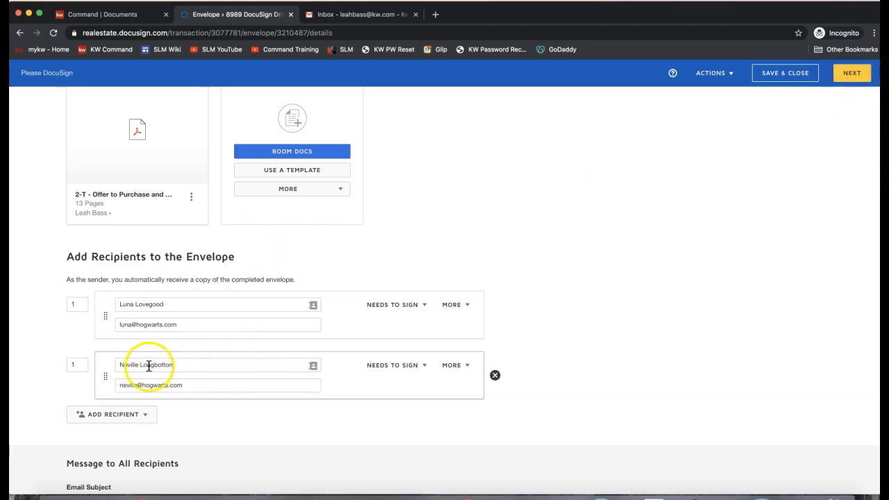
left_click(121, 423)
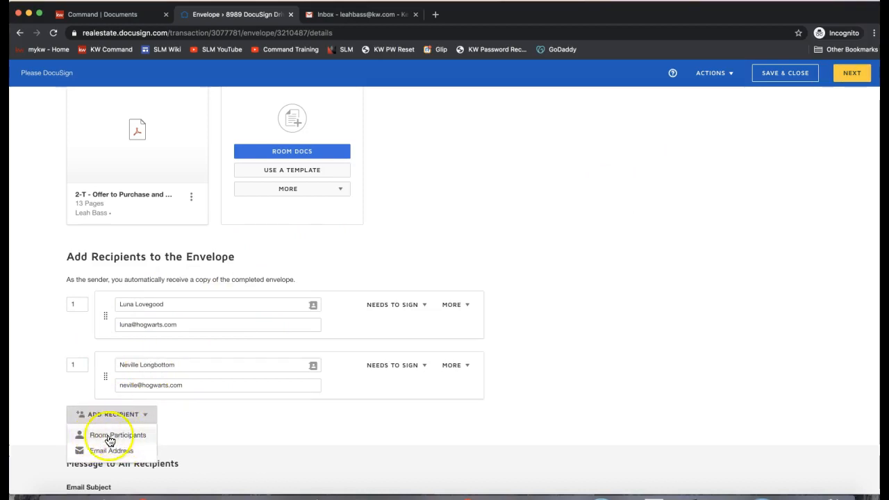
left_click(780, 202)
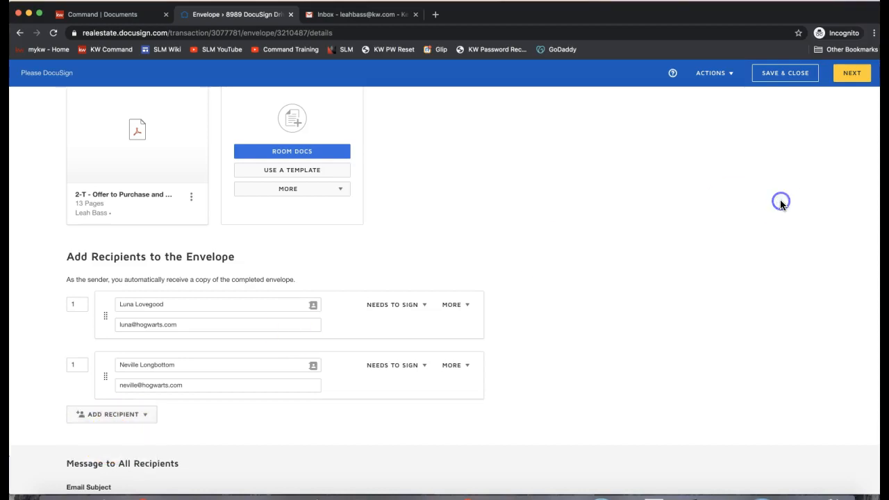
left_click(849, 77)
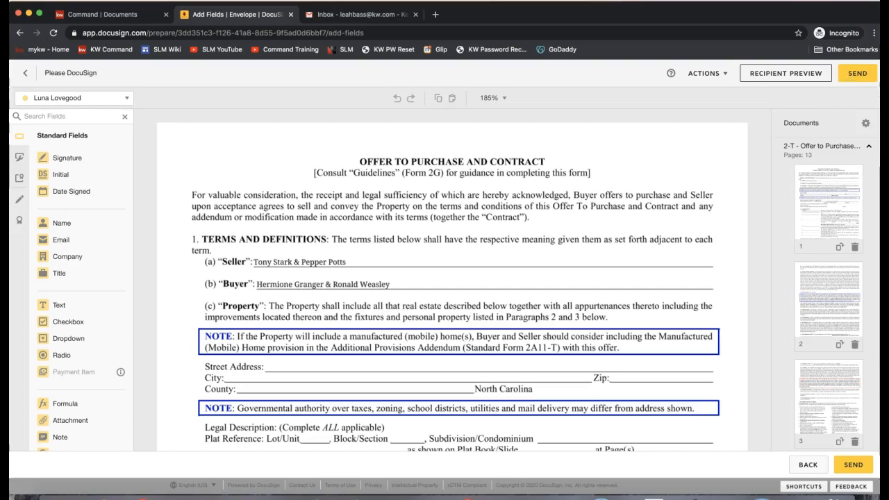
Step: Dismiss the matching-templates suggestion and place the second recipient's Initial field in the first Seller's initials box
scroll(654, 229, "down", 10)
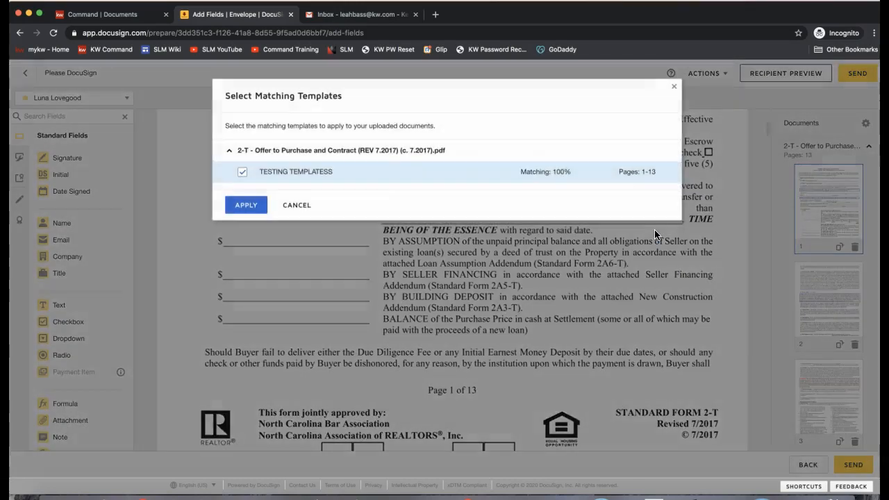
left_click(673, 86)
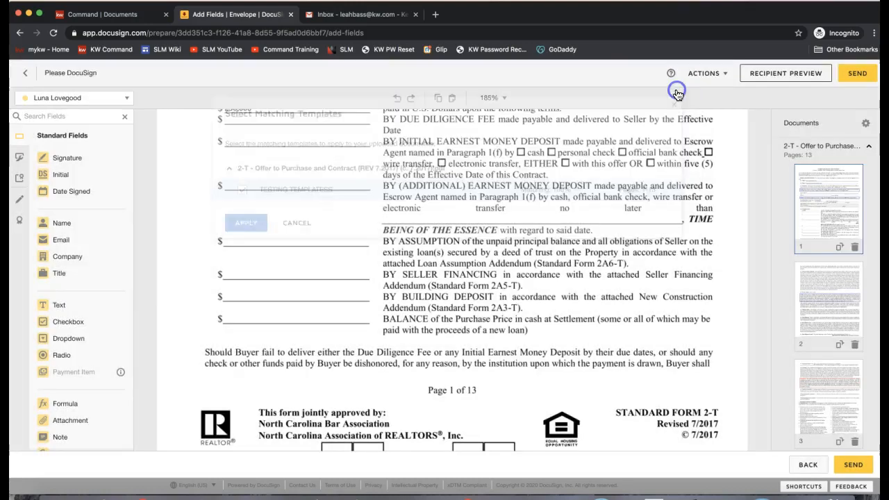
scroll(441, 341, "down", 1)
left_click(308, 407)
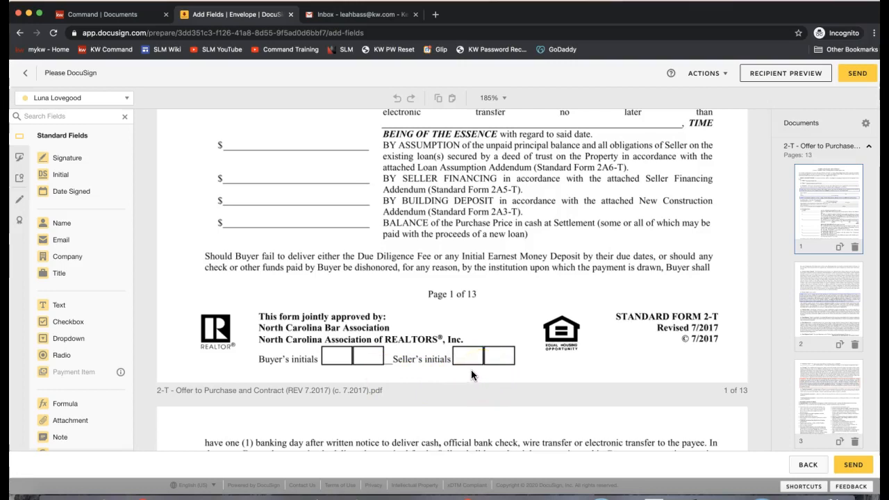
left_click(47, 100)
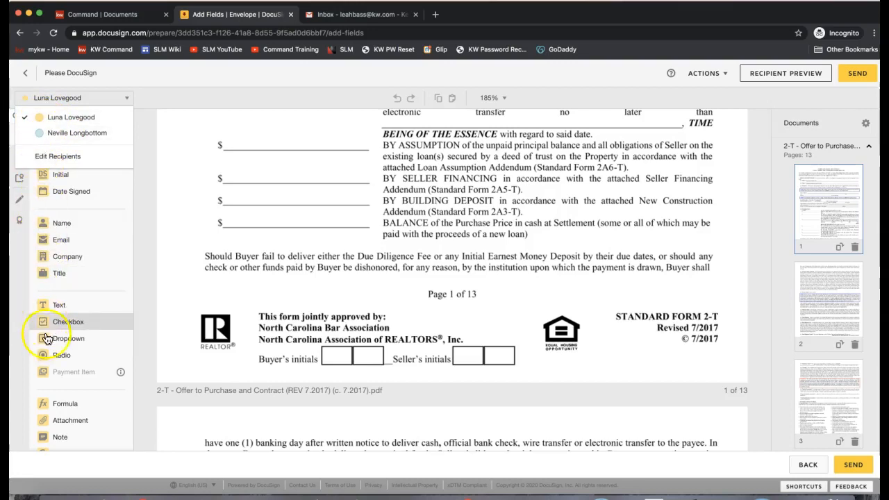
left_click(64, 135)
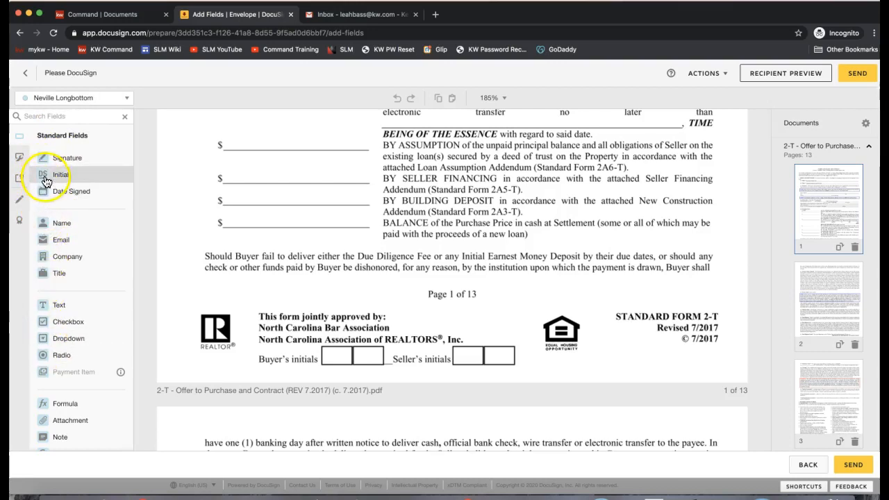
left_click_drag(70, 179, 452, 341)
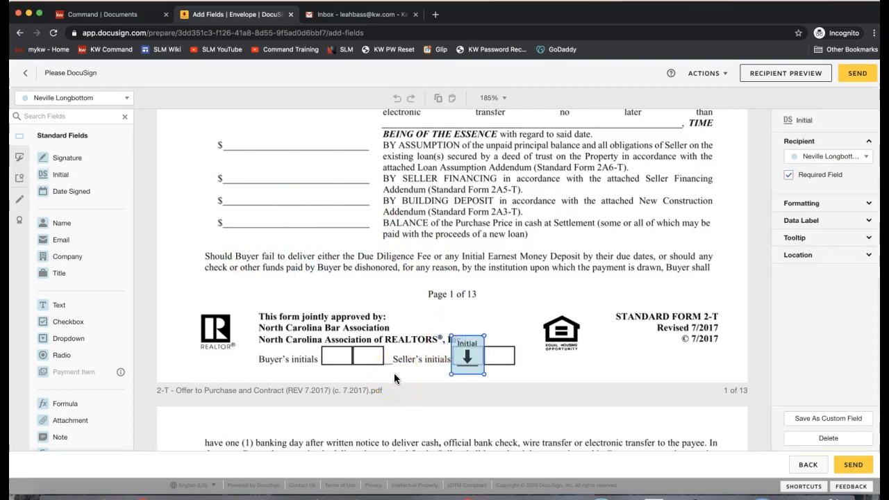
Step: Place the first recipient's Initial field in the second Seller's initials box on page 1
left_click(52, 99)
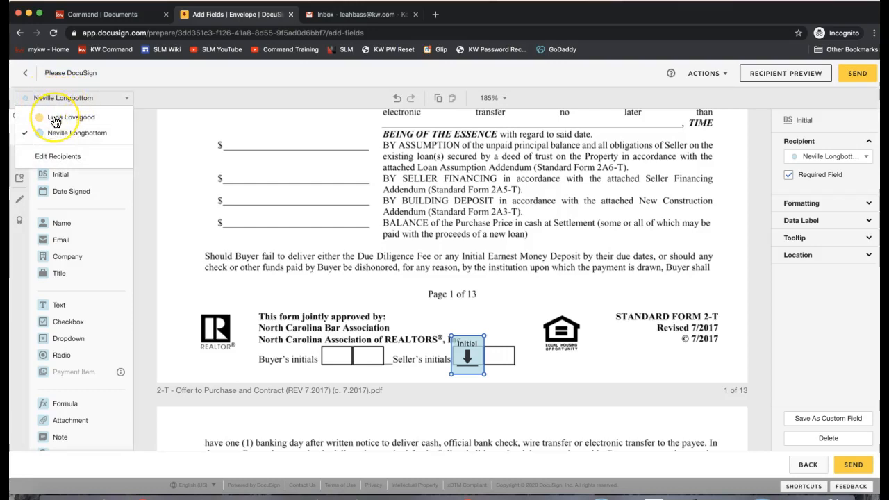
left_click(56, 123)
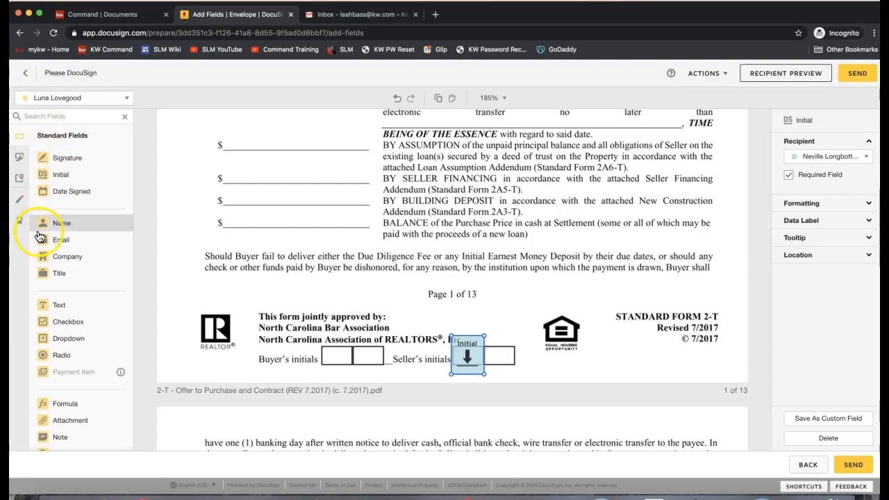
left_click_drag(55, 180, 275, 200)
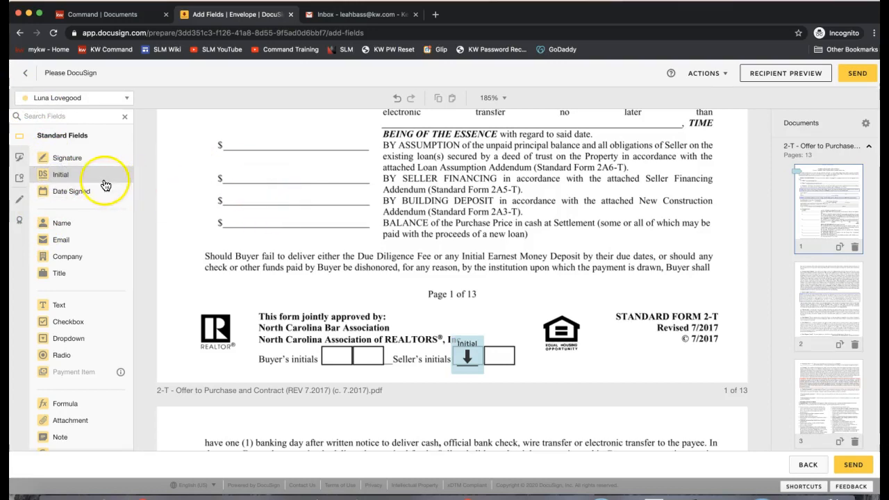
left_click(79, 178)
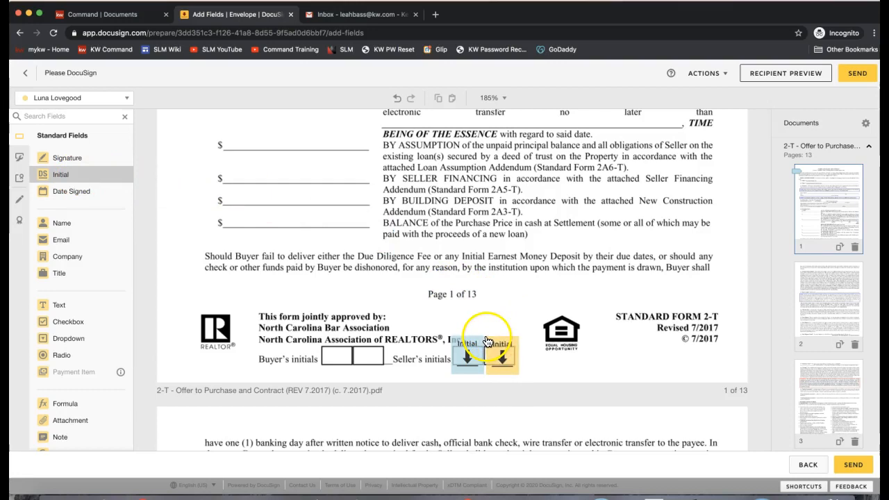
left_click(488, 341)
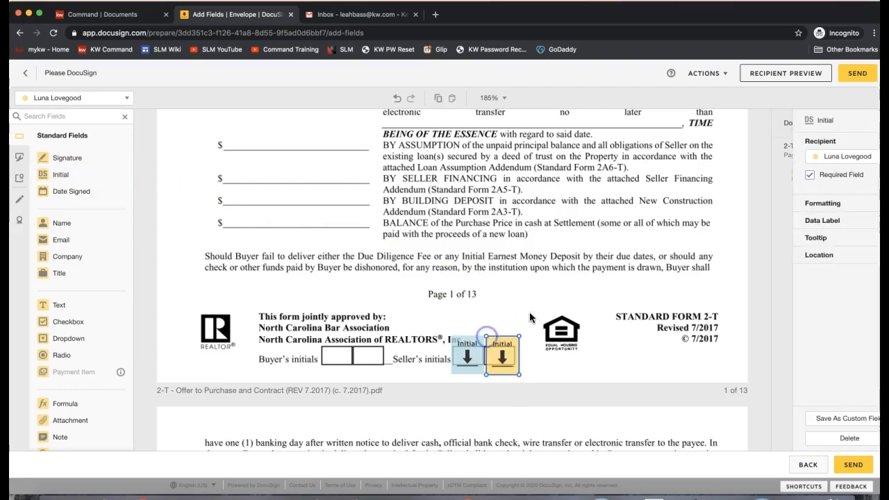
left_click(566, 308)
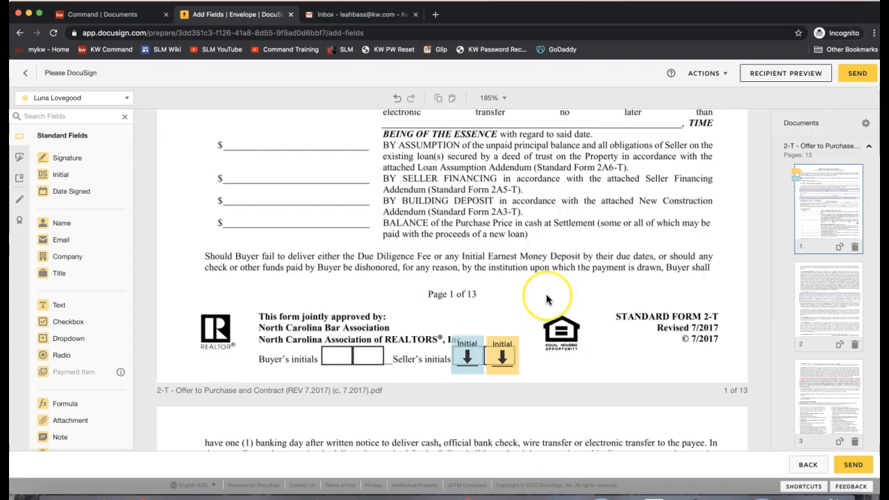
Step: Set the active recipient back to the second seller and scroll down through the contract
scroll(546, 299, "down", 2)
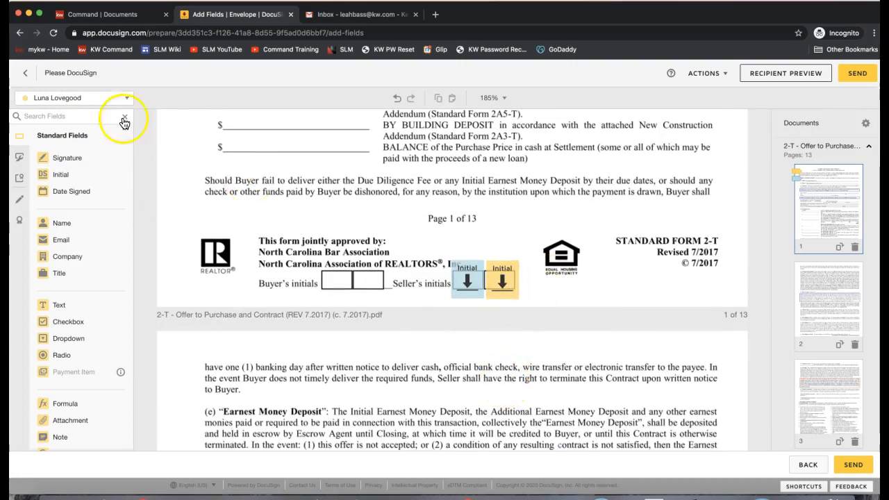
left_click(97, 97)
left_click(87, 134)
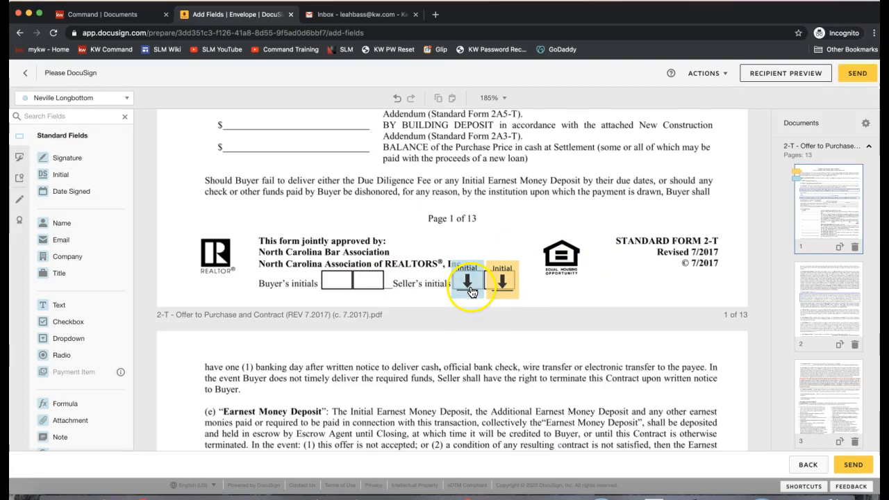
scroll(518, 304, "down", 5)
scroll(518, 303, "down", 8)
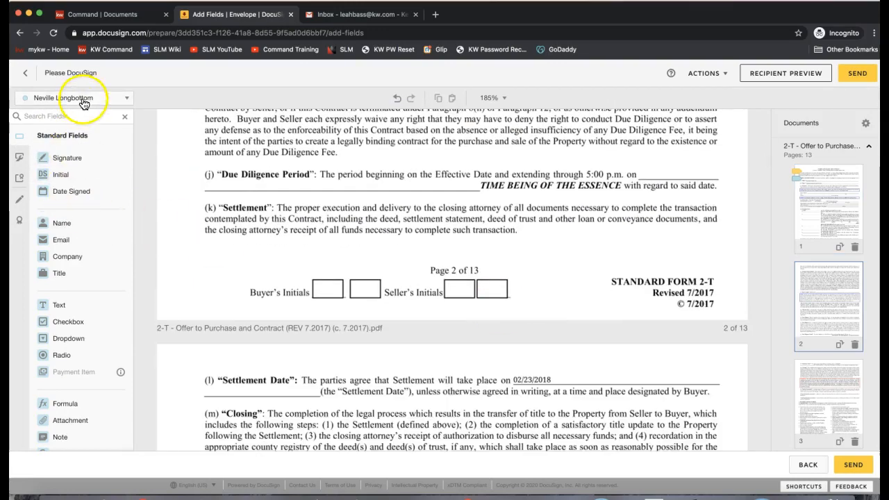
left_click(83, 101)
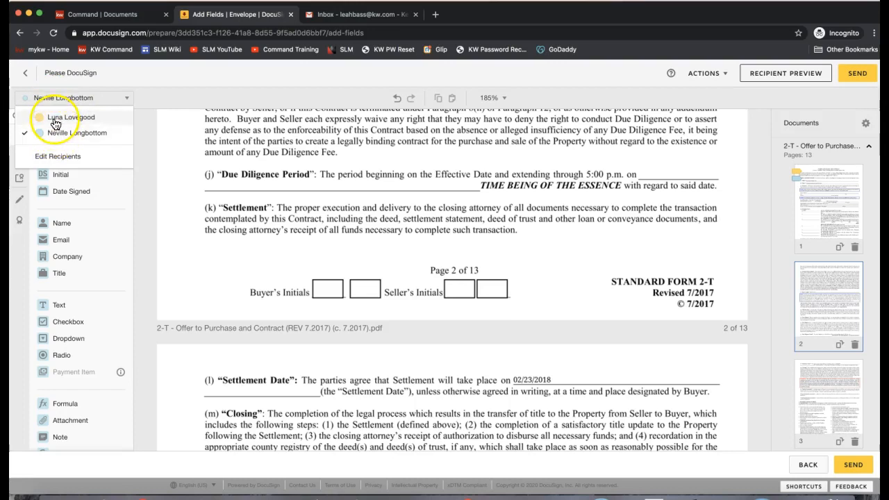
left_click(152, 195)
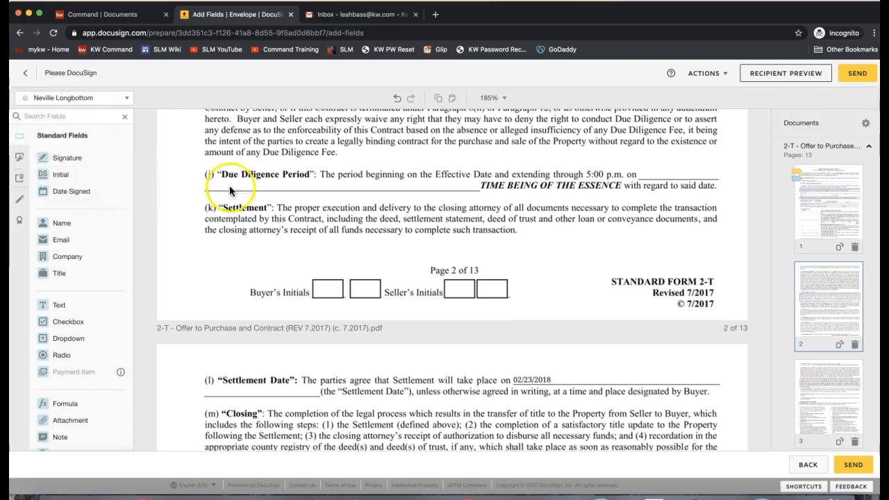
scroll(689, 298, "down", 3)
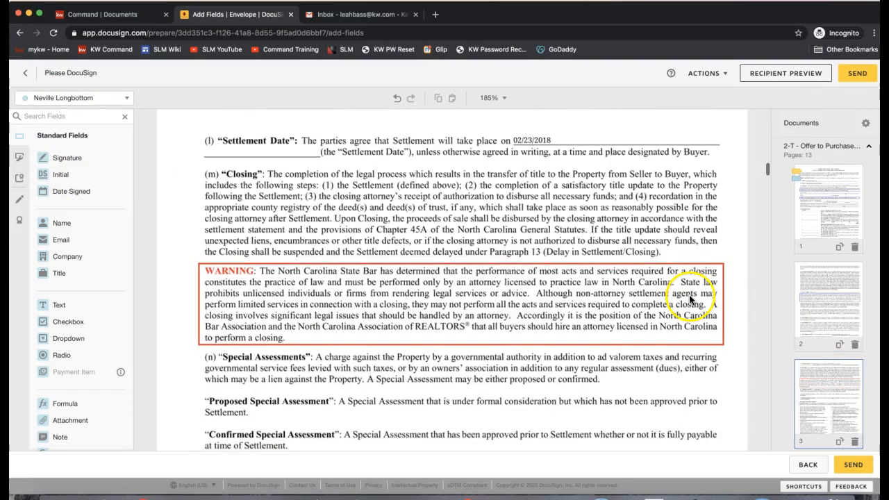
scroll(848, 348, "down", 10)
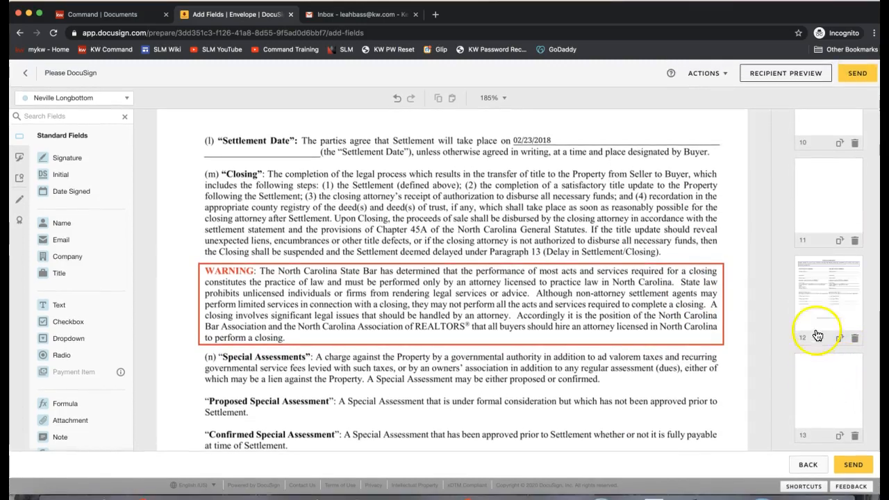
Step: Place a Signature field on each of the two Seller lines on page 11, one per seller
left_click(824, 210)
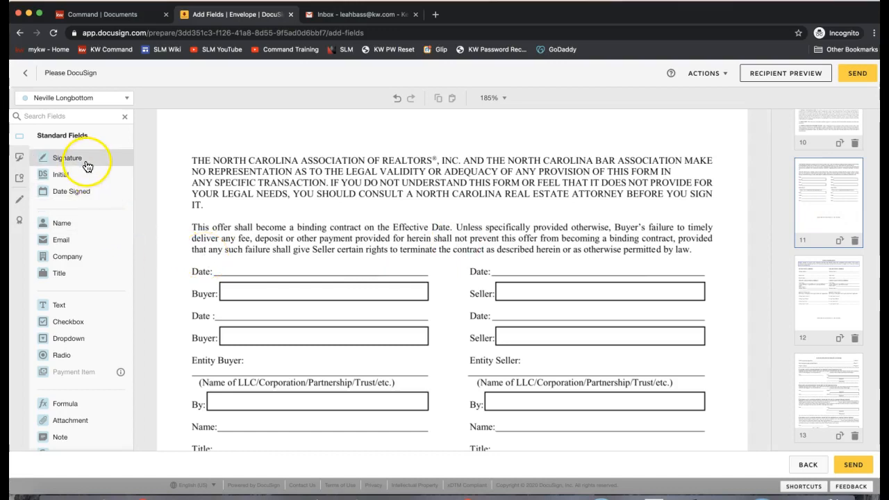
scroll(557, 293, "down", 1)
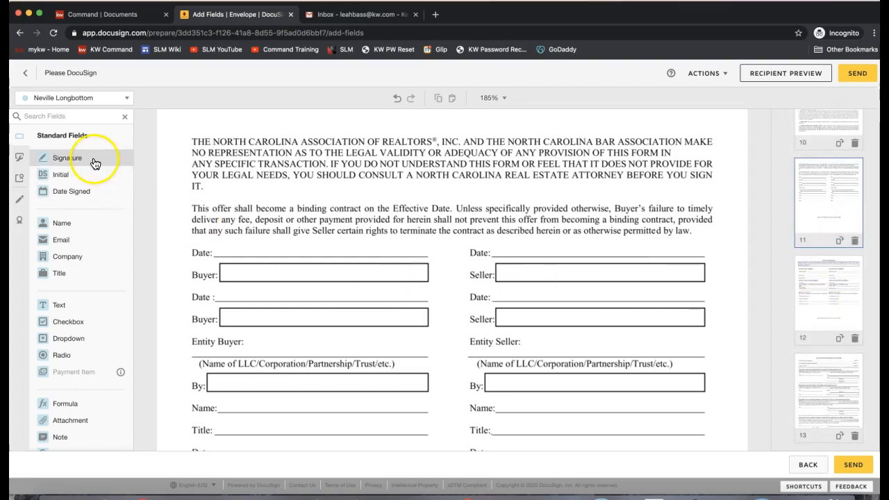
mouse_move(95, 163)
left_mouse_down()
mouse_move(510, 262)
mouse_move(496, 262)
left_mouse_up()
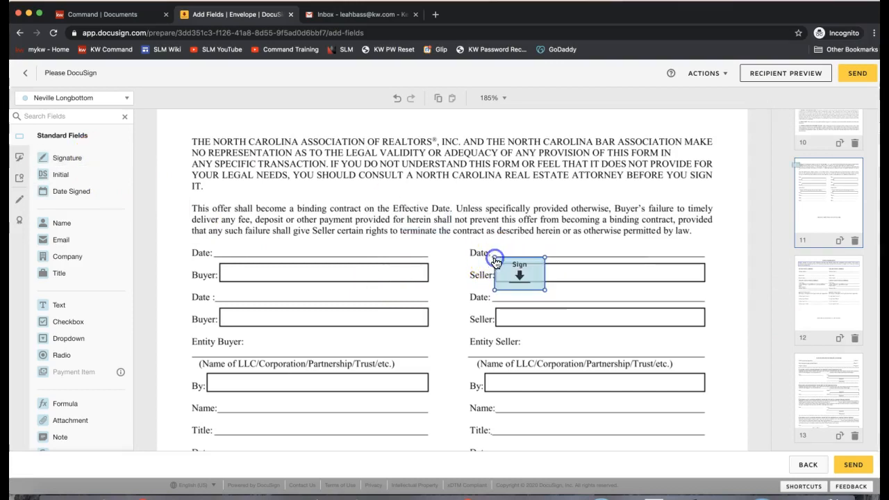
left_click(63, 103)
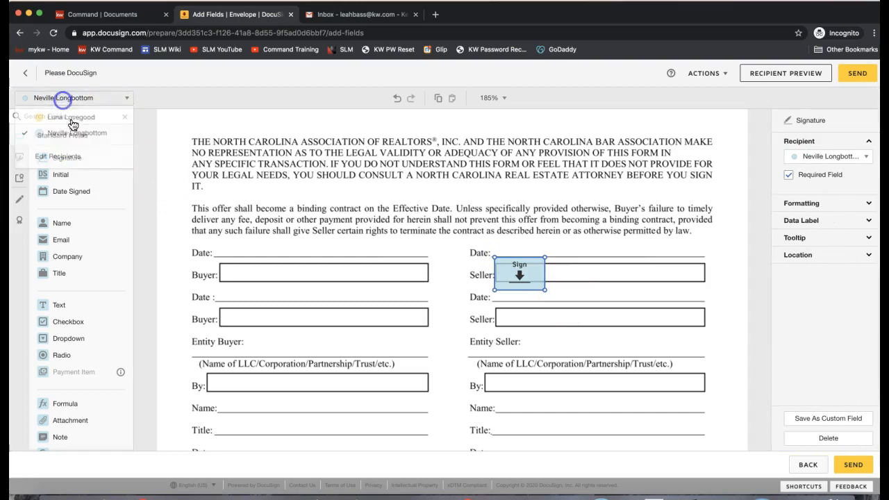
left_click(72, 119)
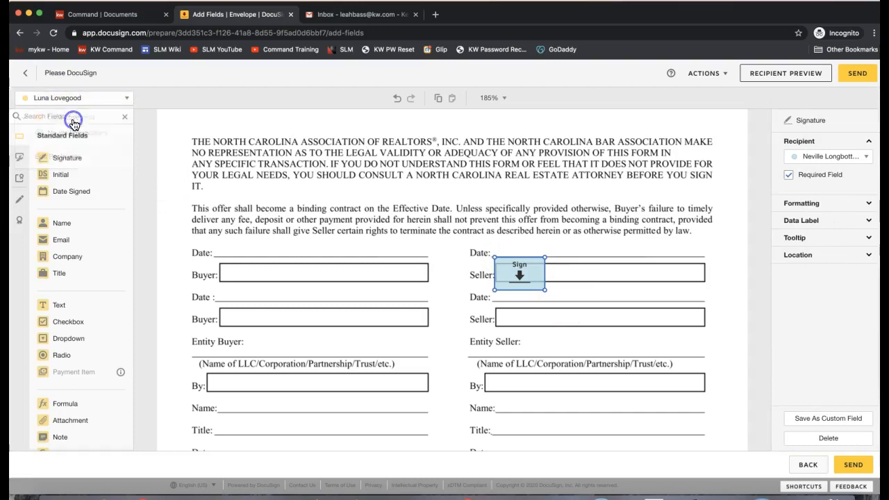
mouse_move(63, 162)
left_mouse_down()
mouse_move(521, 312)
mouse_move(494, 307)
left_mouse_up()
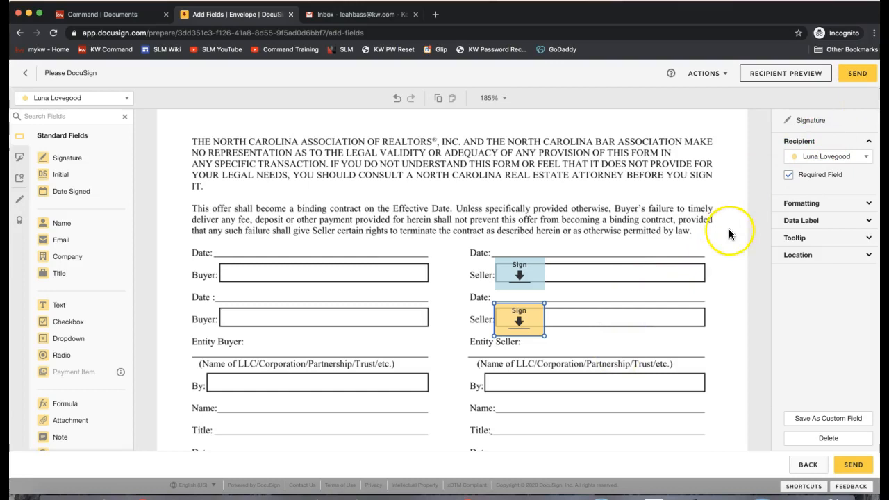
scroll(729, 229, "up", 15)
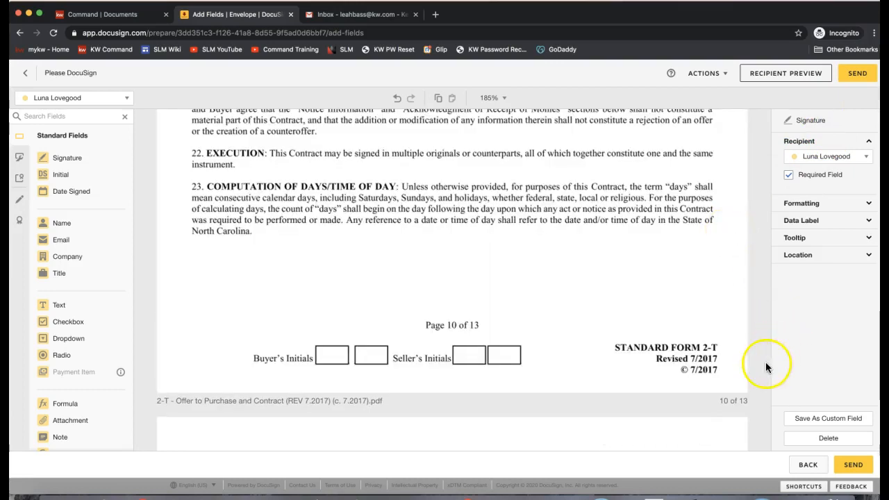
Step: Scroll the contract back up from page 10 to the top of page 1
scroll(739, 367, "up", 20)
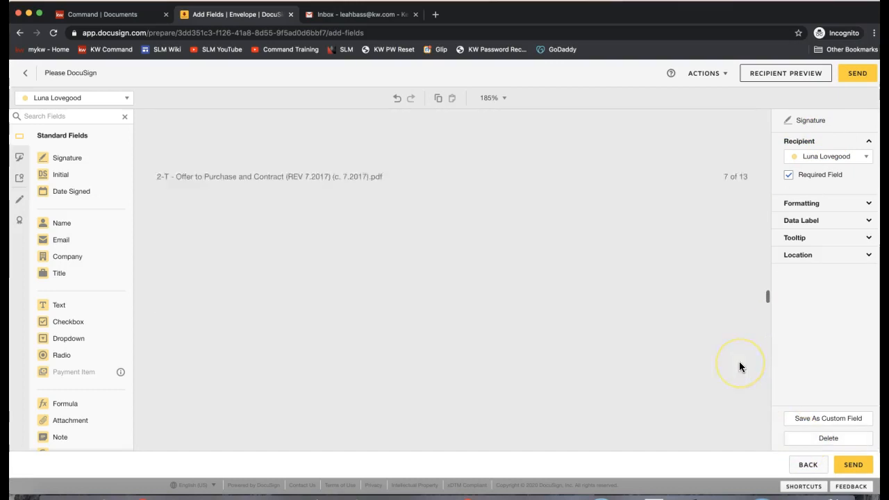
scroll(739, 366, "up", 5)
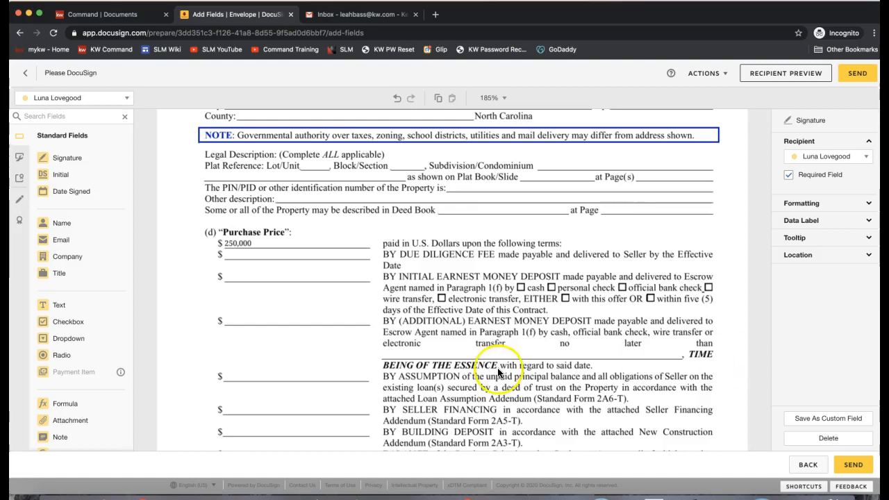
scroll(384, 351, "up", 4)
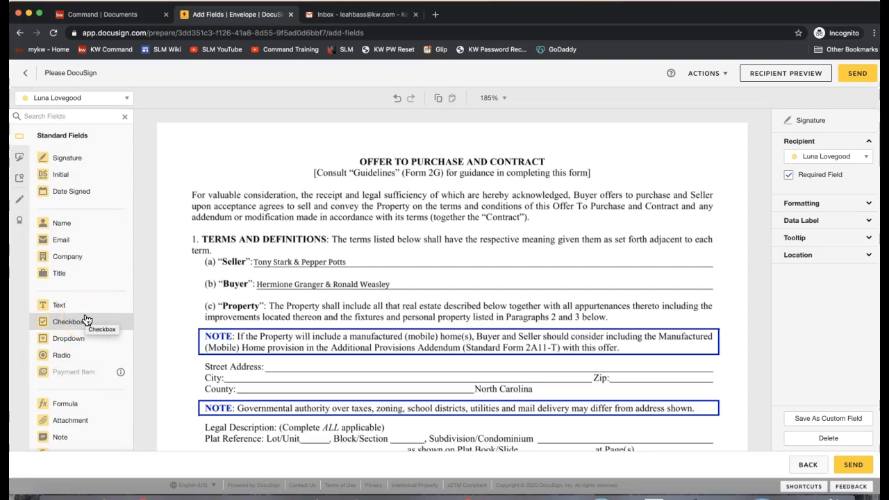
Step: Draw a red markup line through the seller names on page 1's Seller line
left_click(20, 204)
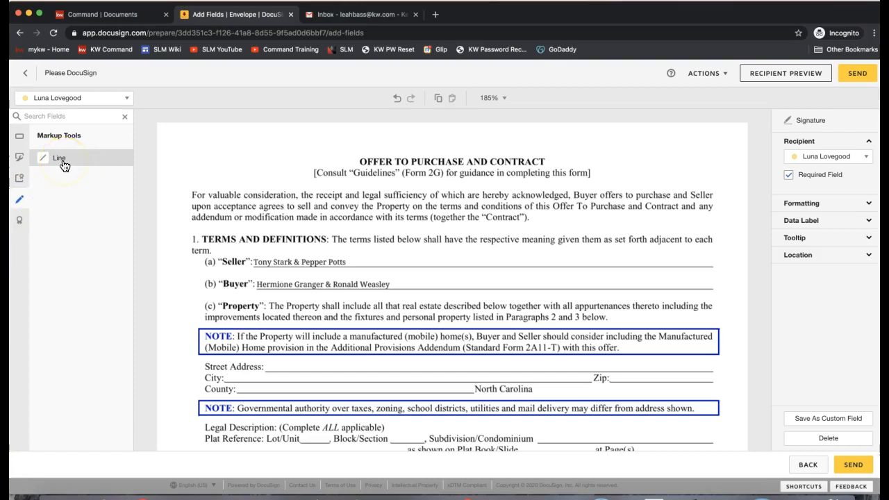
left_click_drag(64, 165, 255, 266)
left_click(254, 263)
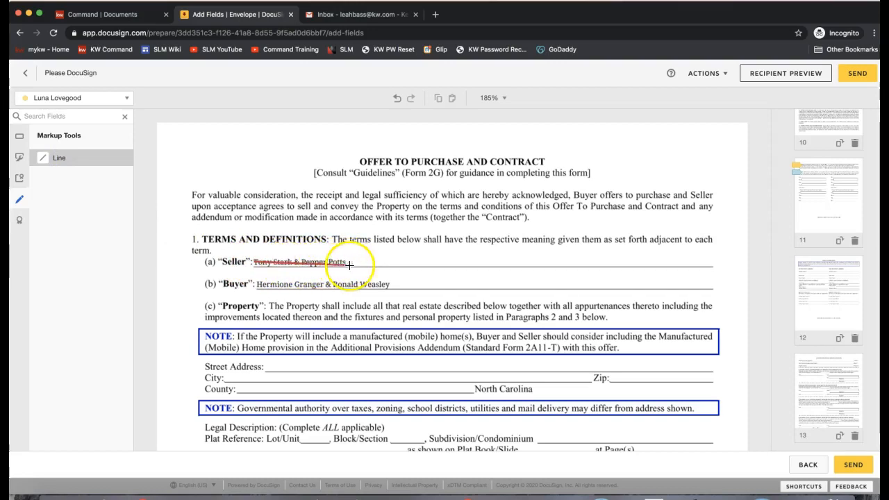
left_click(352, 262)
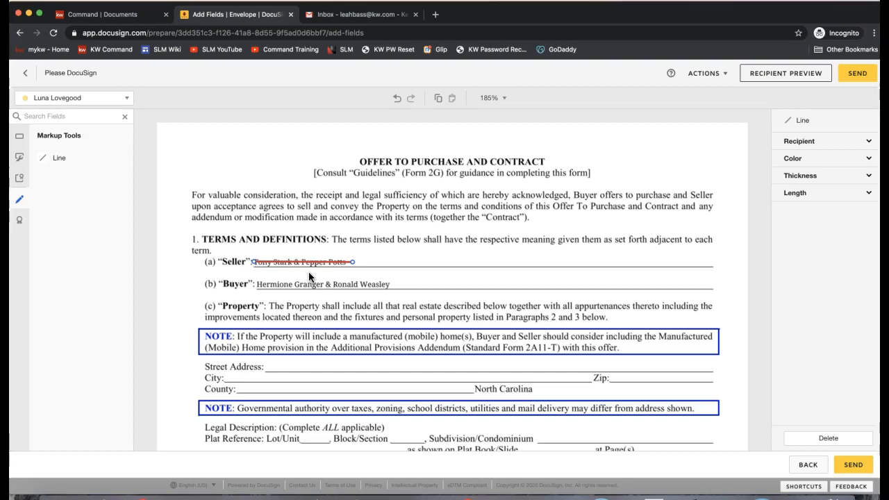
left_click(21, 139)
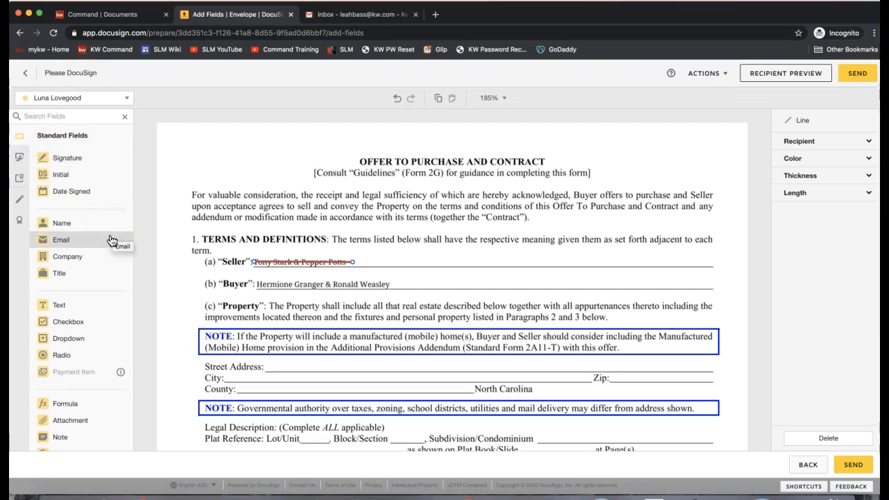
Step: Place a Text field on the Seller line and widen it along the line
left_click(78, 306)
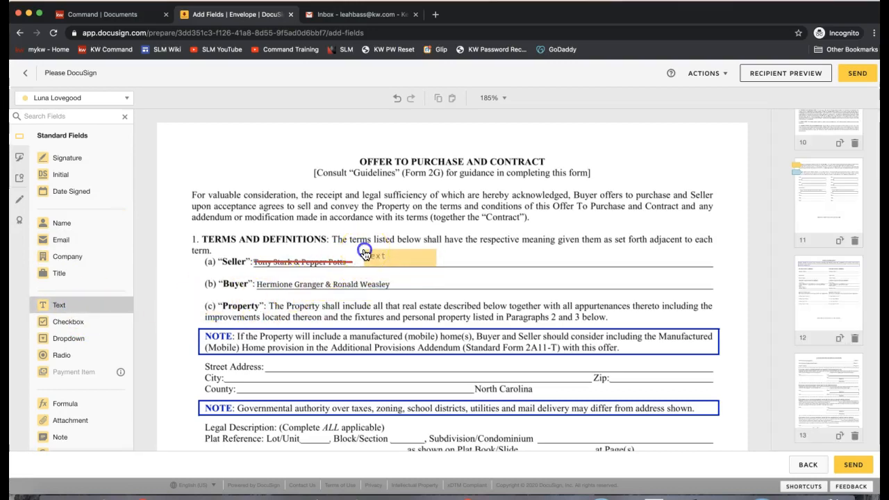
left_click(364, 253)
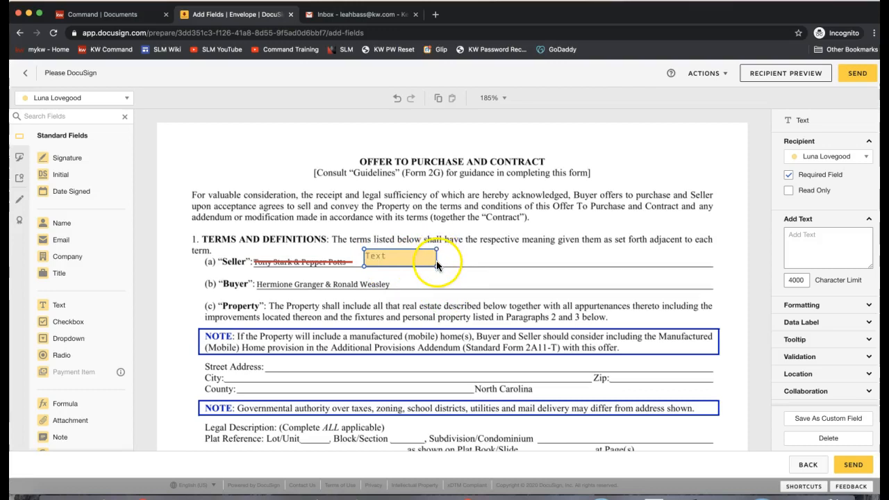
left_click_drag(434, 261, 705, 266)
left_click(654, 255)
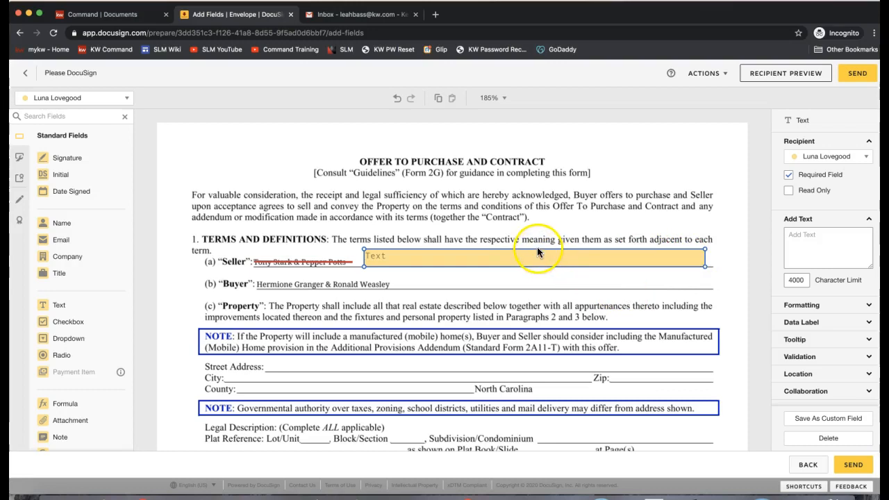
mouse_move(538, 254)
left_mouse_down()
mouse_move(536, 248)
mouse_move(536, 264)
mouse_move(536, 246)
mouse_move(539, 271)
mouse_move(570, 270)
mouse_move(530, 250)
left_mouse_up()
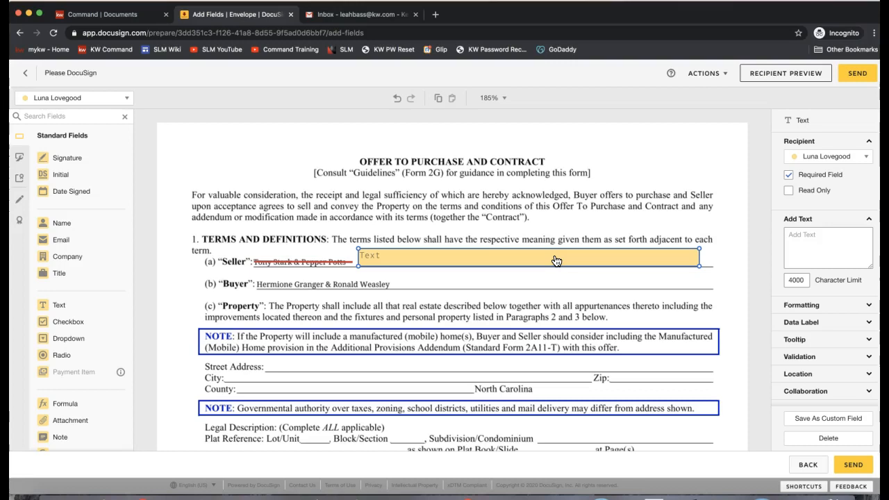
left_click(558, 204)
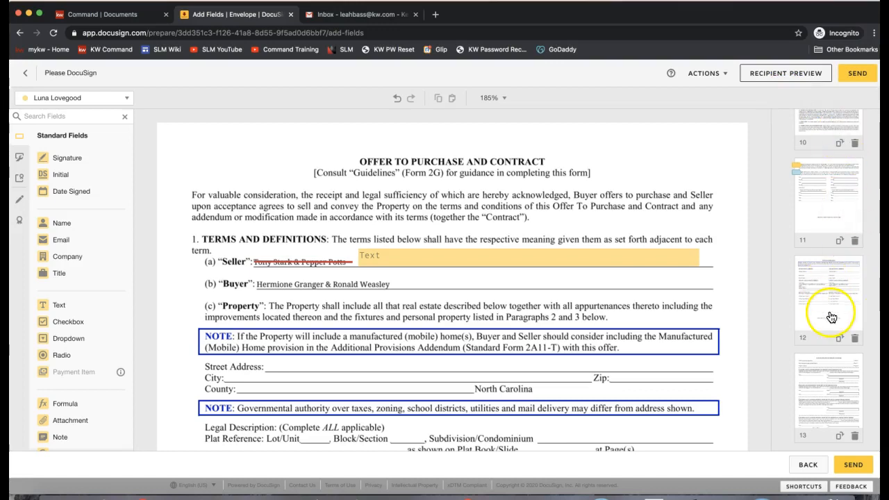
left_click(649, 258)
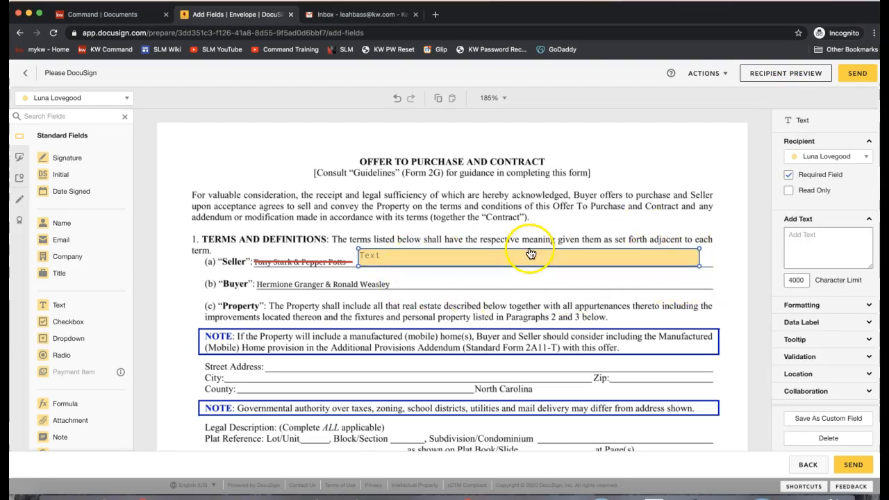
Step: Keep the Seller text field on the same signer, make it optional, and begin entering text
left_click(804, 159)
left_click(805, 172)
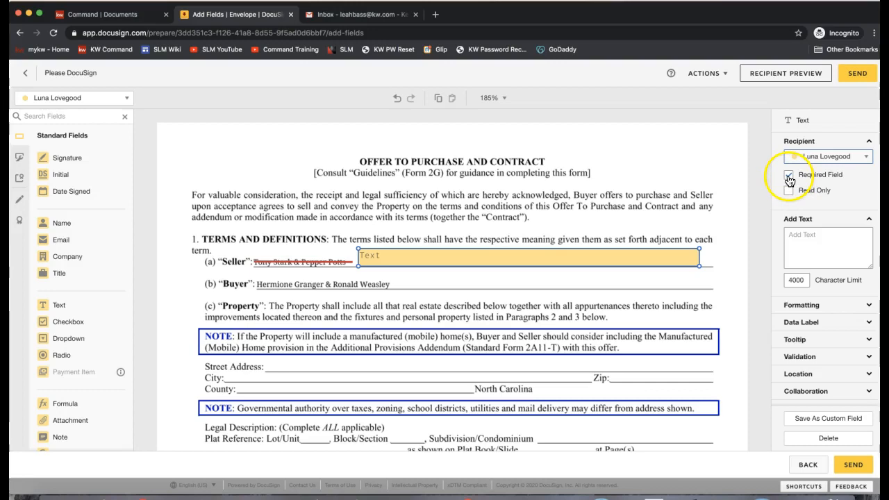
left_click(429, 265)
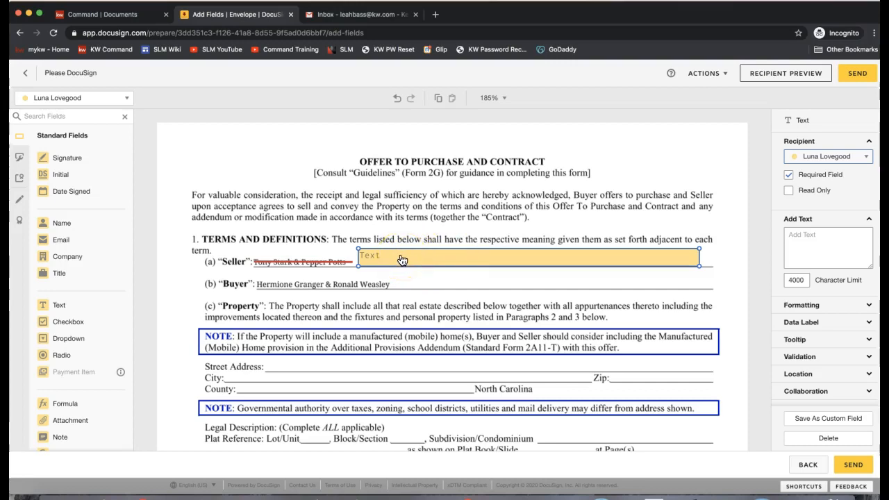
left_click(791, 176)
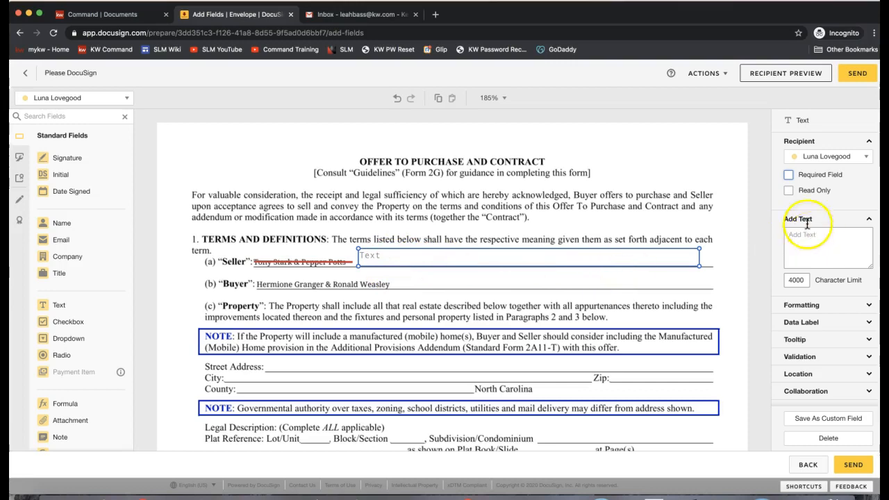
left_click(789, 175)
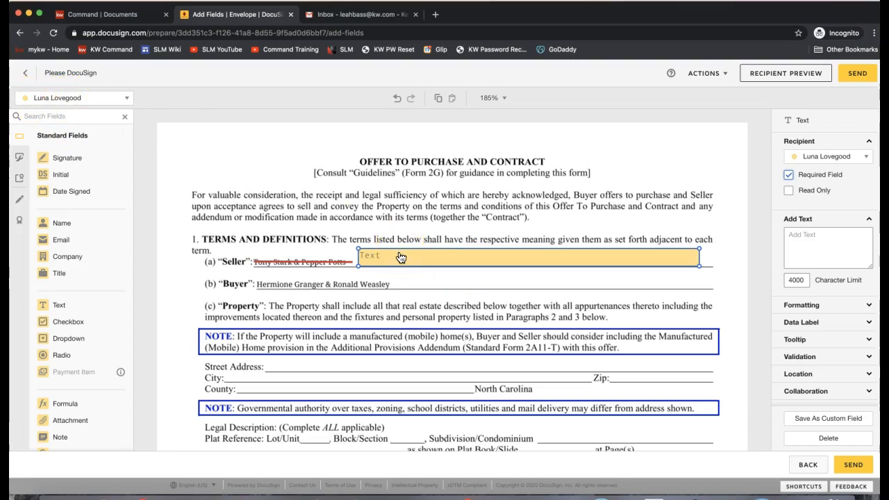
left_click(789, 176)
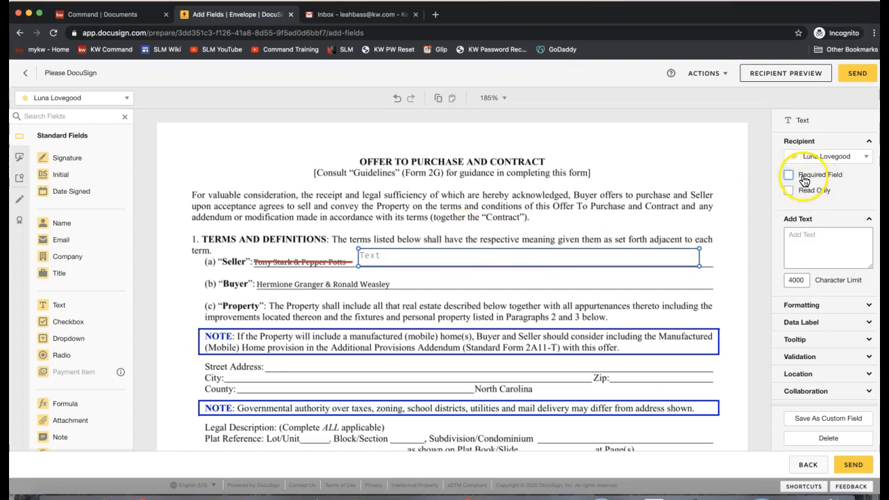
left_click(799, 235)
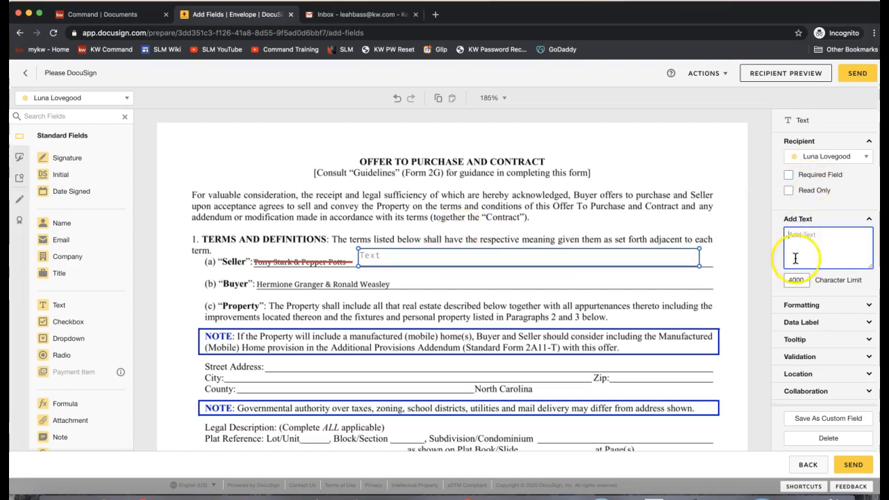
left_click(436, 260)
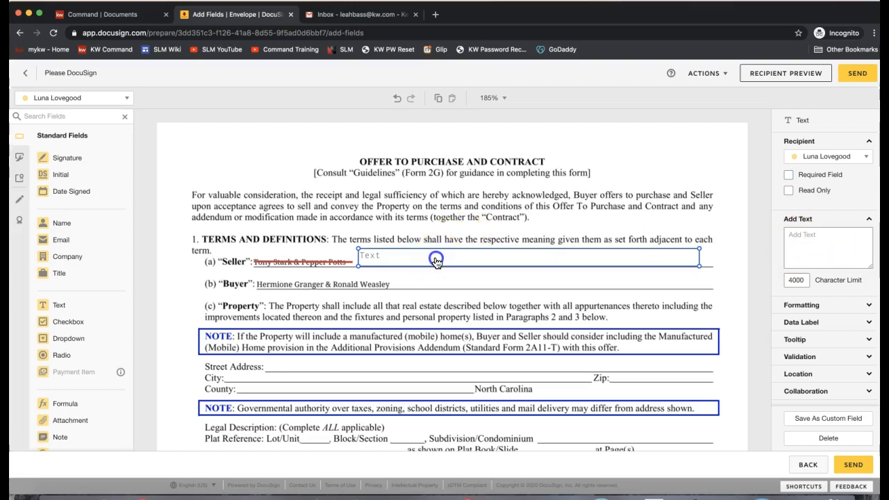
Step: Type both sellers' full names into the Seller text field and mark it Read Only
type("Anthony S")
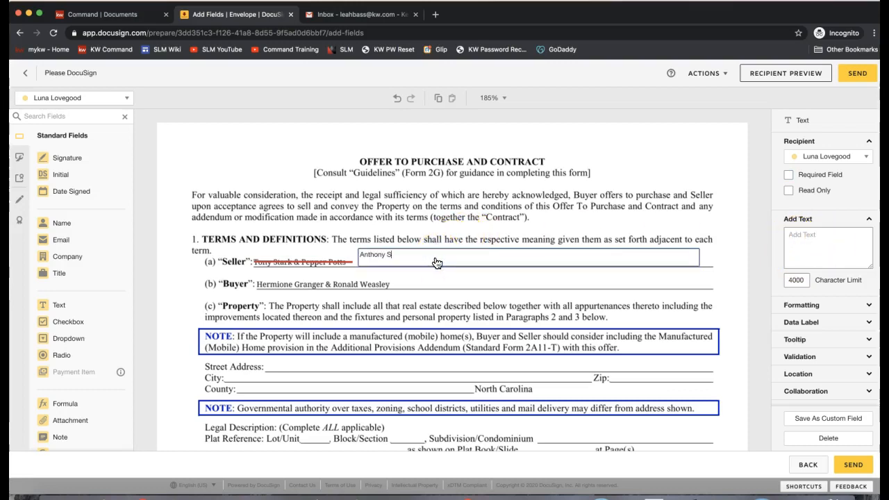
type("tark & Pepper Potts")
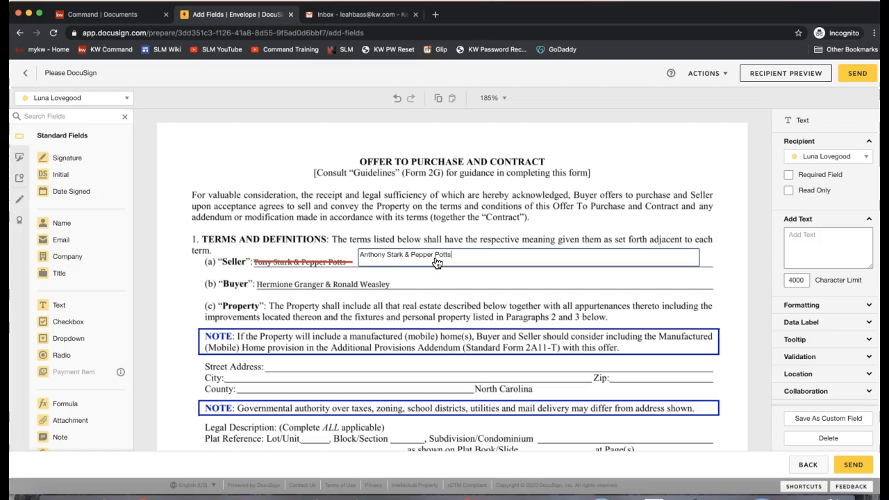
left_click(417, 287)
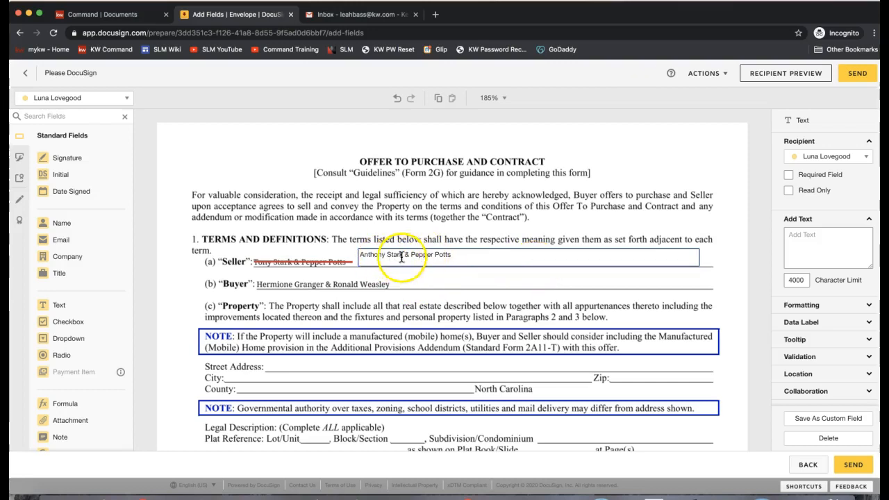
left_click(811, 195)
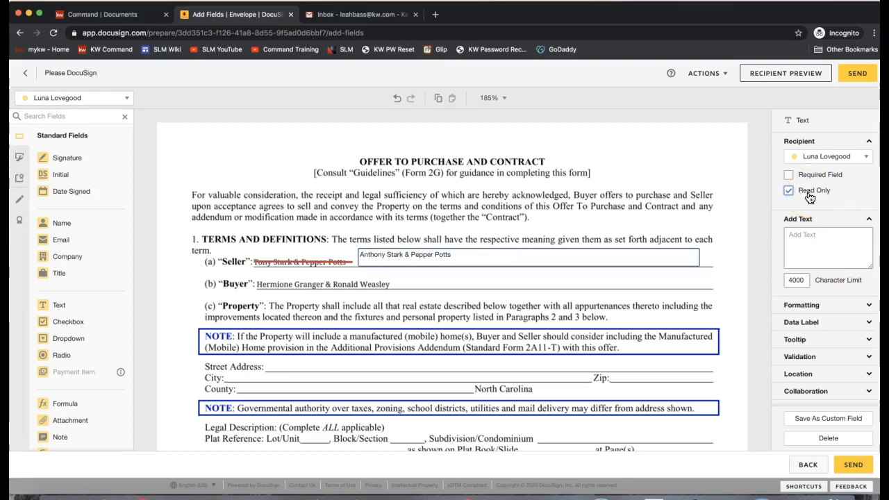
left_click(817, 200)
left_click(518, 254)
Step: Leave the Seller field read-only with Required Field unchecked
left_click(789, 175)
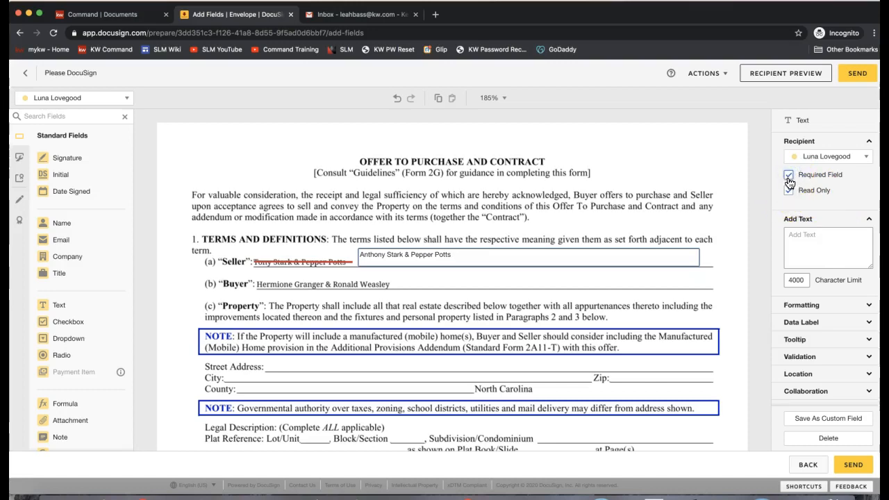
left_click(789, 177)
left_click(789, 176)
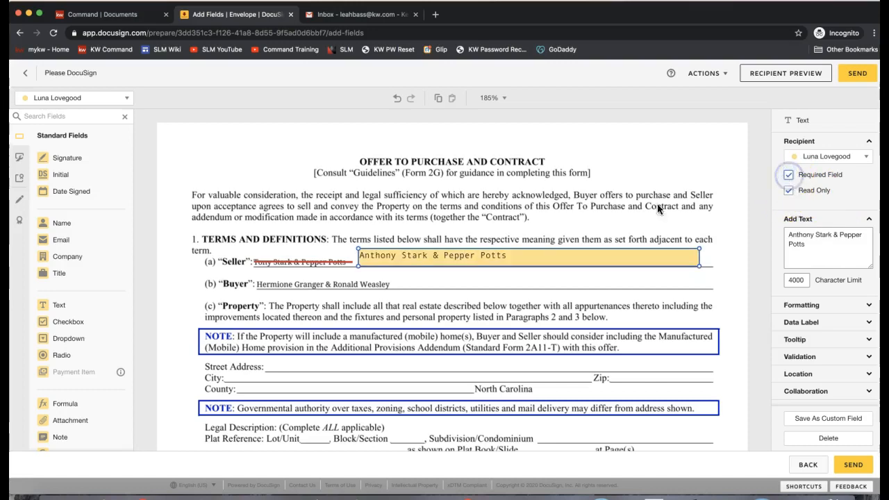
left_click(788, 190)
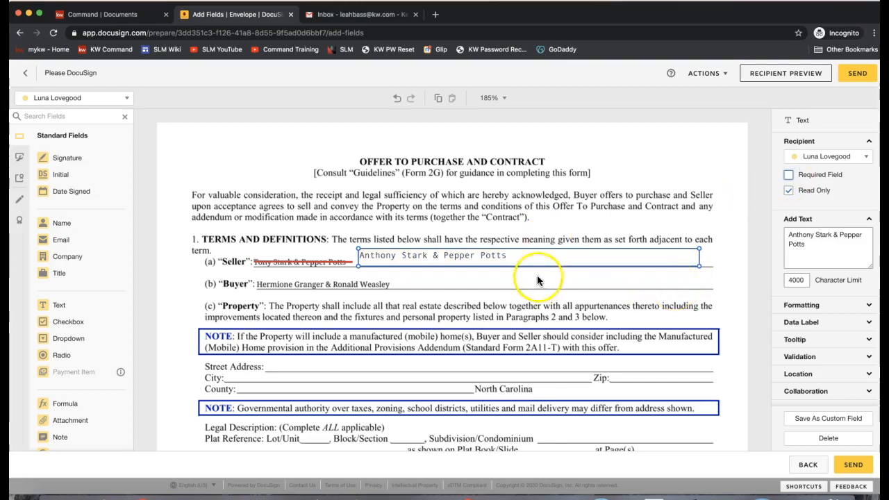
left_click(521, 237)
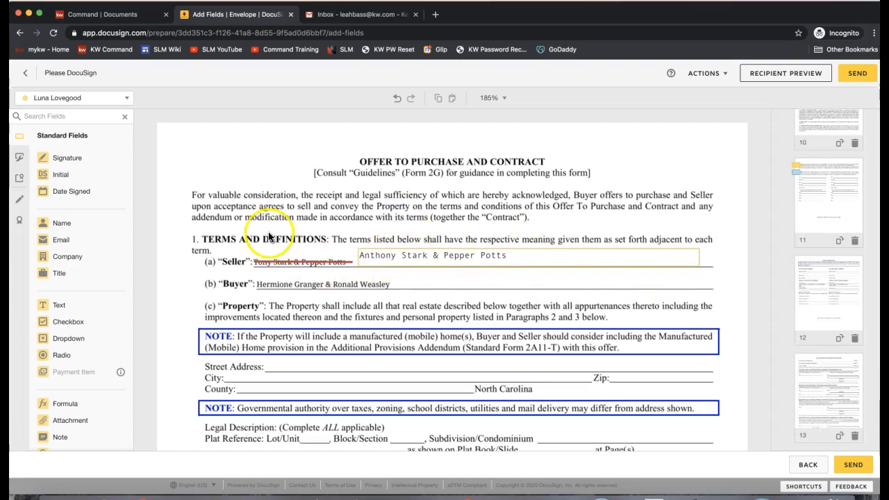
Step: Place one seller's Initial field beside the opening paragraph and the other seller's beside the terms heading
left_click_drag(67, 177, 163, 186)
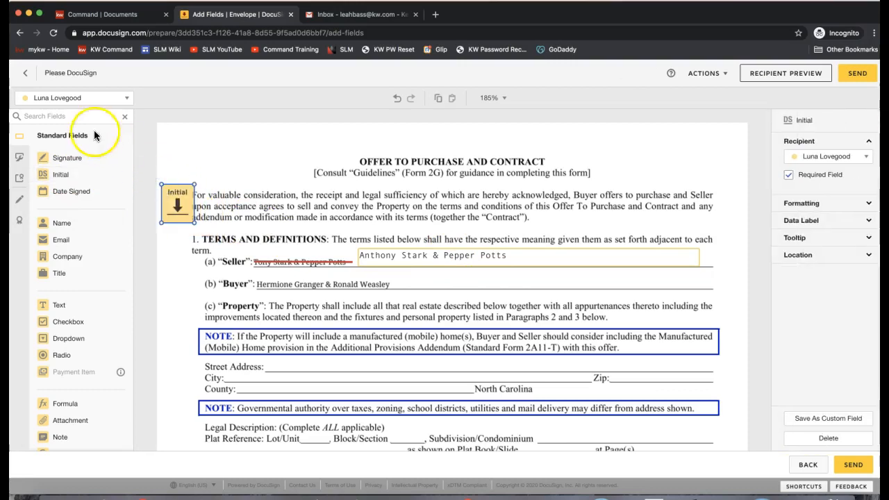
left_click(77, 97)
left_click(78, 131)
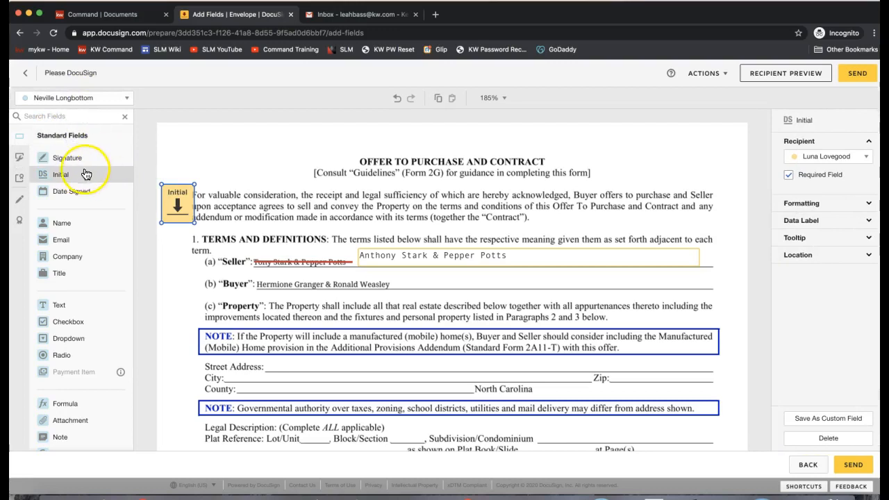
left_click_drag(84, 175, 164, 233)
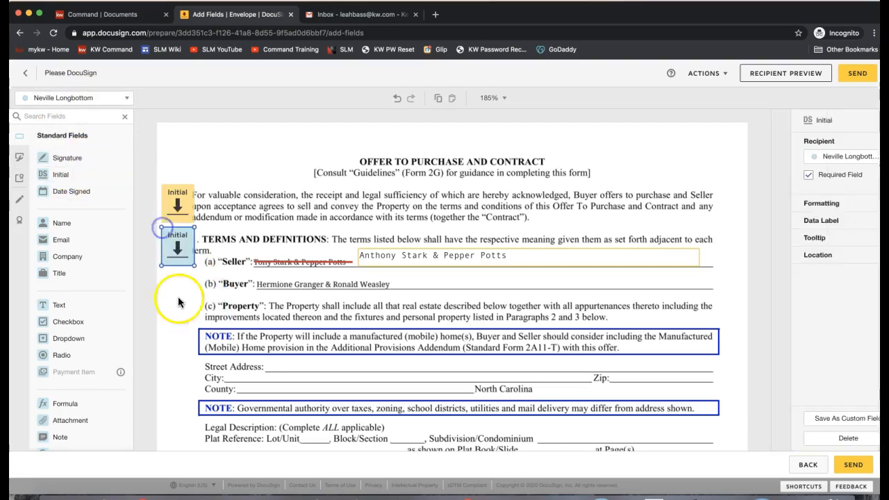
left_click(179, 207)
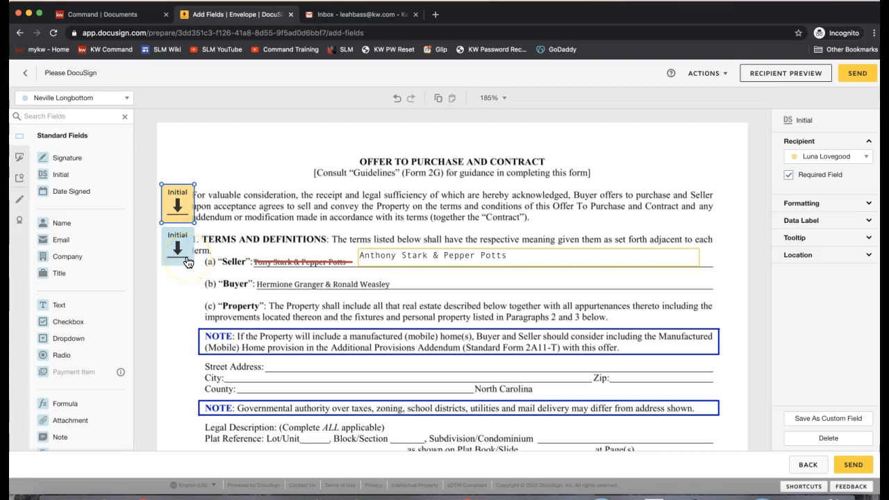
left_click(474, 207)
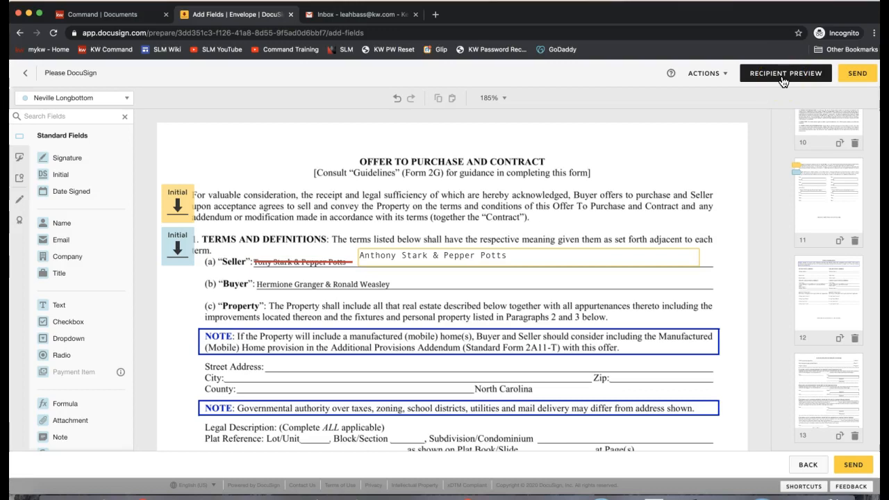
Step: Save the 2-T offer envelope's field changes and send it to both sellers
left_click(723, 80)
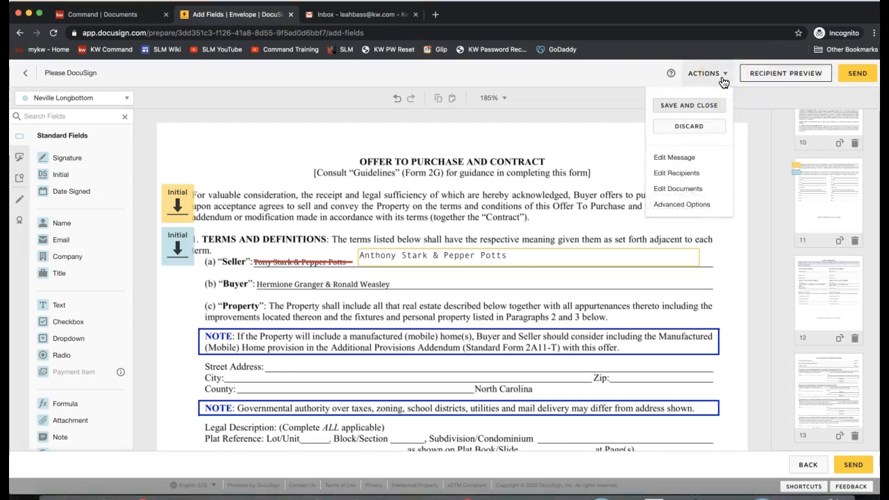
left_click(685, 108)
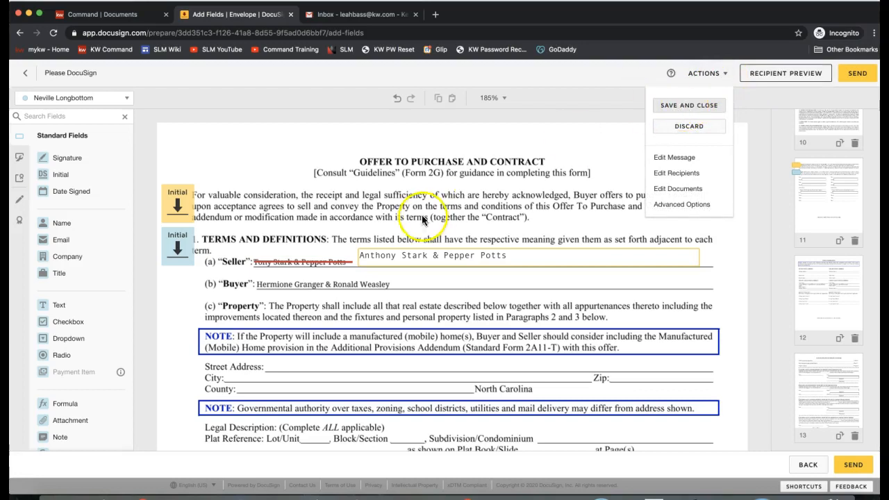
left_click(442, 161)
scroll(530, 284, "down", 5)
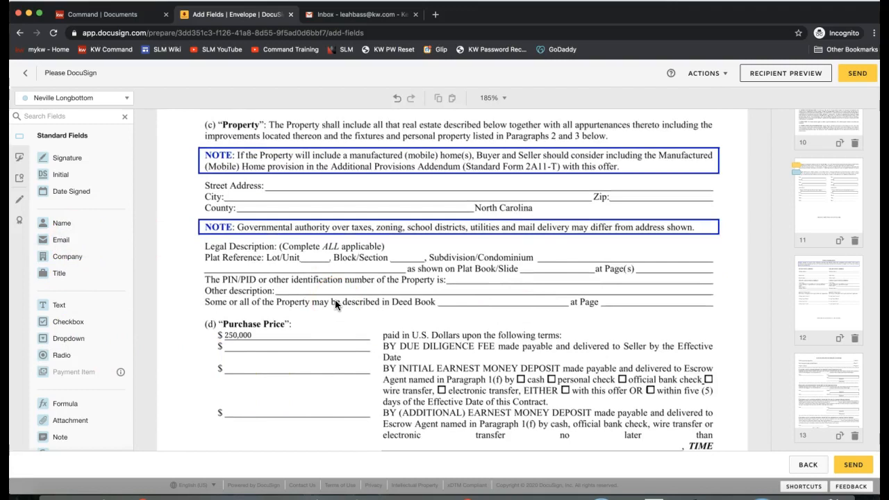
scroll(334, 303, "up", 5)
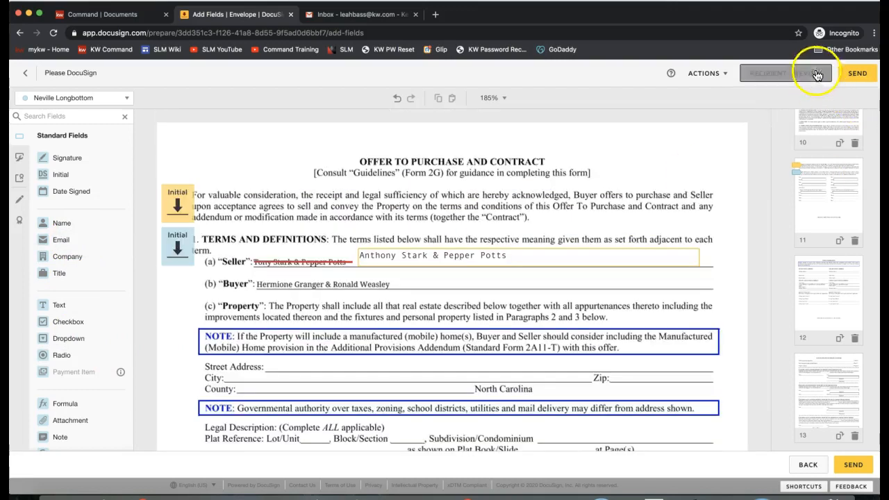
left_click(855, 73)
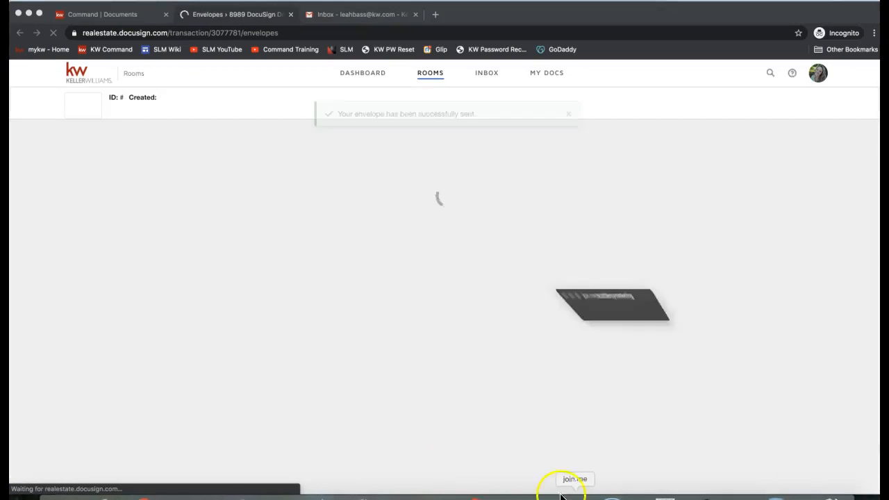
Step: Paste a link into the meeting chat and send it to the attendees
left_click(419, 41)
type("Add PDF to be signed: https://www.youtube.com/watch?v=pgDk-vAQP5A&t=48s")
key("Return")
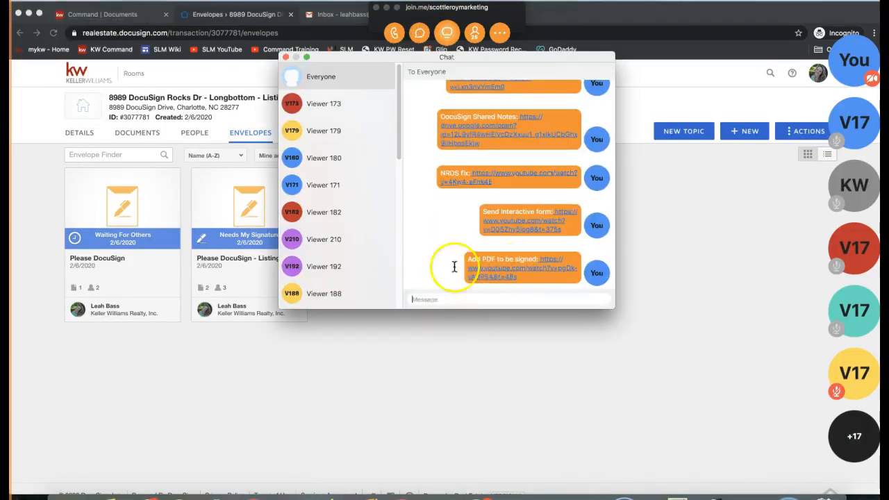
left_click(285, 58)
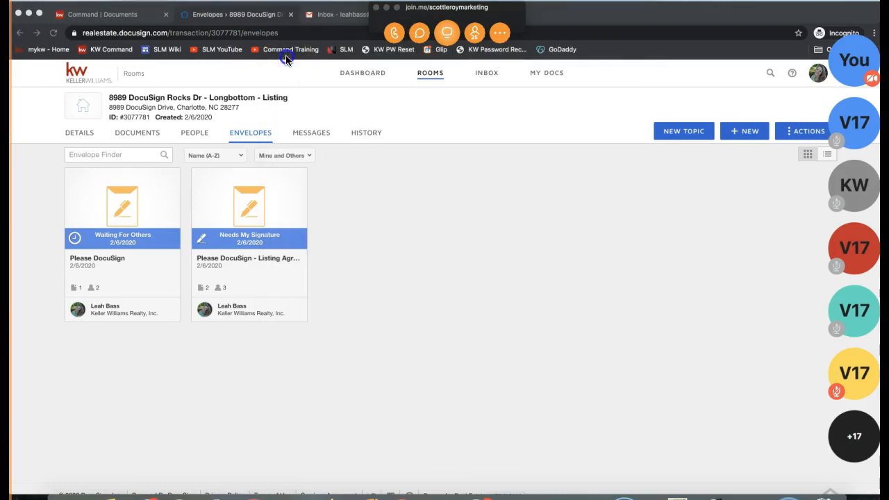
Step: Show the 8989 DocuSign Rocks Dr – Longbottom room's documents: the 101, 160 and 2-T forms
left_click(387, 8)
left_click(427, 225)
left_click(79, 134)
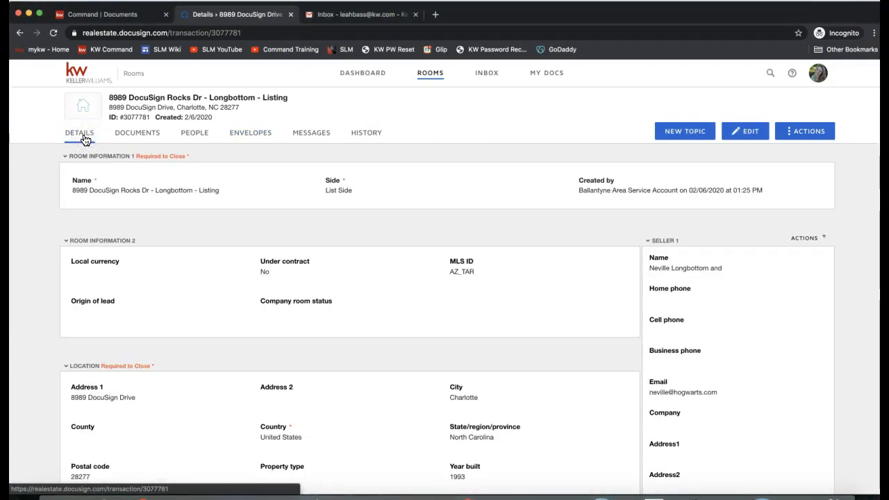
left_click(120, 135)
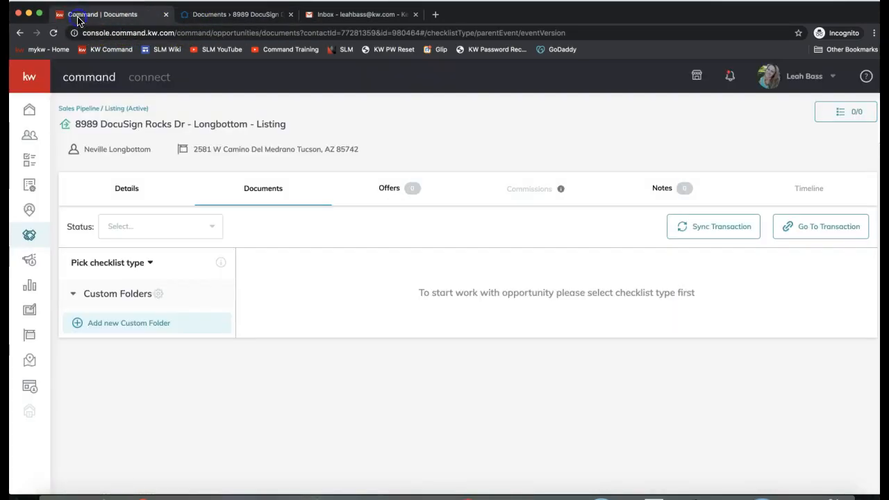
Step: Switch to the KW Command listing's documents page
left_click(61, 17)
left_click(62, 25)
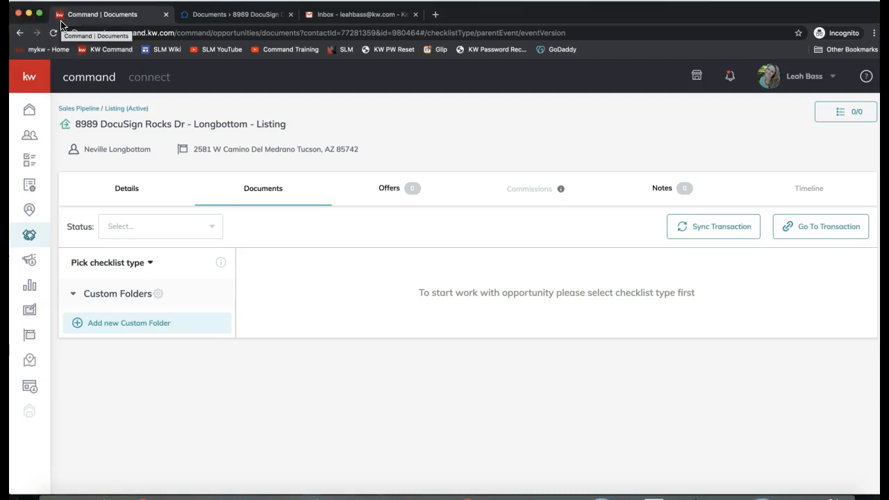
left_click(79, 32)
left_click(238, 191)
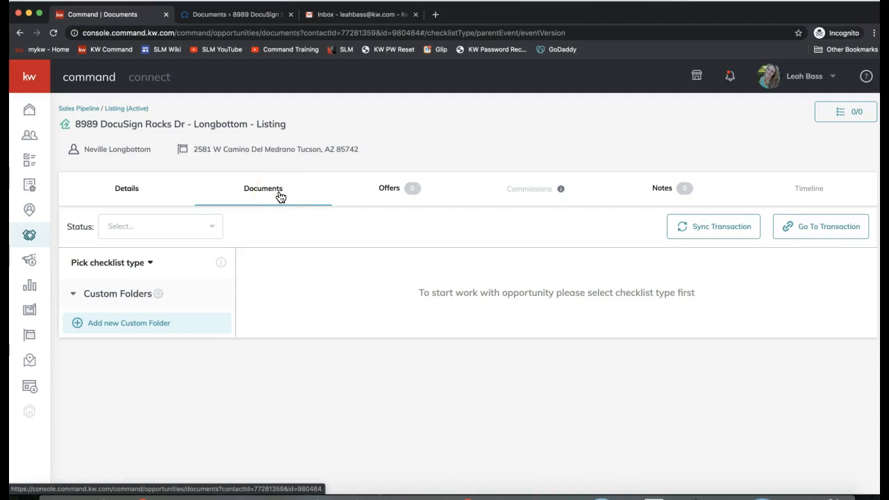
Step: Set the checklist type to NC - Listing/Sale Checklist, revealing 17 Listed documents
left_click(117, 263)
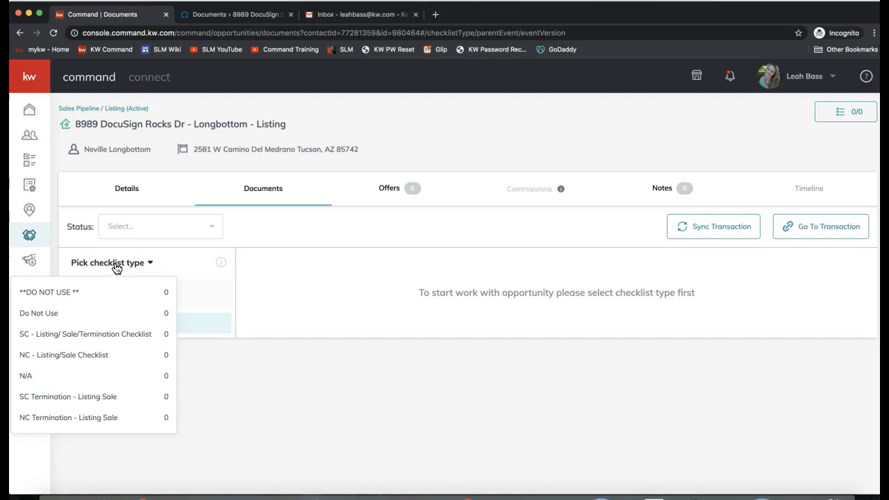
left_click(290, 229)
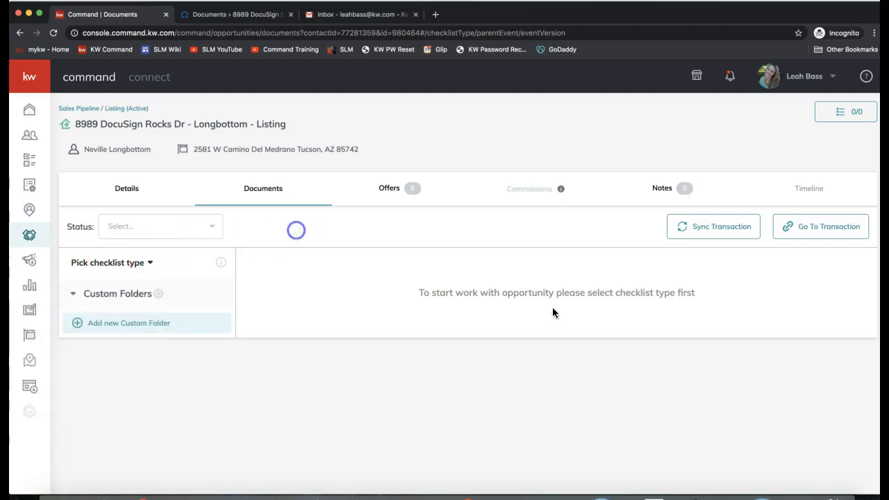
left_click(109, 268)
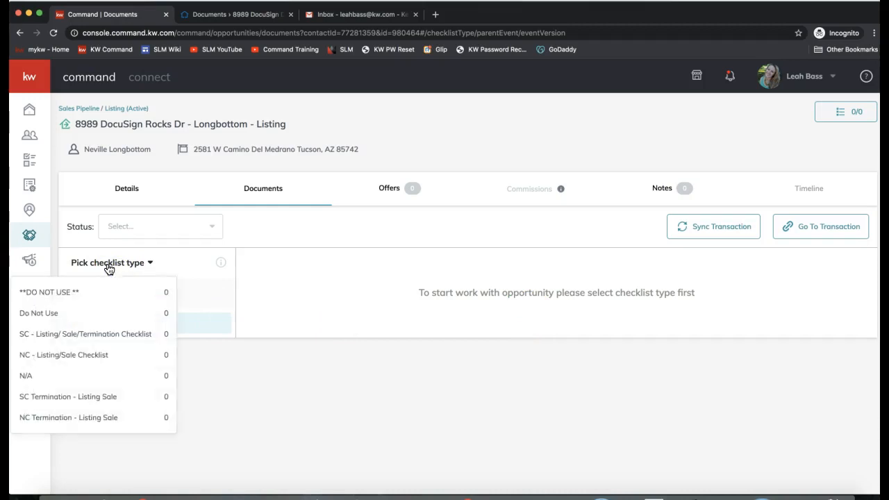
left_click(77, 358)
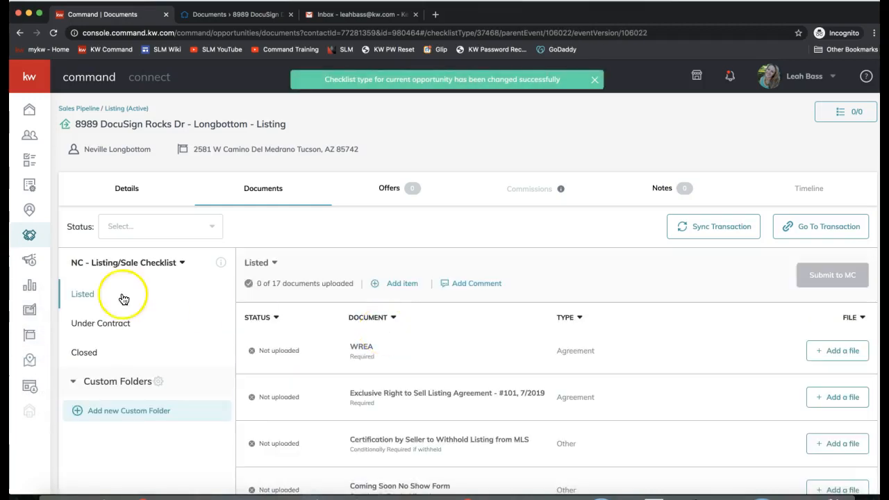
left_click(109, 263)
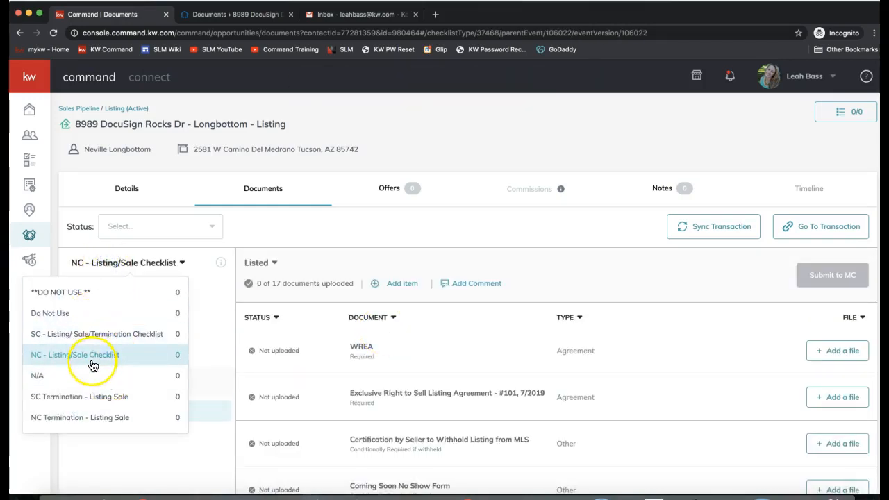
left_click(308, 230)
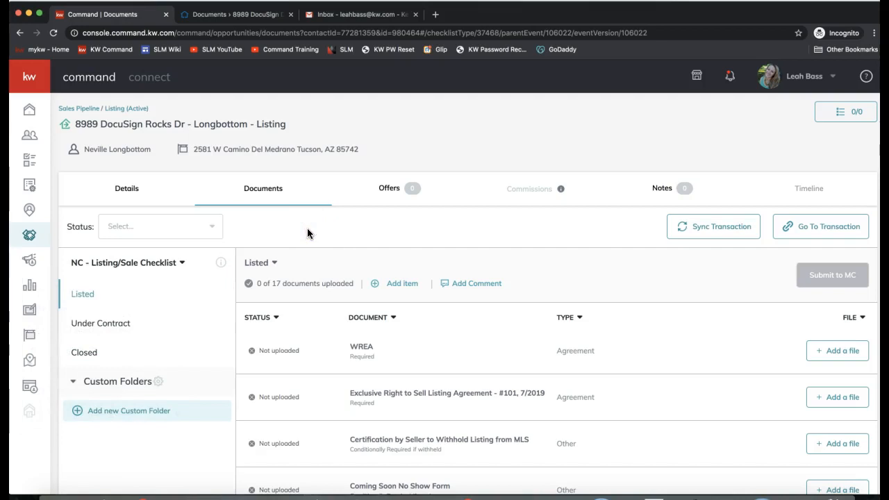
scroll(680, 327, "down", 3)
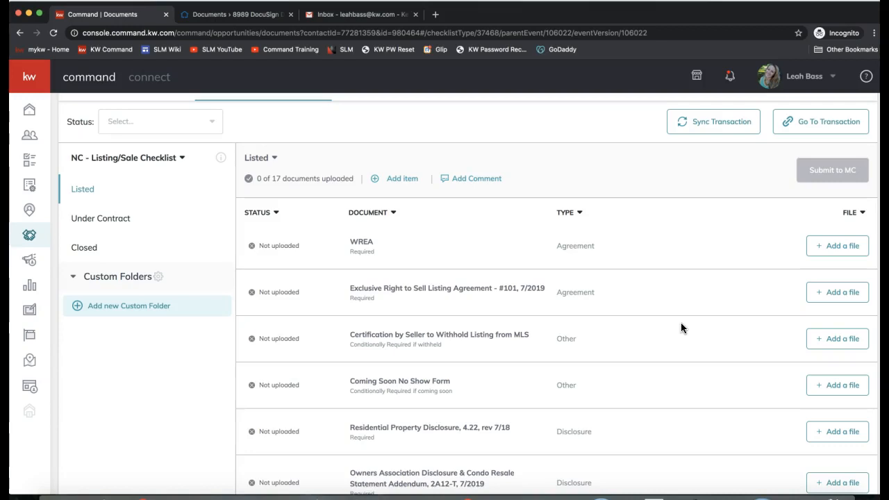
scroll(681, 328, "up", 2)
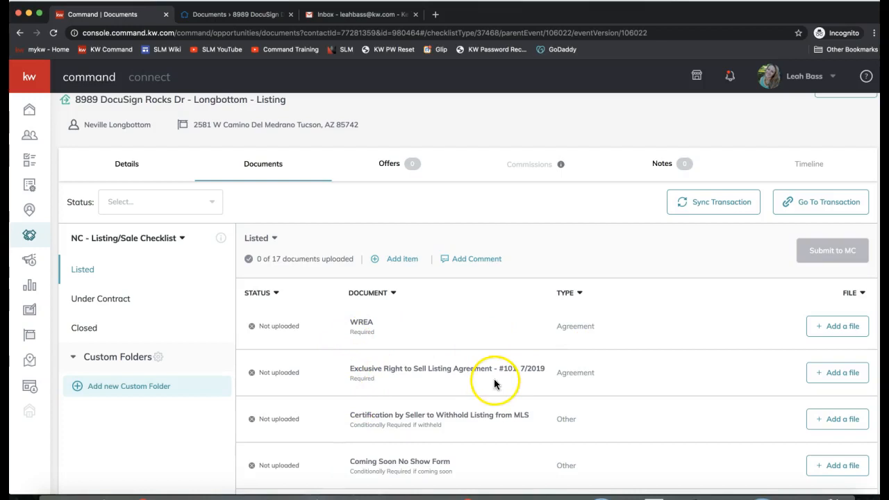
double_click(353, 321)
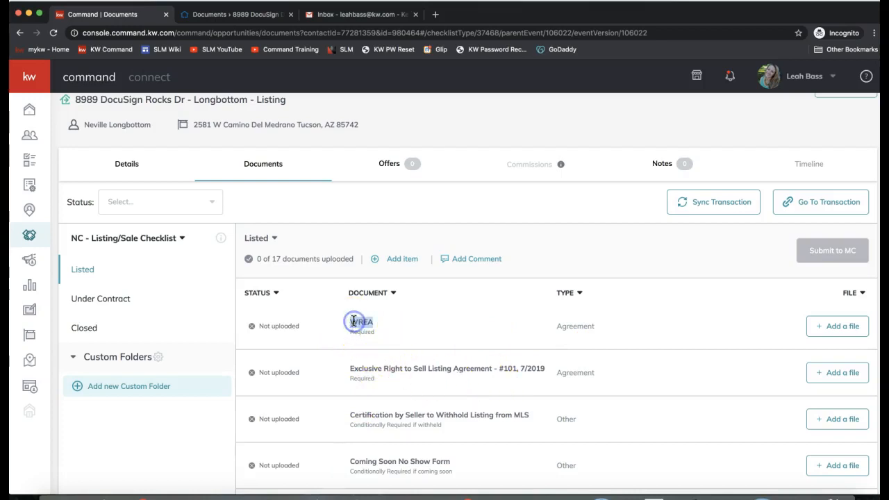
left_click(366, 324)
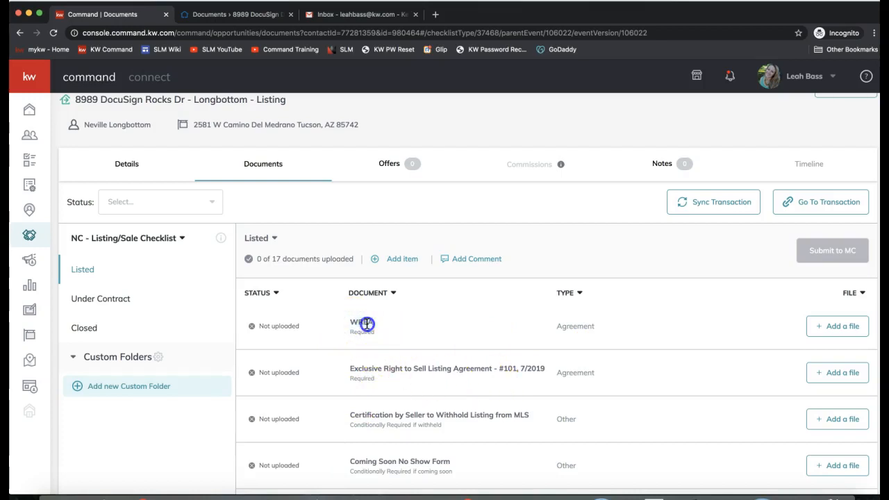
scroll(442, 339, "down", 2)
left_click(444, 337)
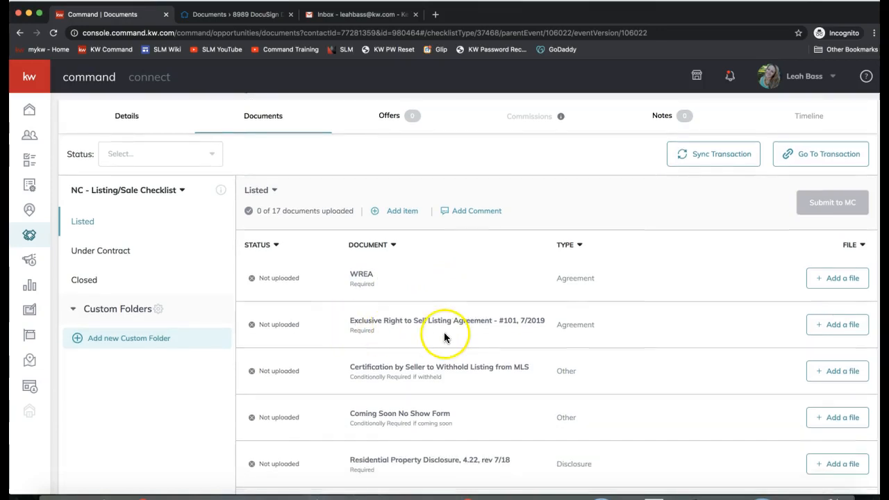
Step: Assign the 101 Exclusive Right to Sell form from DocuSign to the Exclusive Right to Sell item
left_click(837, 328)
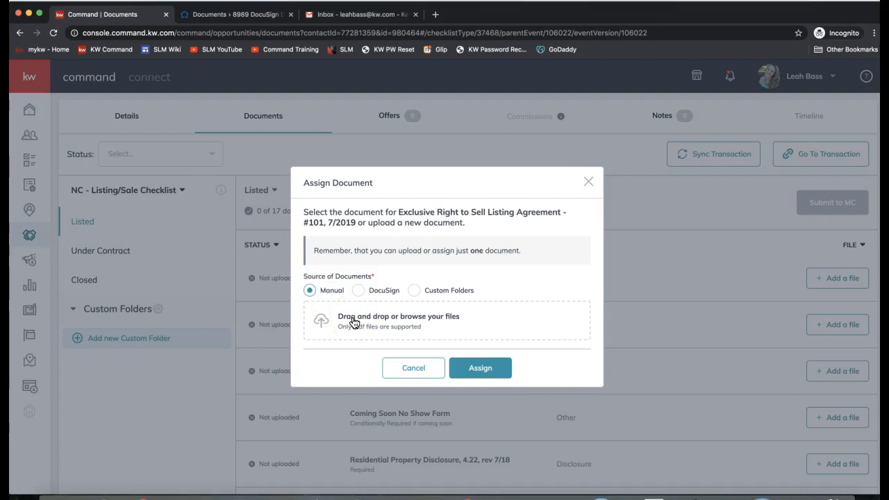
left_click(358, 292)
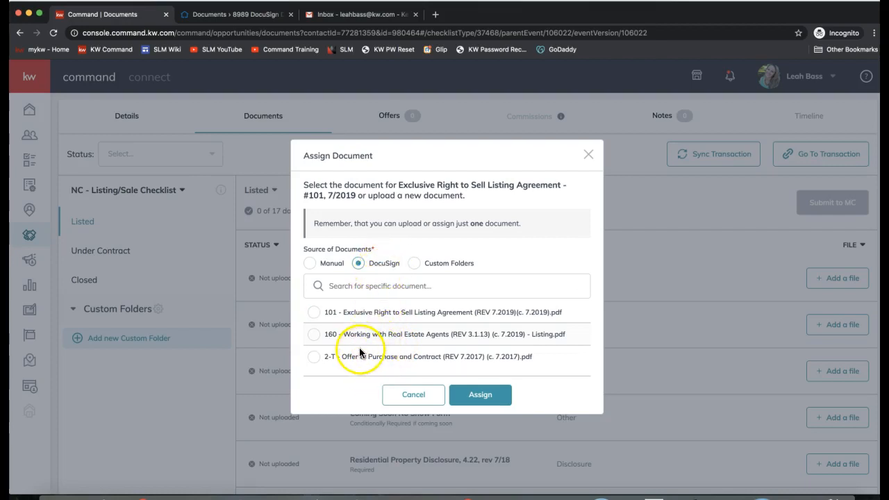
left_click(314, 313)
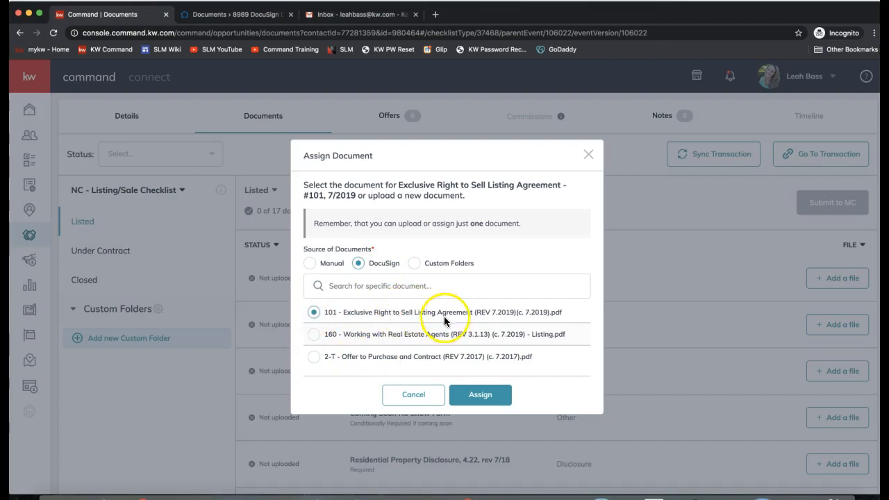
left_click(478, 393)
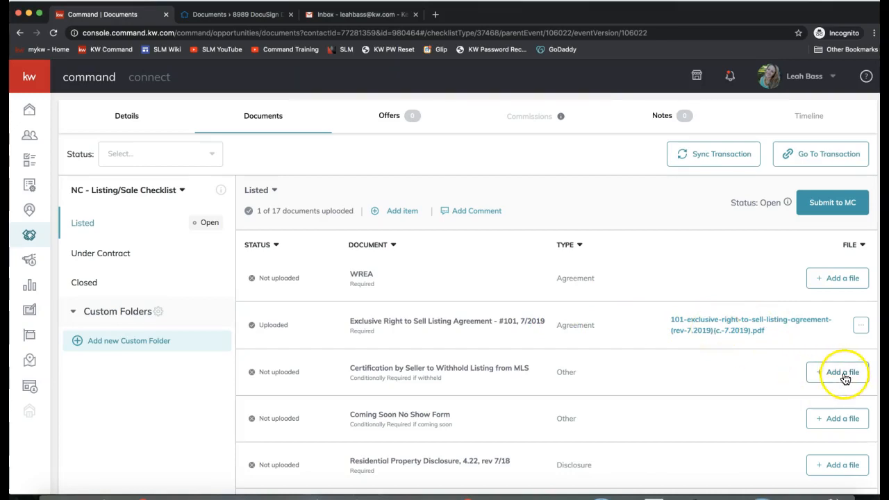
Step: Assign the 160 Working with Real Estate Agents form from DocuSign to the WREA item
left_click(841, 282)
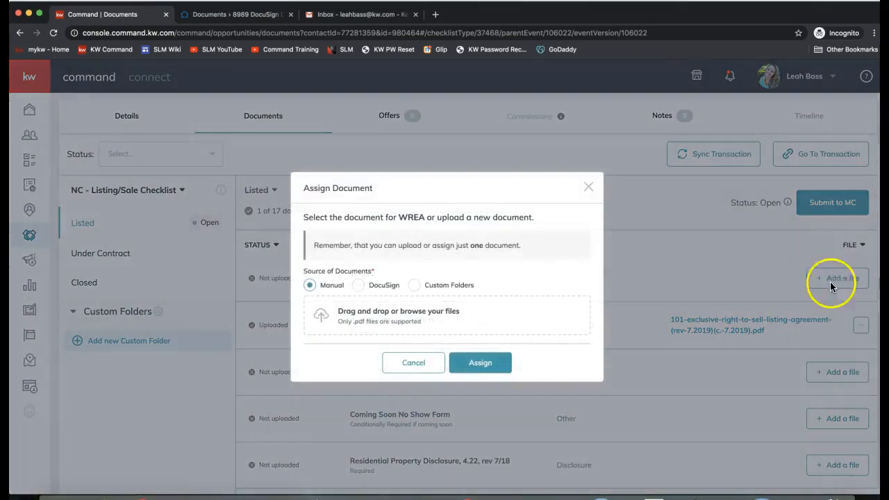
left_click(359, 285)
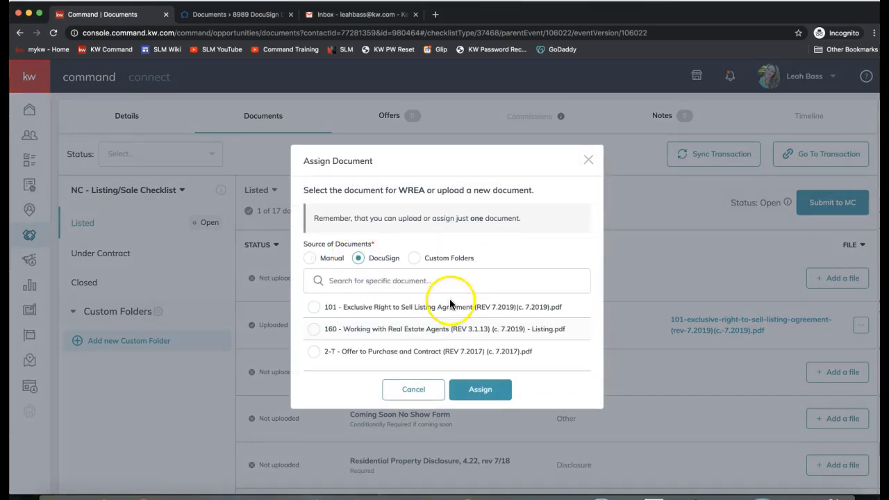
left_click(313, 330)
left_click(469, 389)
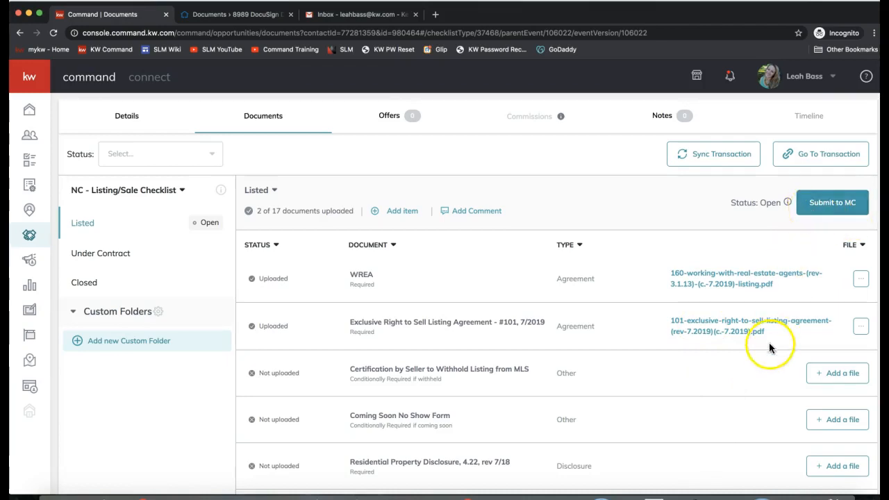
left_click(743, 278)
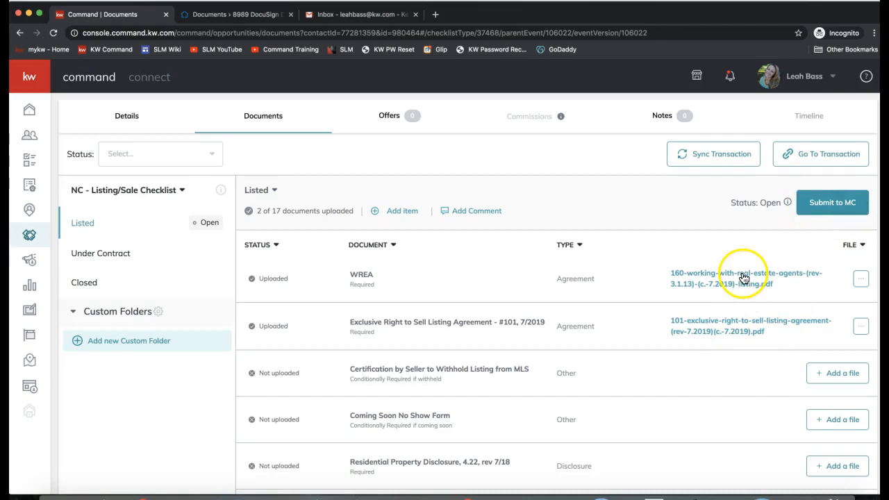
scroll(810, 285, "up", 1)
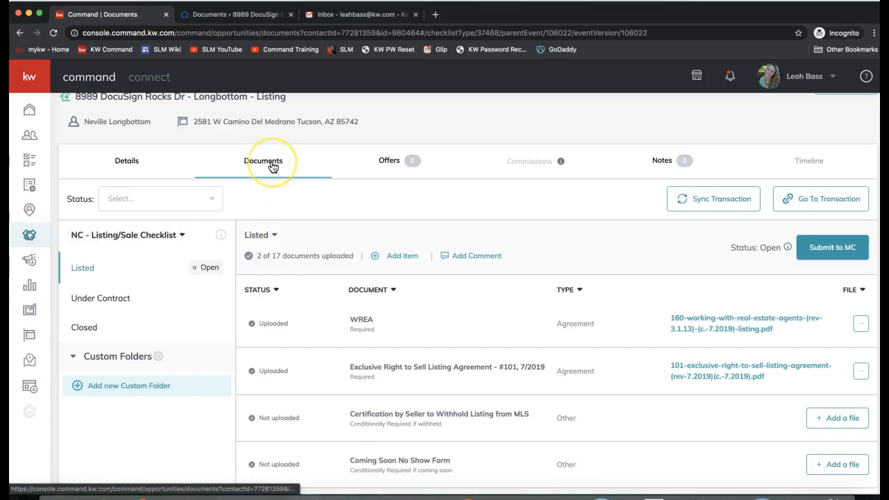
left_click(820, 200)
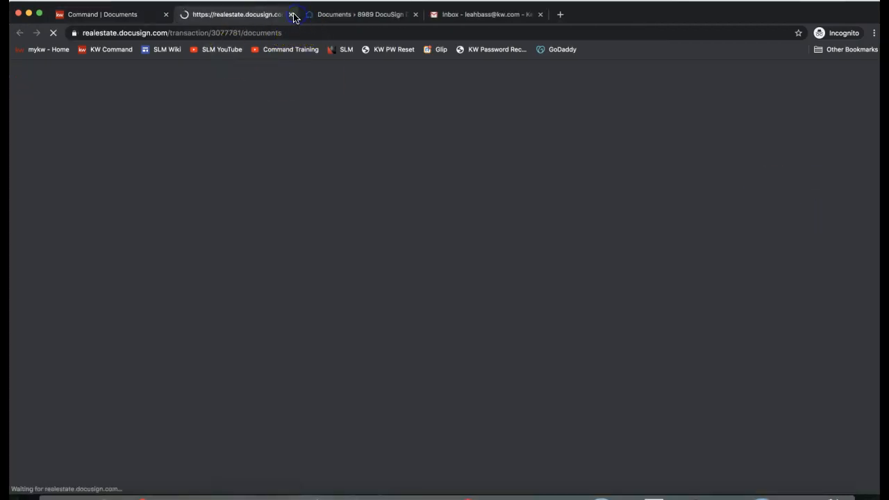
left_click(292, 14)
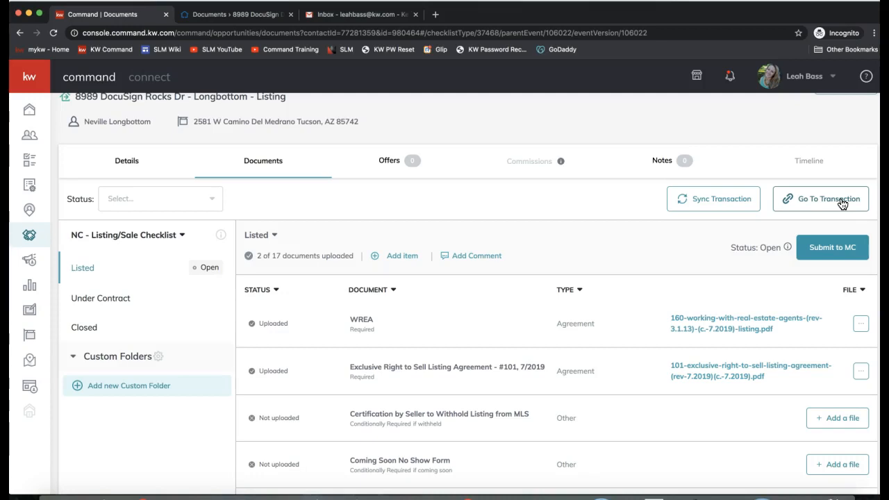
left_click(267, 167)
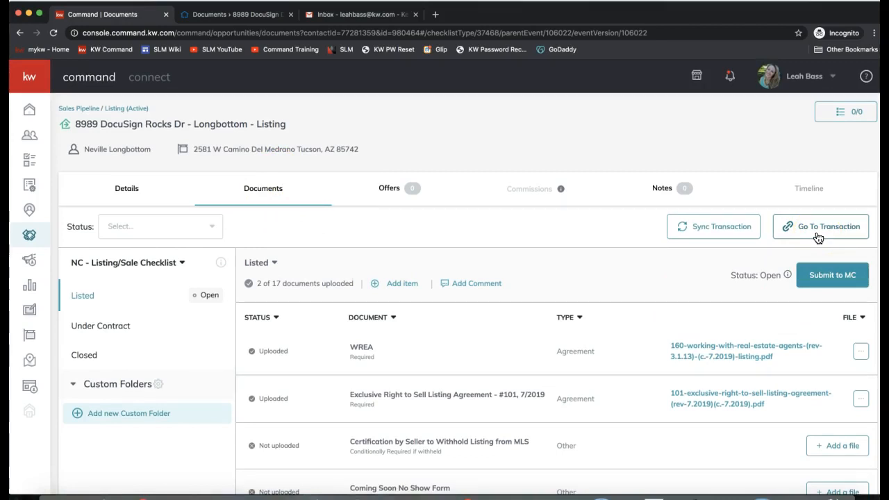
left_click(432, 15)
Step: Load realestate.docusign.com in the new tab and close the Congratulations authorization popup
type("realestate.docusign.com")
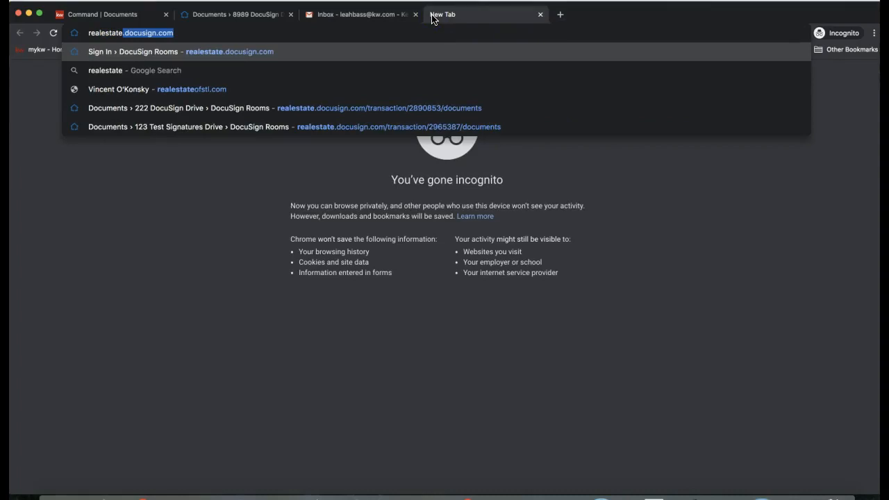
key("Return")
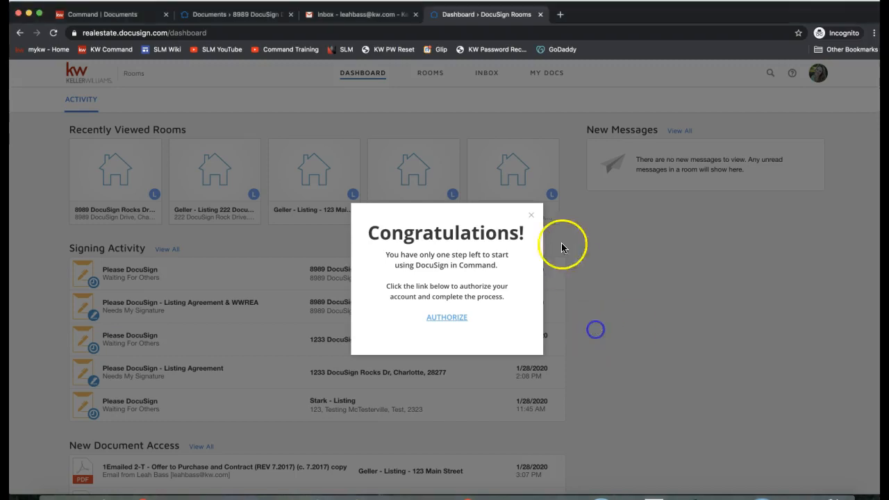
left_click(532, 216)
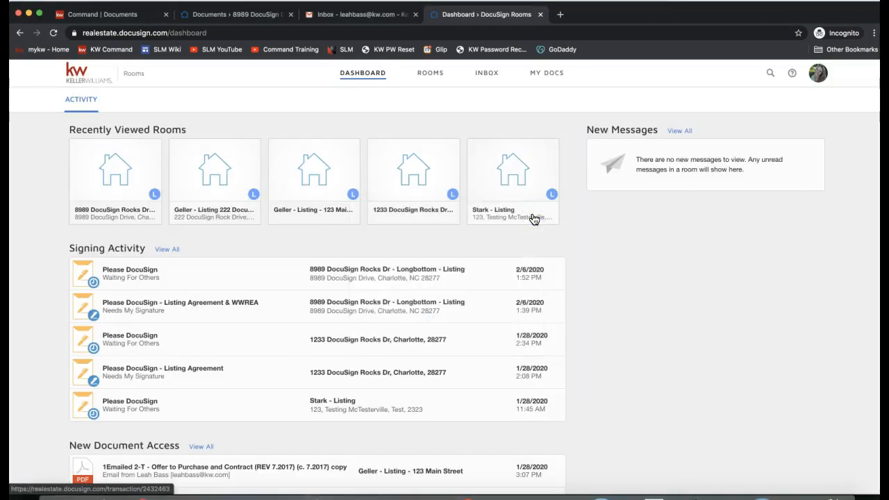